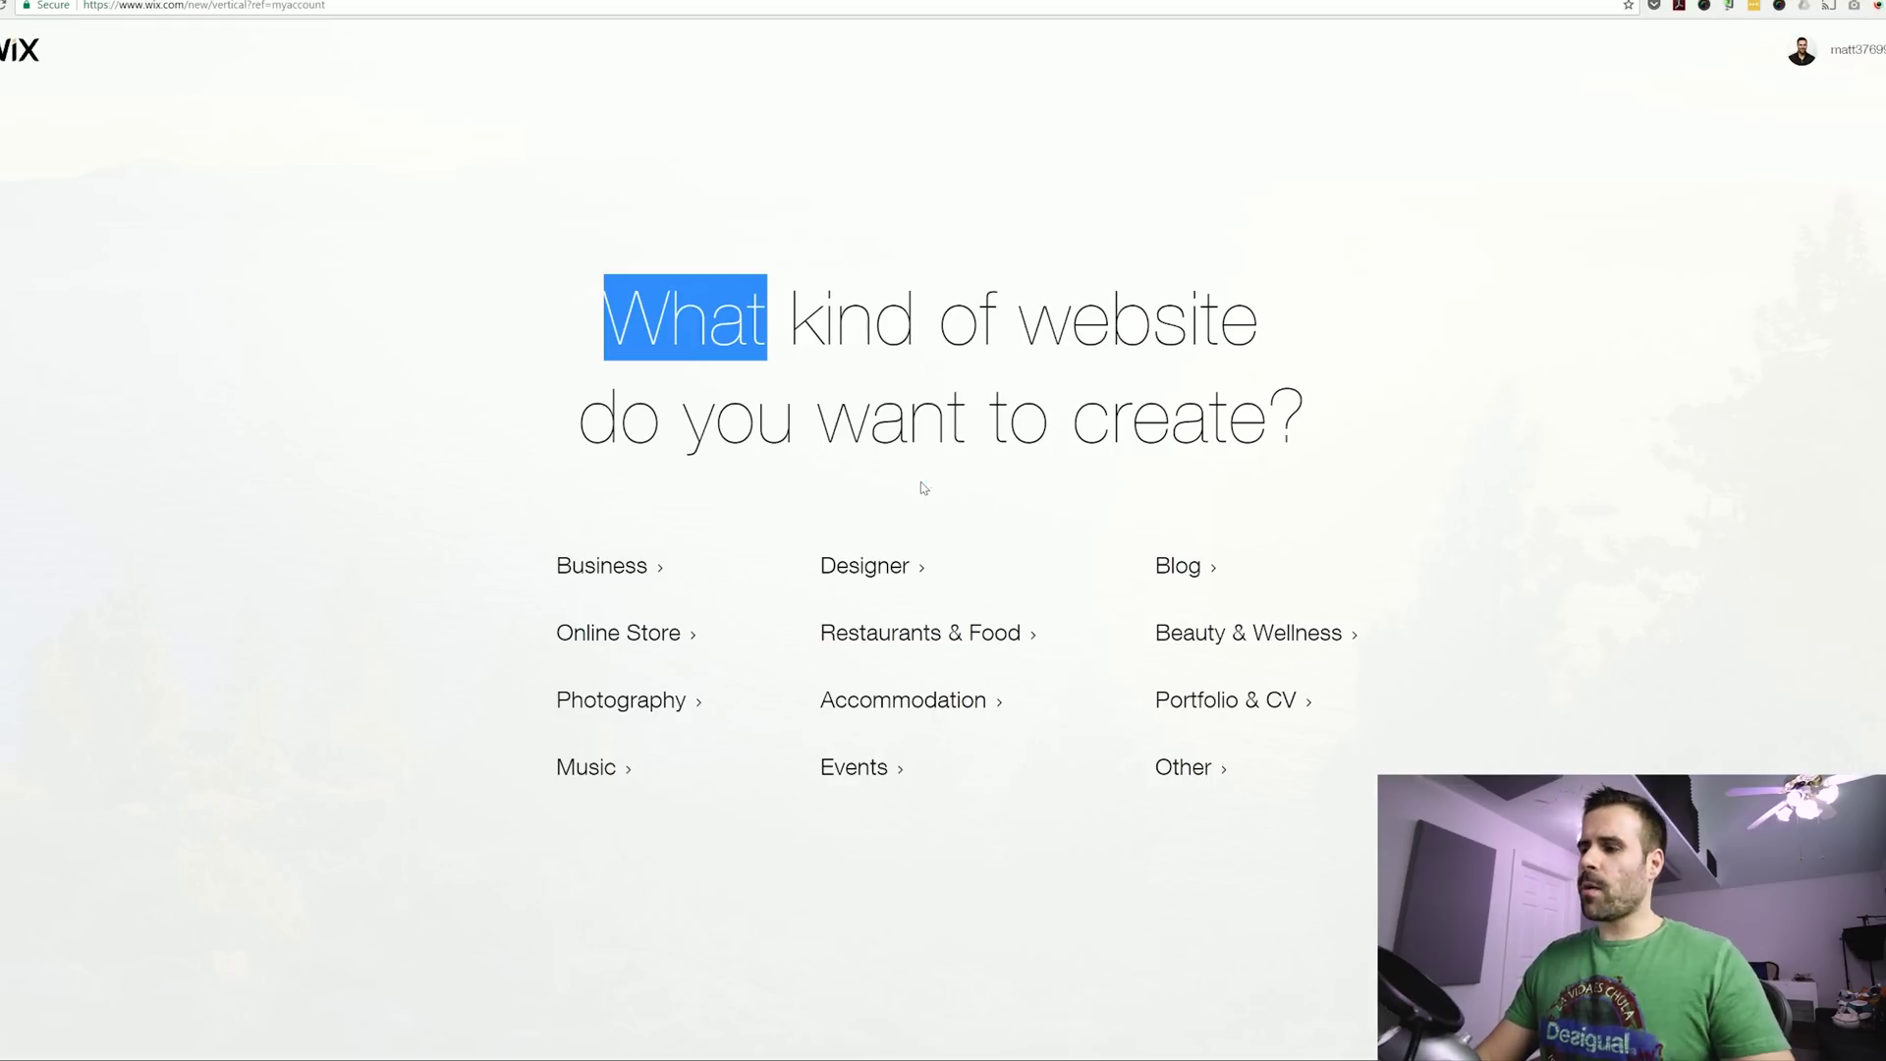
# Choose 'Other' as the type of website to create.
pyautogui.click(1174, 767)
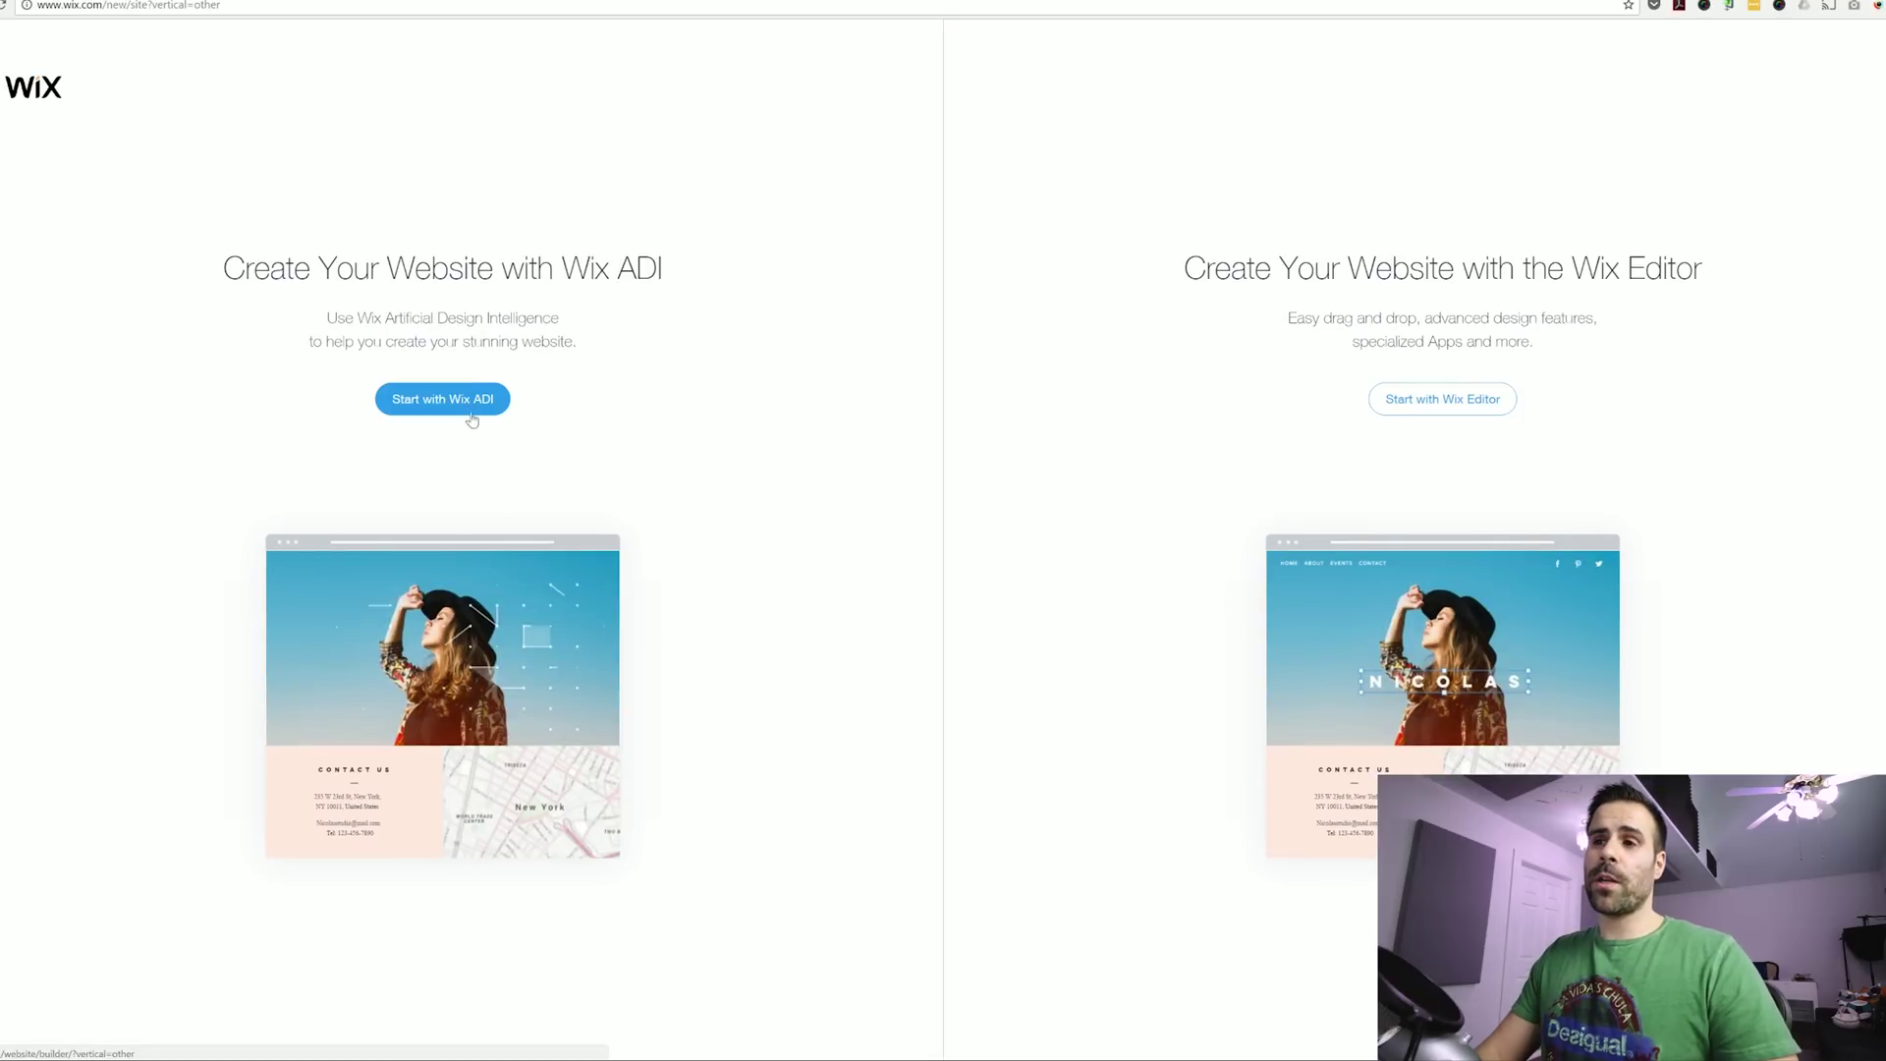
# Start with Wix ADI and enter 'Tech blog', accepting the Tech Blog suggestion.
pyautogui.click(466, 412)
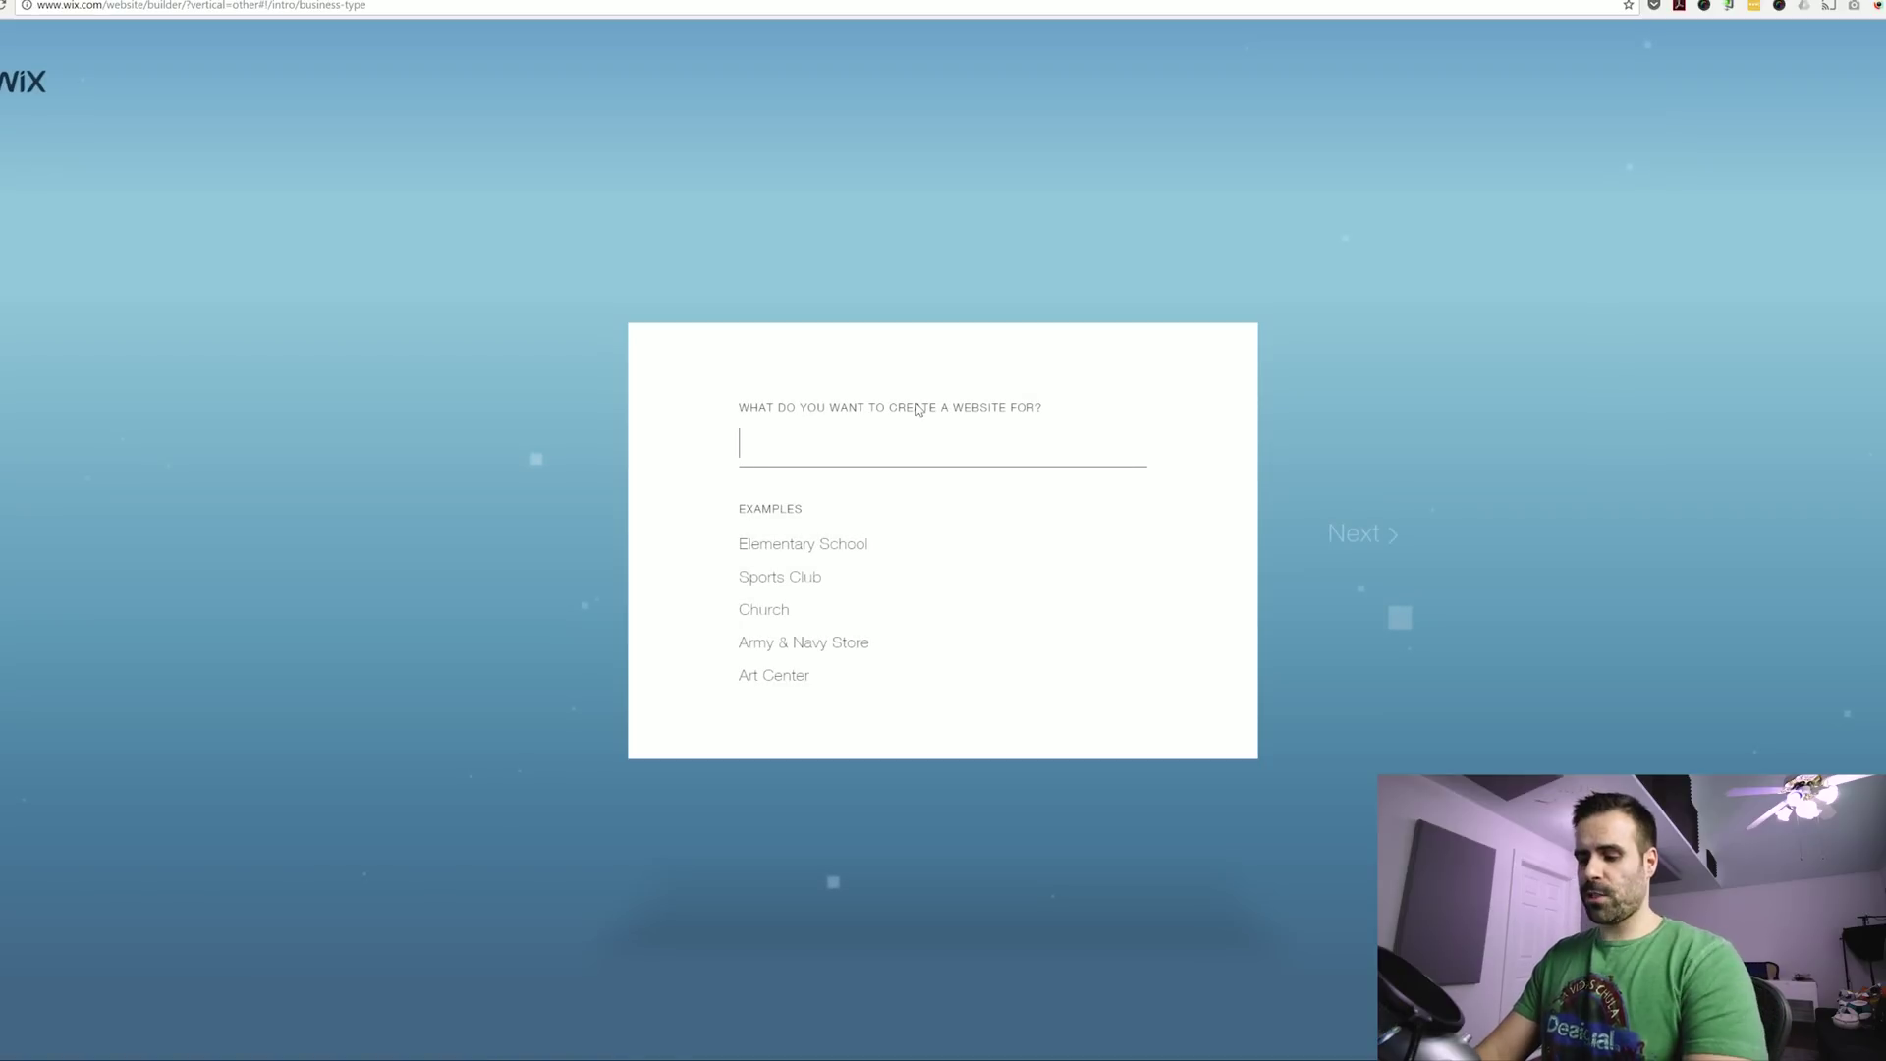
pyautogui.write('TEc')
pyautogui.press('BackSpace')
pyautogui.press('BackSpace')
pyautogui.write('ec')
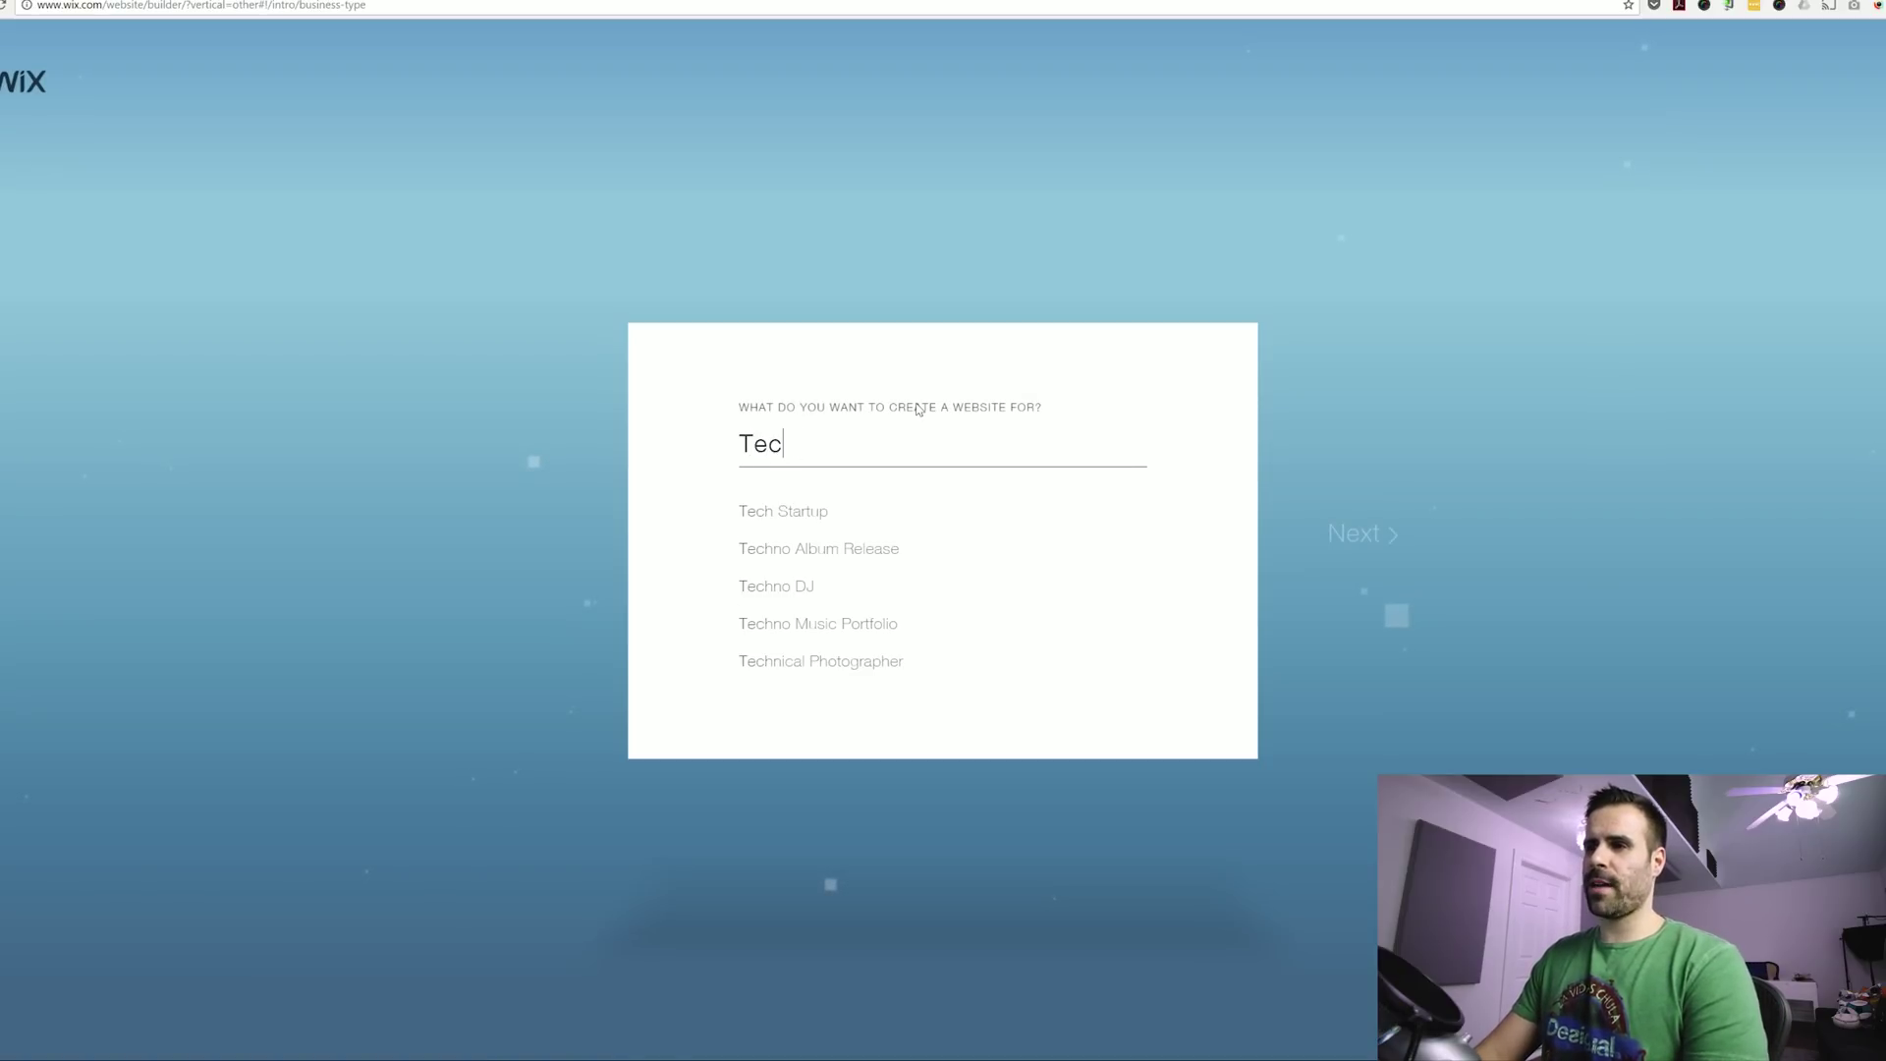
pyautogui.write('h b')
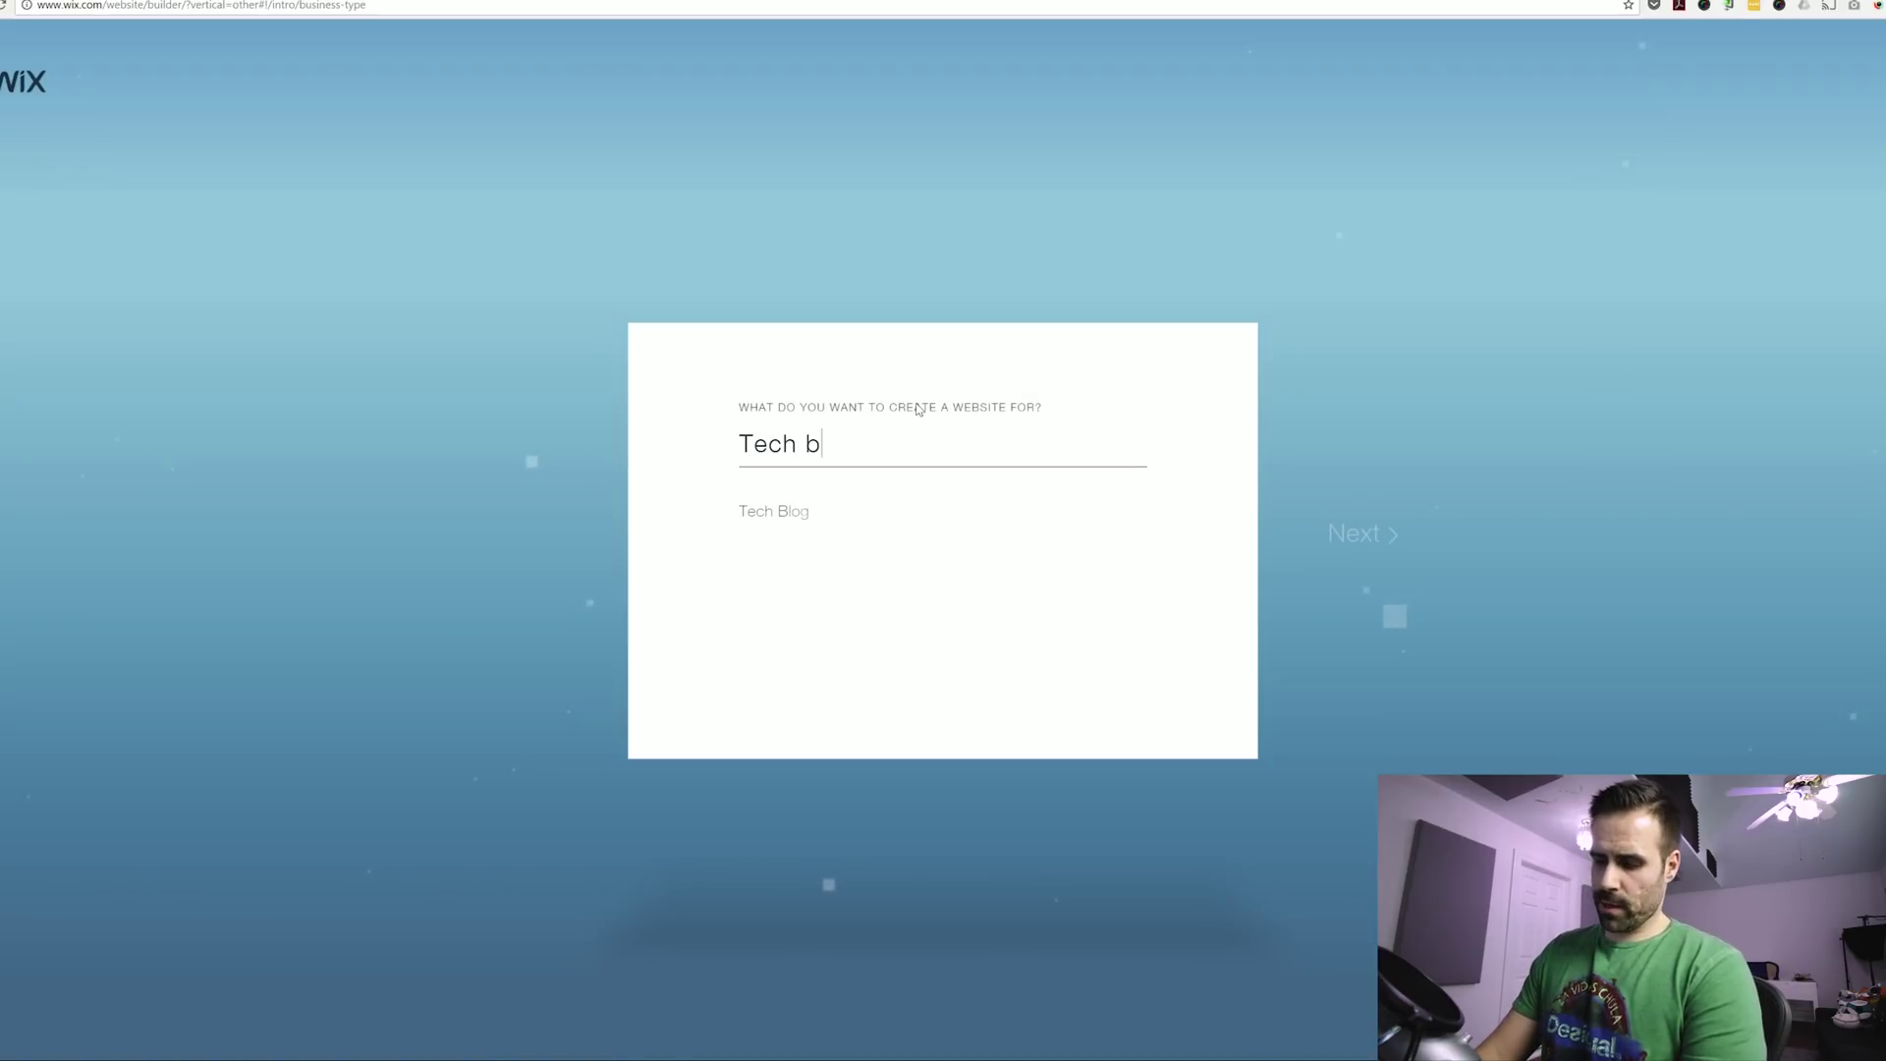
pyautogui.write('log')
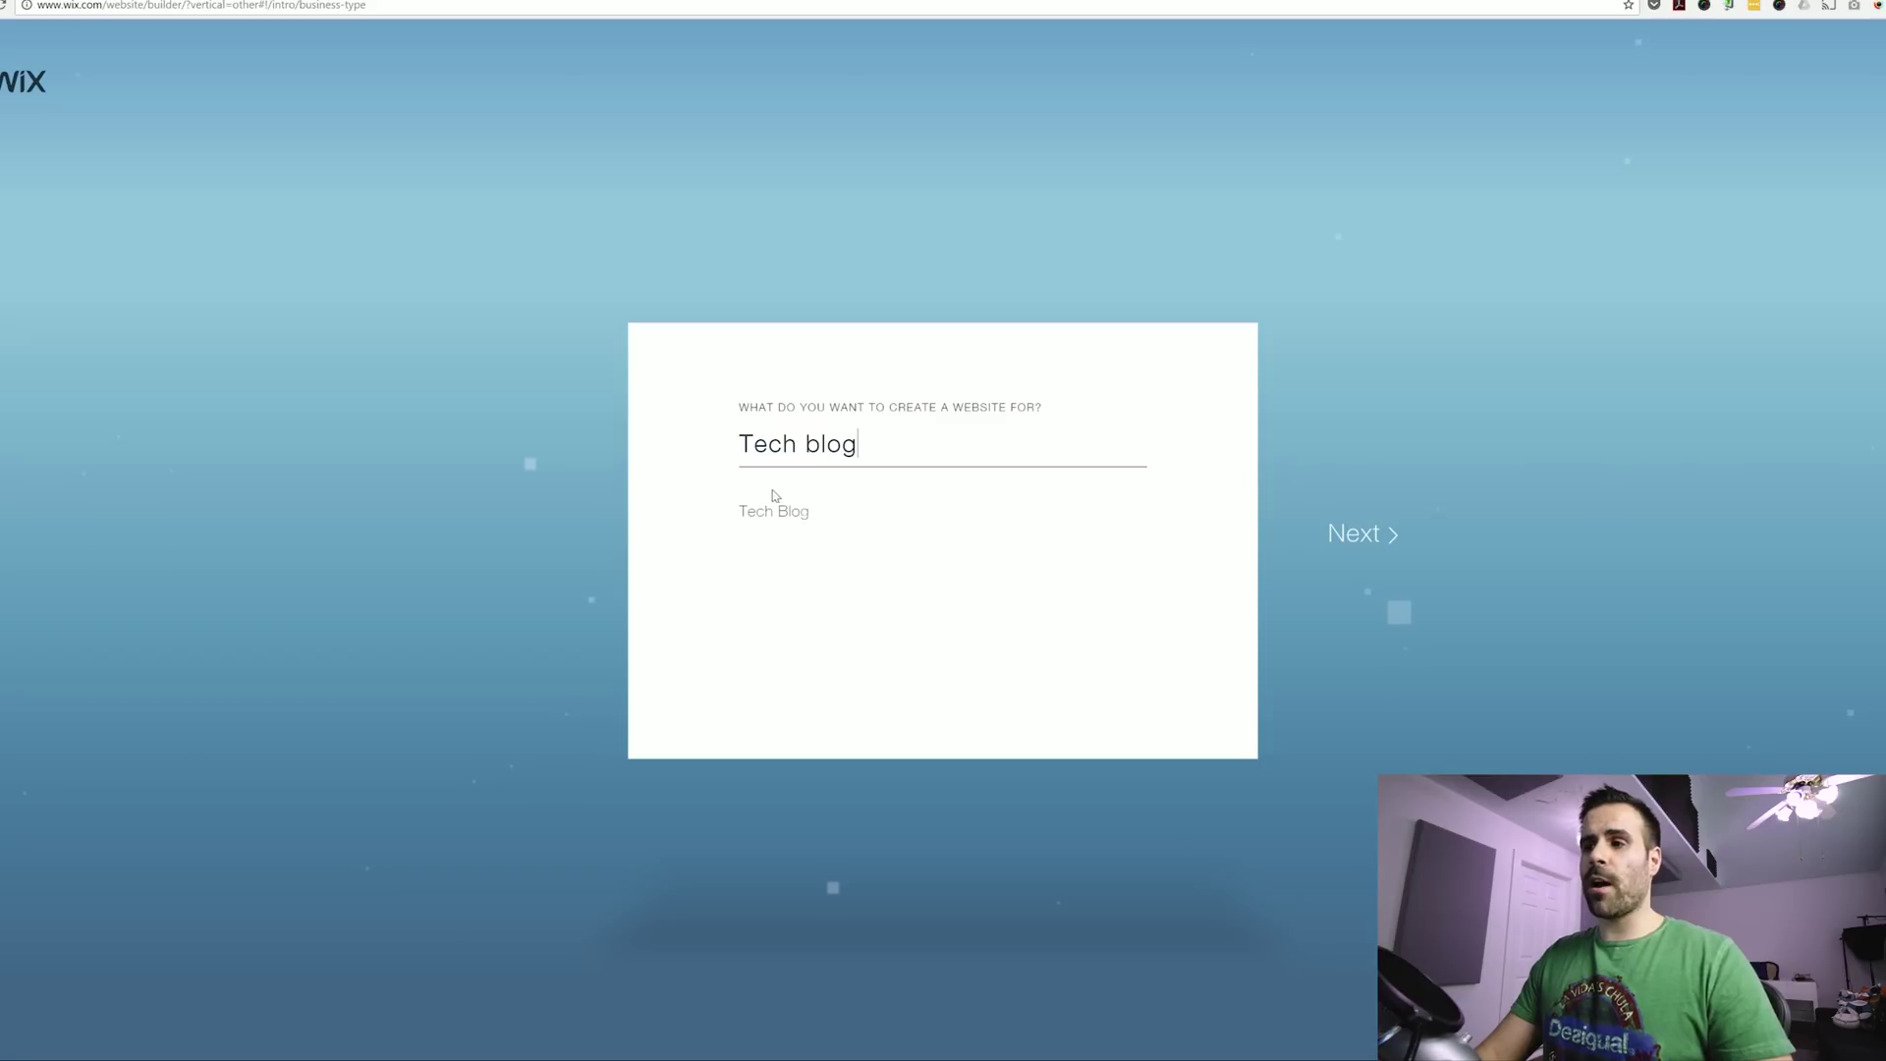
pyautogui.click(787, 512)
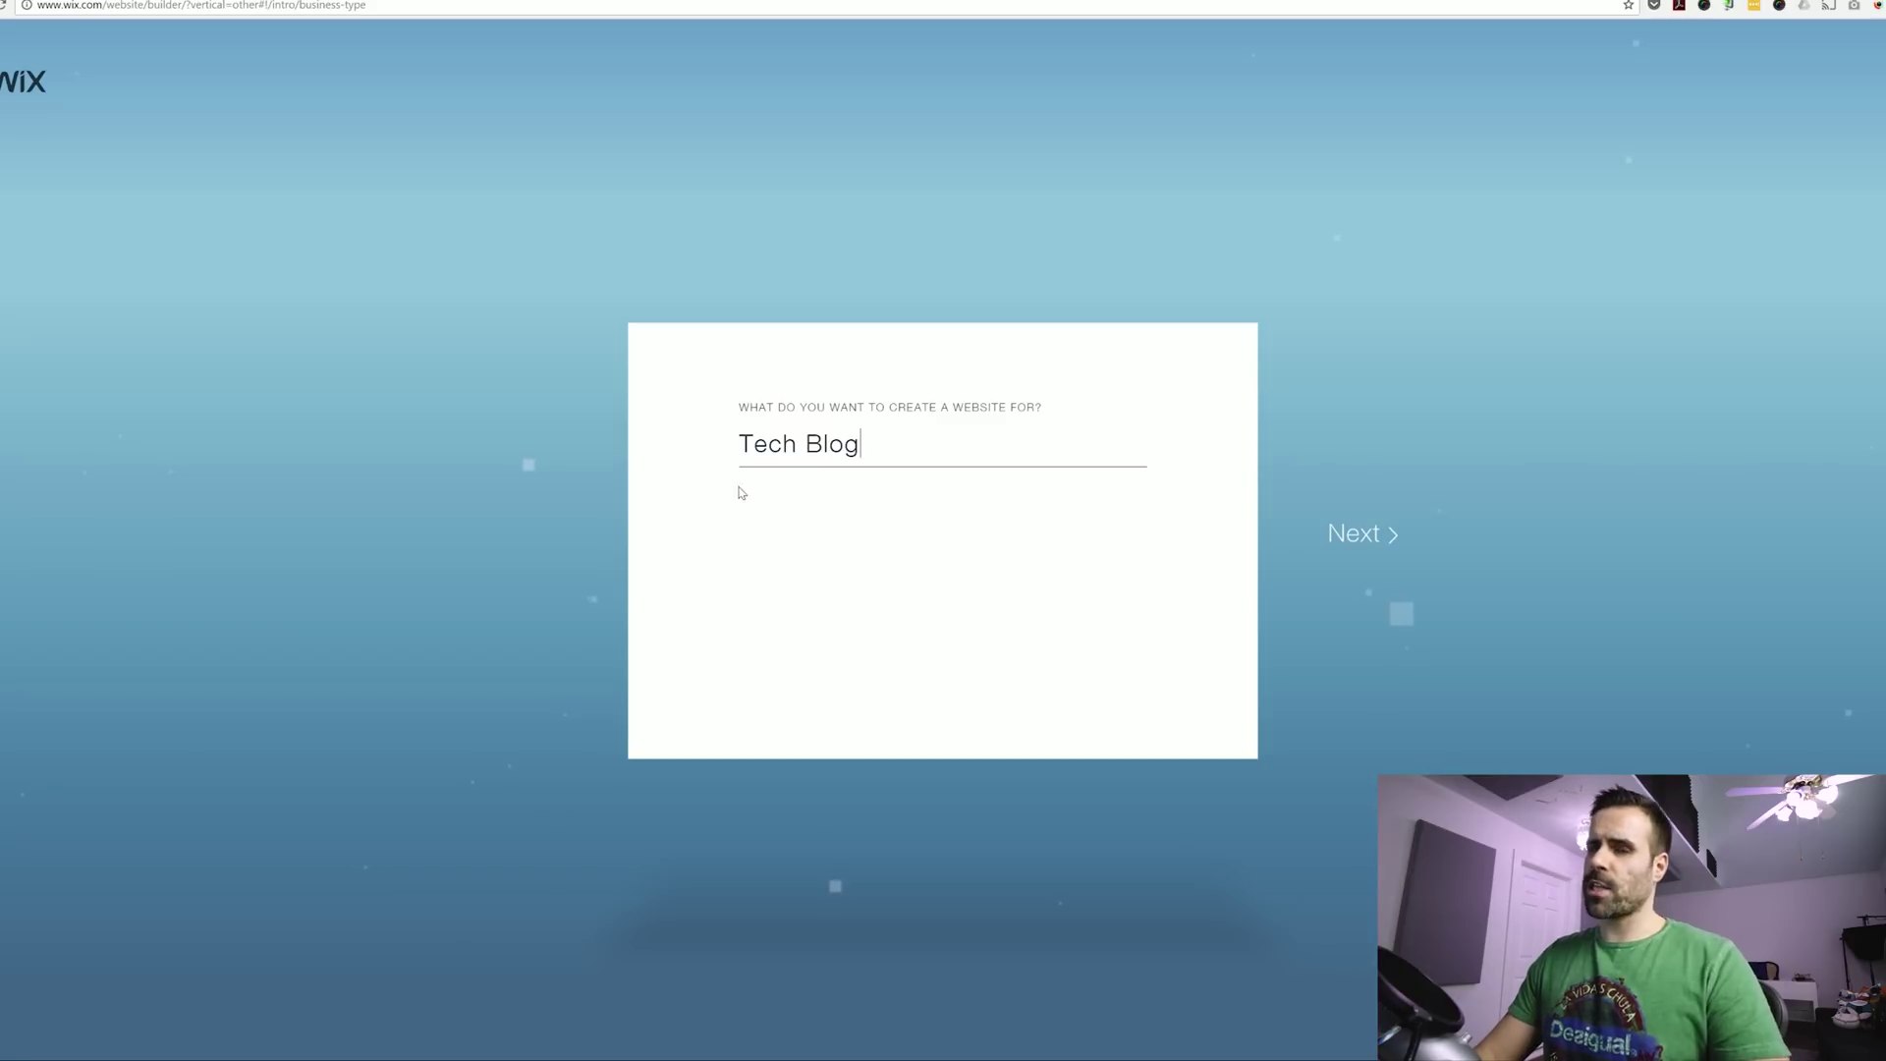
pyautogui.click(1383, 546)
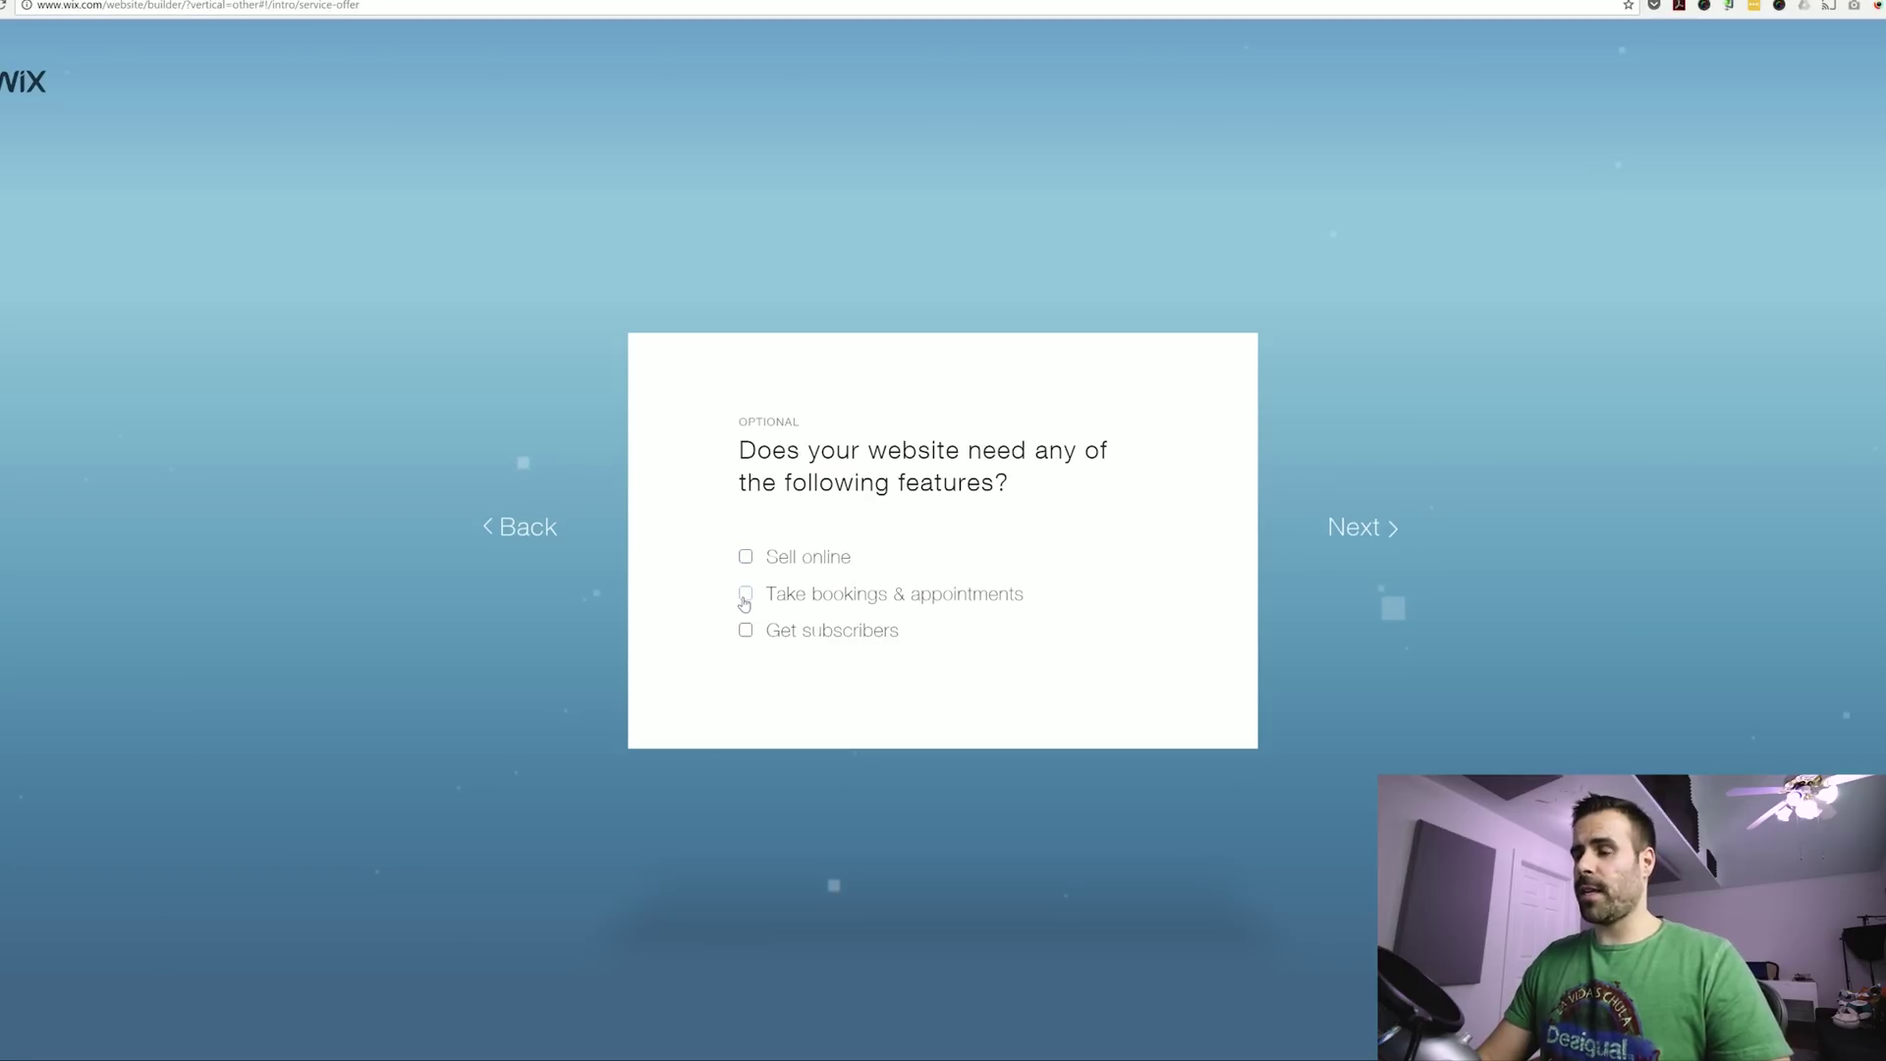
# Tick Get subscribers, enter the owner's name as the blog name, and skip the location question.
pyautogui.click(745, 630)
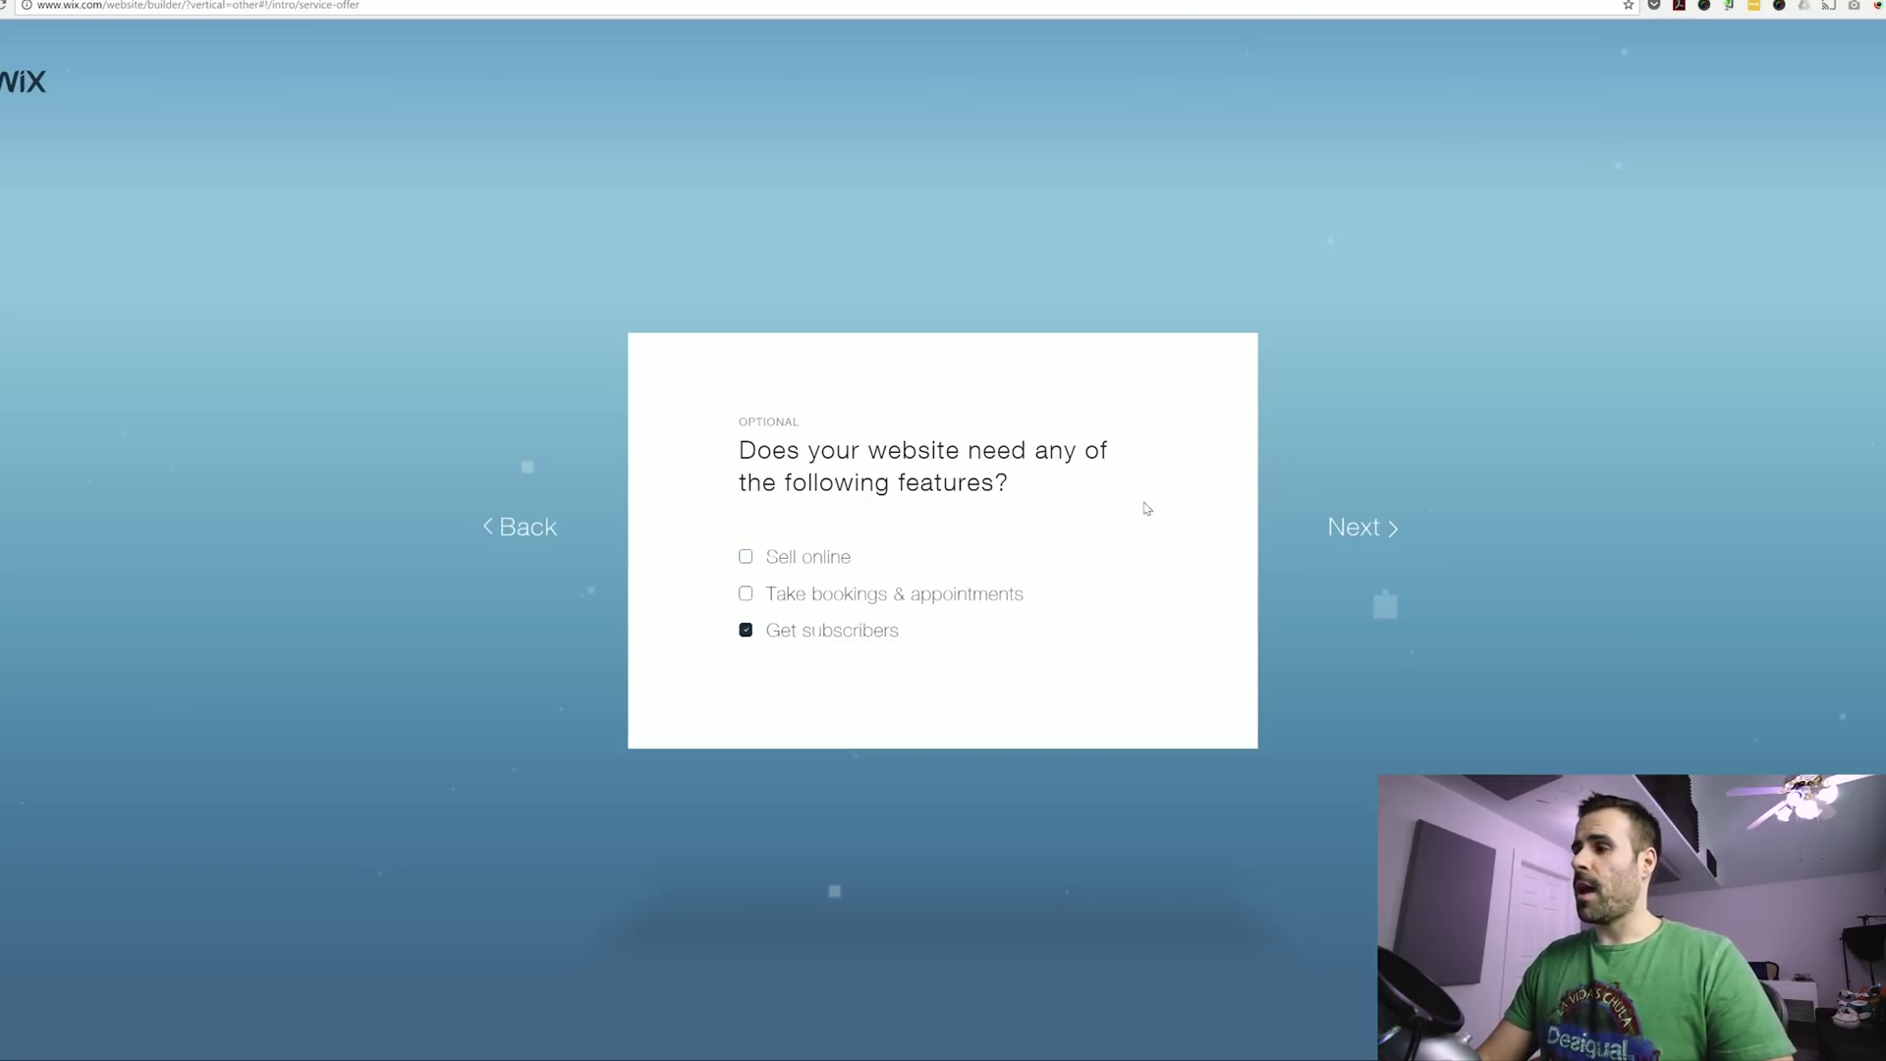
pyautogui.click(1351, 530)
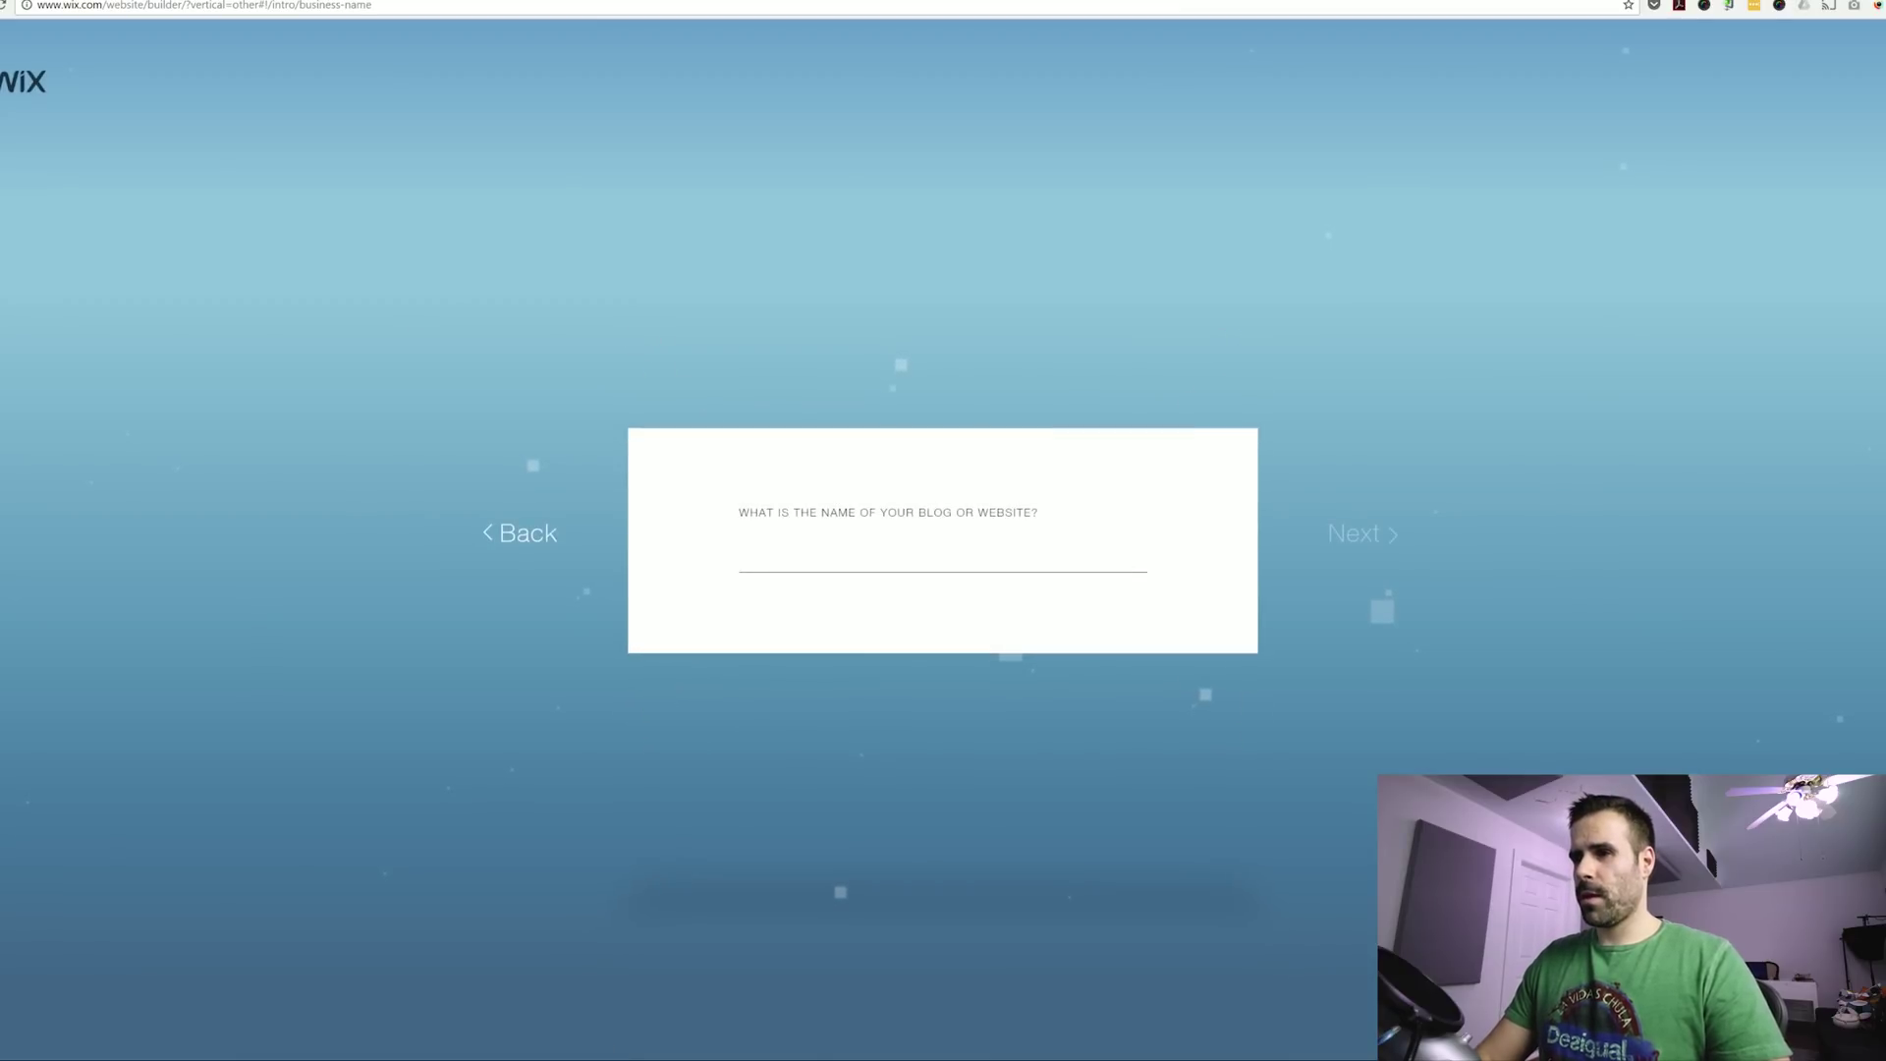
pyautogui.write('Matthew Moniz')
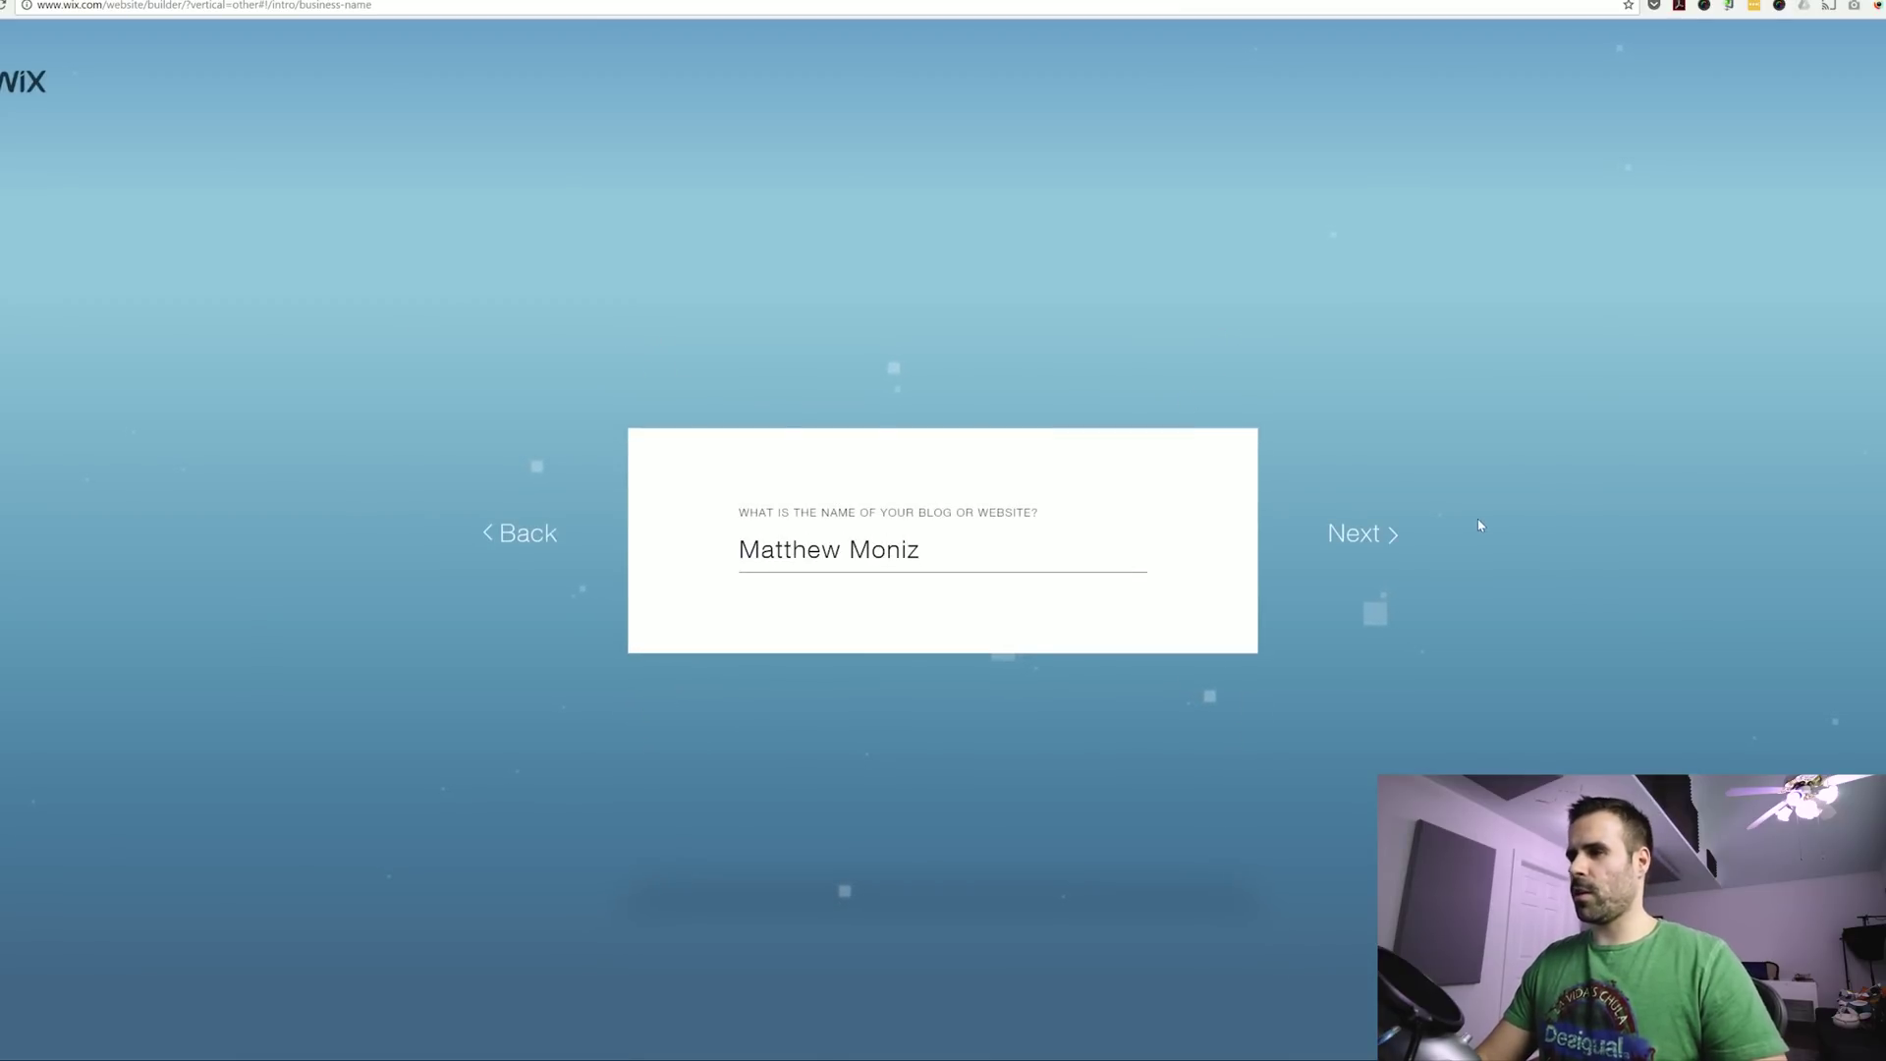
pyautogui.click(1361, 533)
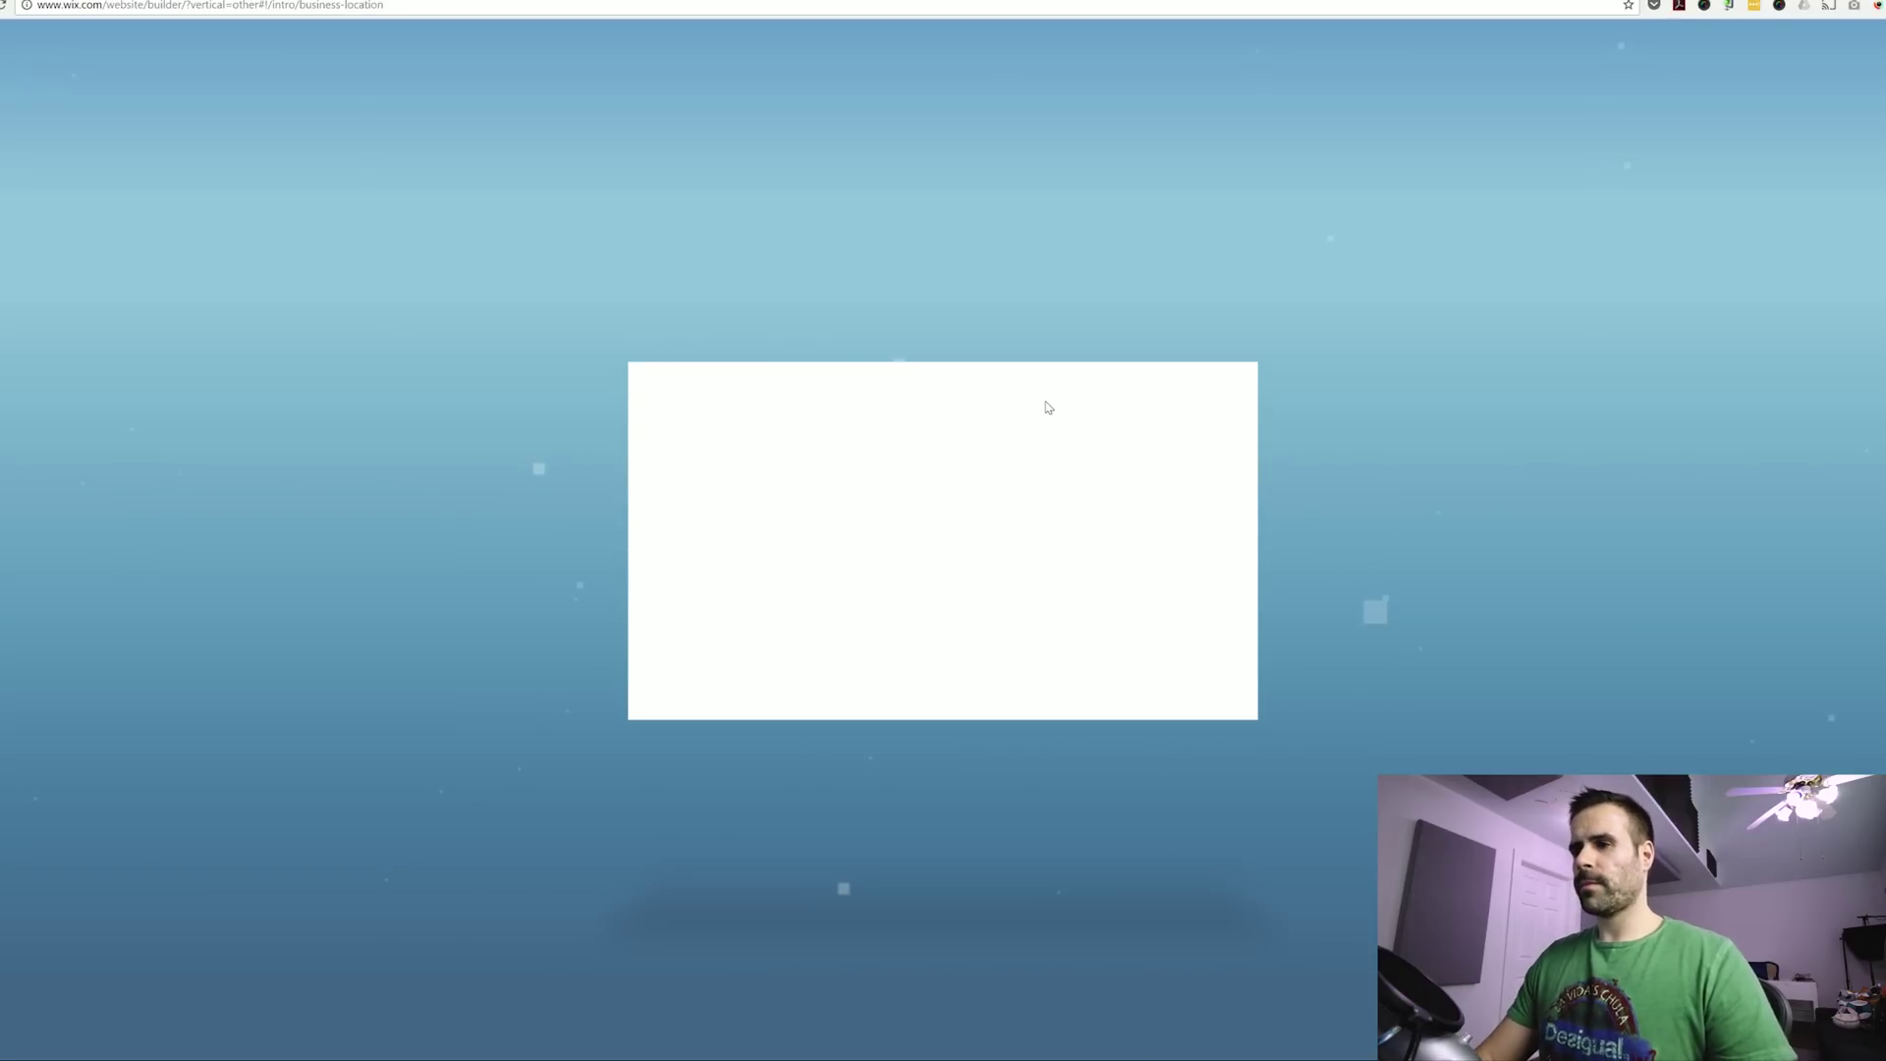
pyautogui.click(981, 535)
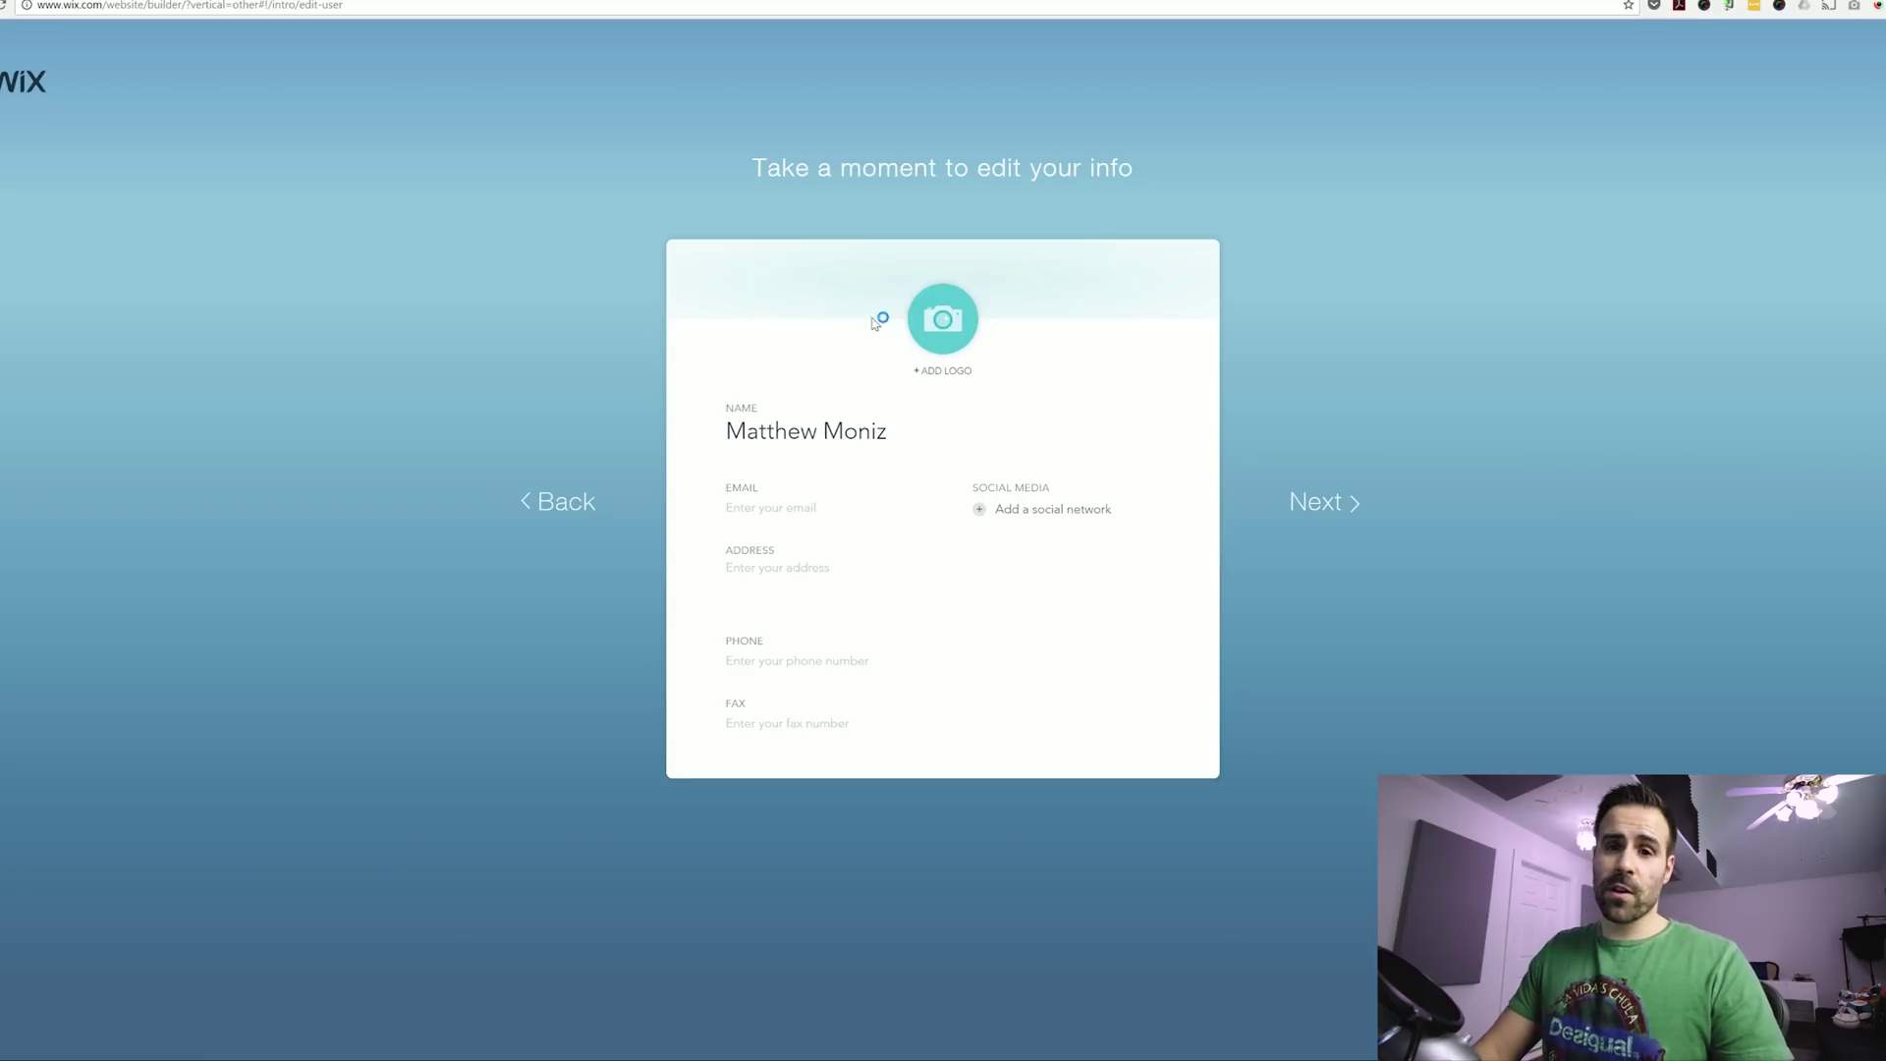
# Paste a social profile link and use the YouTube profile photo from Google Drive as the logo.
pyautogui.click(980, 508)
pyautogui.write('https://twitter.com/mattmoniz')
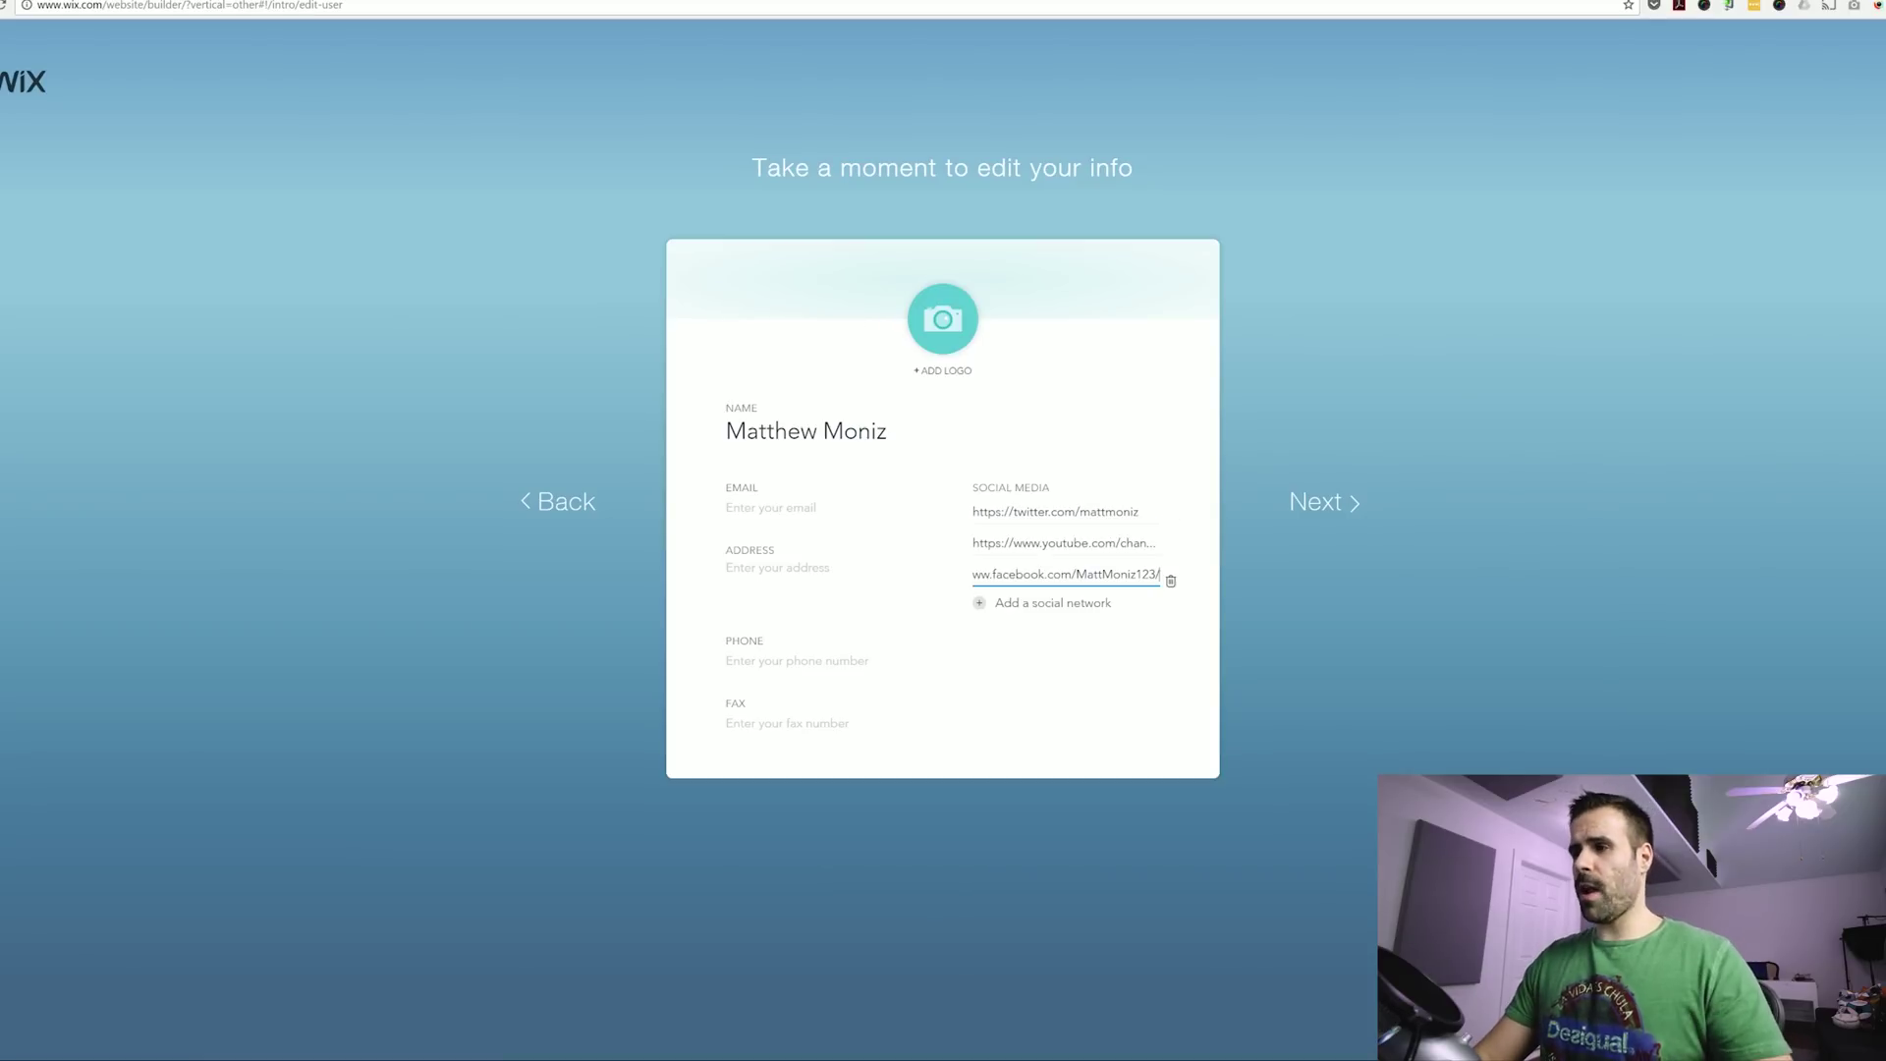
pyautogui.click(933, 324)
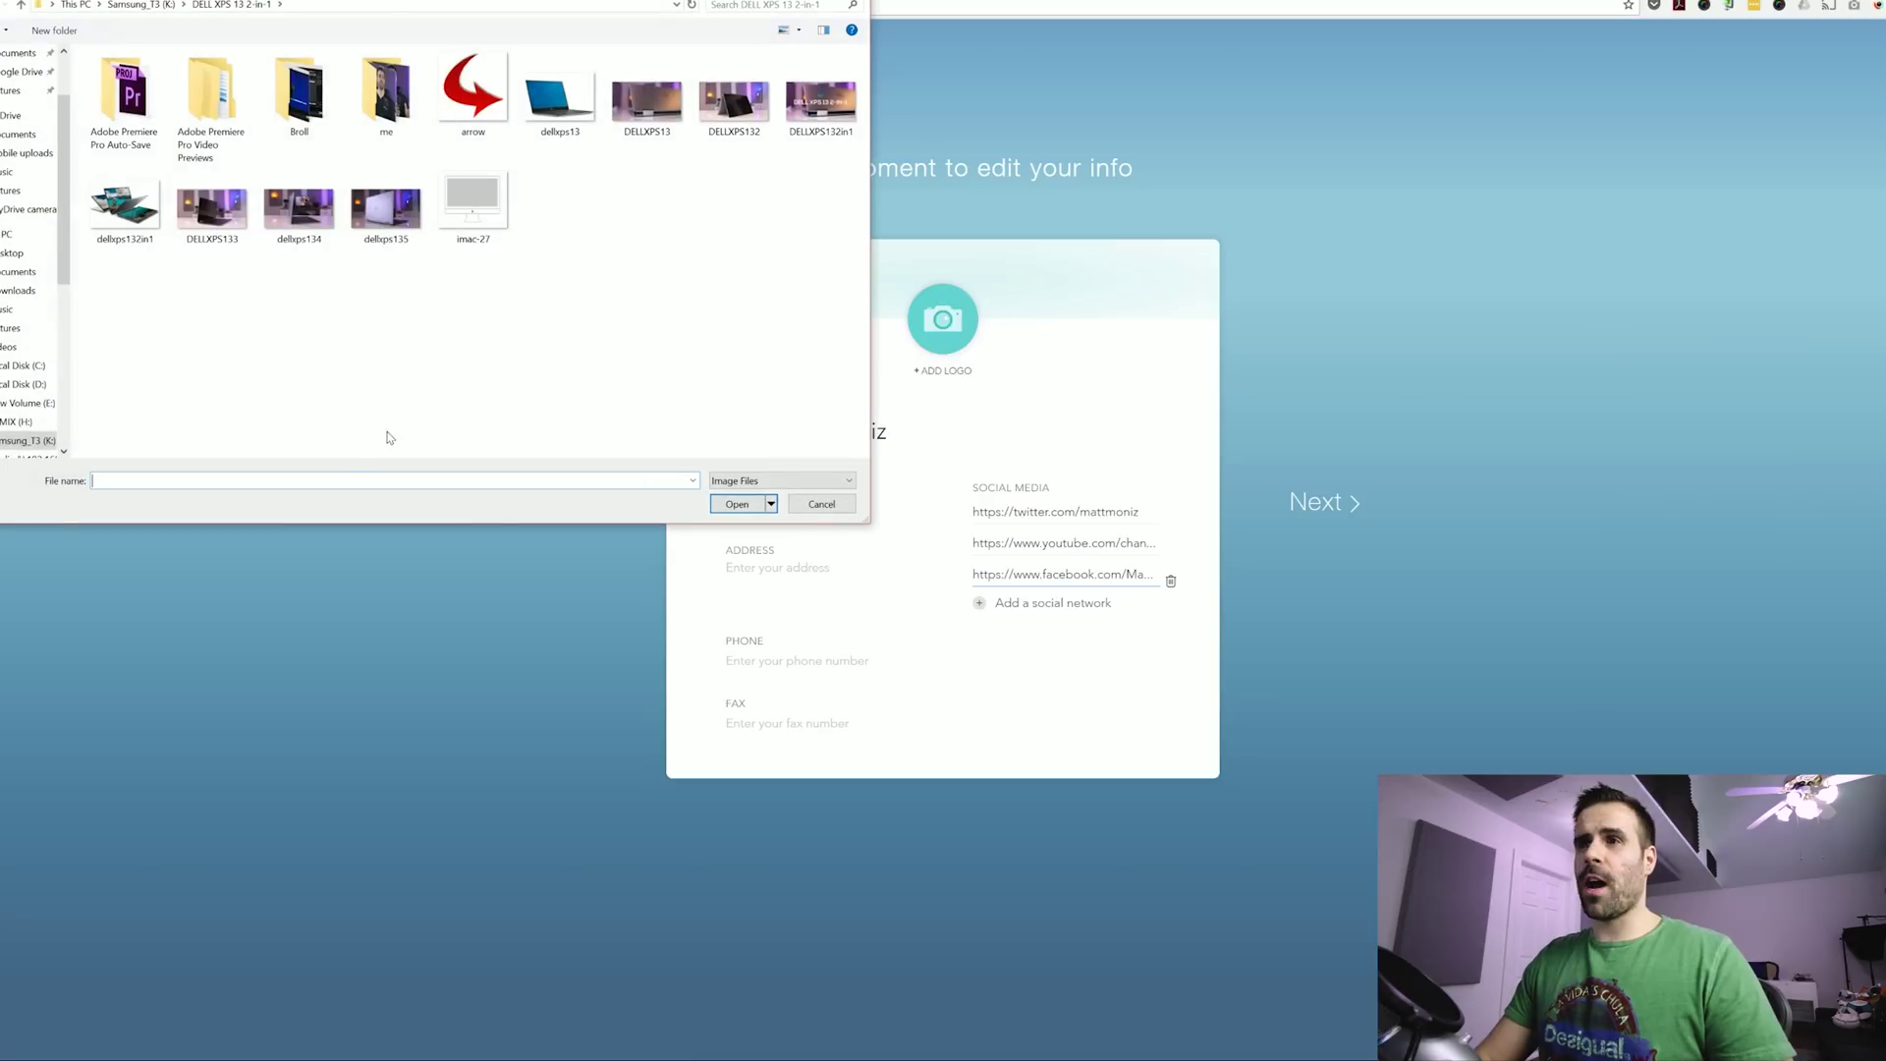
pyautogui.click(24, 72)
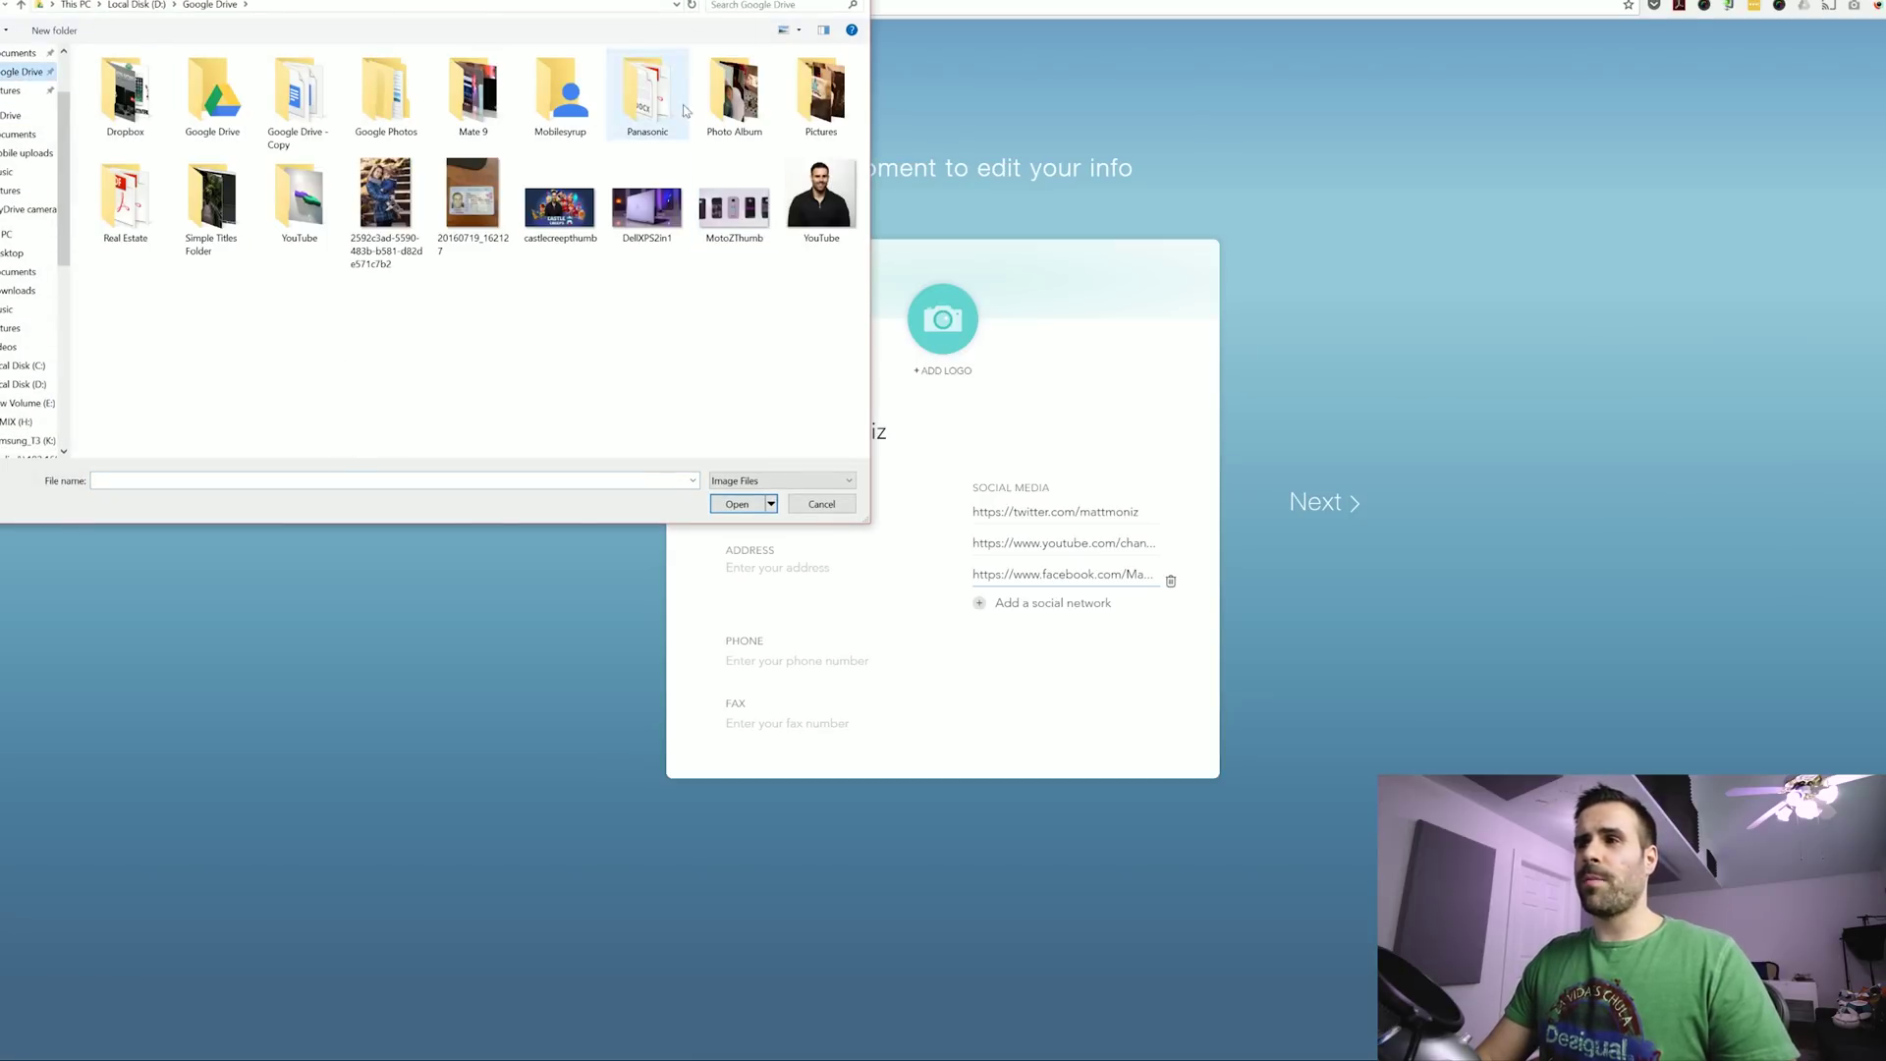
pyautogui.click(821, 201)
pyautogui.click(736, 503)
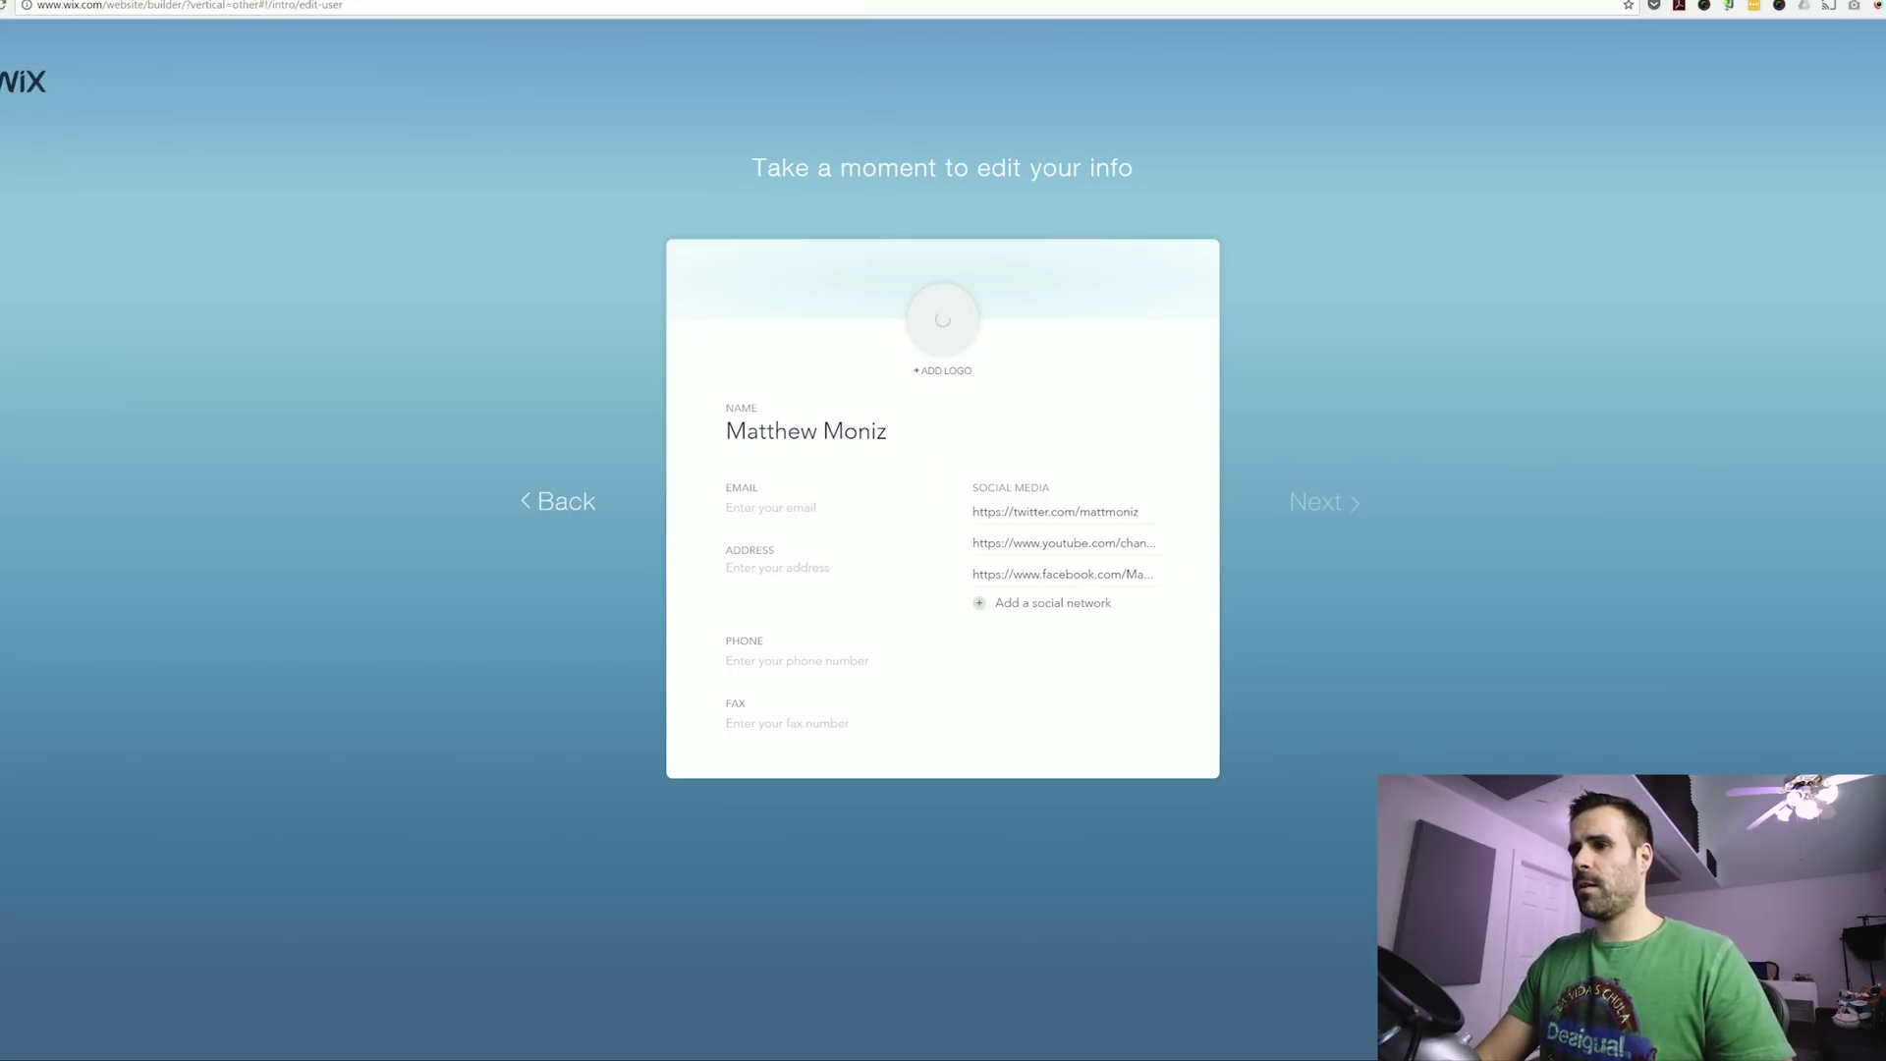
pyautogui.click(1315, 506)
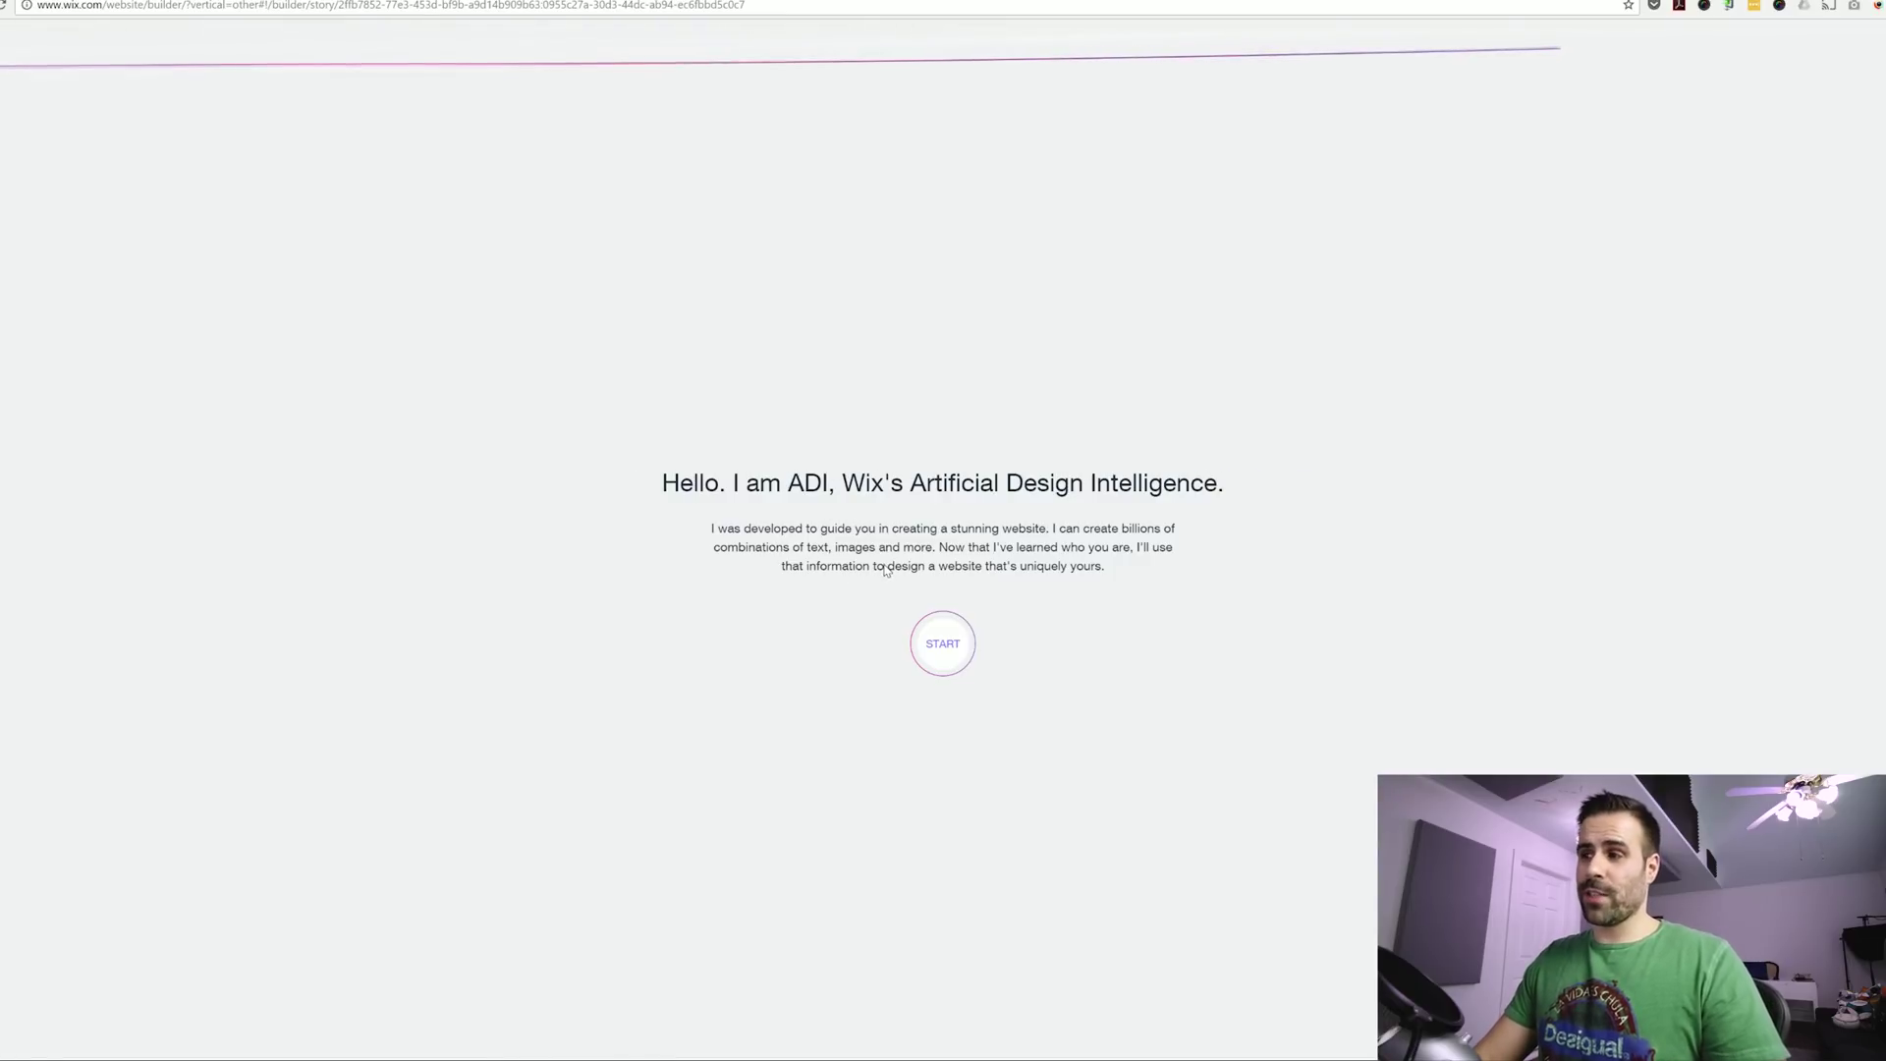
# Pick the Bounce design style and create the homepage.
pyautogui.click(943, 658)
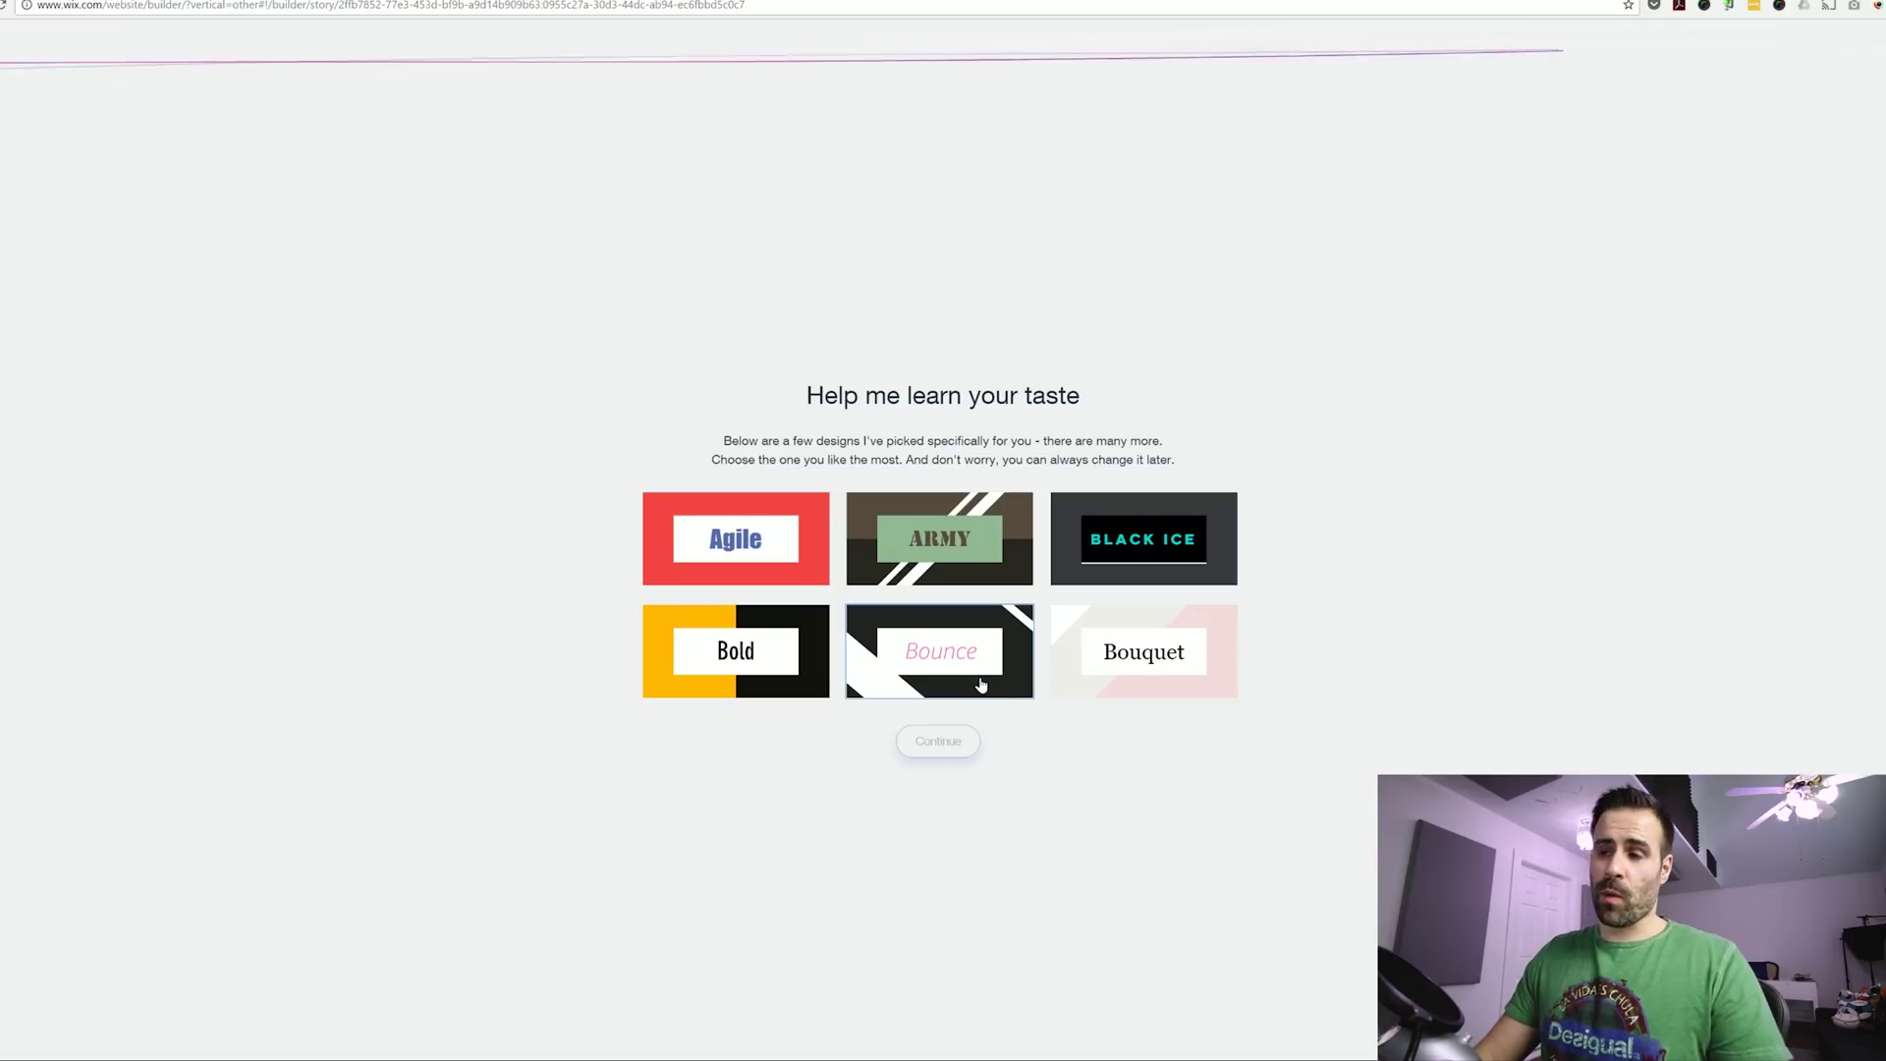
pyautogui.click(896, 625)
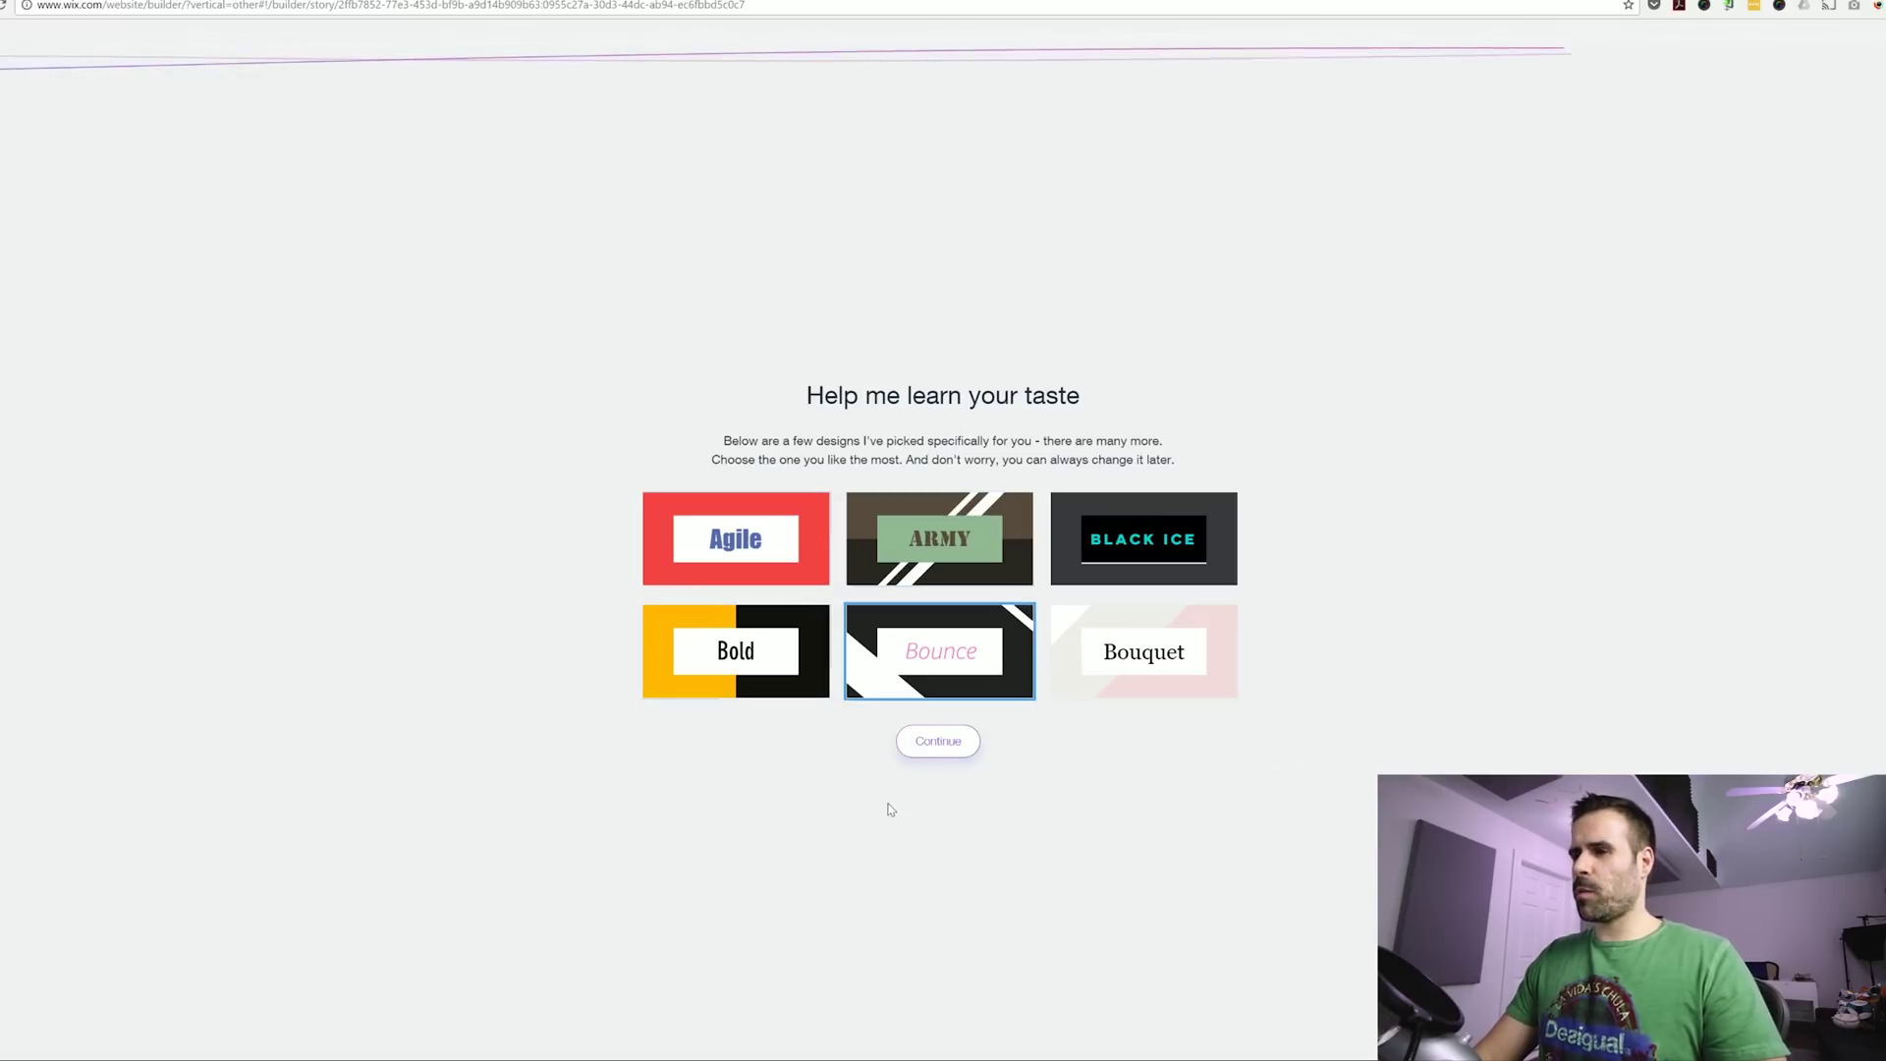
pyautogui.click(945, 746)
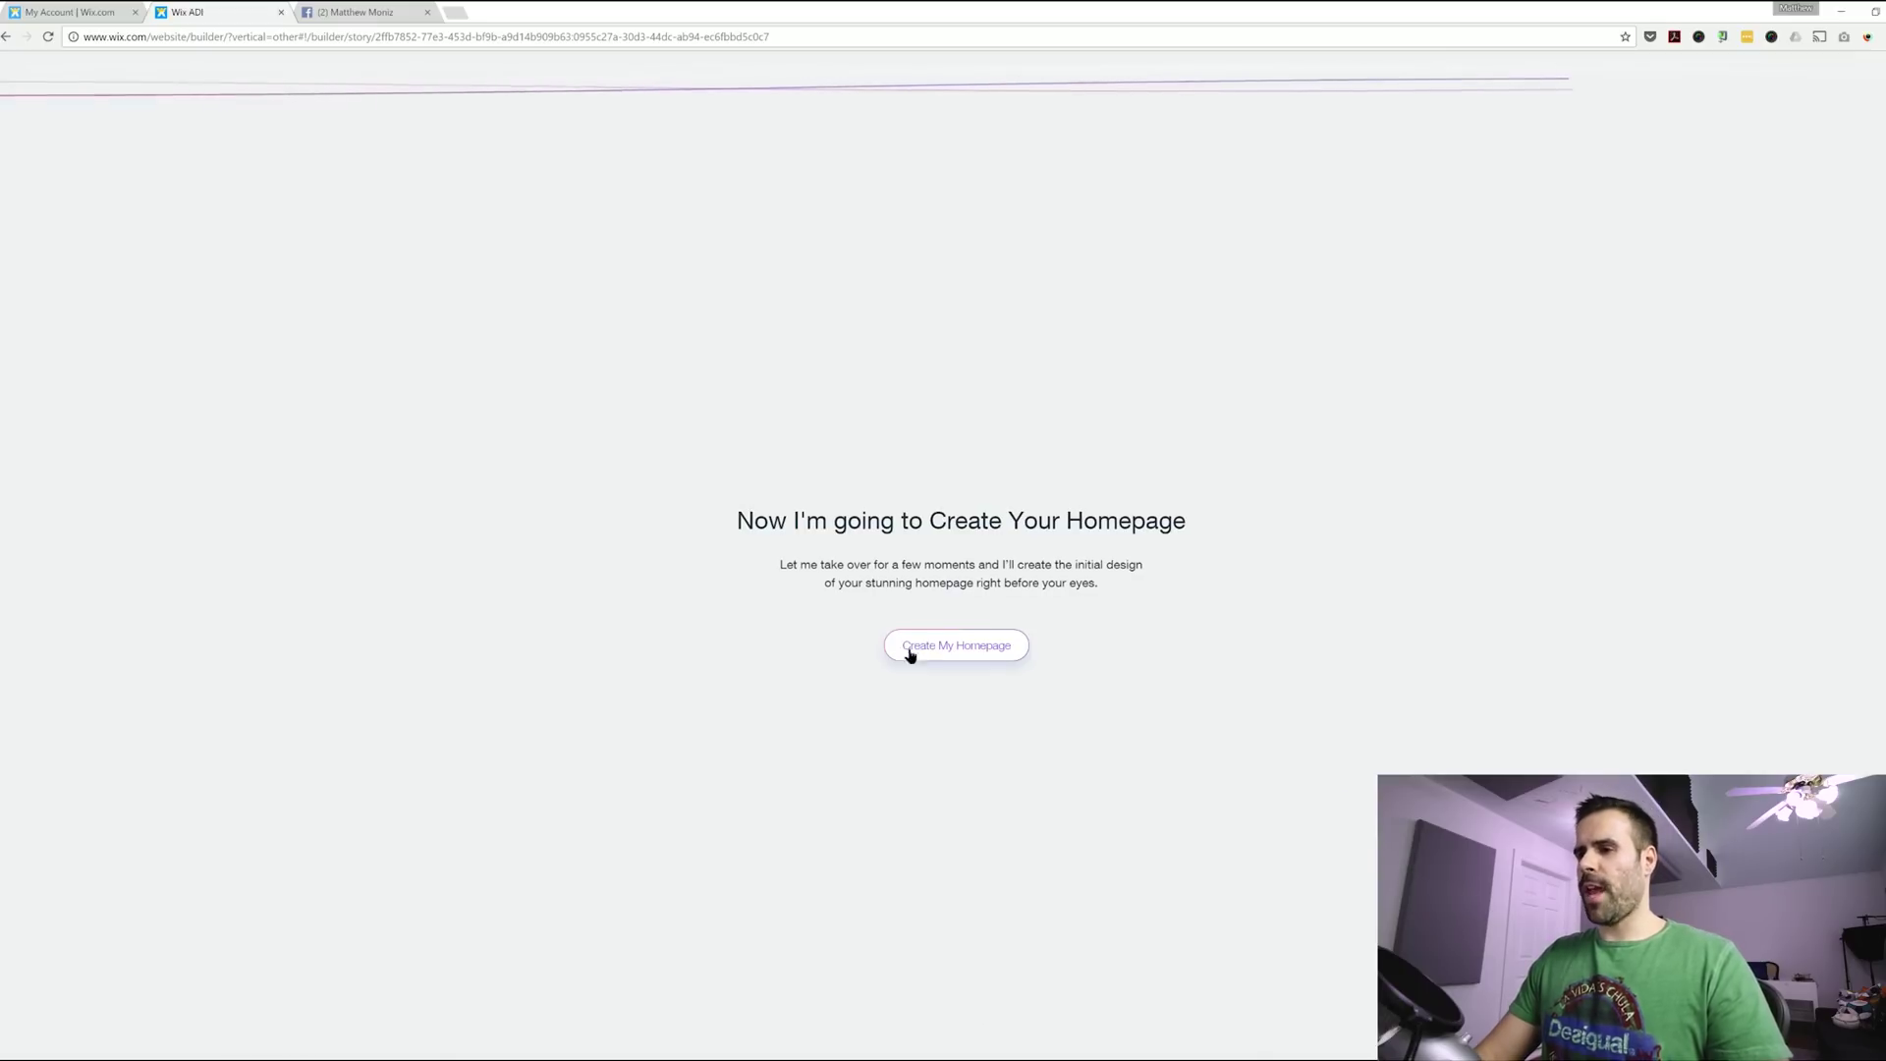
pyautogui.click(909, 651)
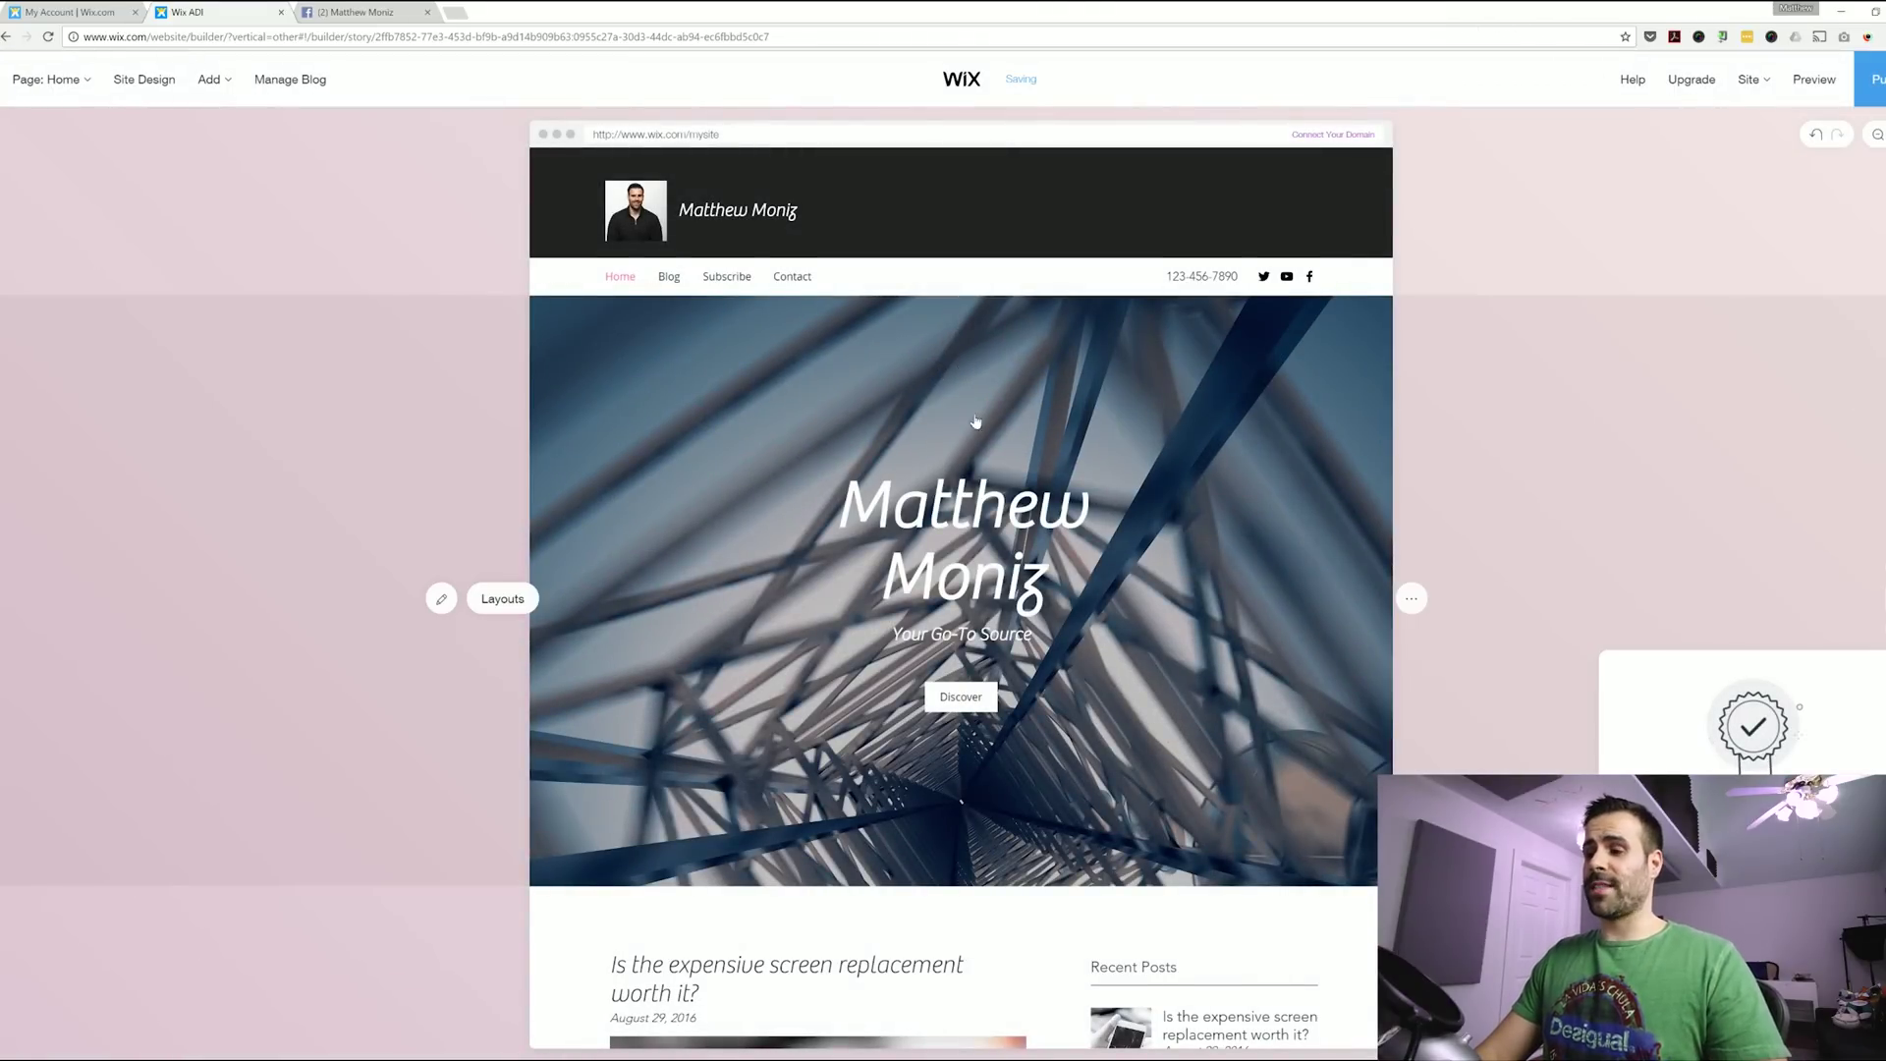
# Review the generated homepage, then apply the Agile kit from Site Design.
pyautogui.scroll(-10, 976, 420)
pyautogui.scroll(5, 1002, 358)
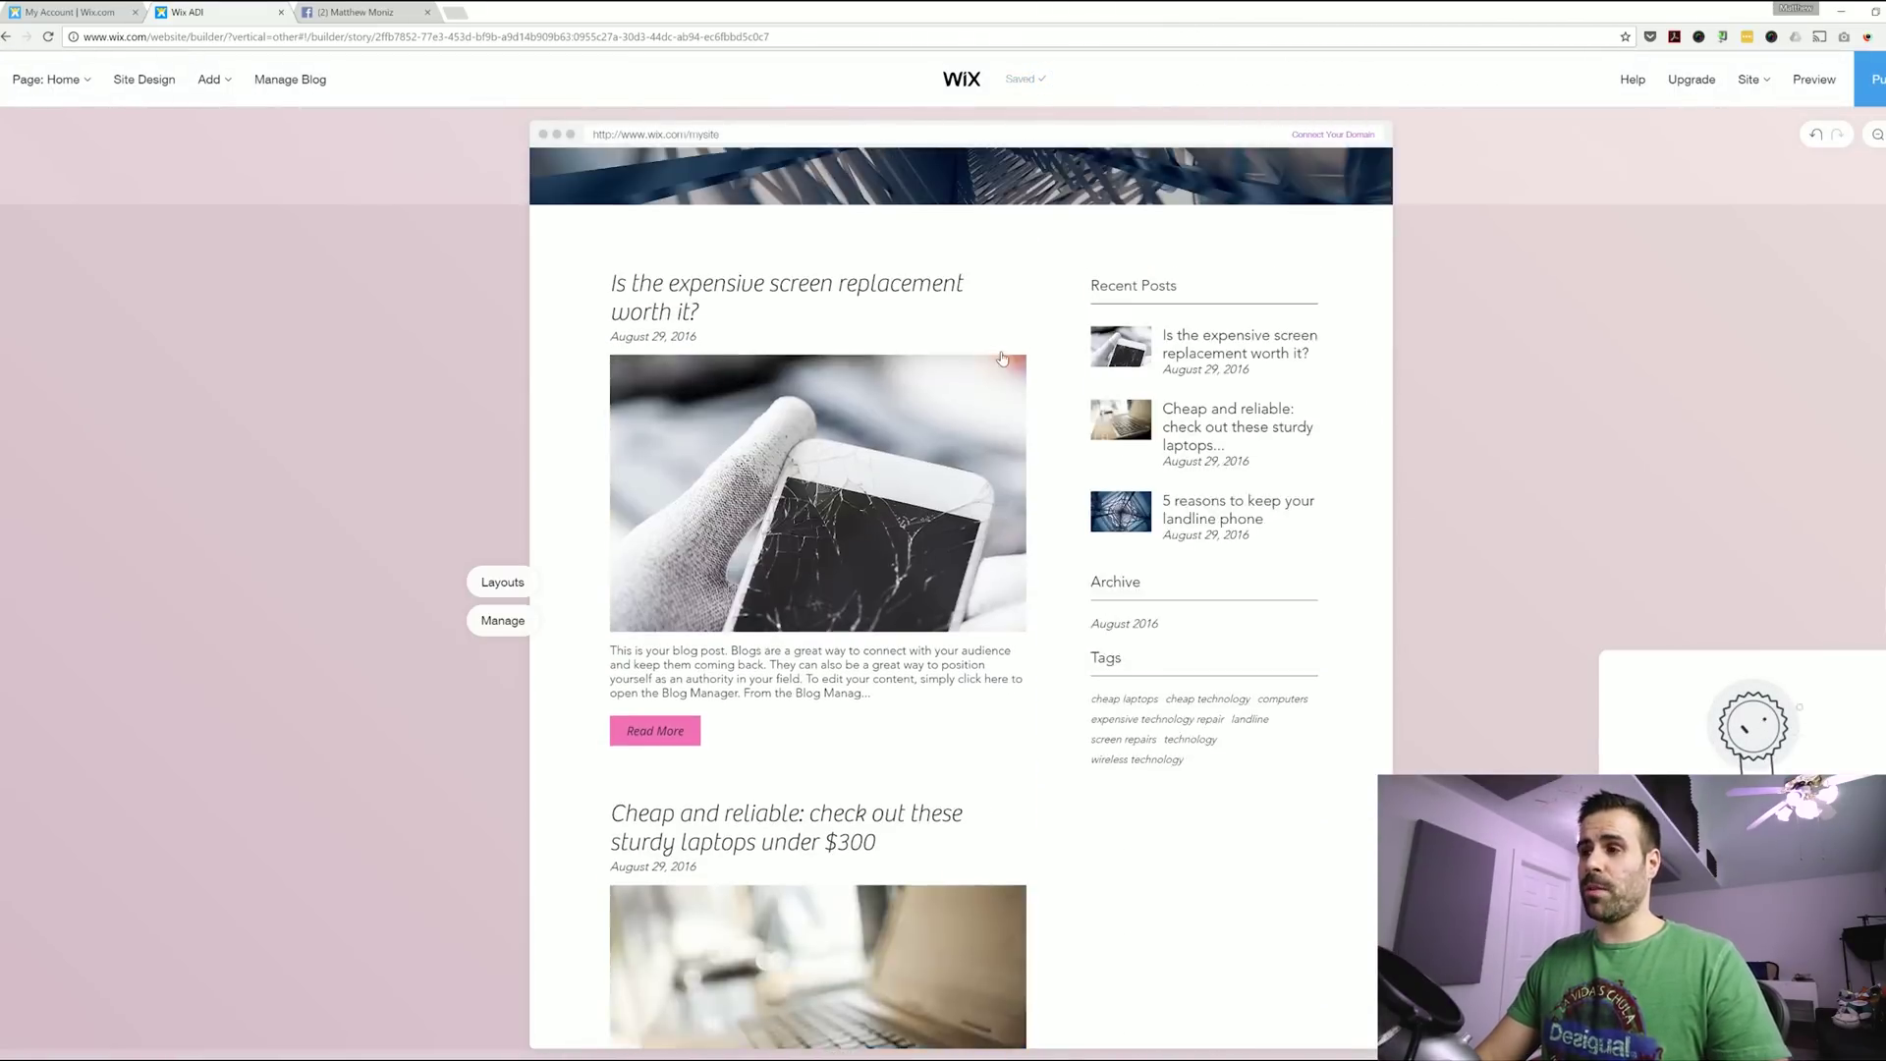
pyautogui.scroll(6, 1001, 357)
pyautogui.scroll(-5, 417, 409)
pyautogui.scroll(5, 427, 398)
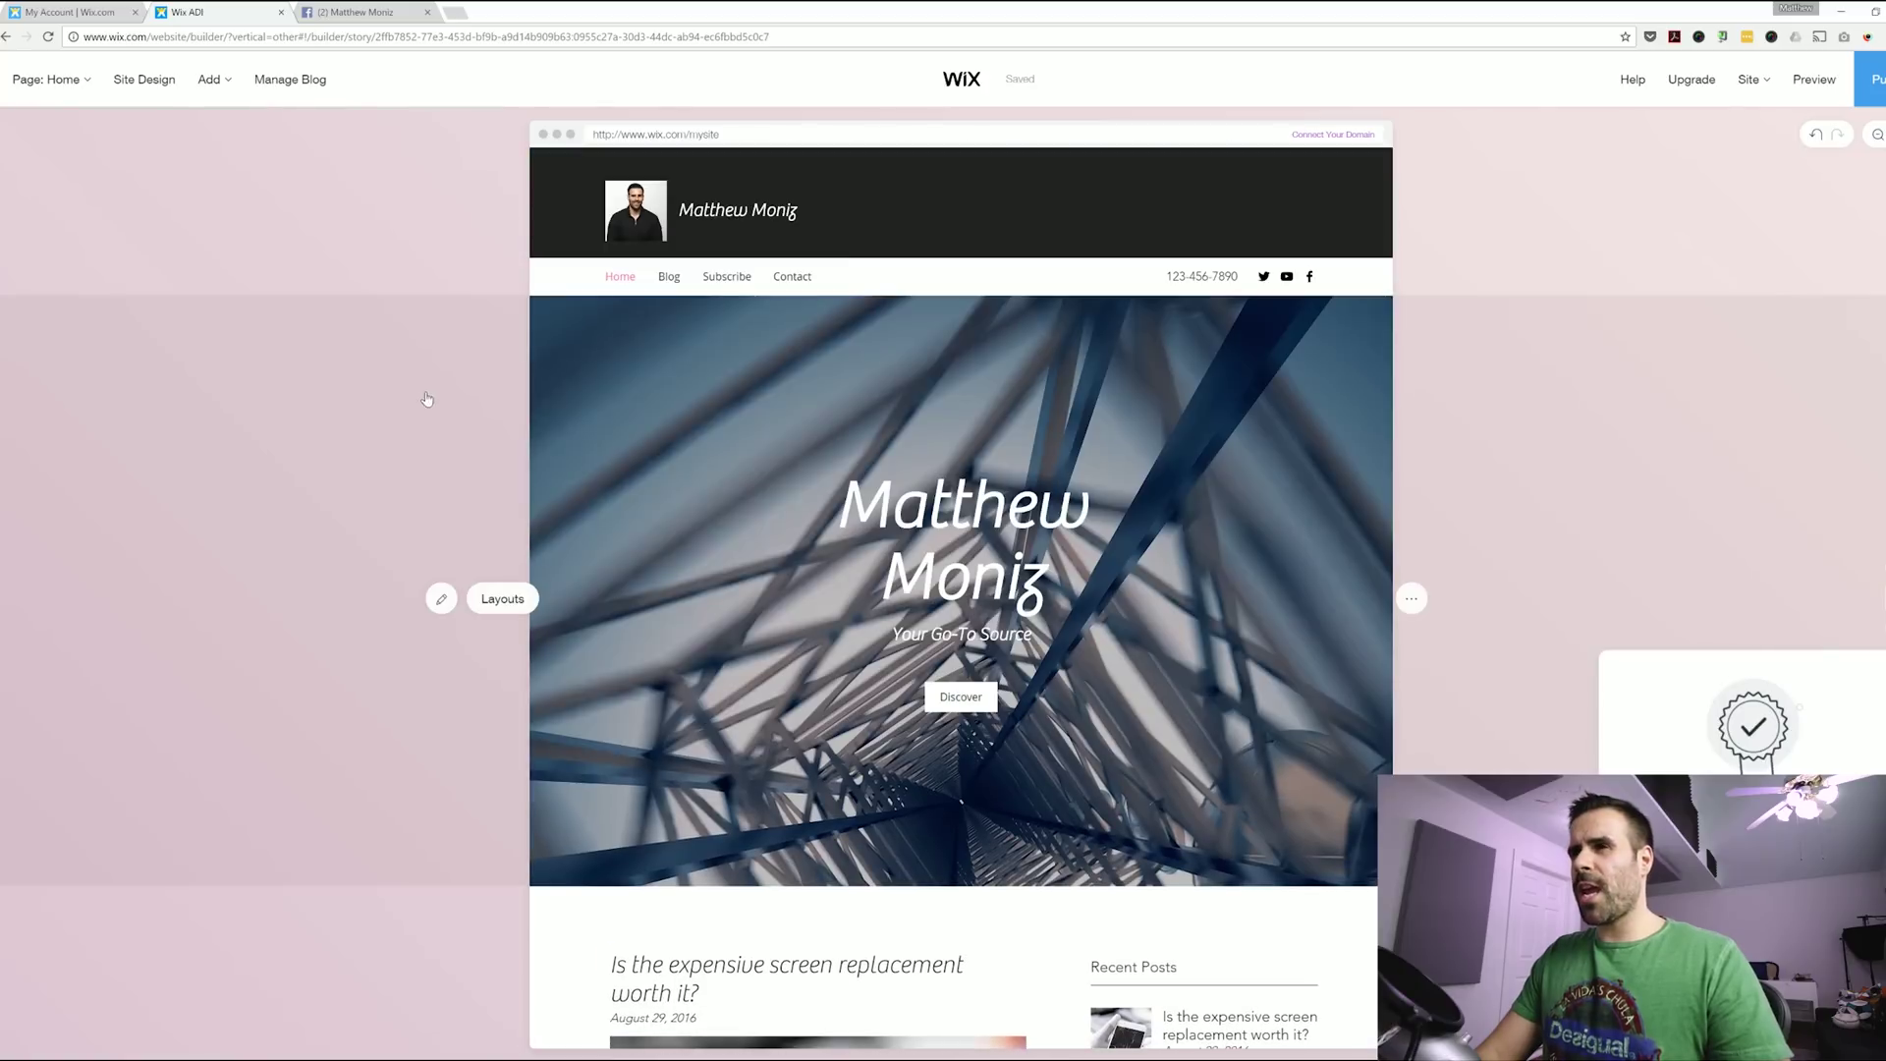
pyautogui.scroll(-4, 360, 349)
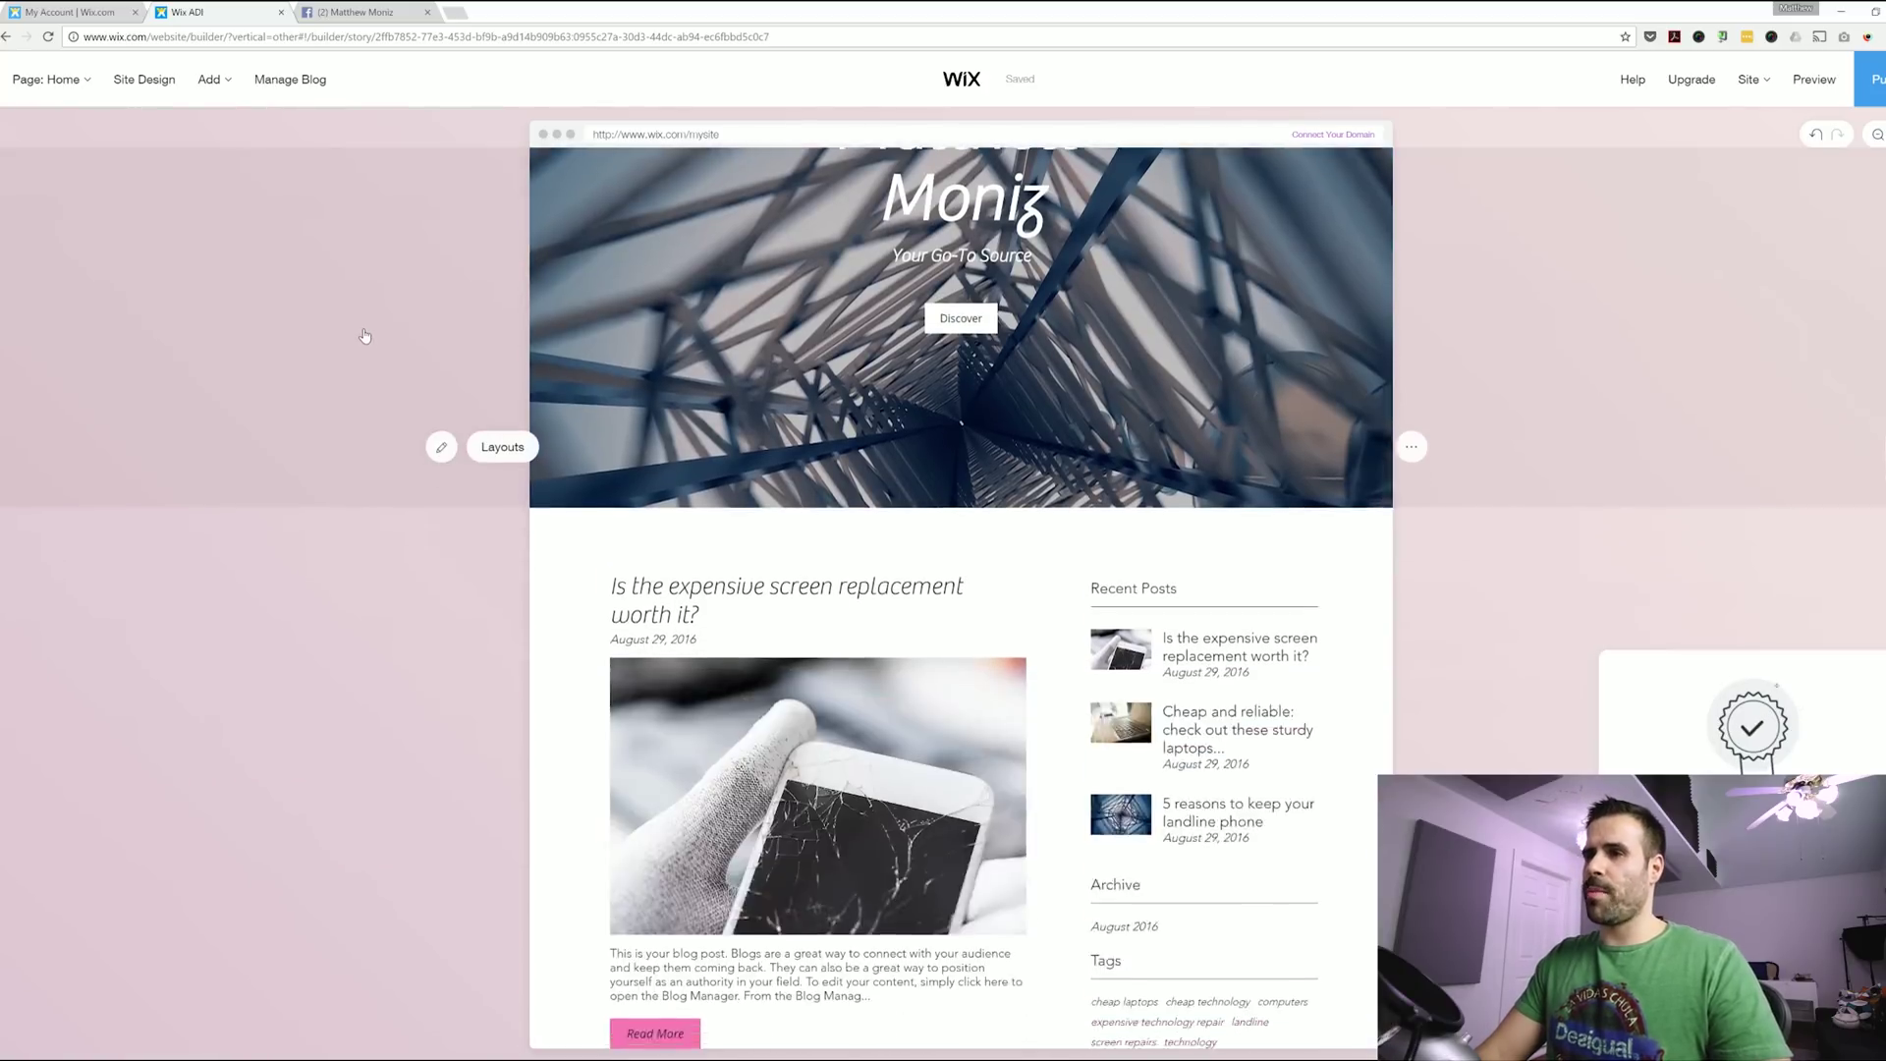
pyautogui.scroll(4, 315, 295)
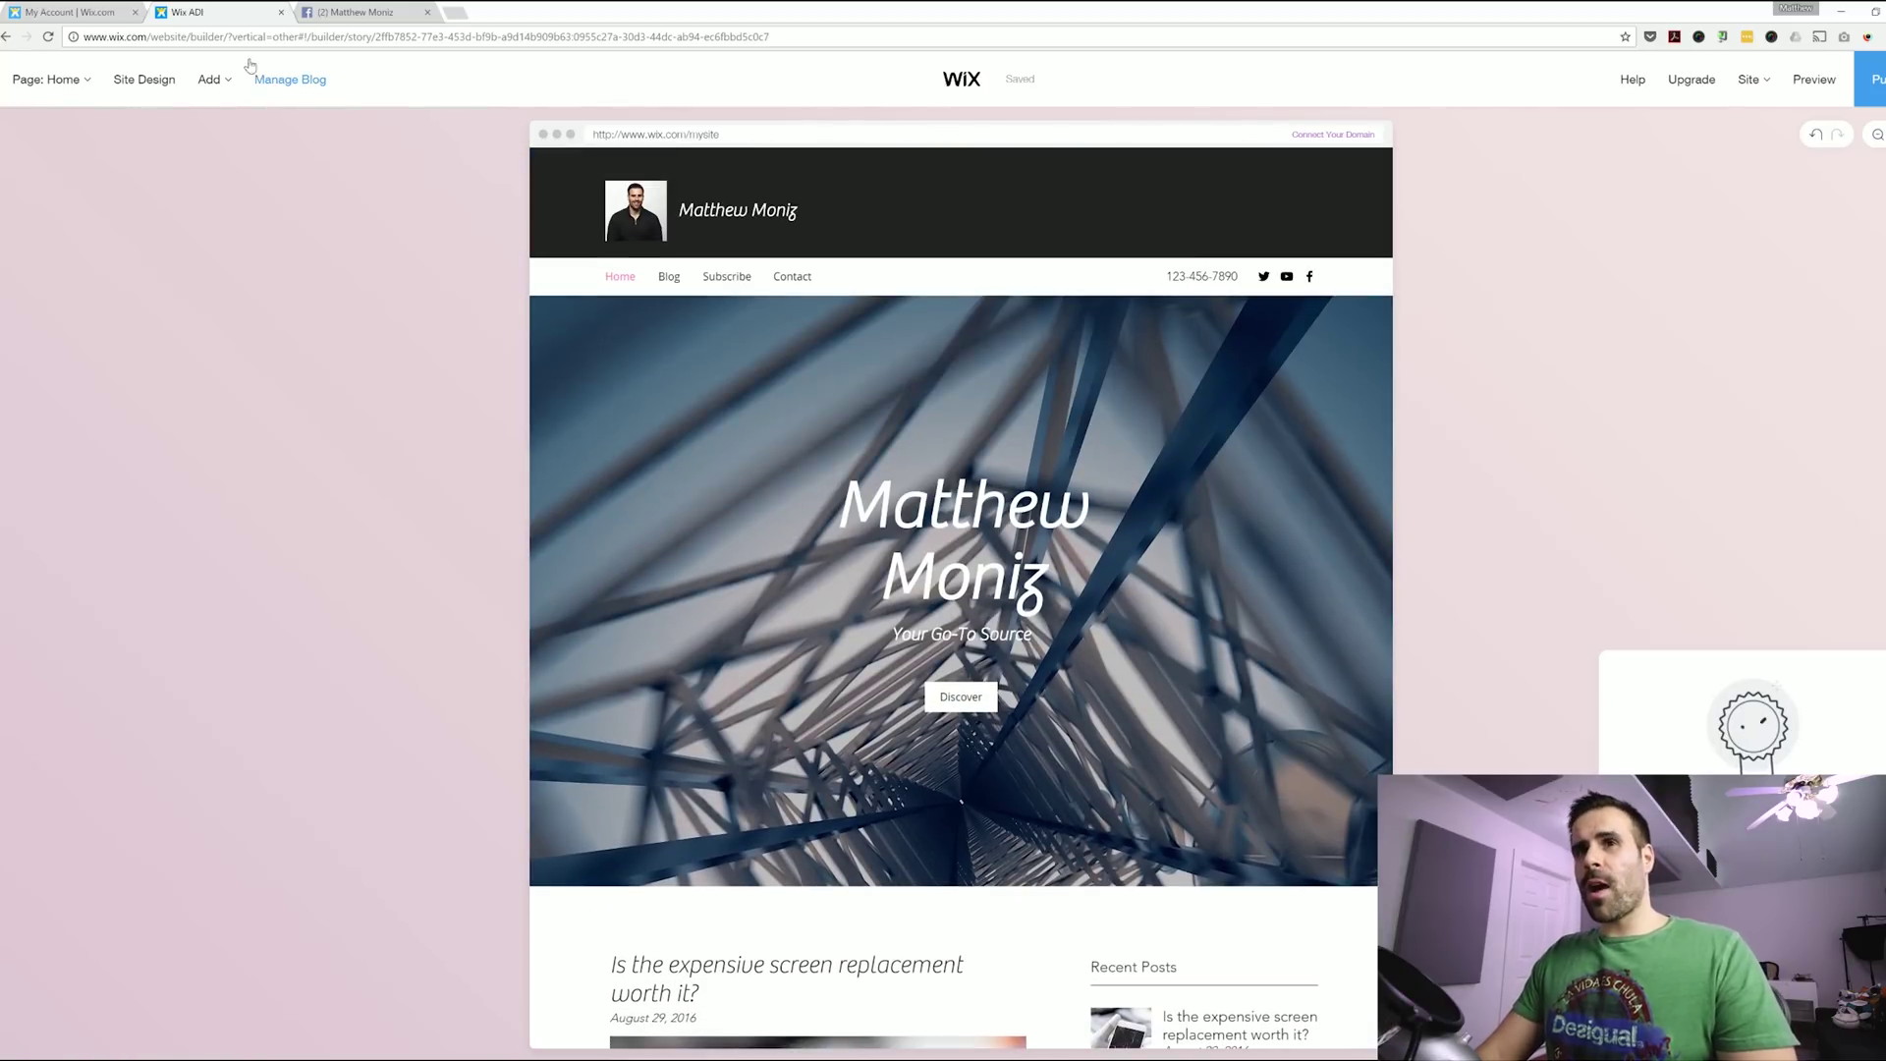
pyautogui.click(147, 83)
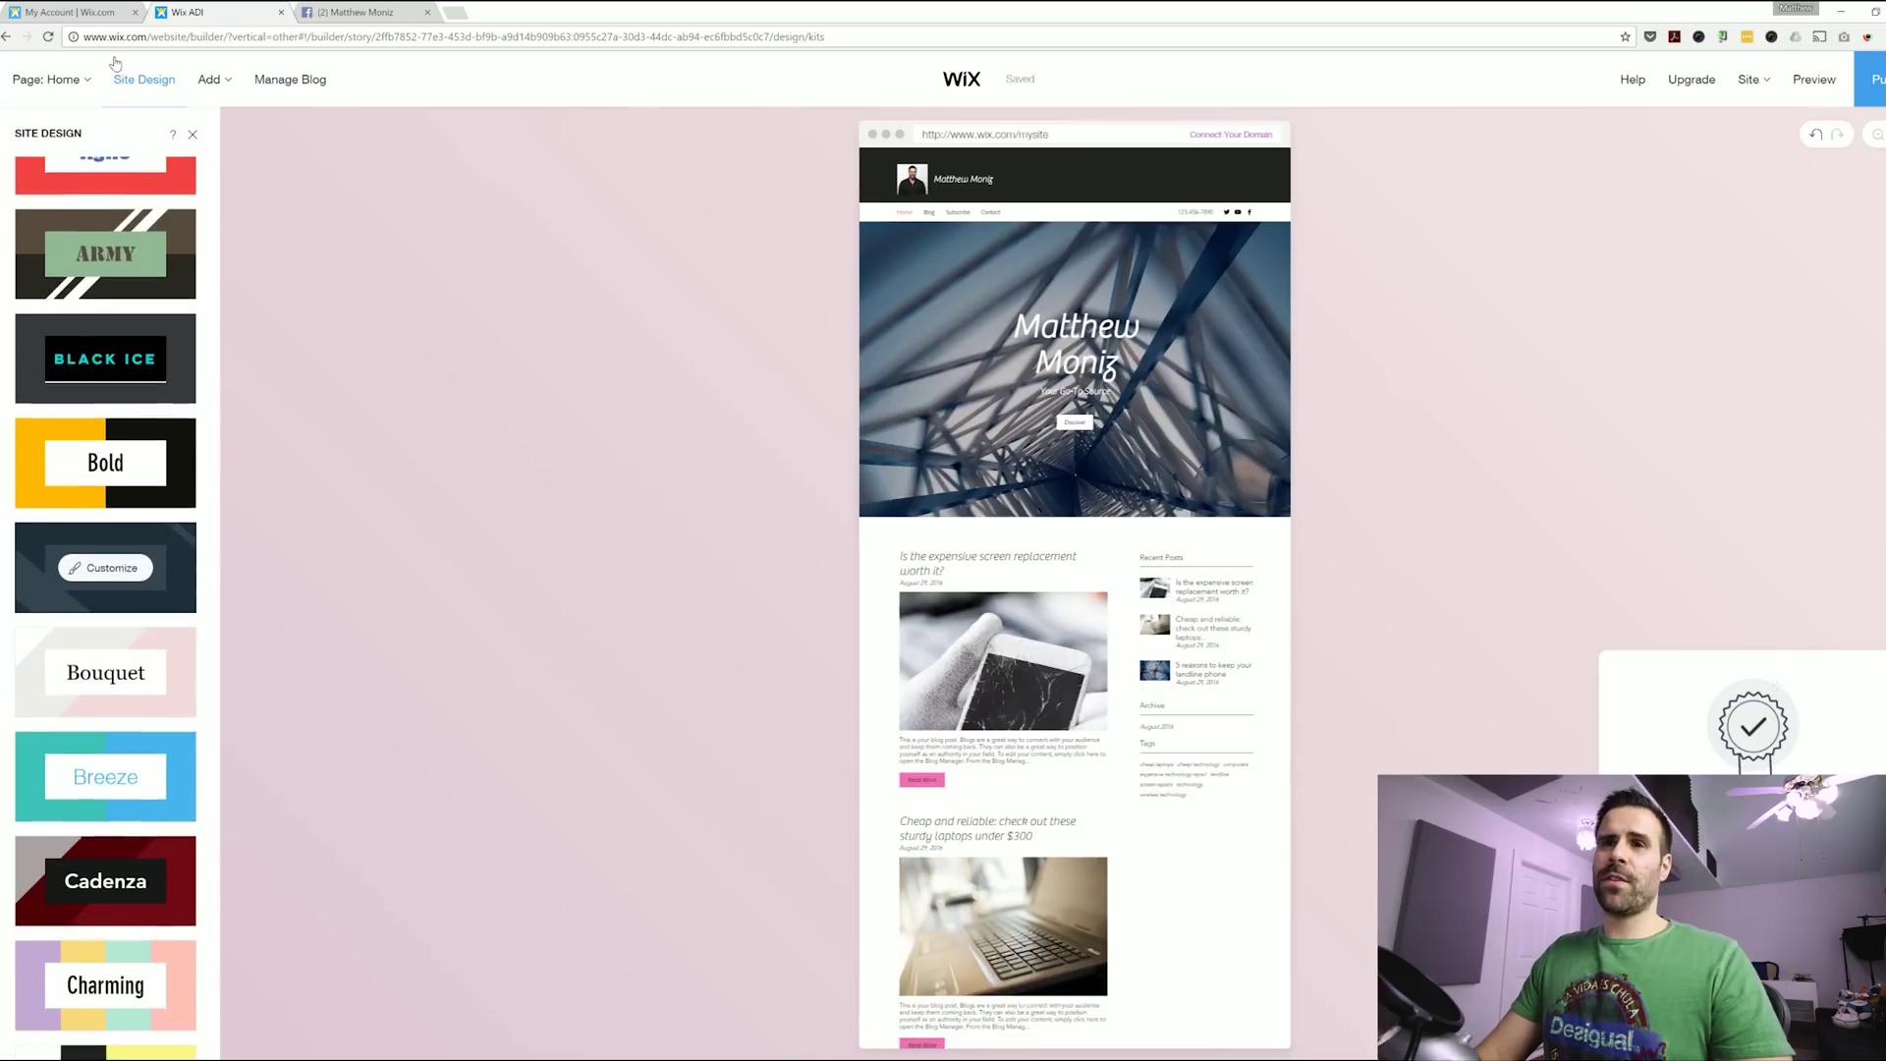
pyautogui.scroll(-3, 67, 393)
pyautogui.scroll(3, 67, 393)
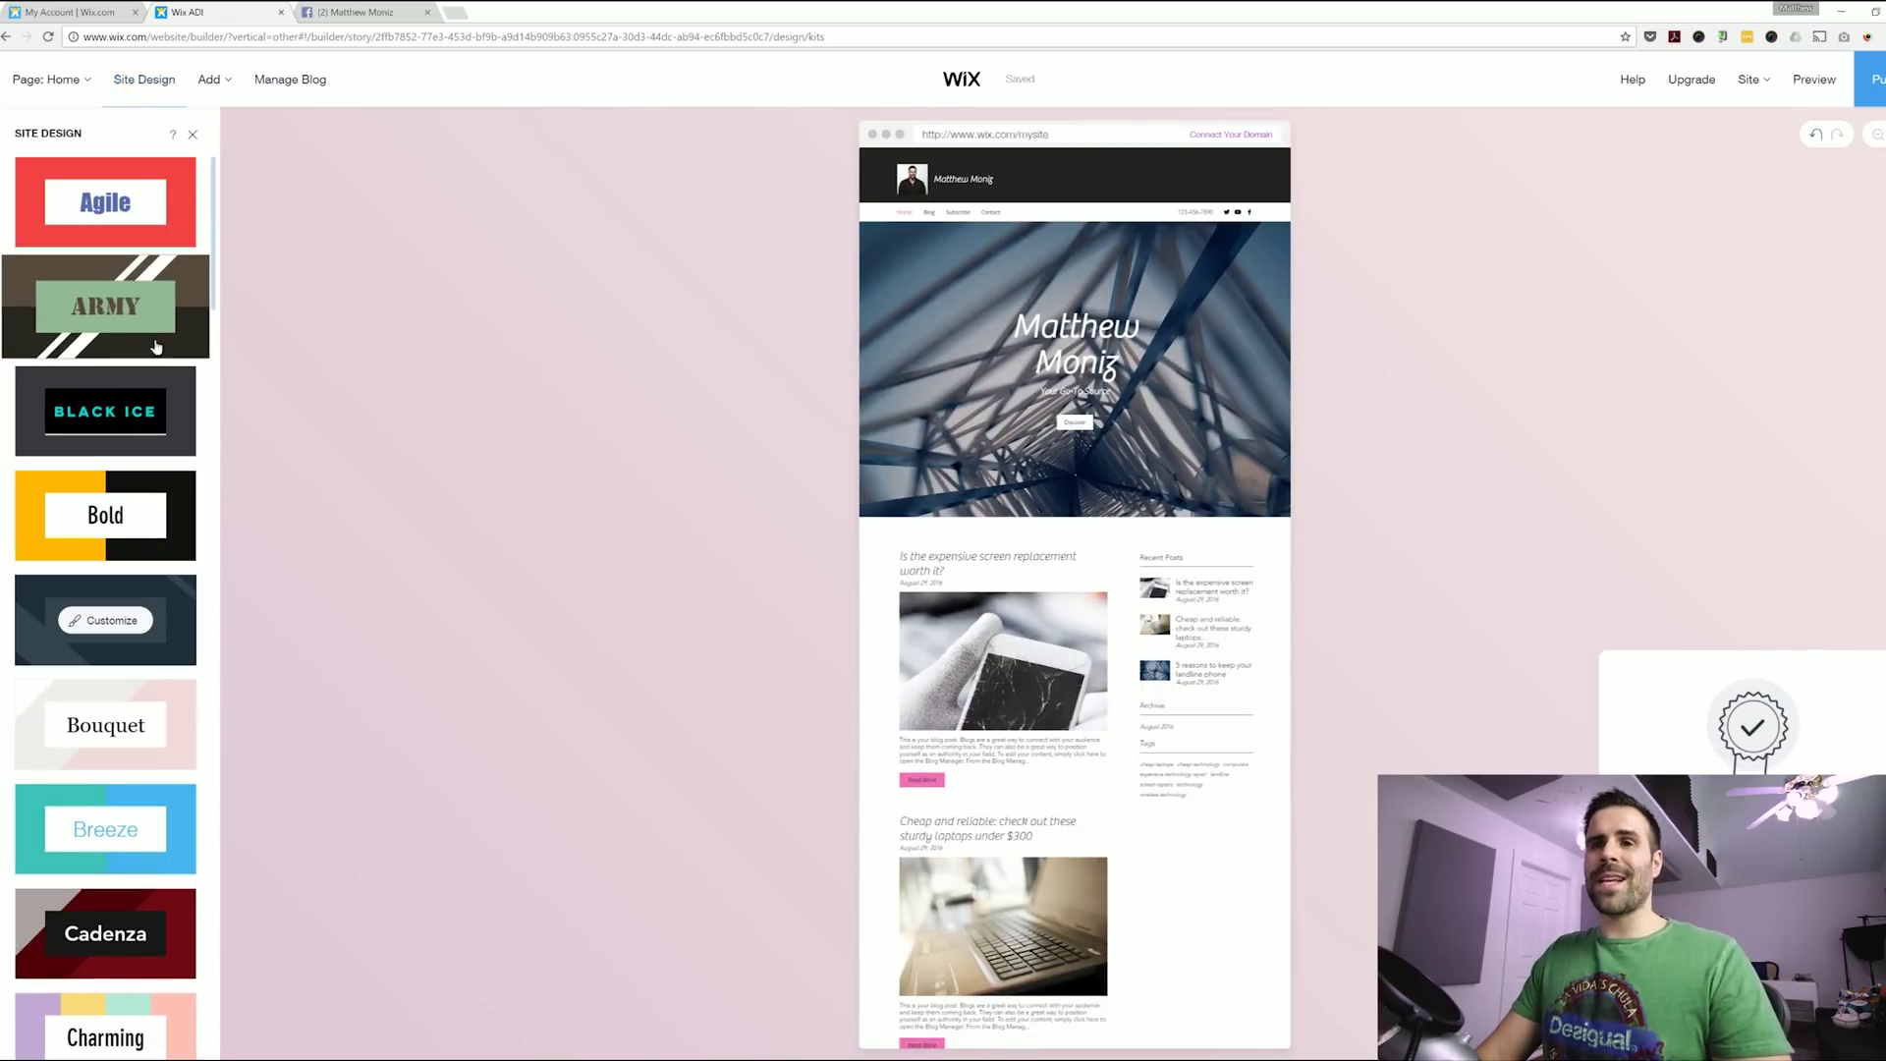
pyautogui.scroll(-15, 115, 550)
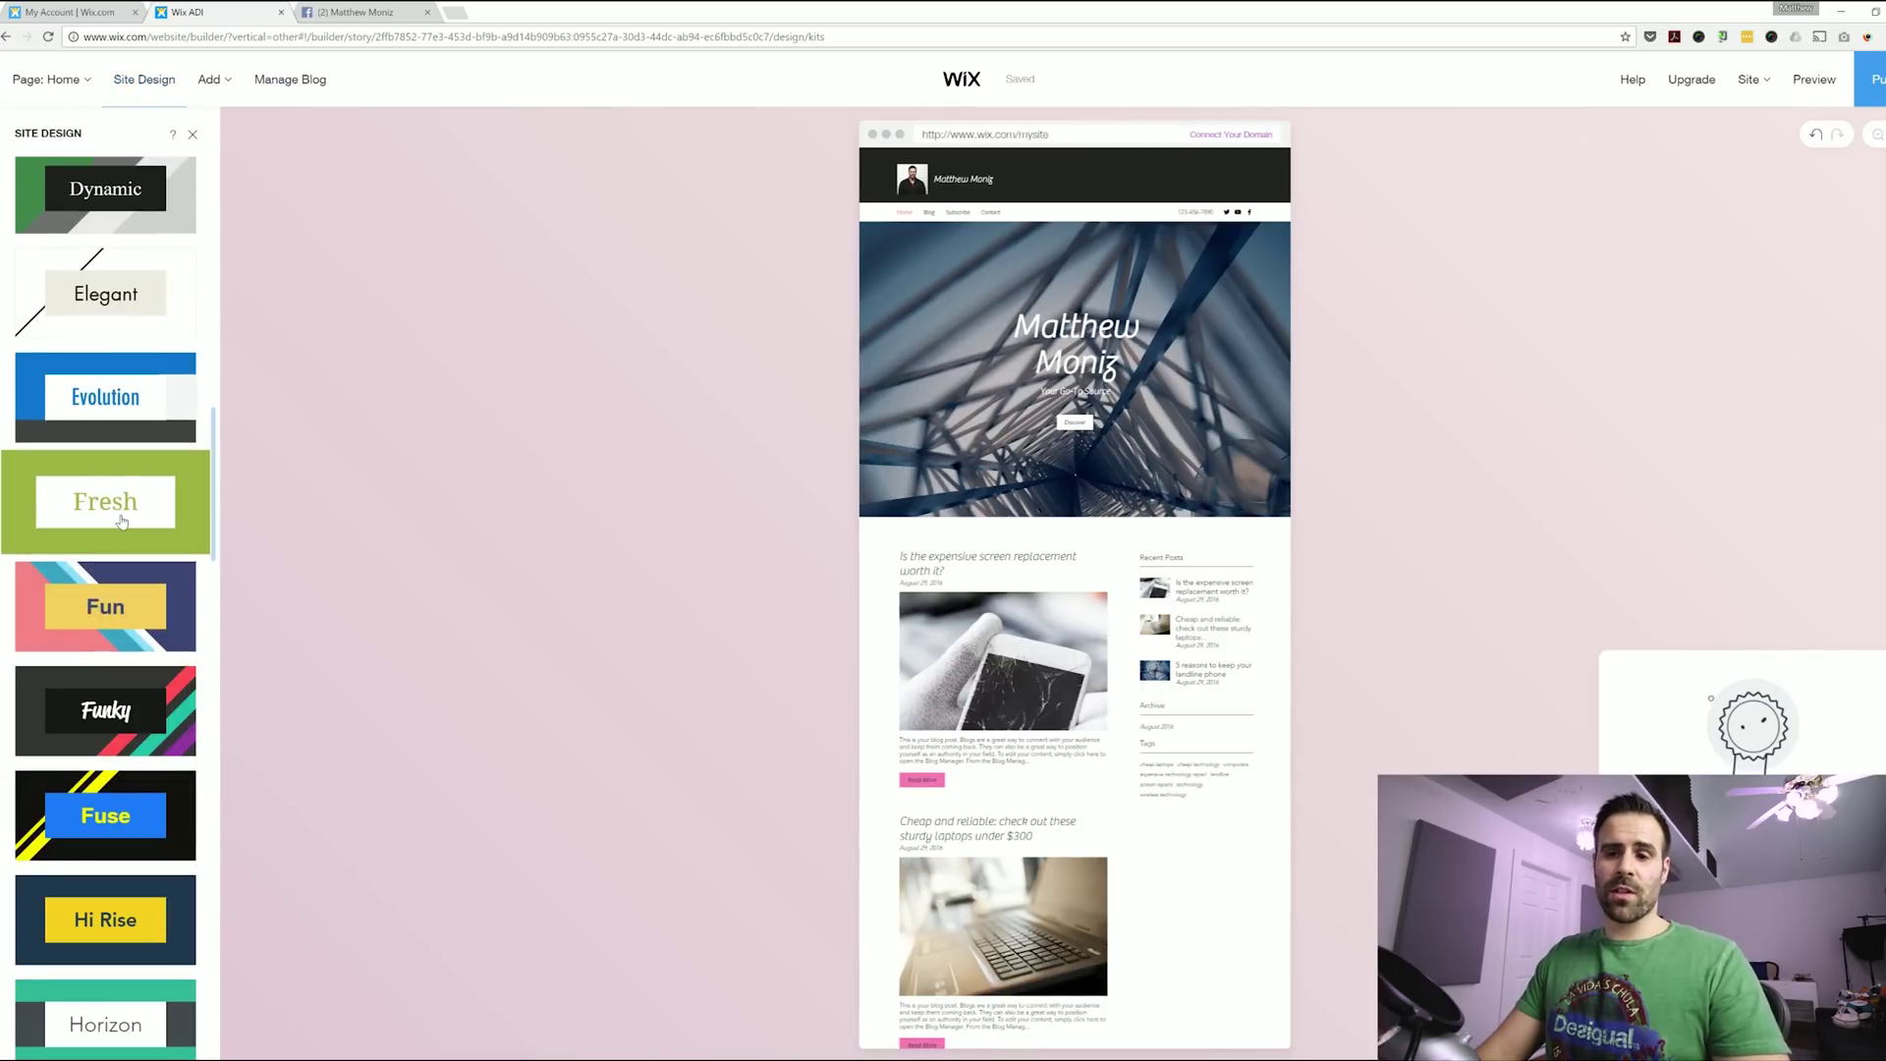
pyautogui.scroll(15, 128, 471)
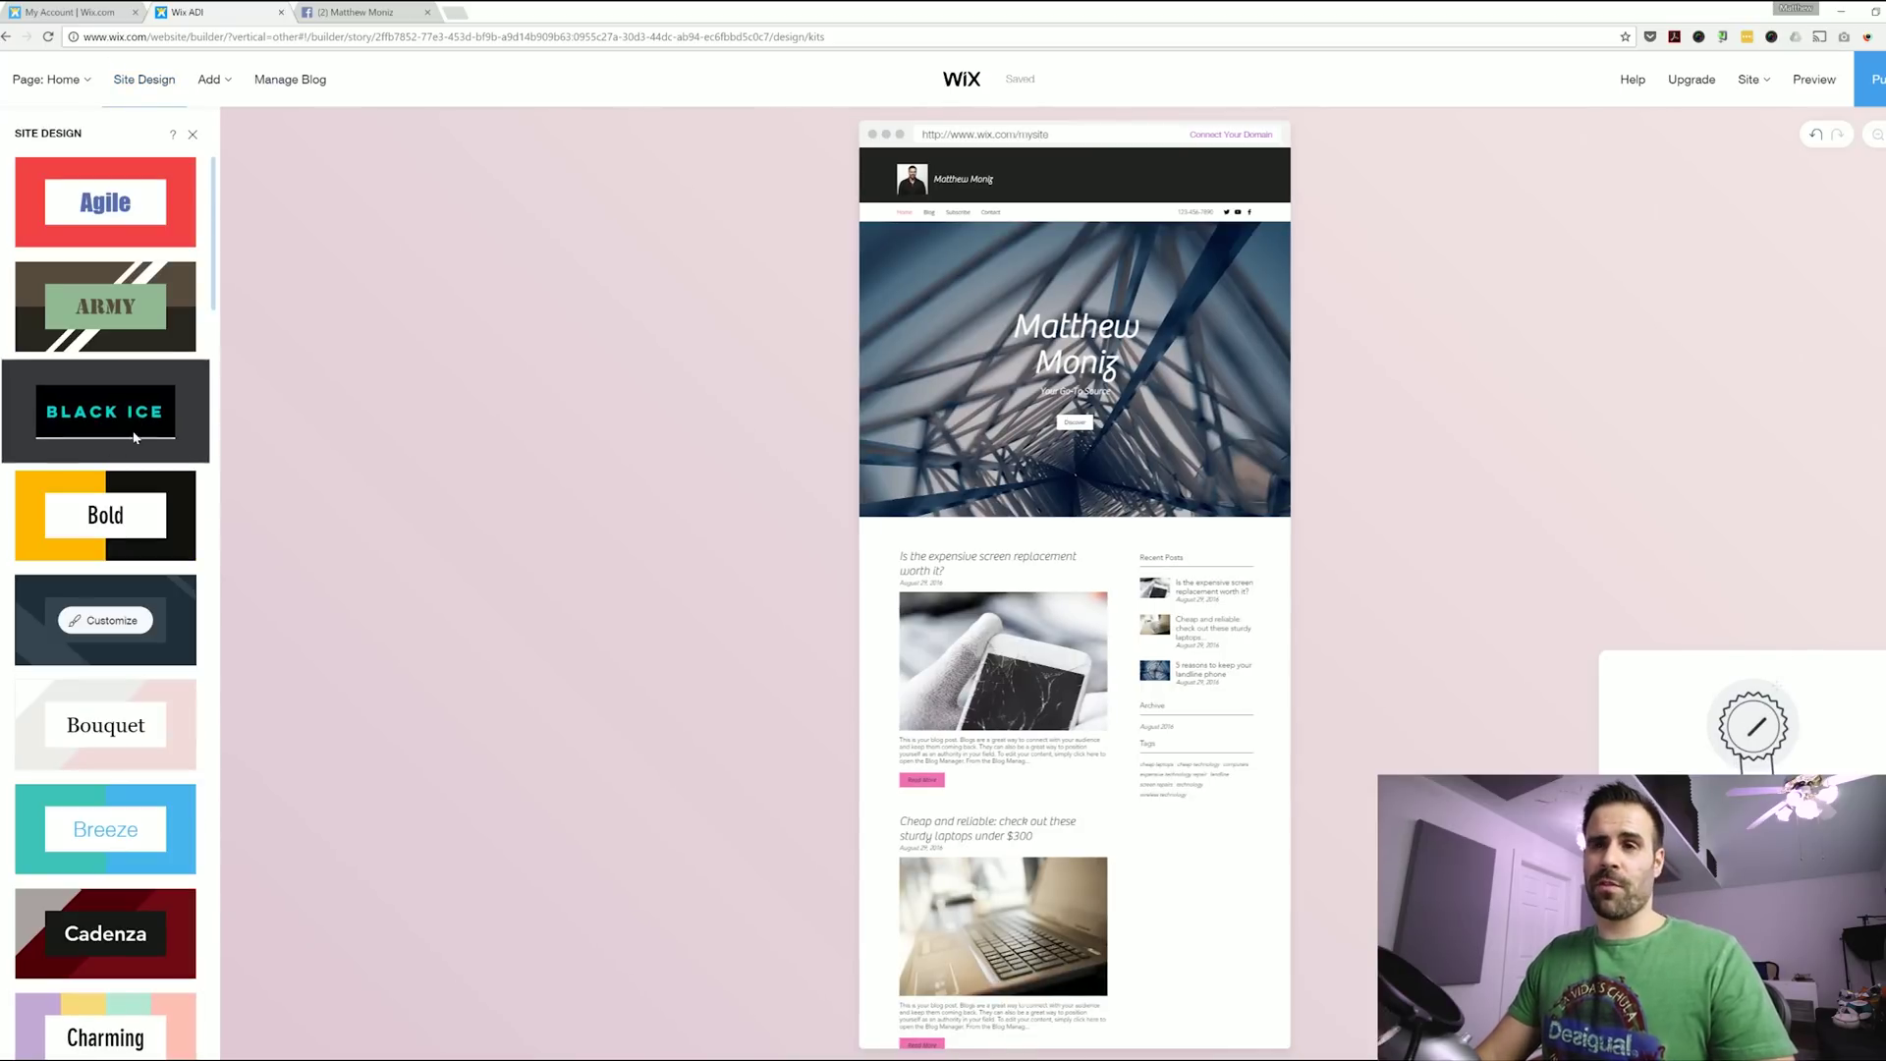
pyautogui.click(147, 194)
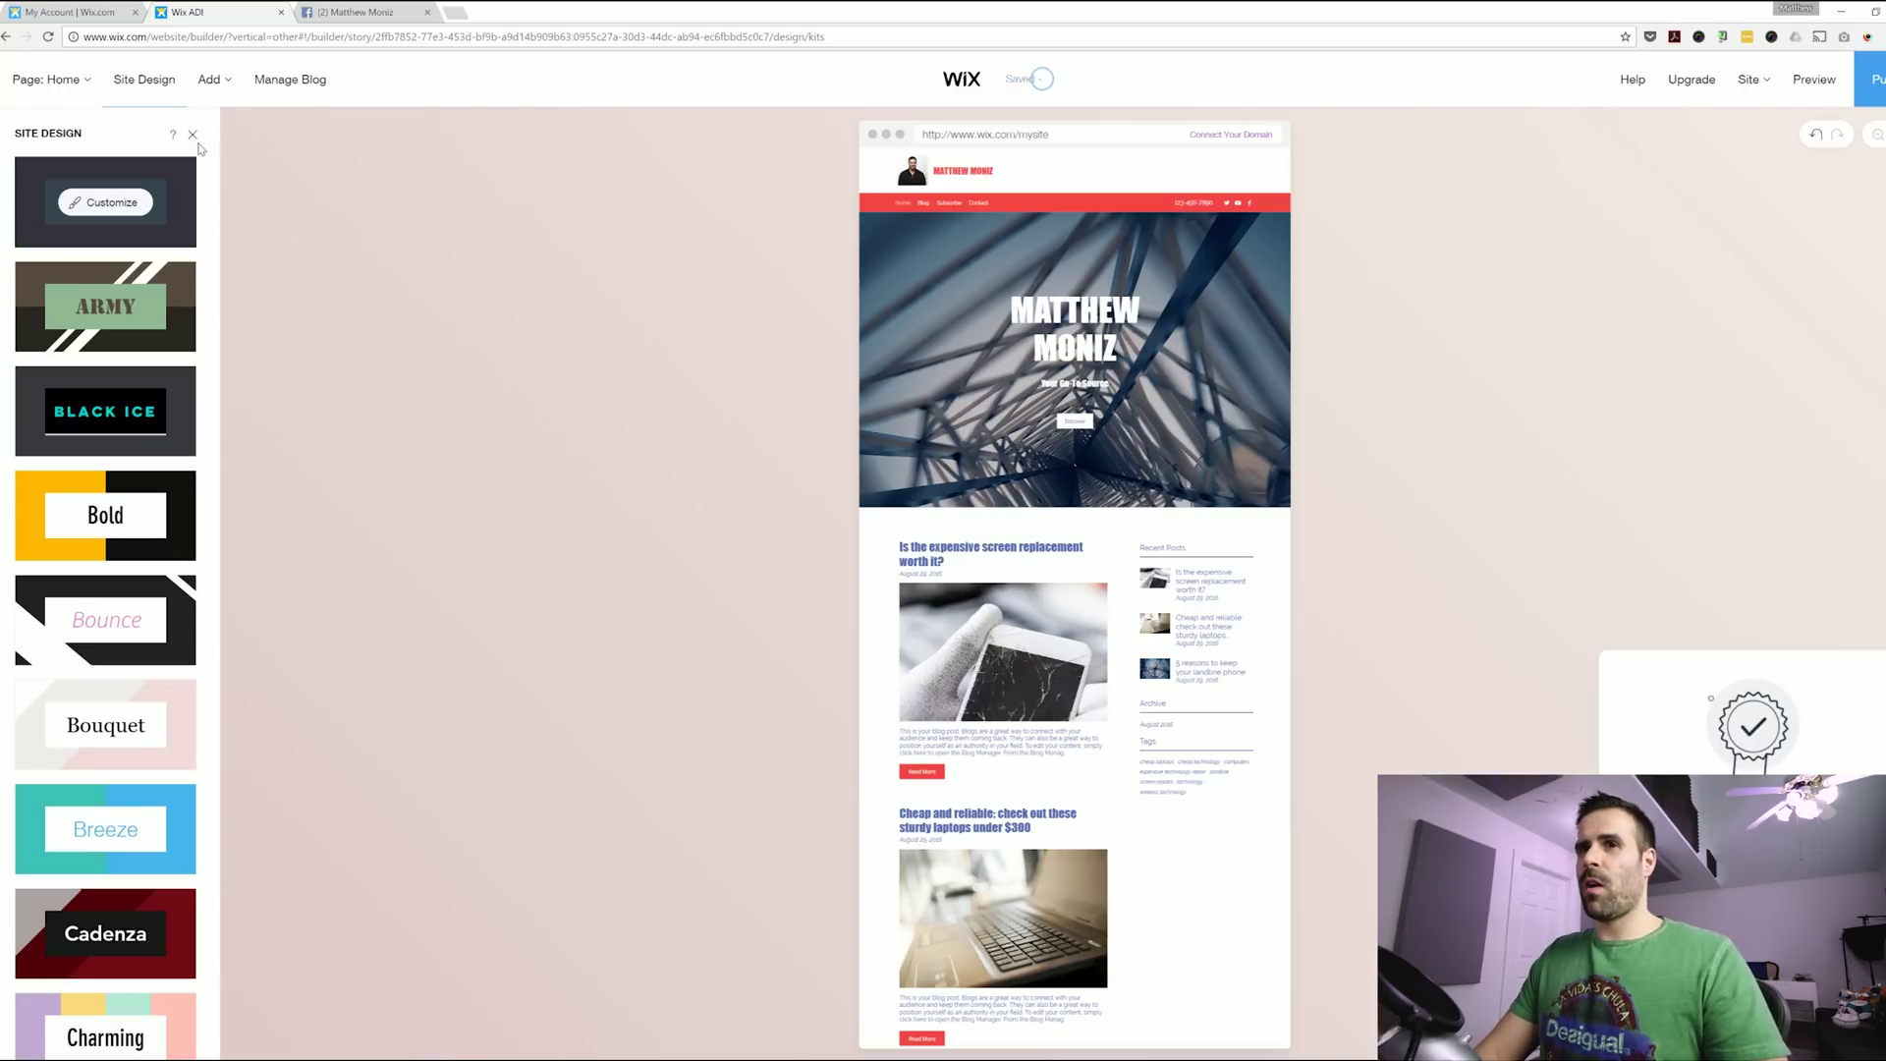
# Swap the header's Logo Image for the purple and green geometric logo.
pyautogui.click(192, 135)
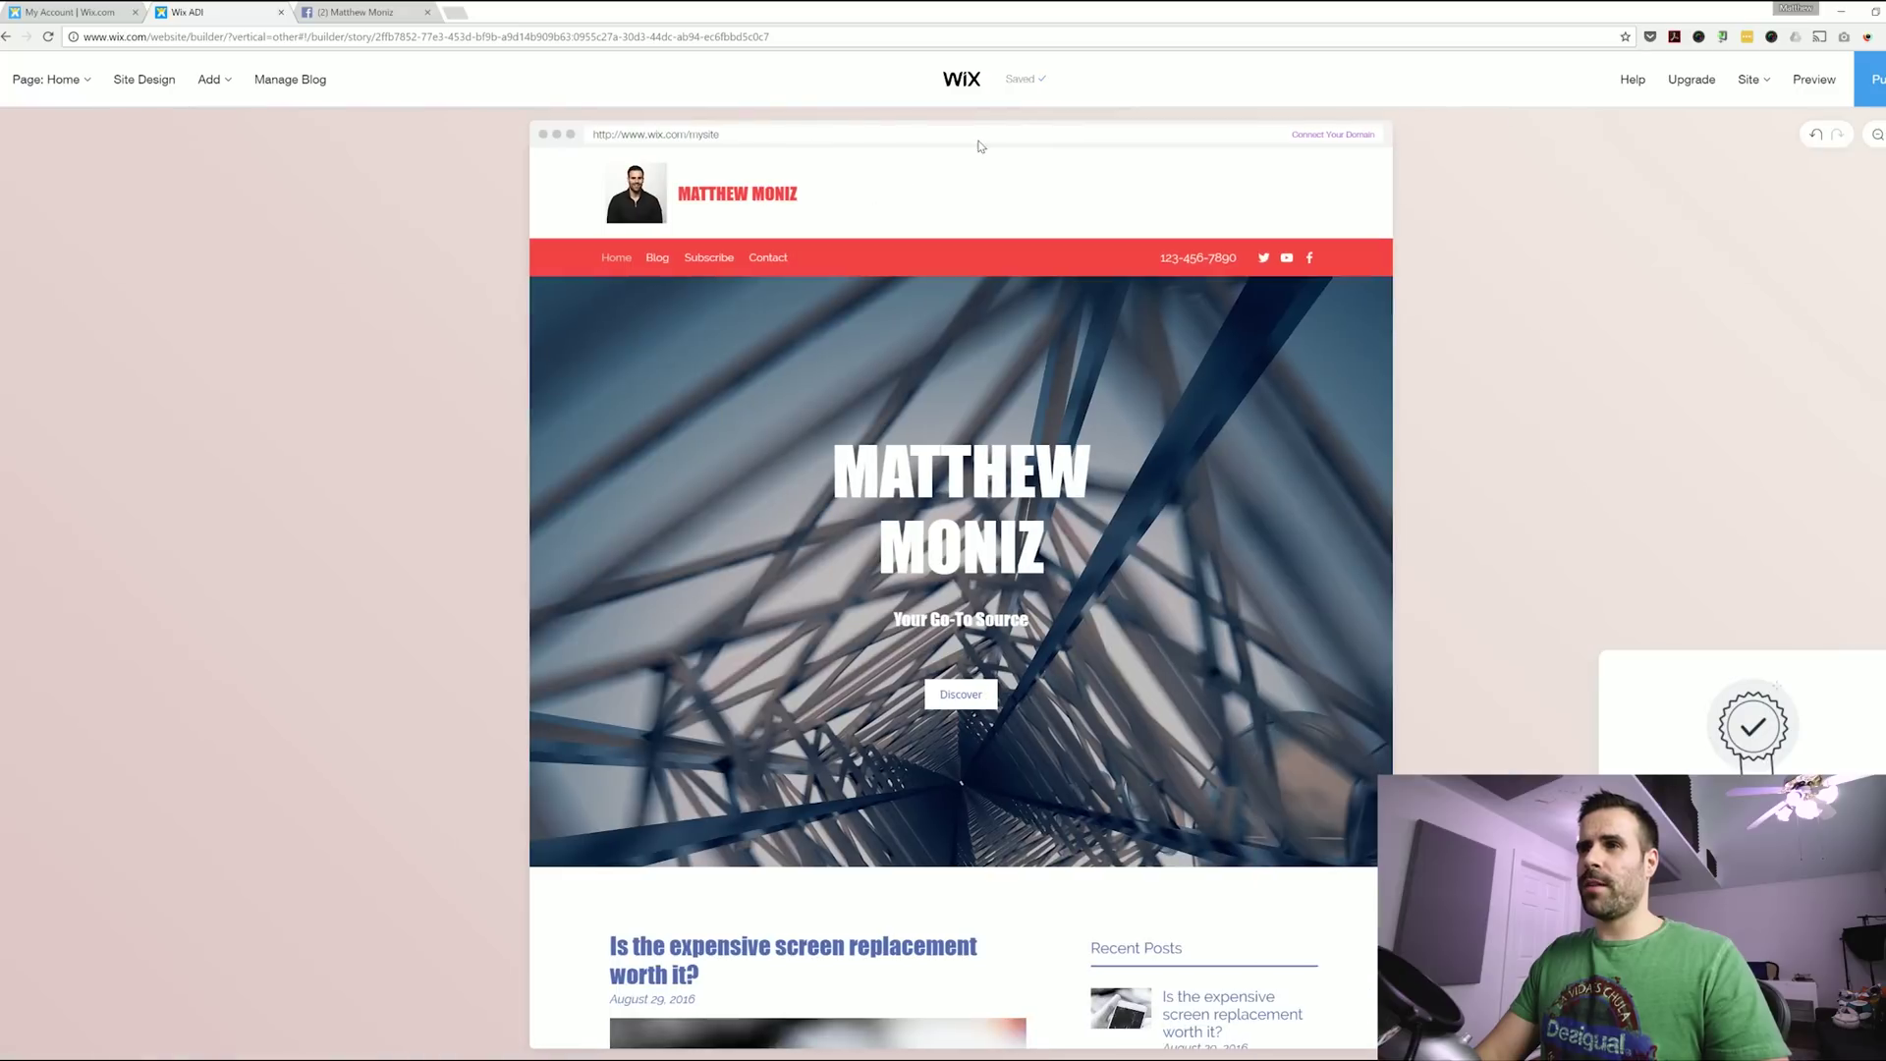
pyautogui.click(636, 195)
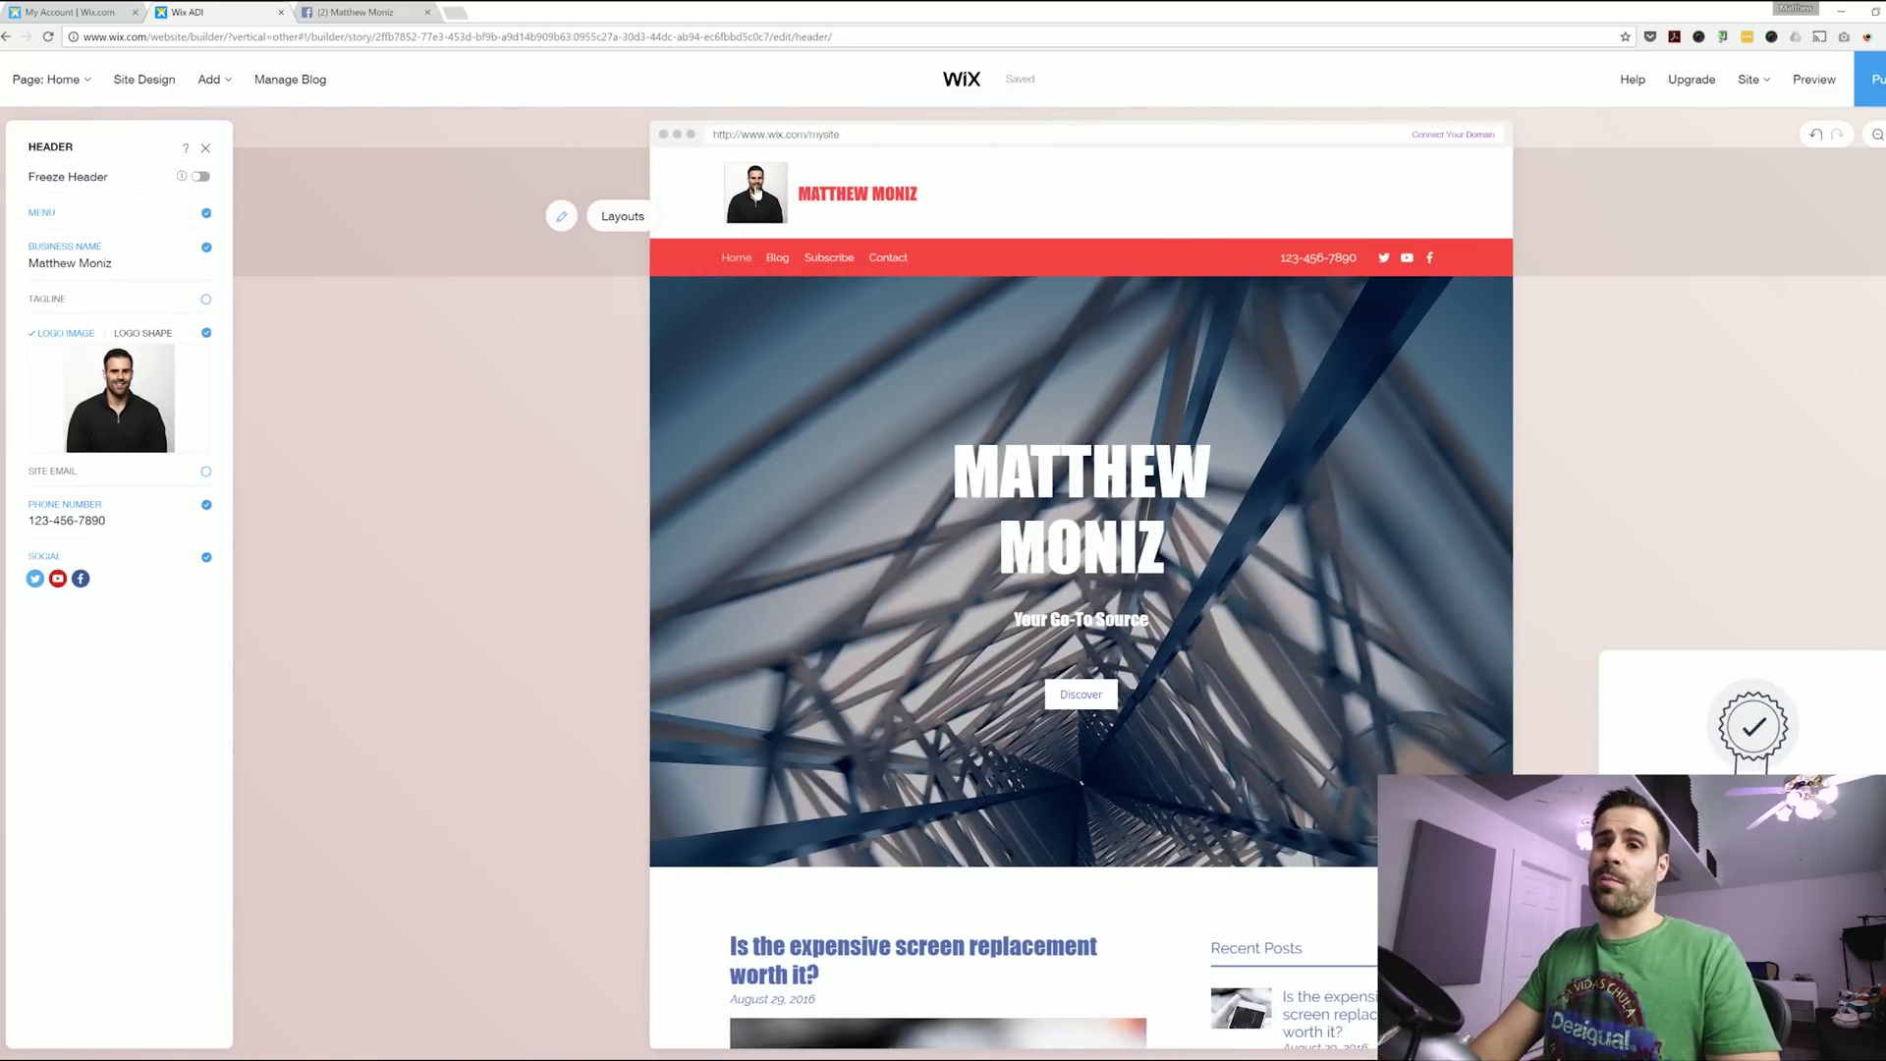
pyautogui.moveTo(65, 351)
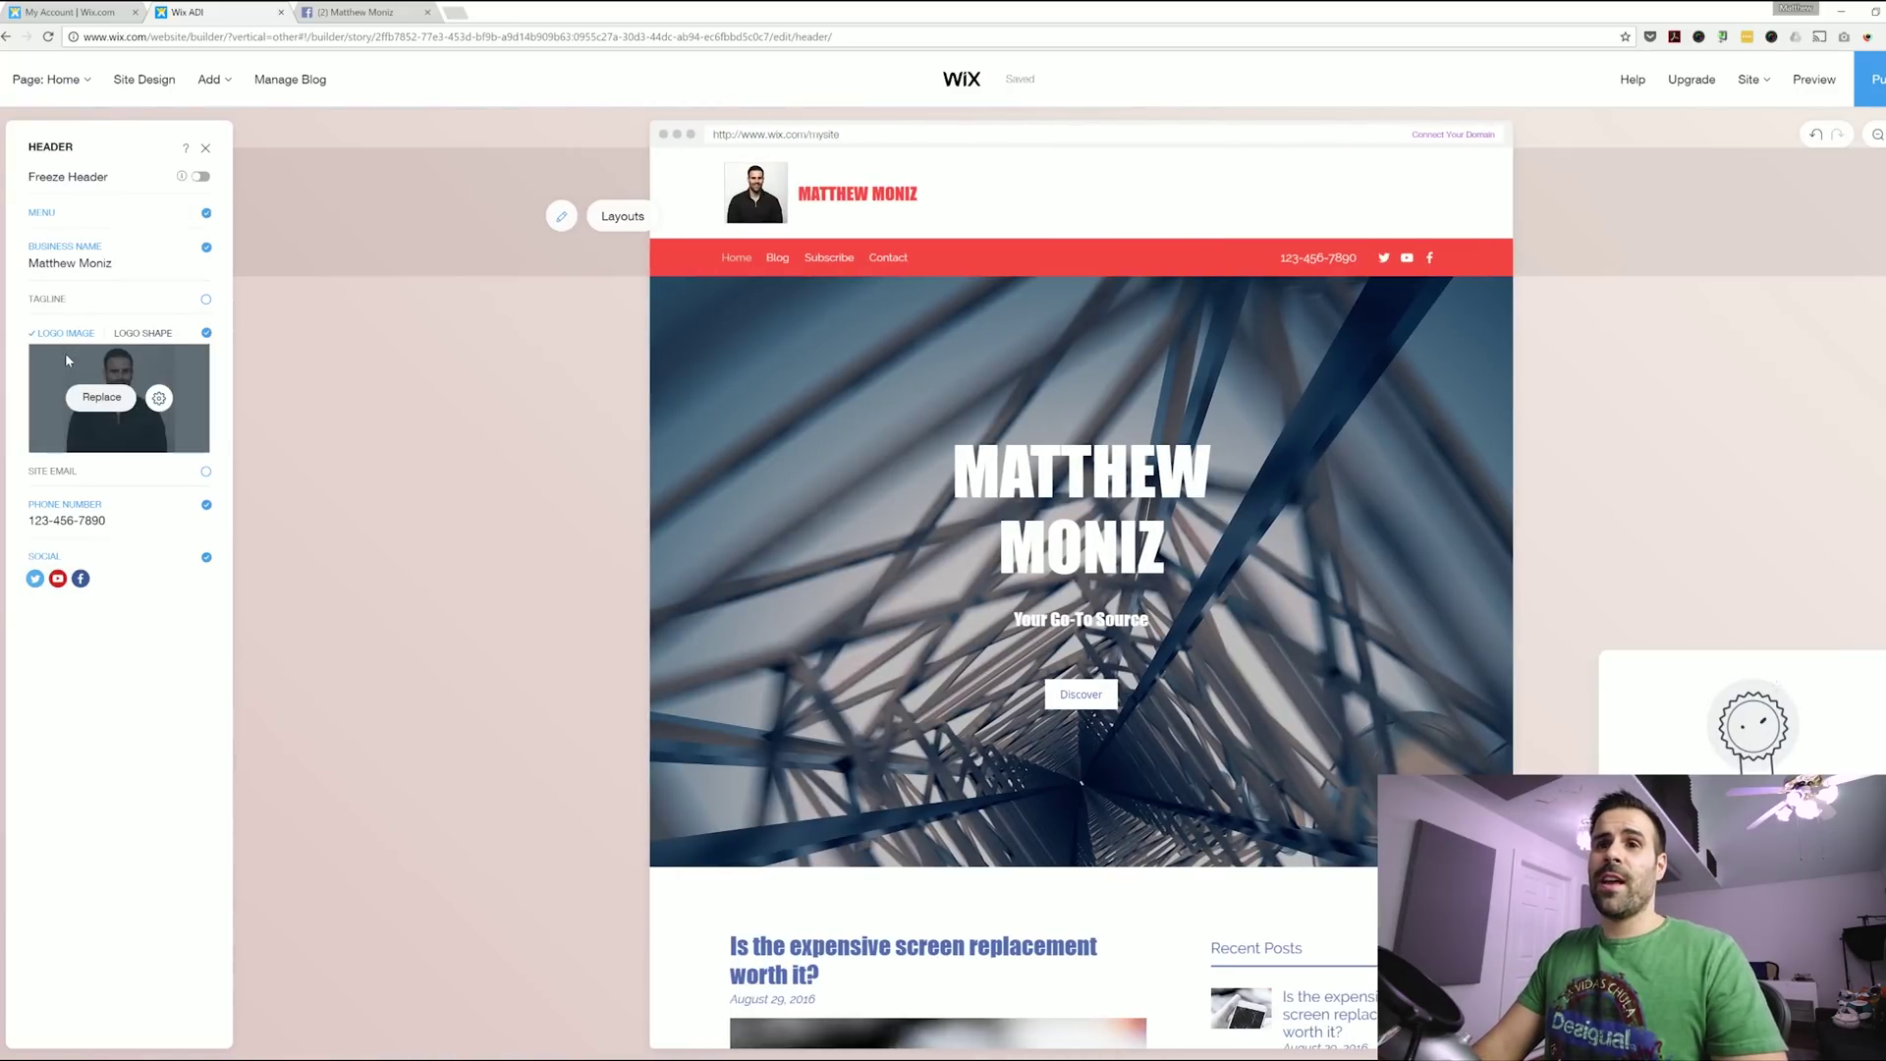
pyautogui.click(96, 399)
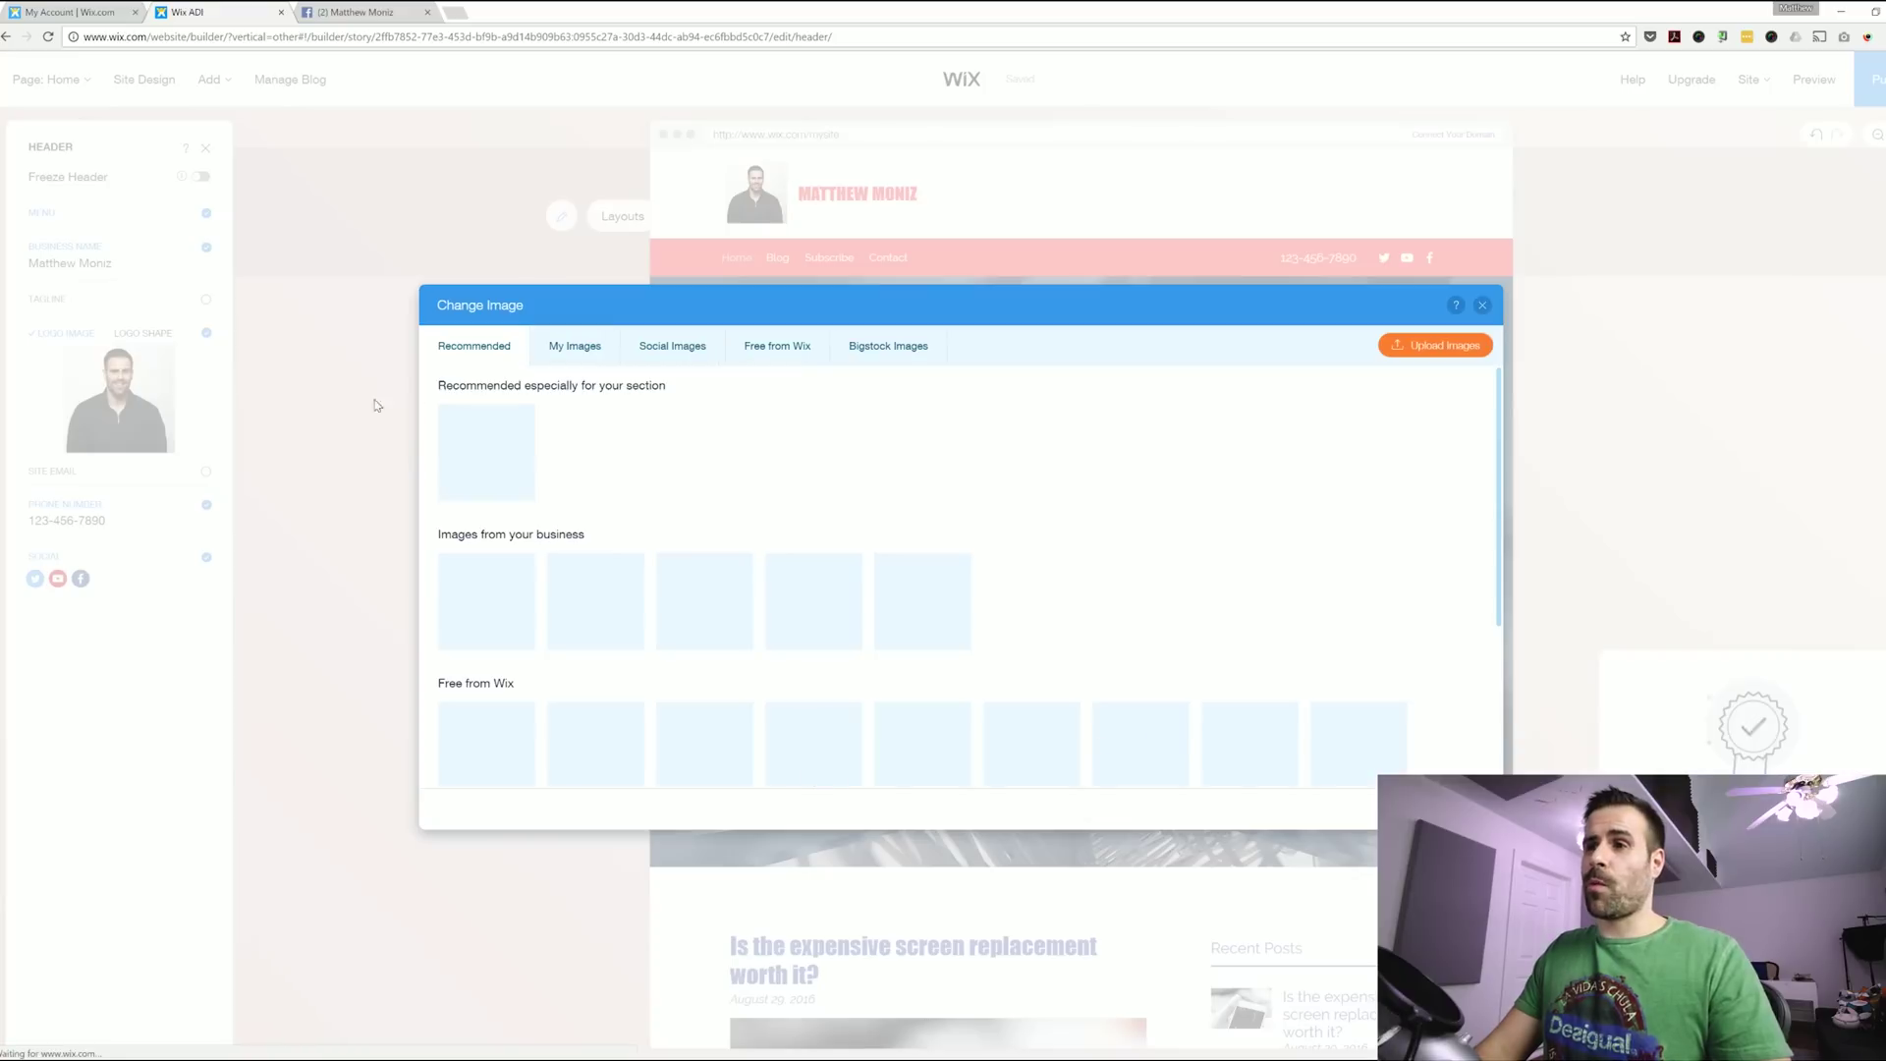
pyautogui.click(600, 589)
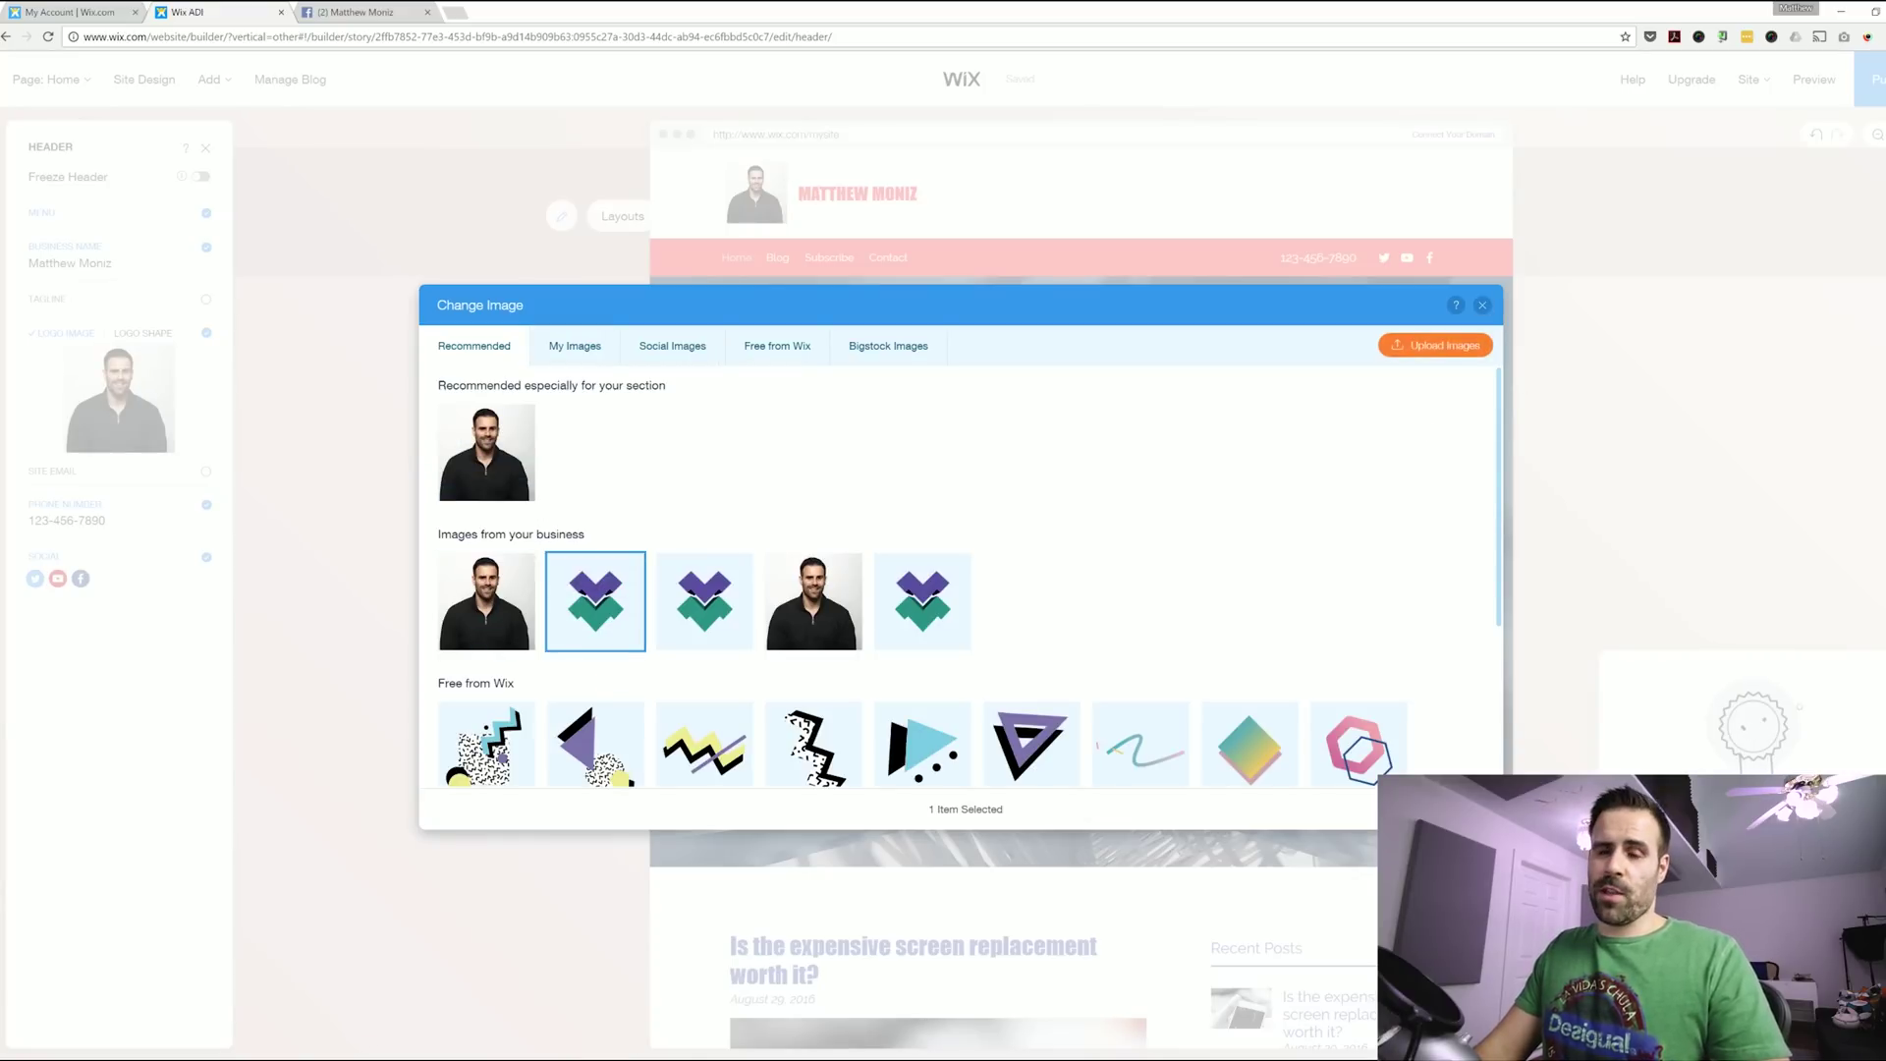
pyautogui.click(1444, 810)
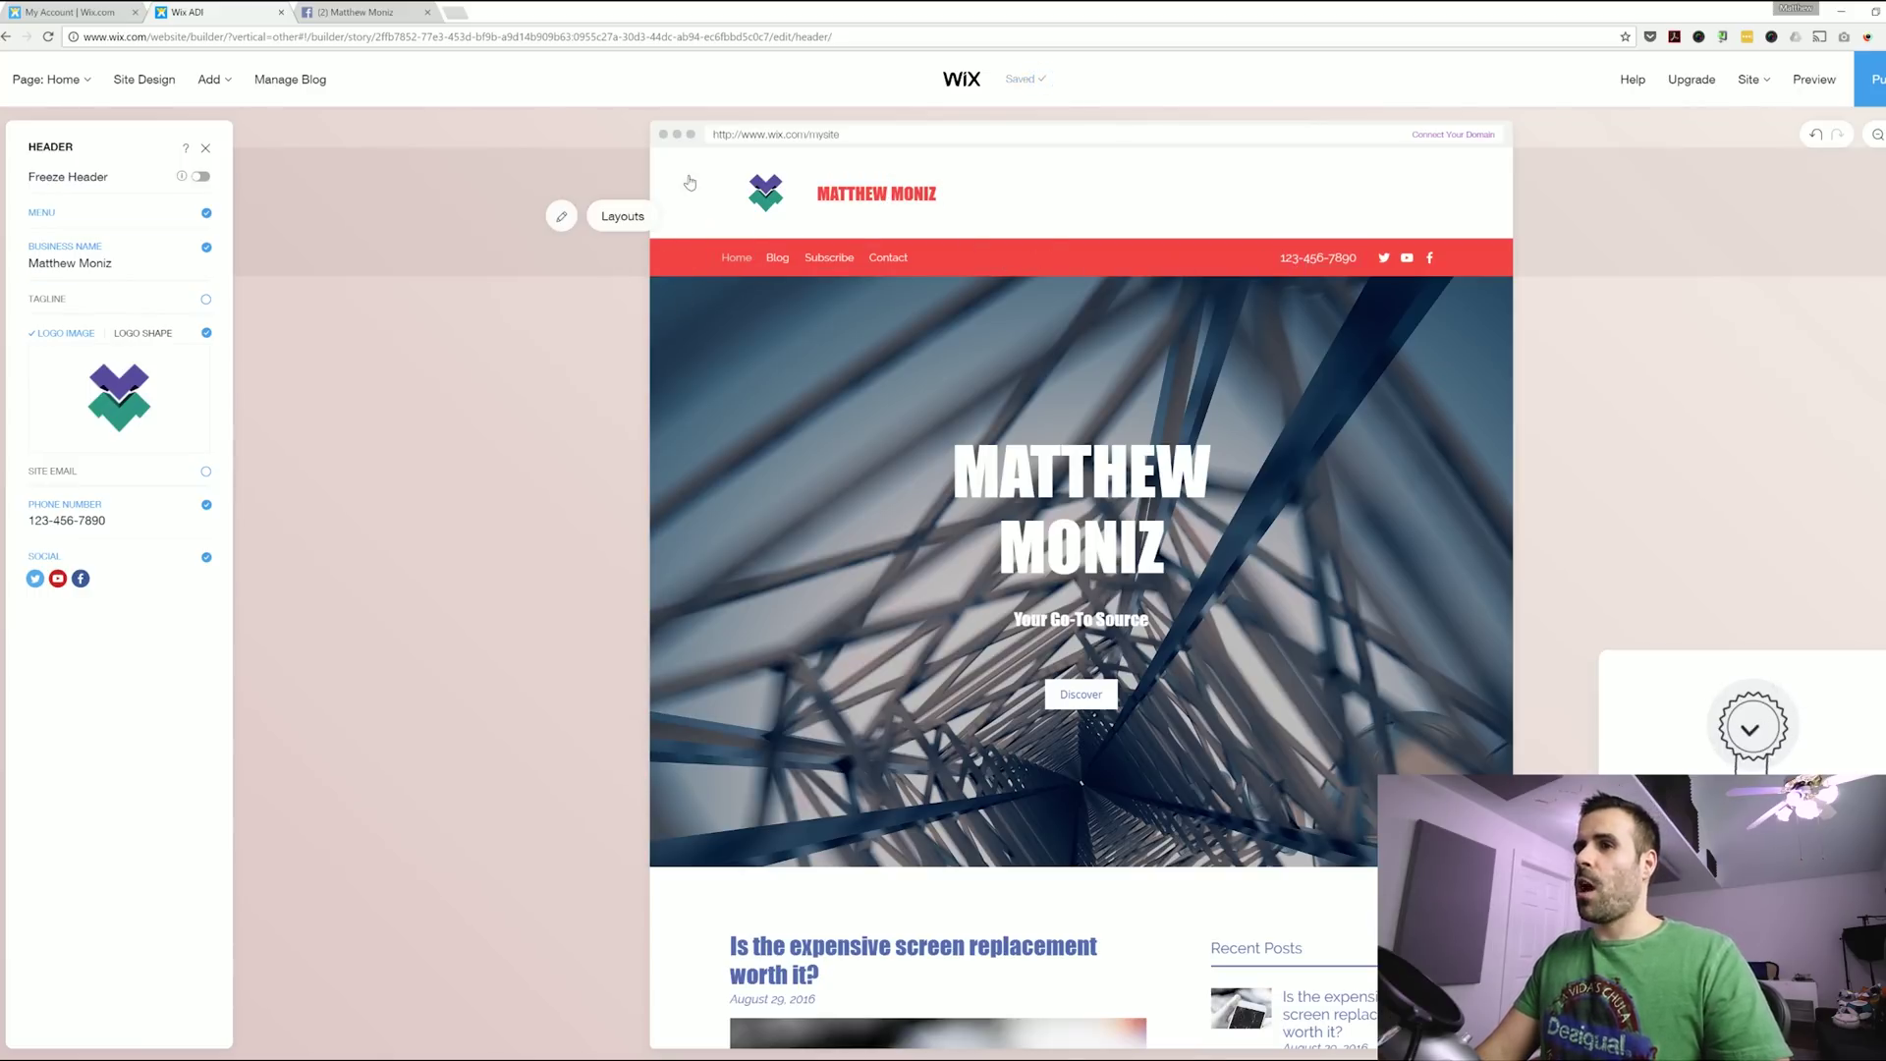
# Switch the header to the second, single-row layout and return to Header settings.
pyautogui.click(622, 216)
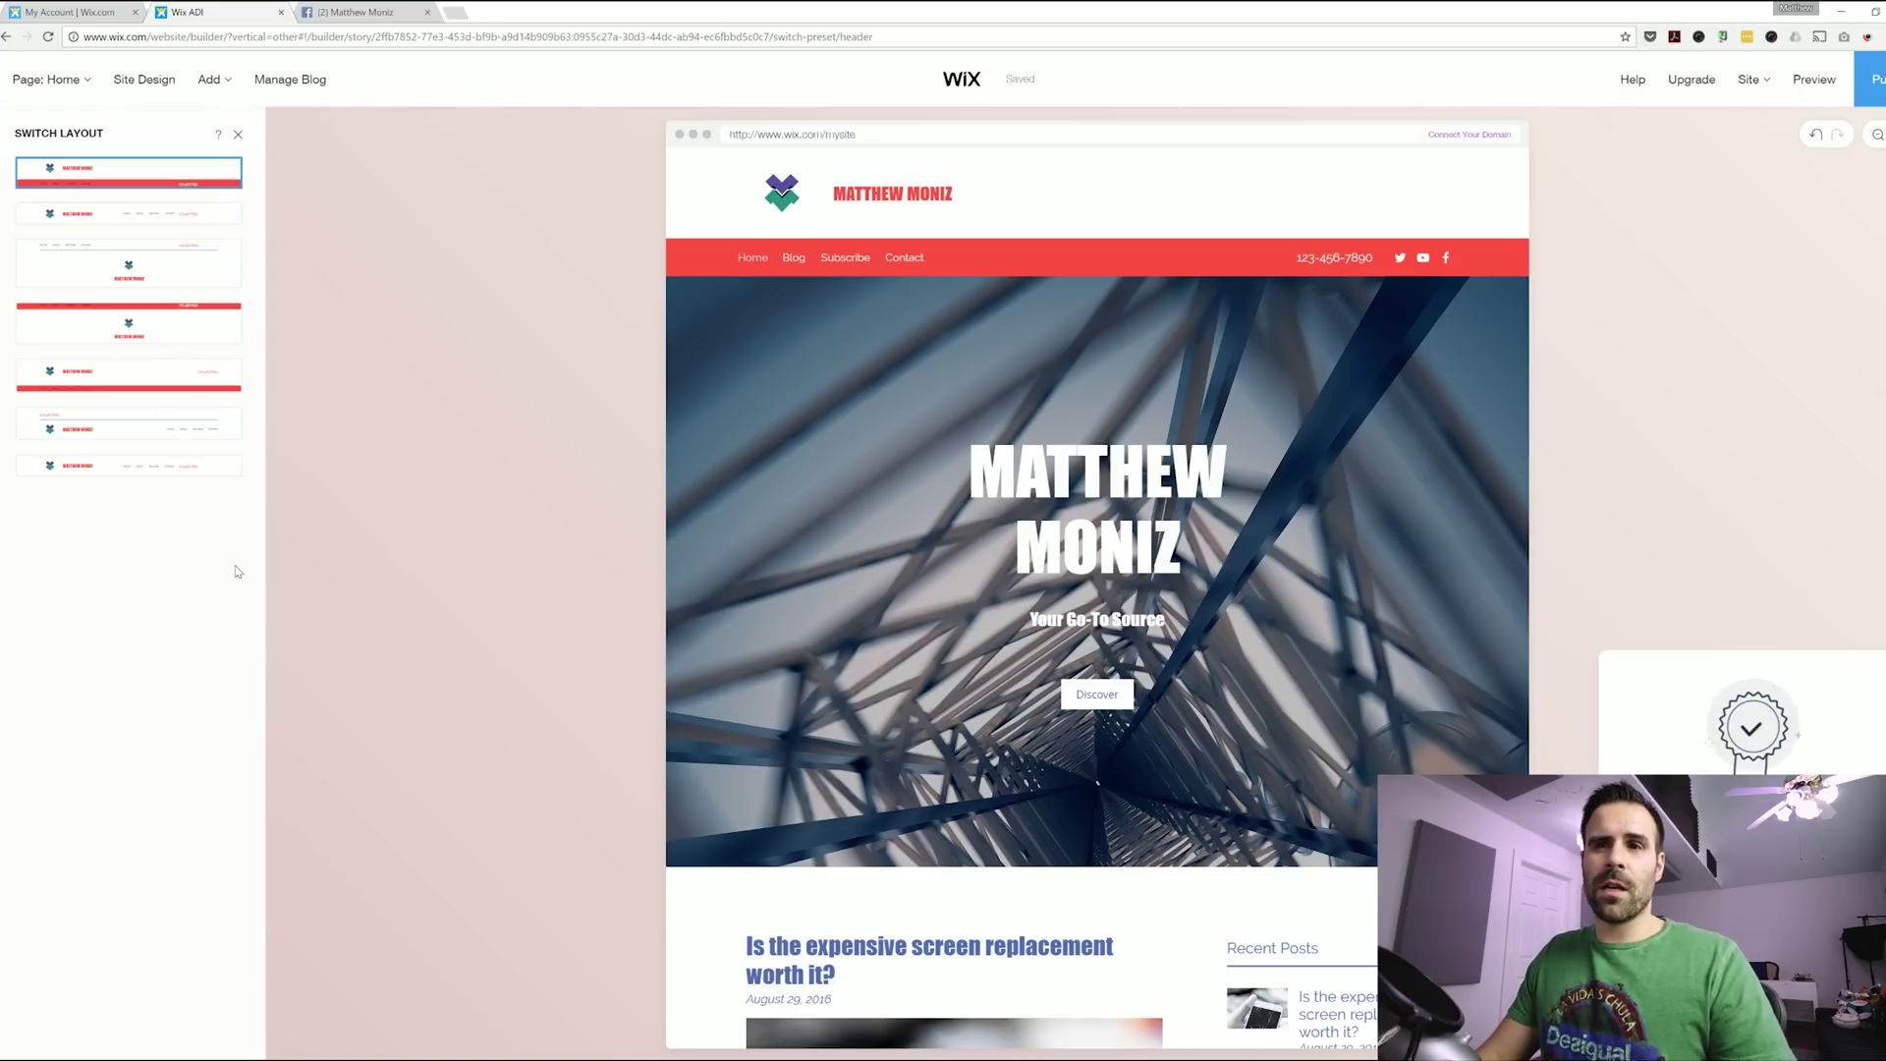
pyautogui.click(188, 218)
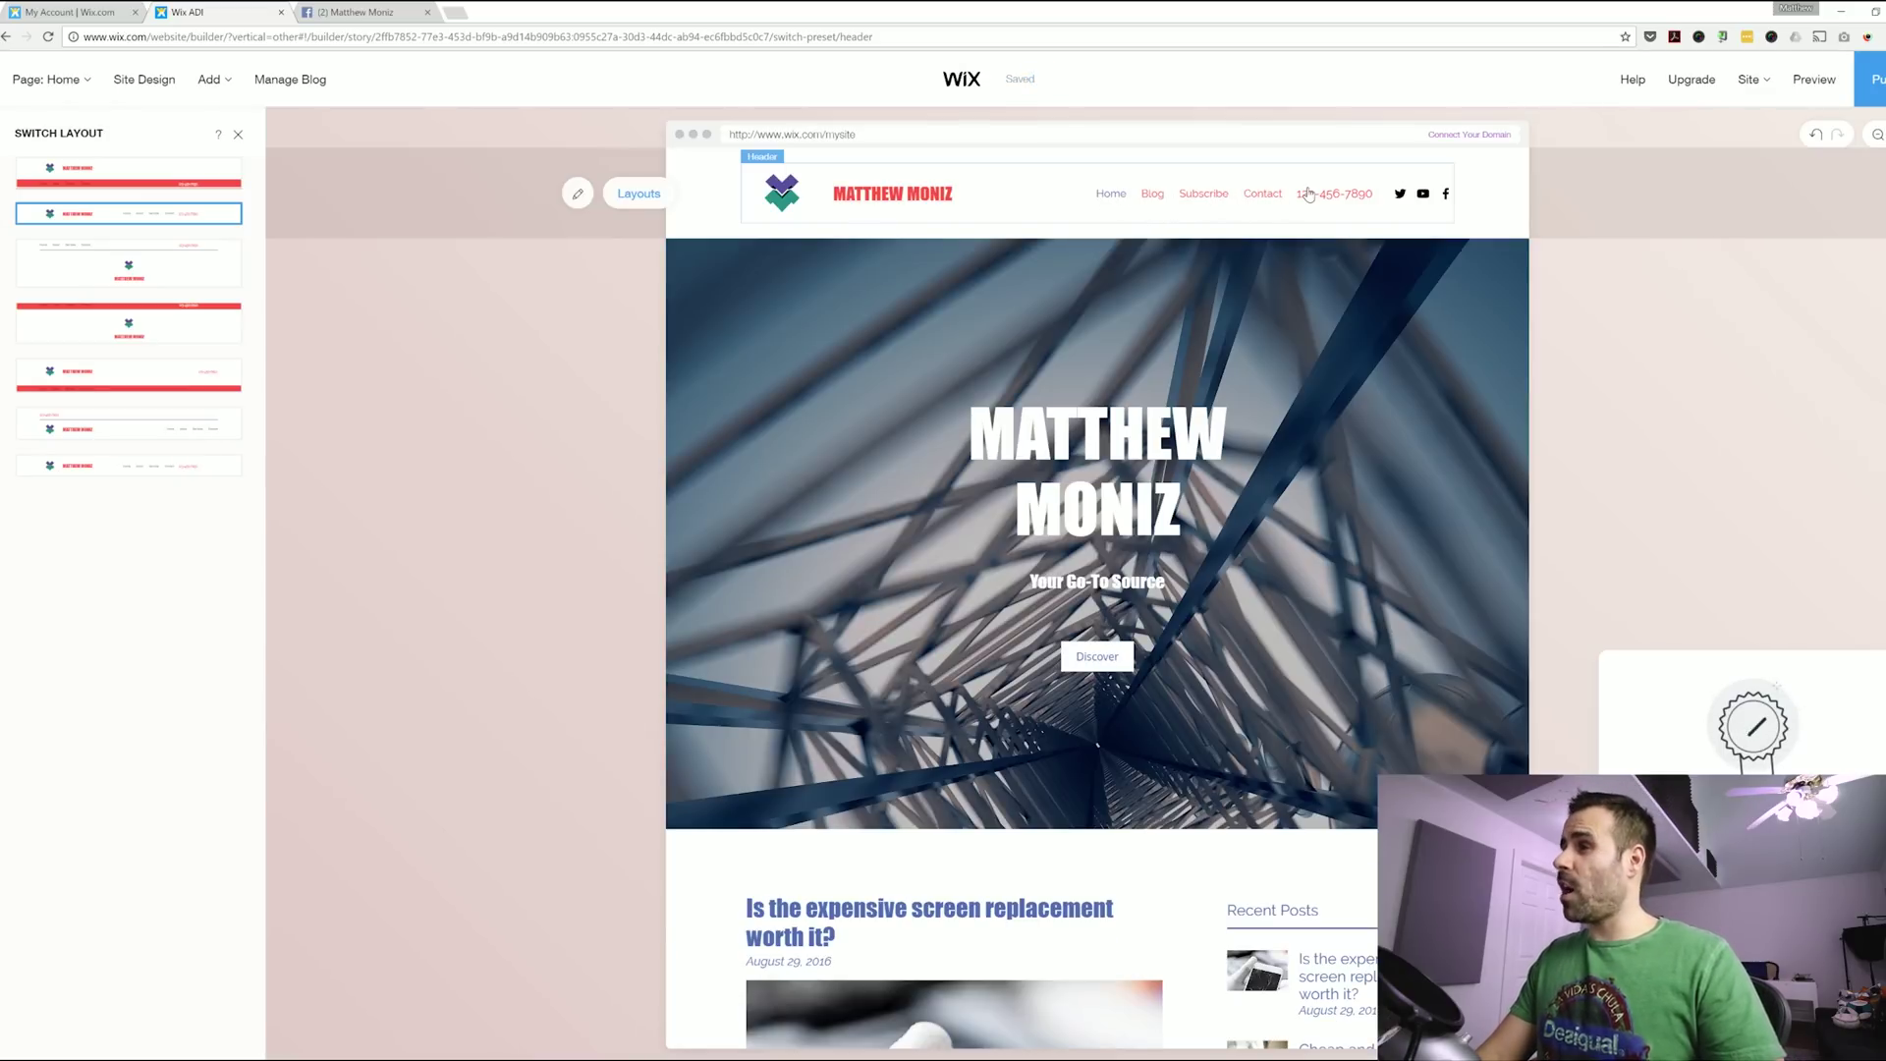
pyautogui.click(1197, 194)
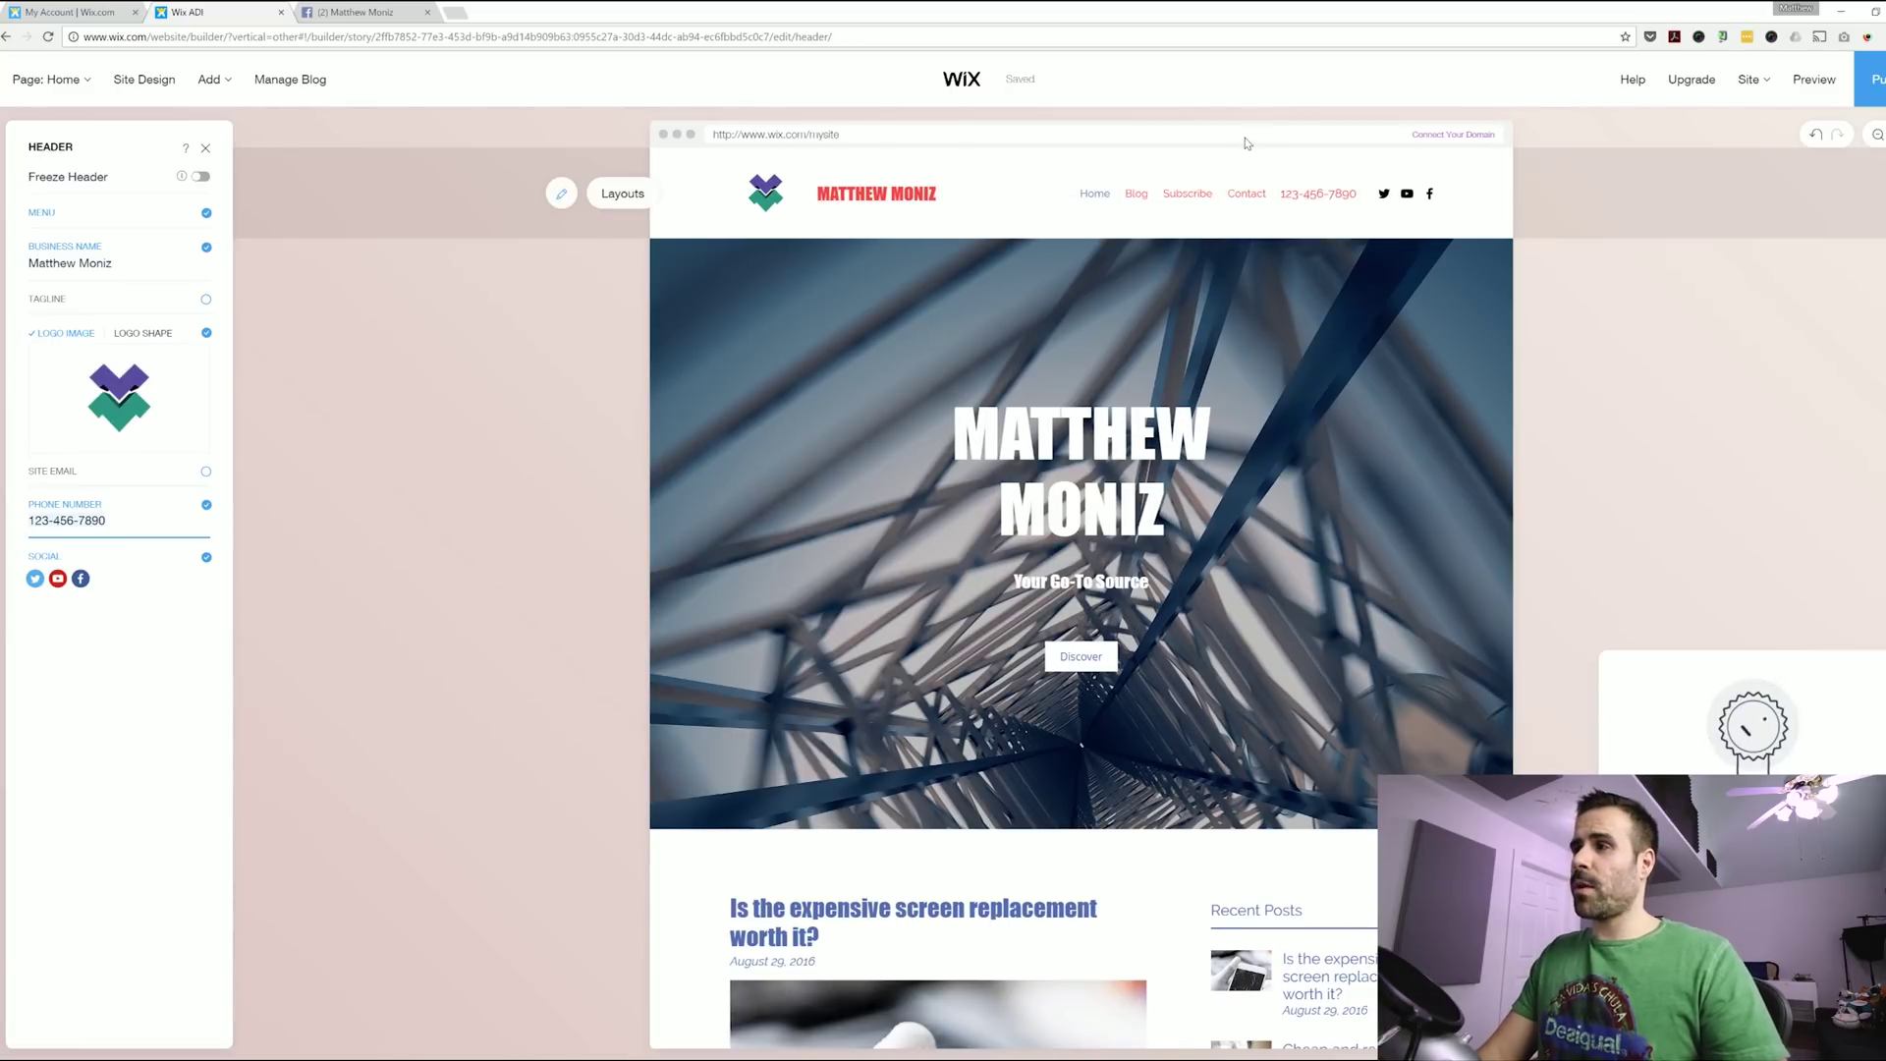
# Uncheck Phone Number in the Header settings so the header shows only menu and social icons.
pyautogui.rightClick(1317, 196)
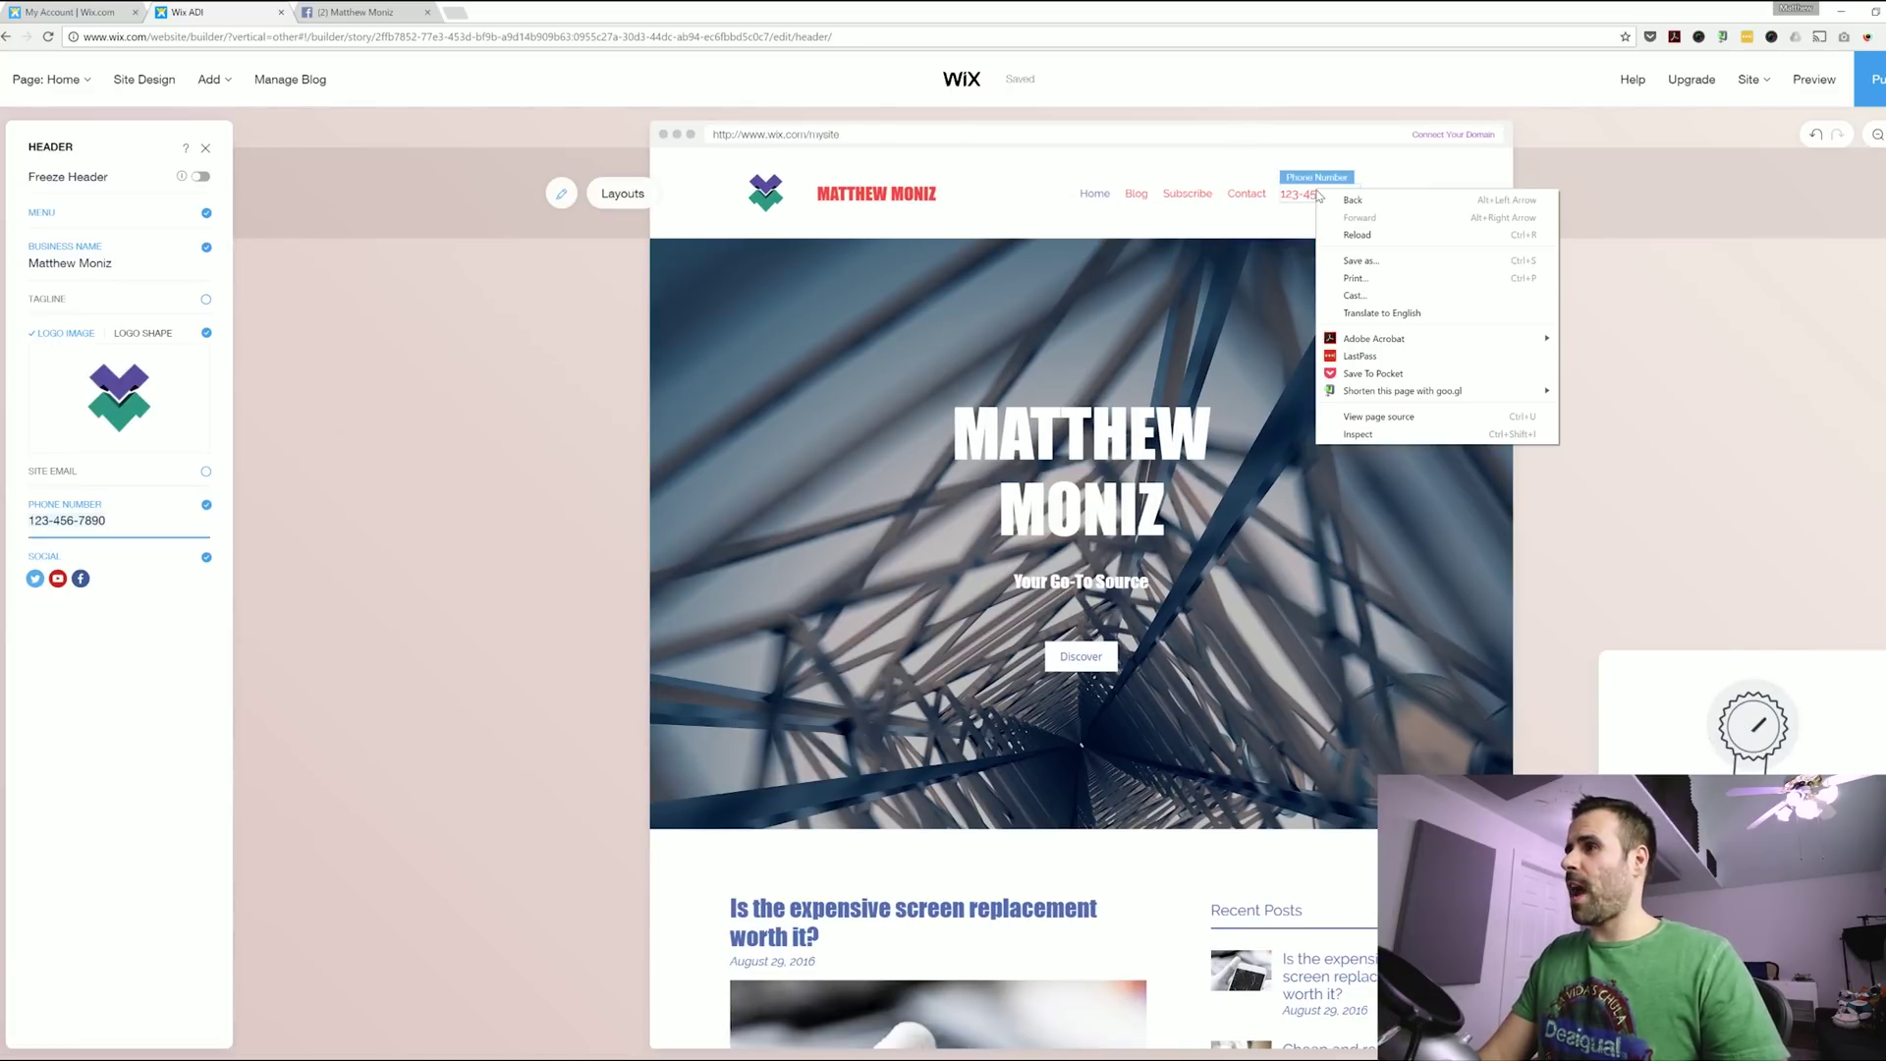
pyautogui.click(864, 178)
pyautogui.click(864, 178)
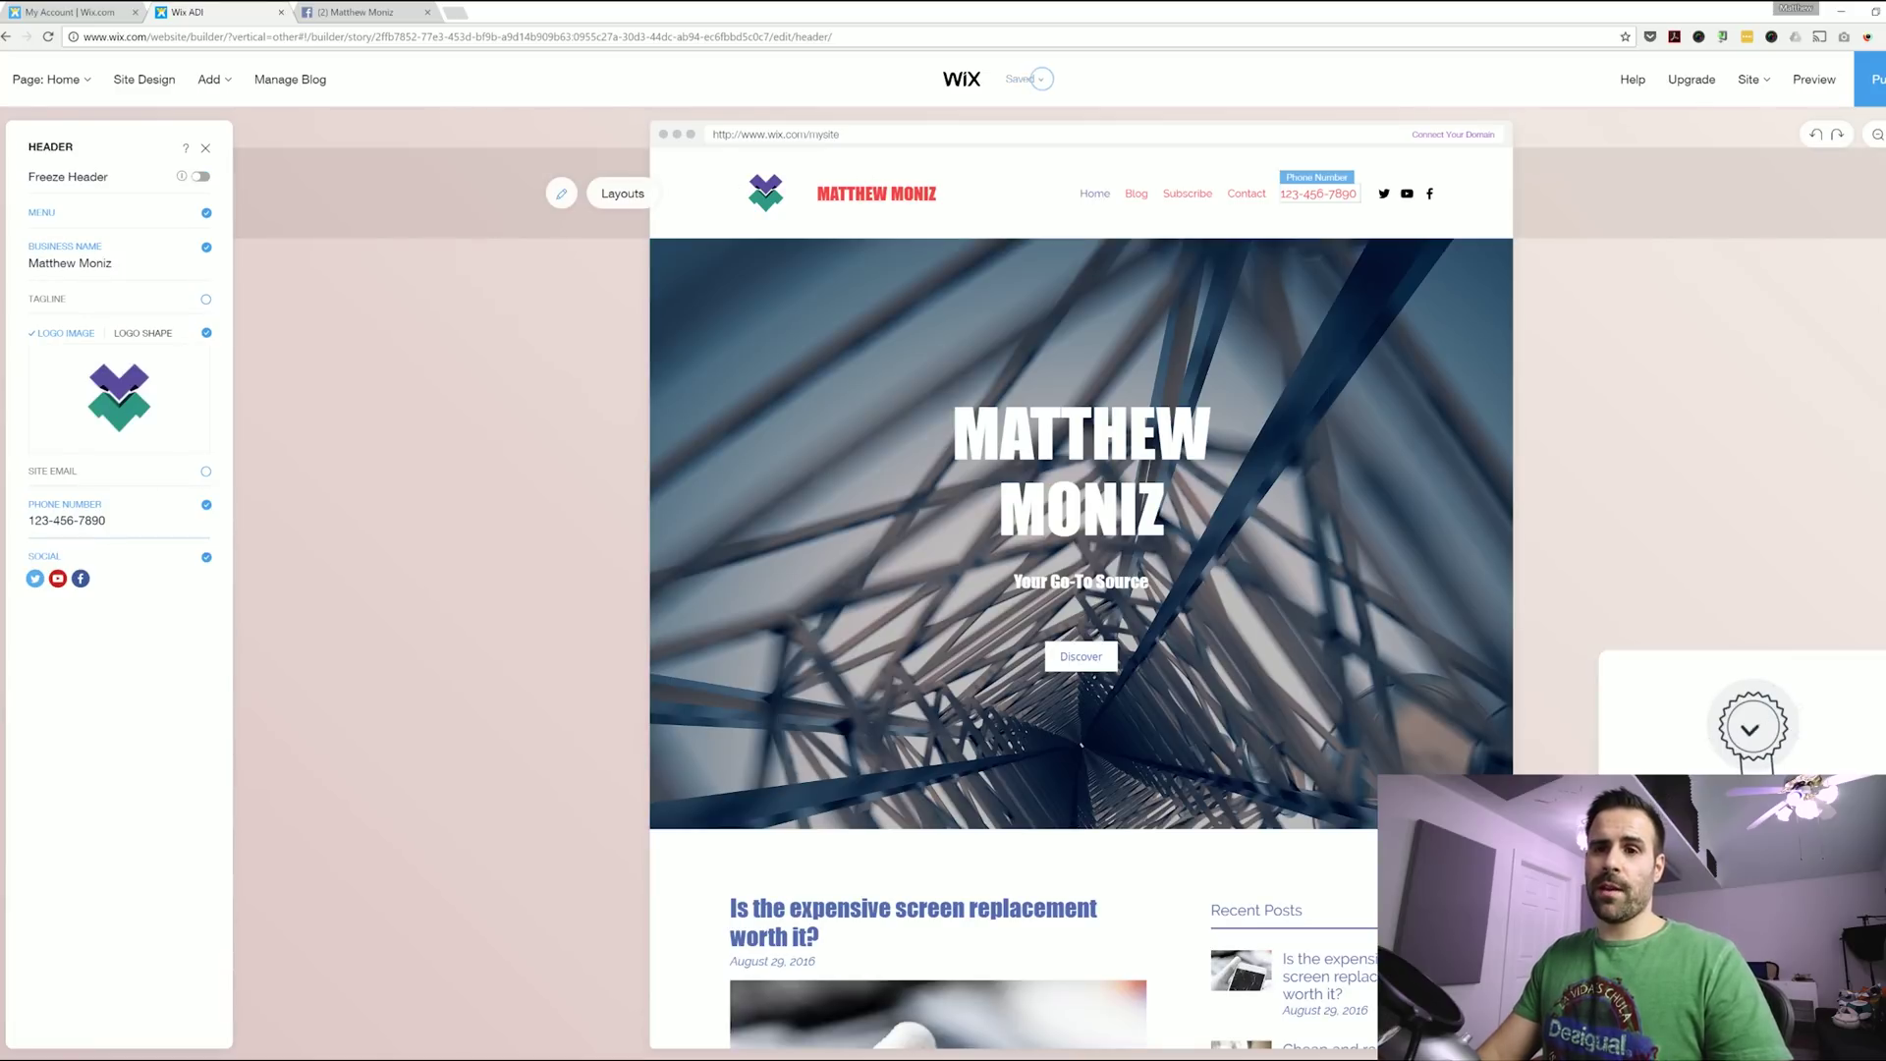
pyautogui.click(37, 516)
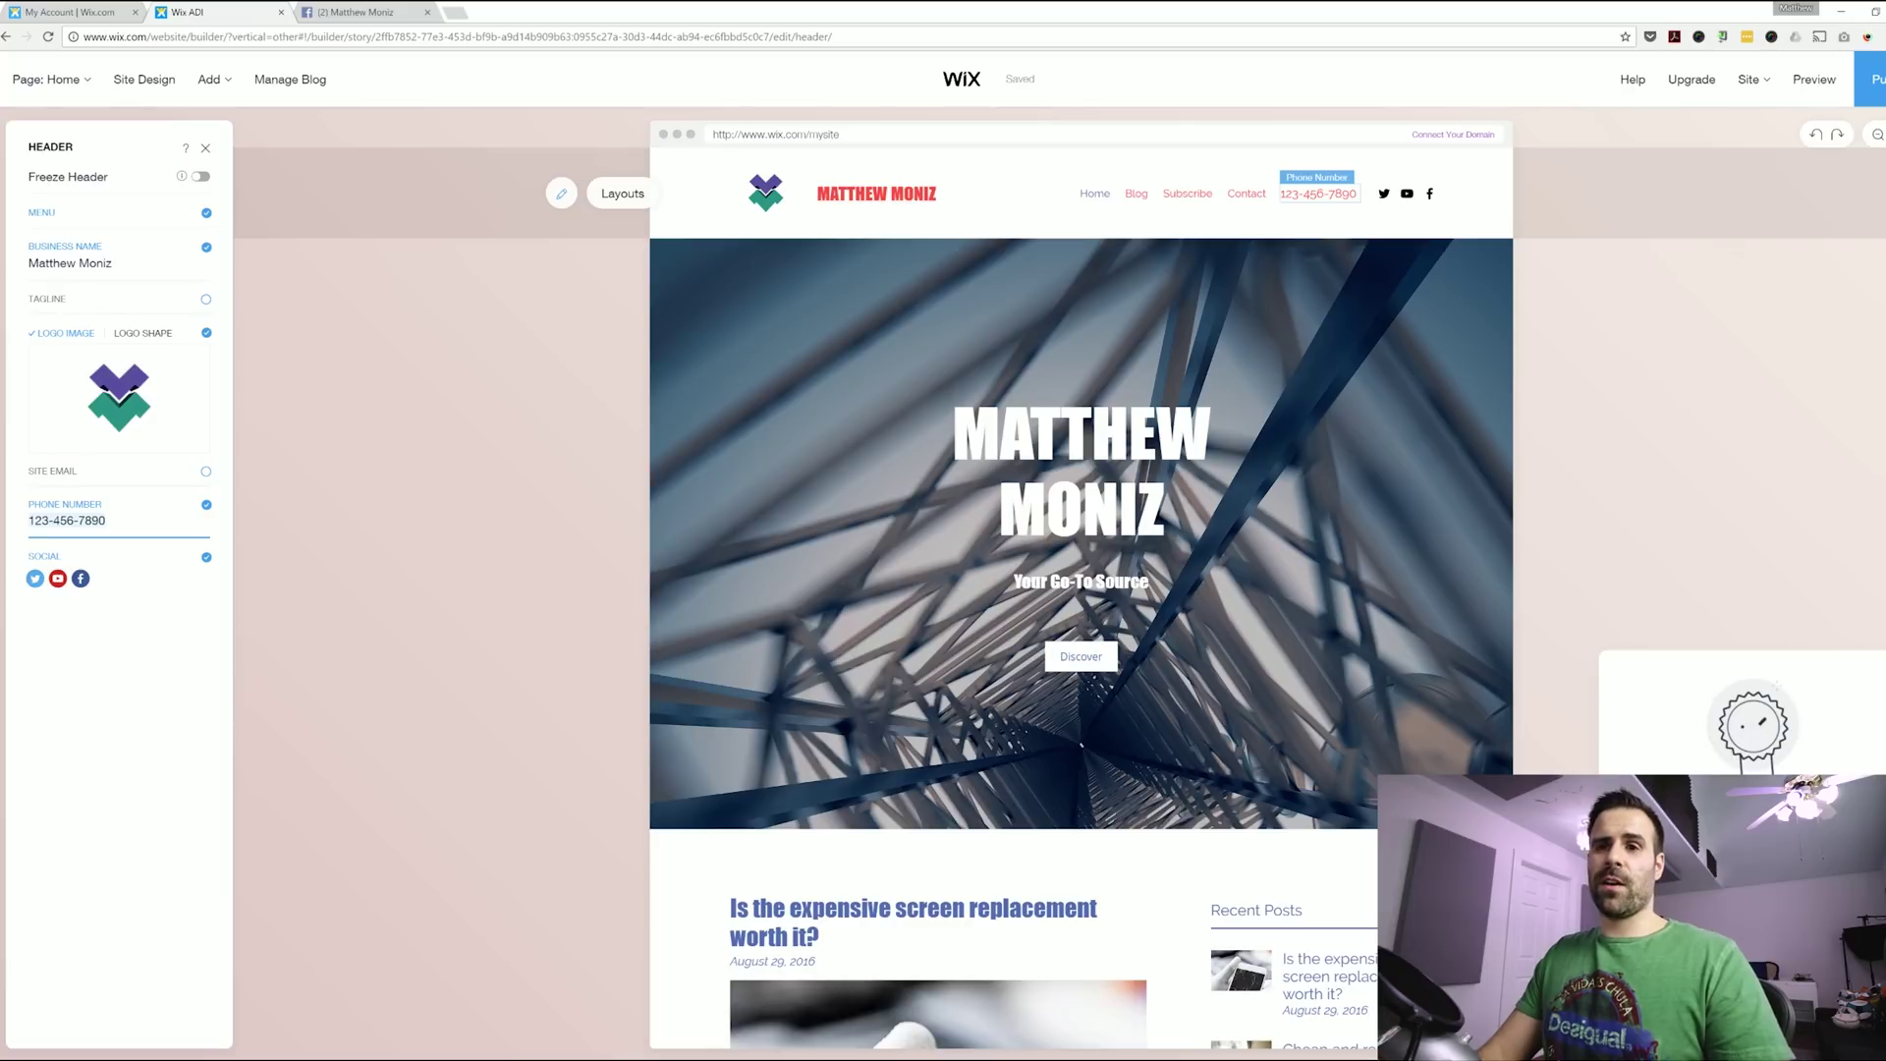
pyautogui.click(147, 577)
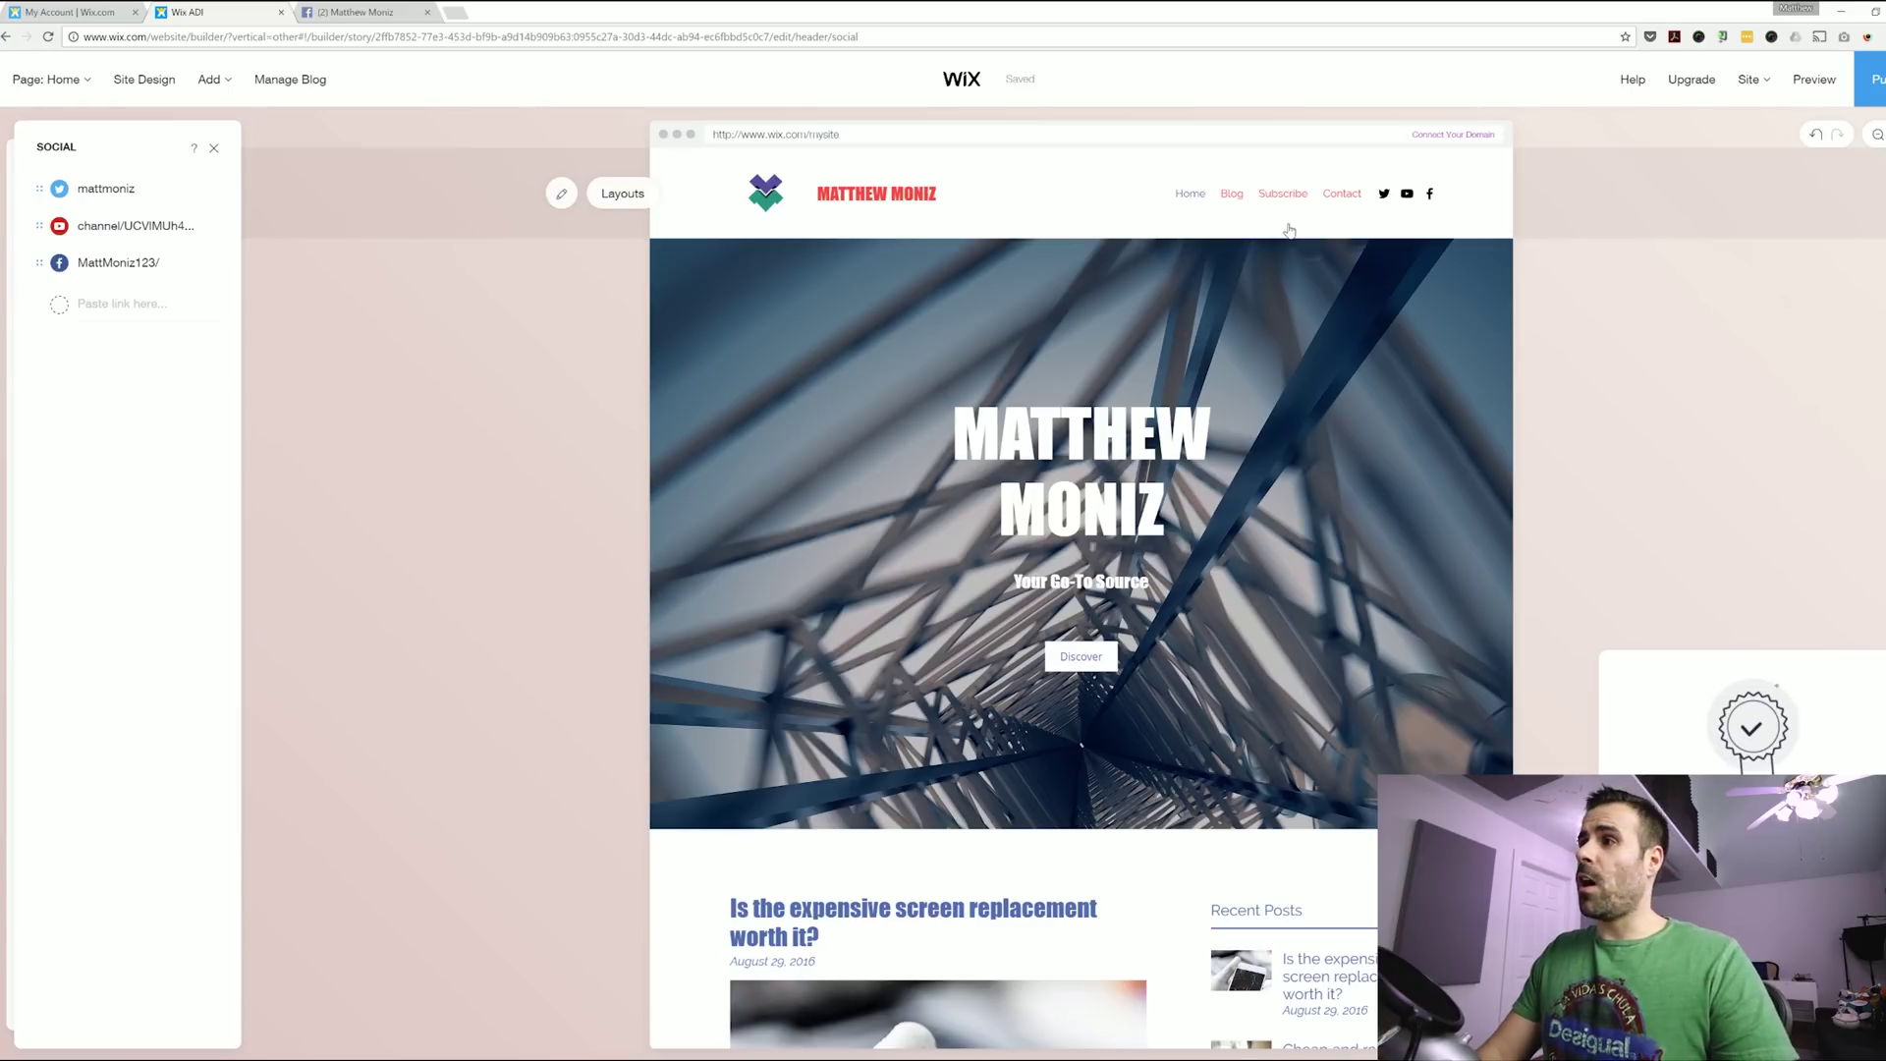
# Close the header settings and add a new About page from a template.
pyautogui.click(213, 150)
pyautogui.click(206, 148)
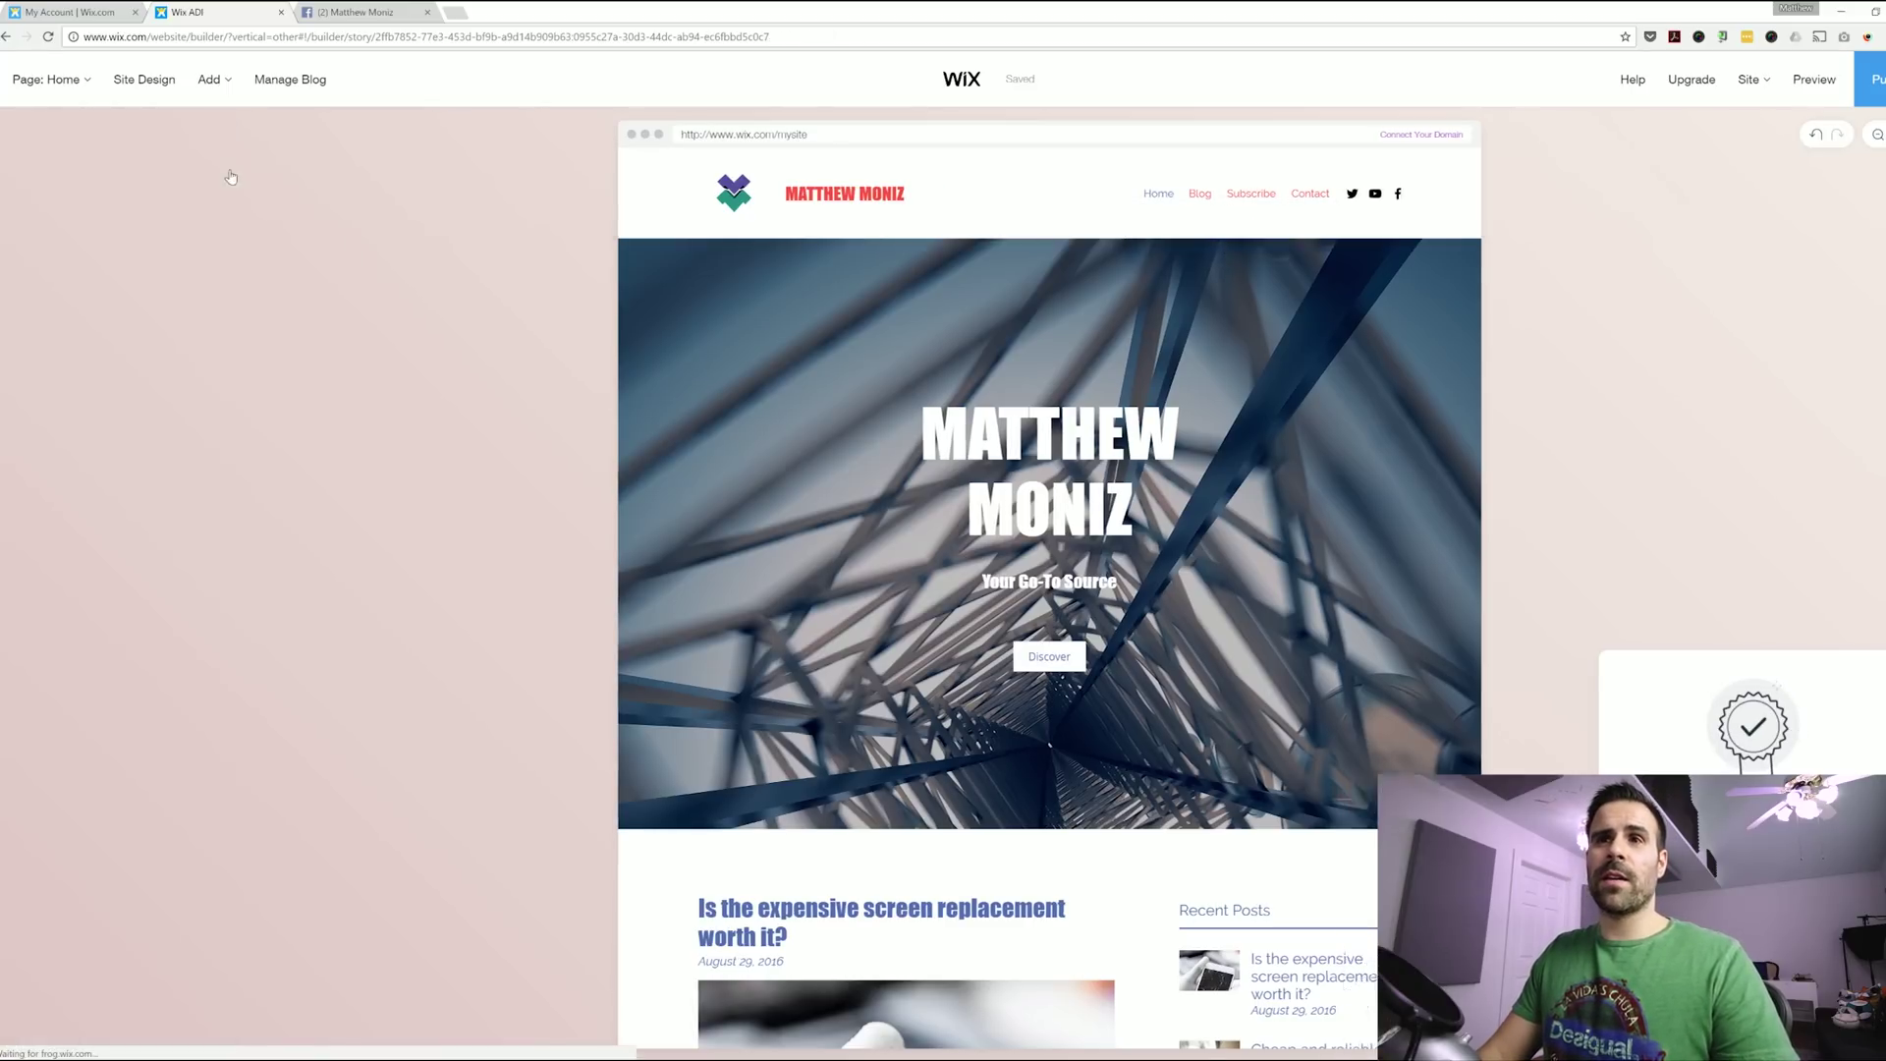
pyautogui.click(85, 82)
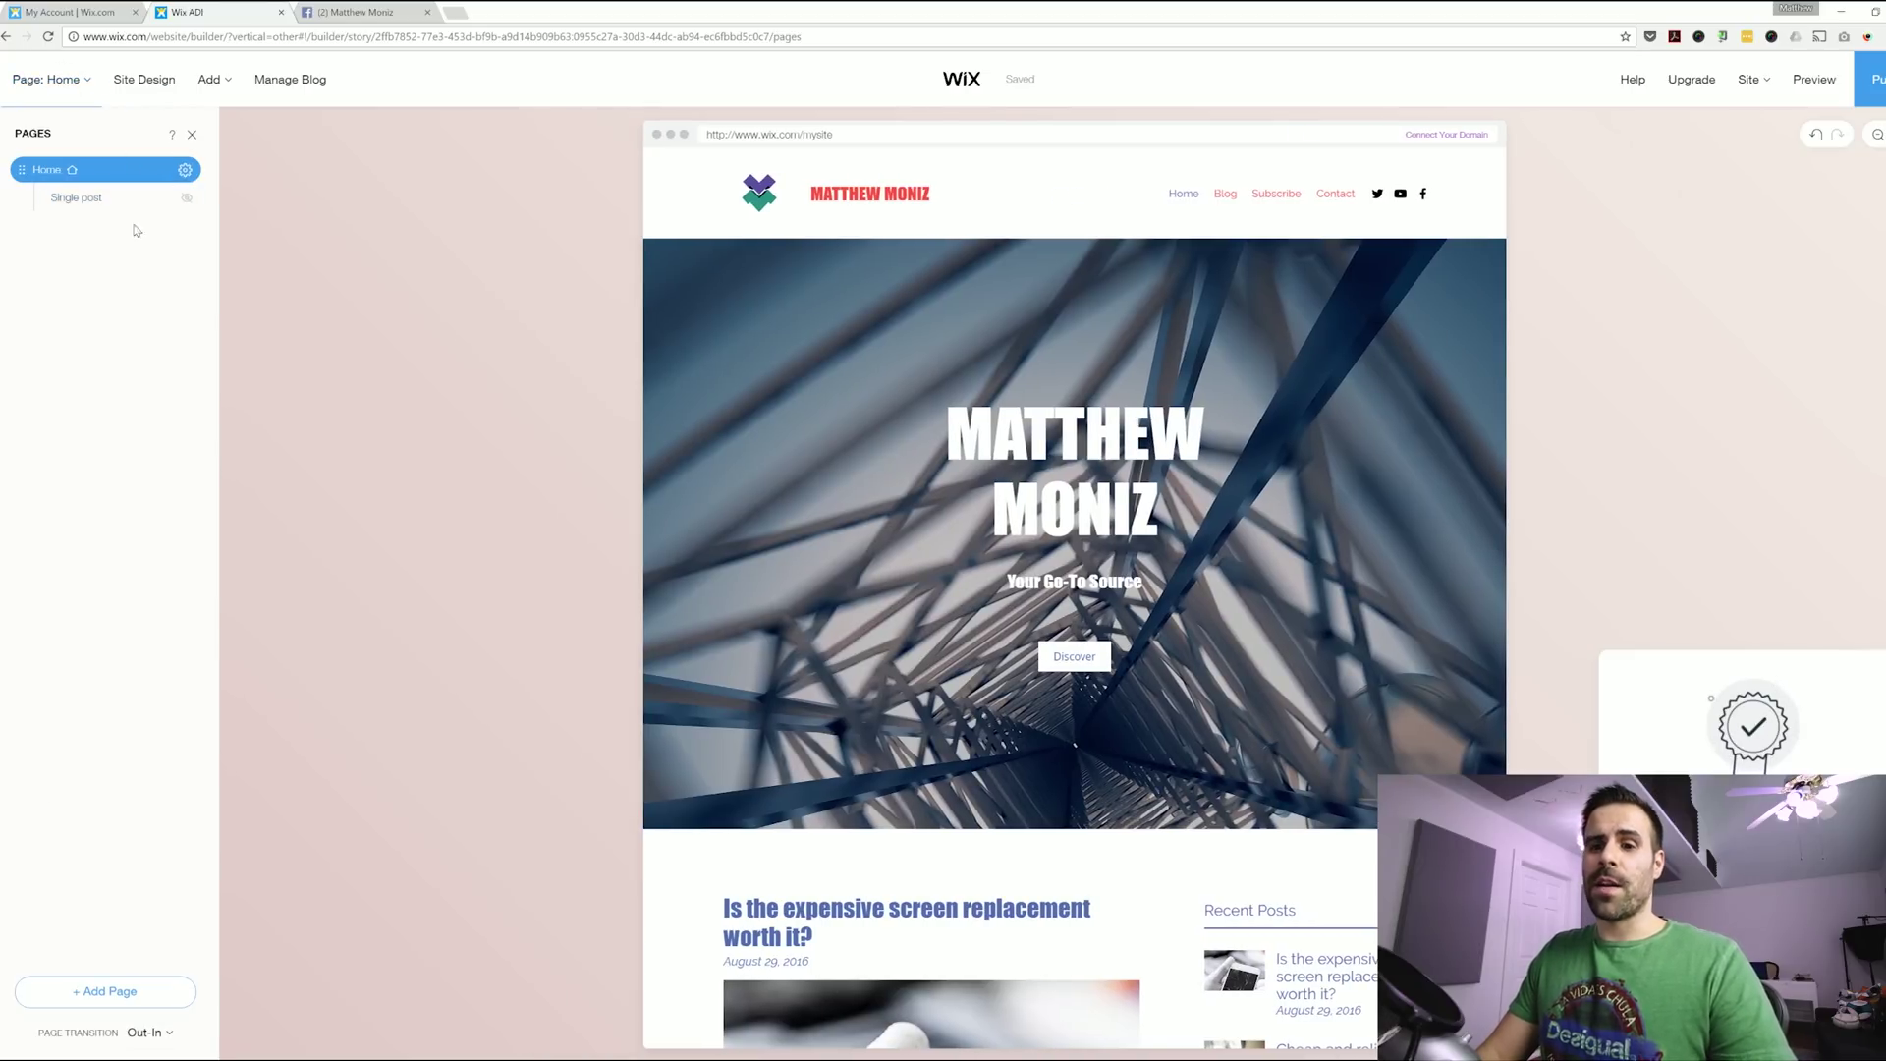
pyautogui.click(105, 991)
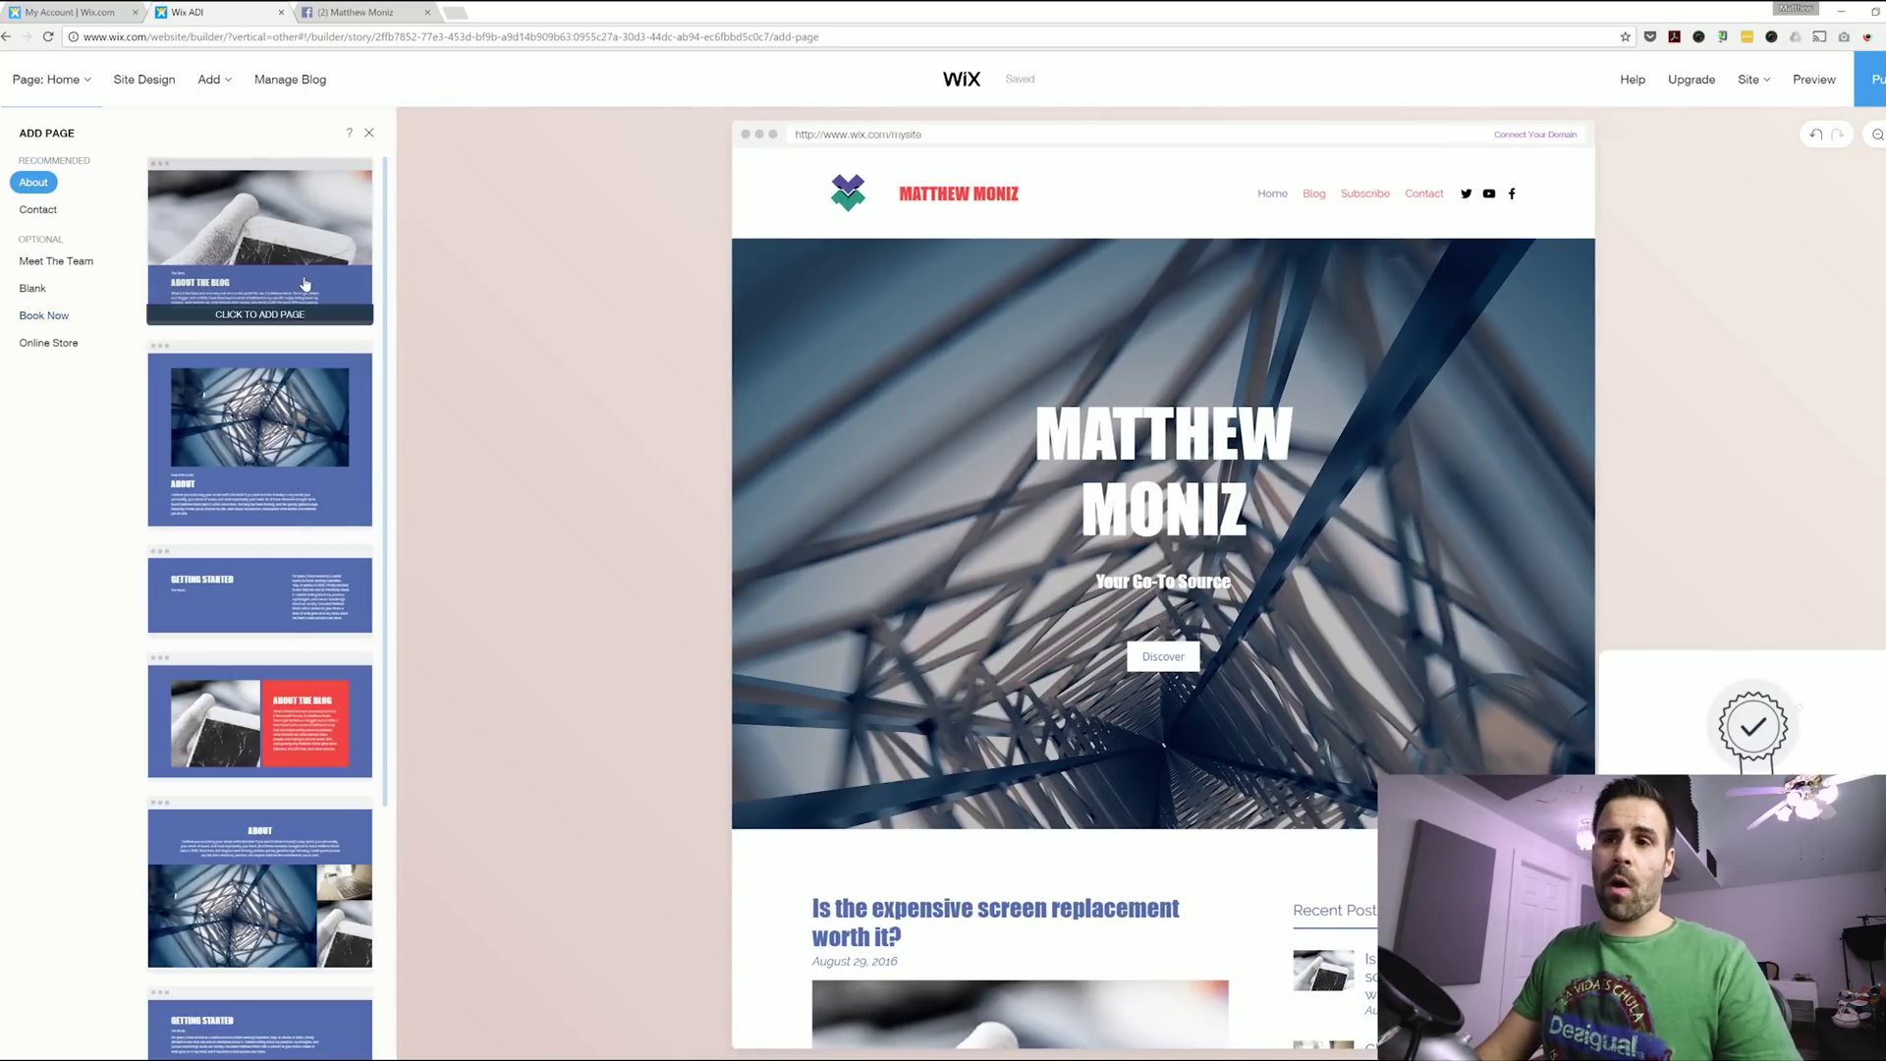
pyautogui.click(304, 450)
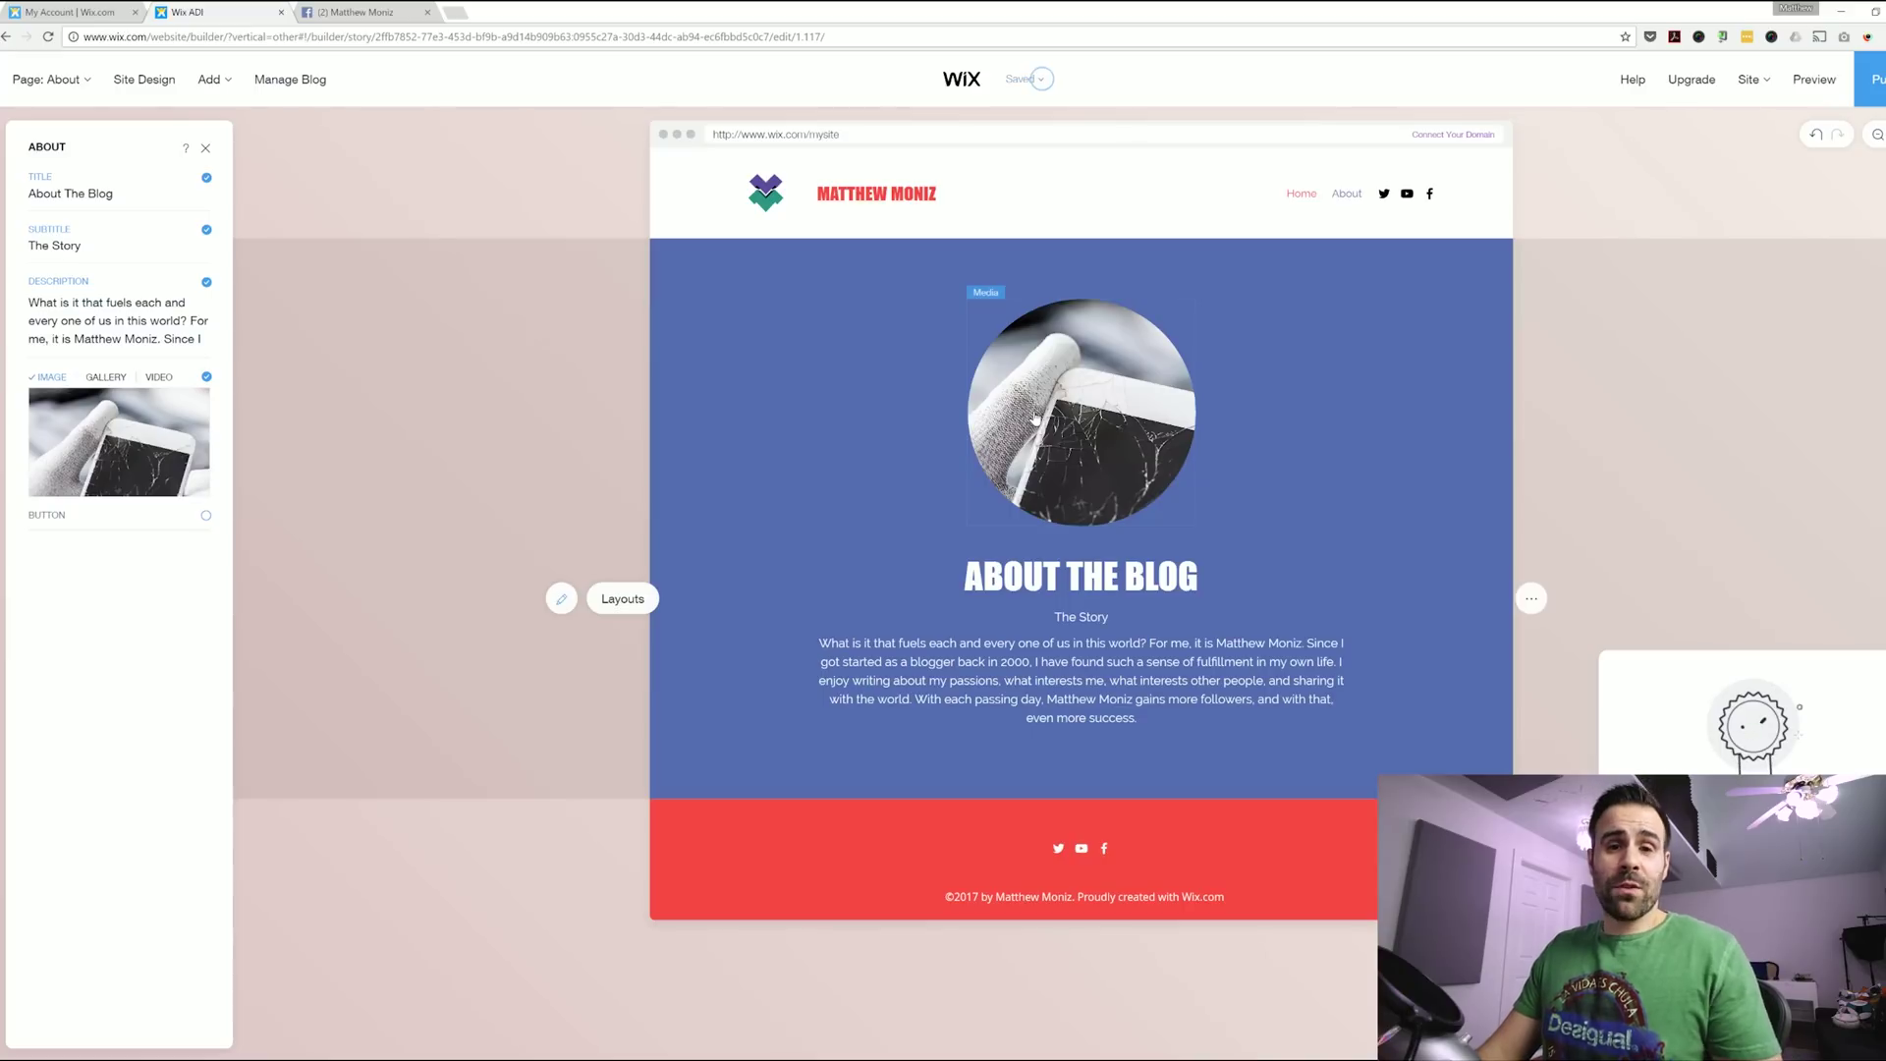
# Replace the About The Blog section image with the owner's headshot photo.
pyautogui.moveTo(92, 440)
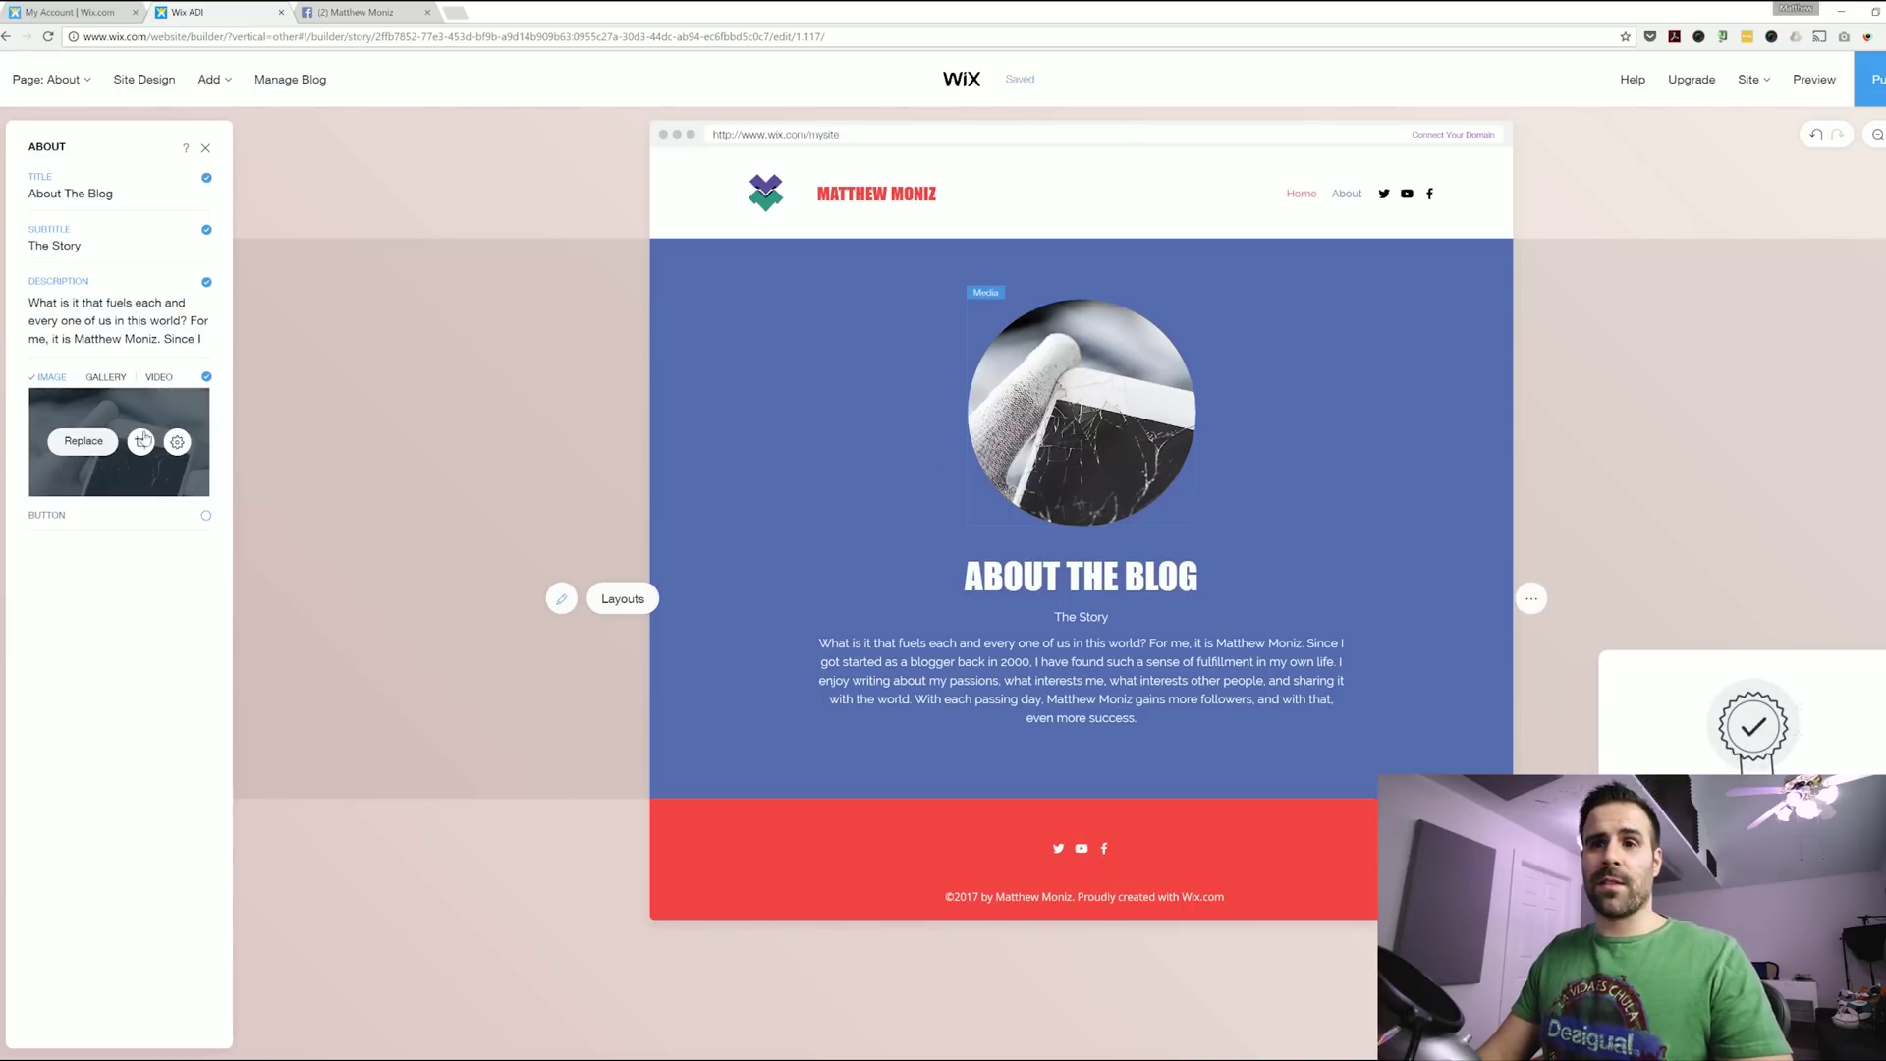
pyautogui.click(86, 441)
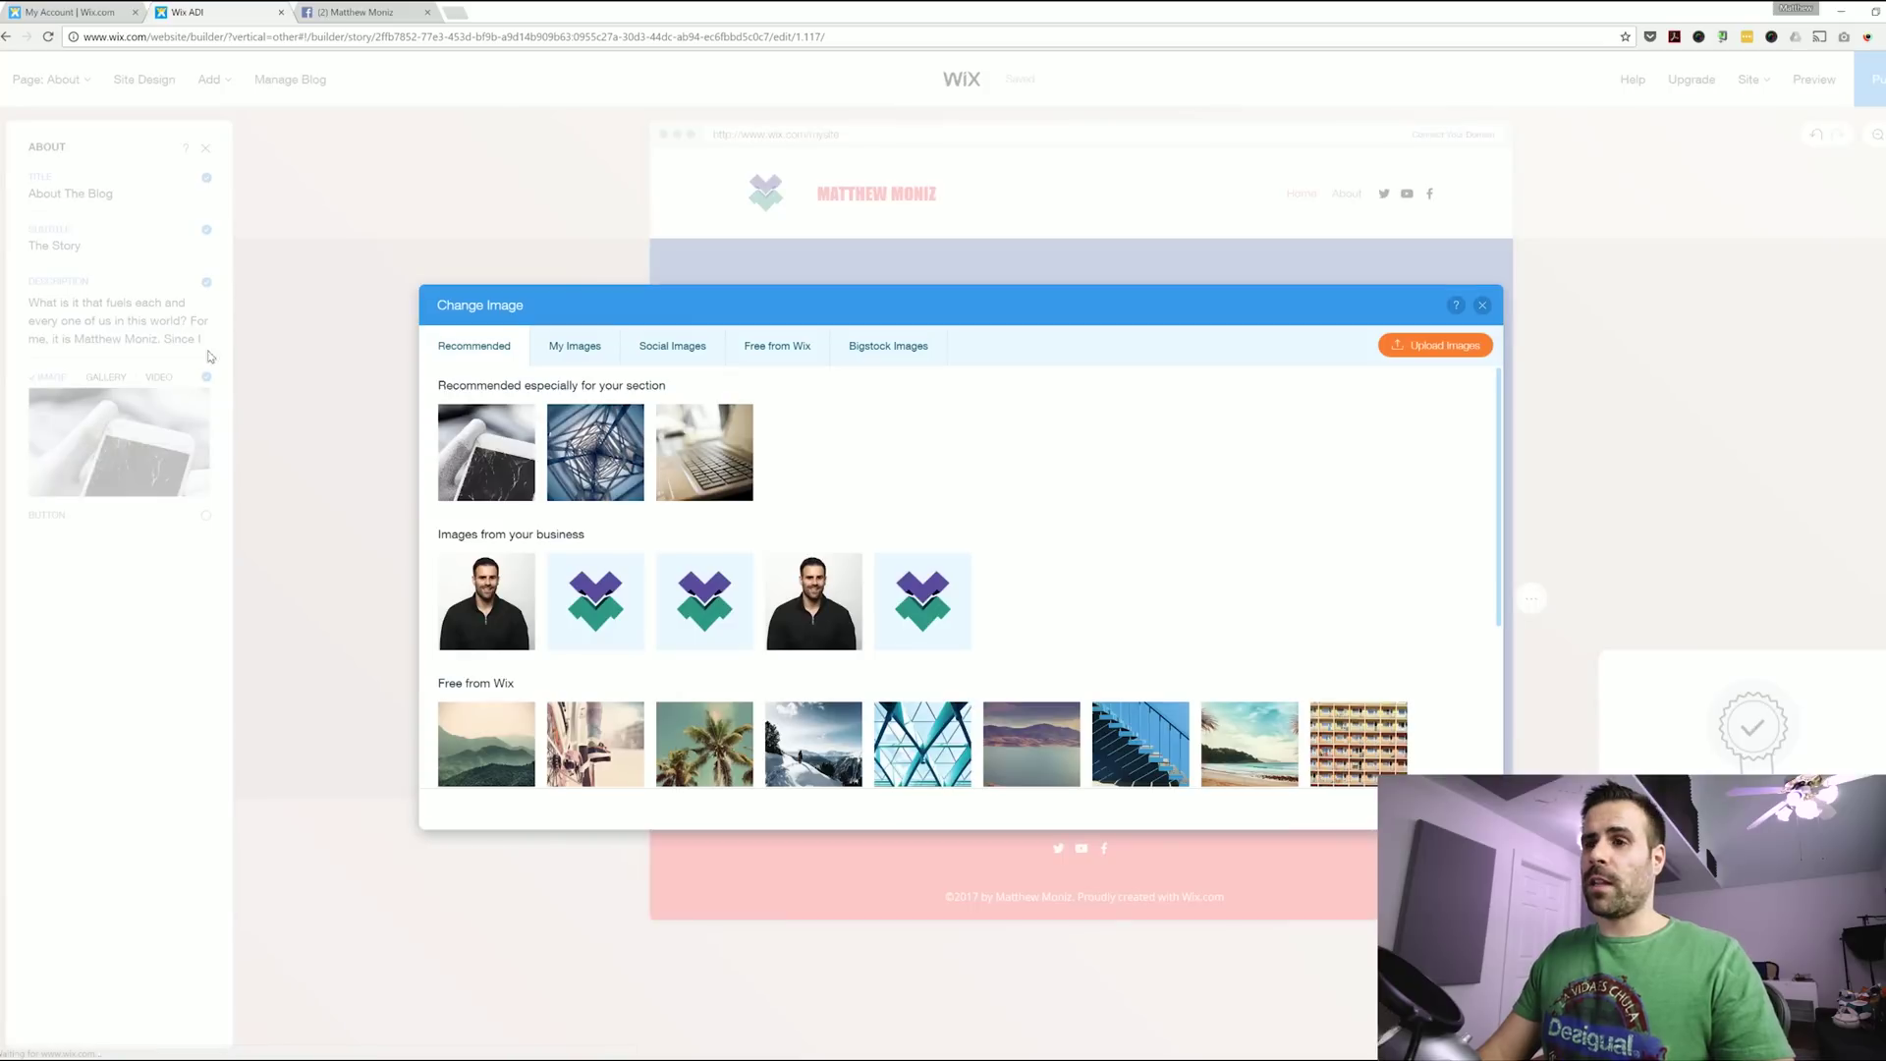
pyautogui.click(475, 590)
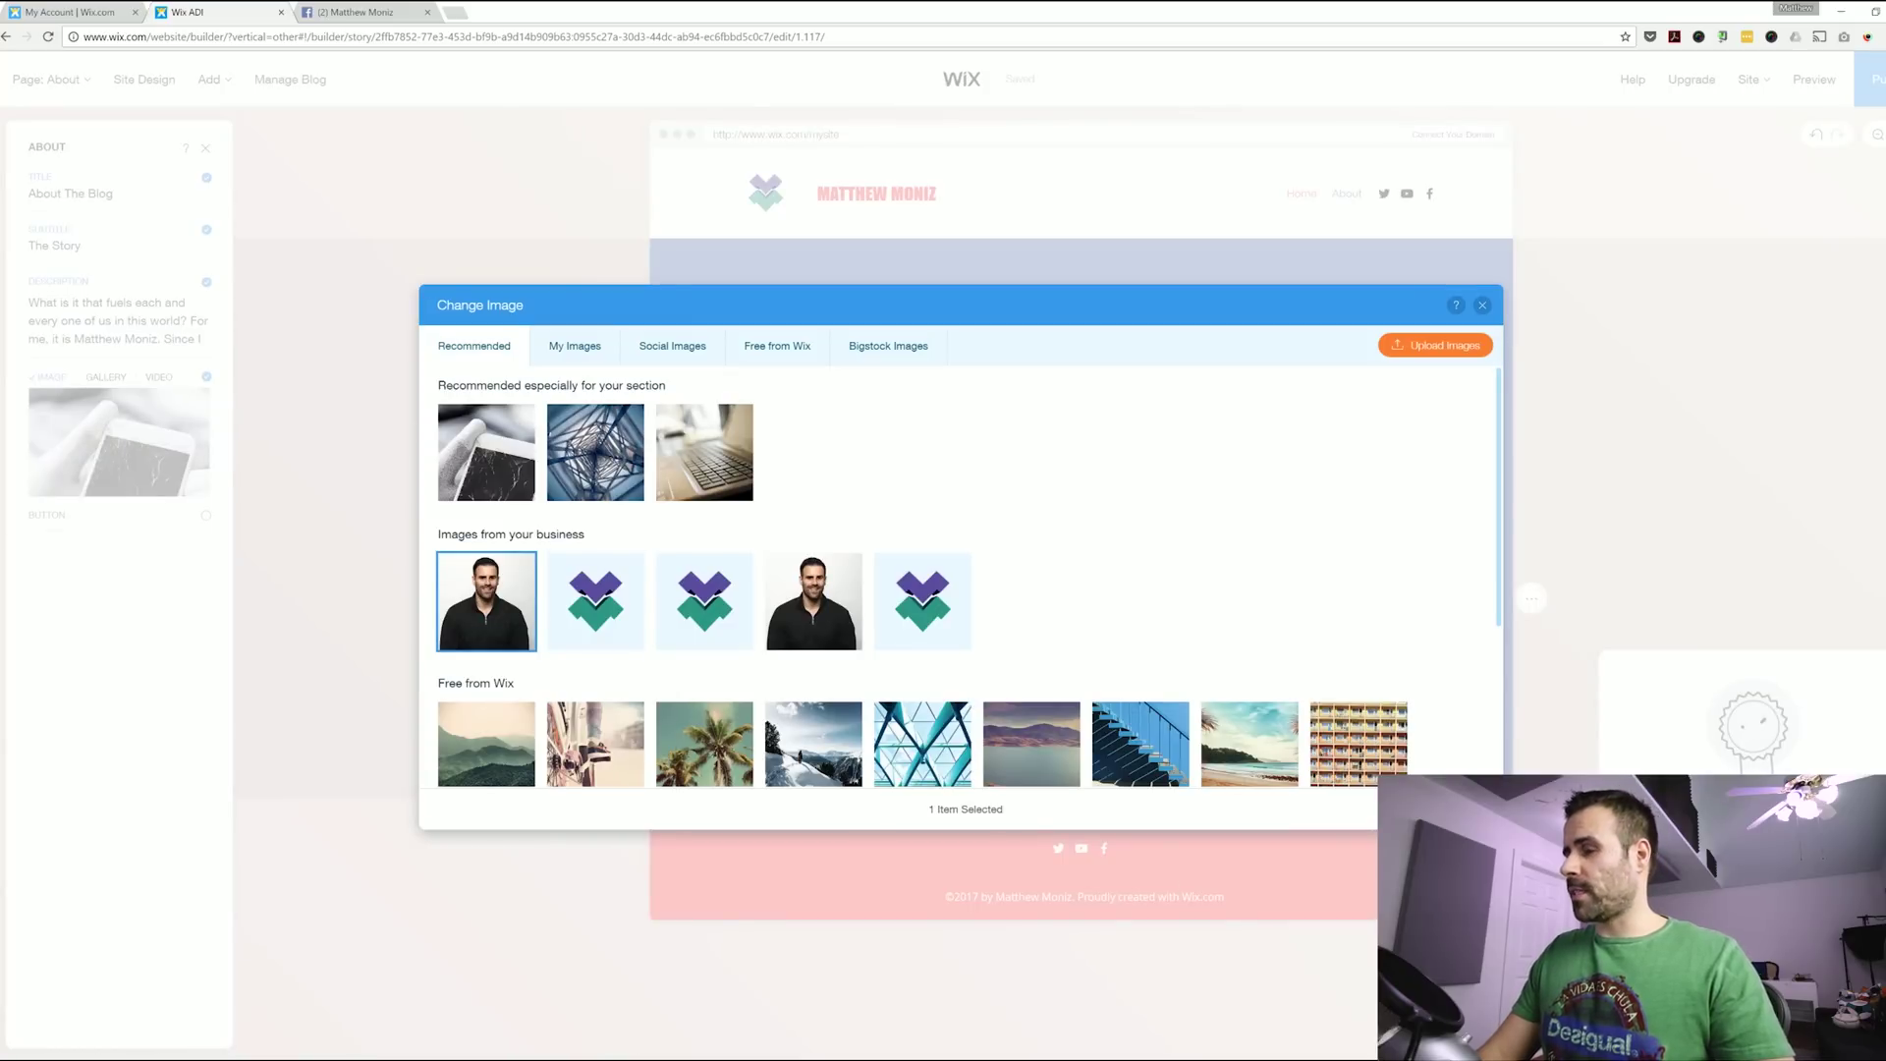
pyautogui.click(1444, 808)
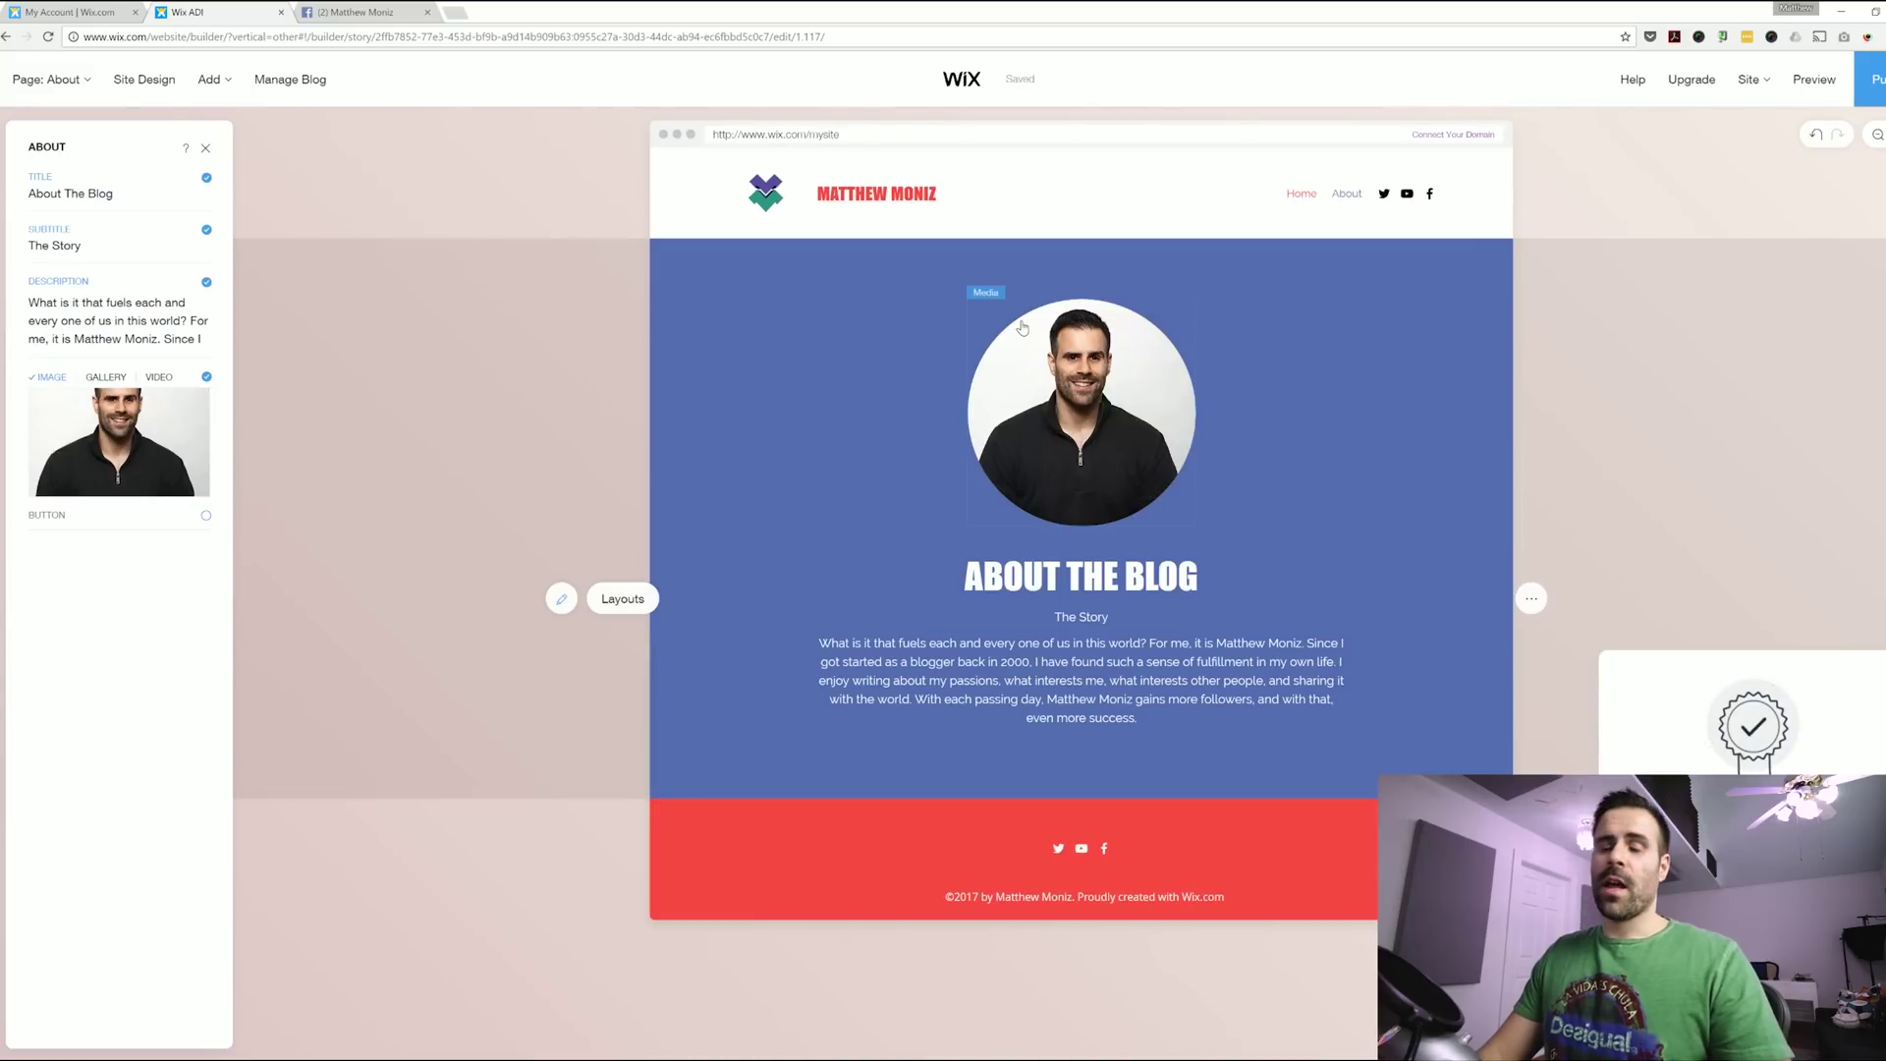
pyautogui.click(1021, 221)
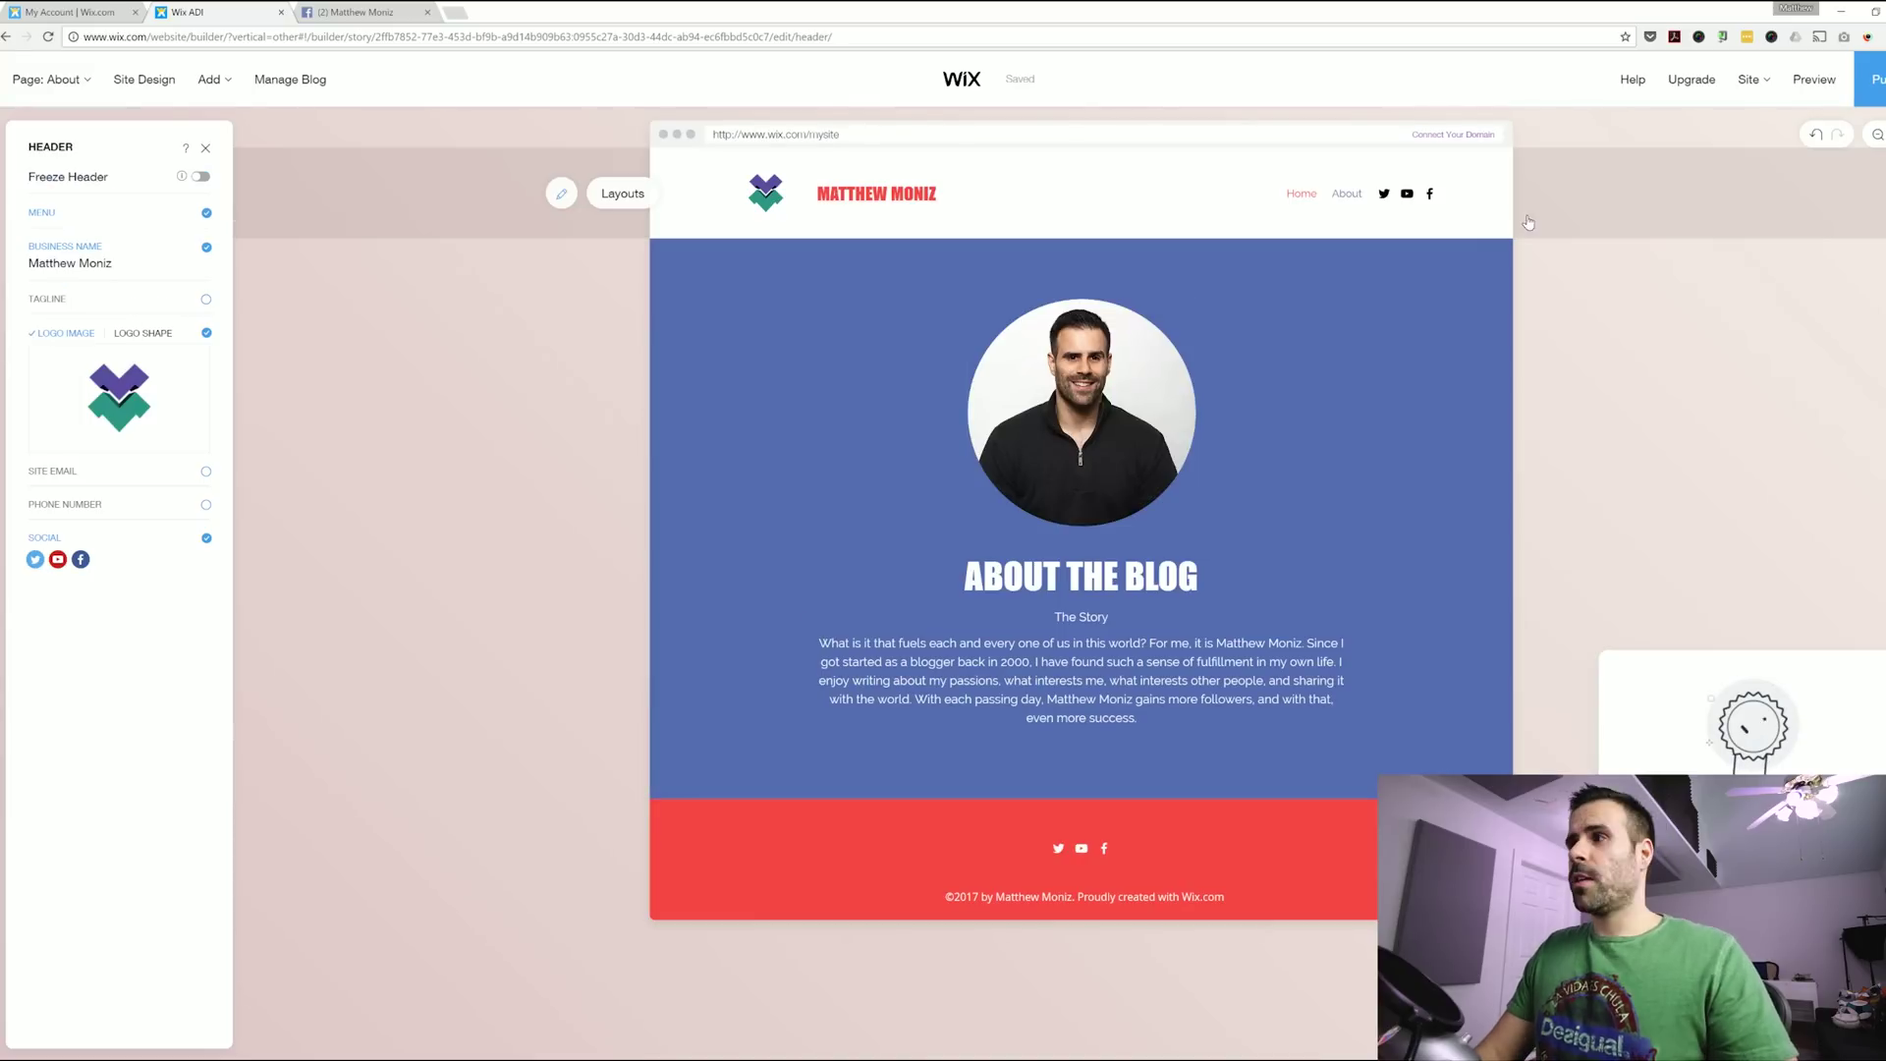
# Add a 'Get in Touch' Contact page using the image-left Contact template, then close its section settings.
pyautogui.click(41, 77)
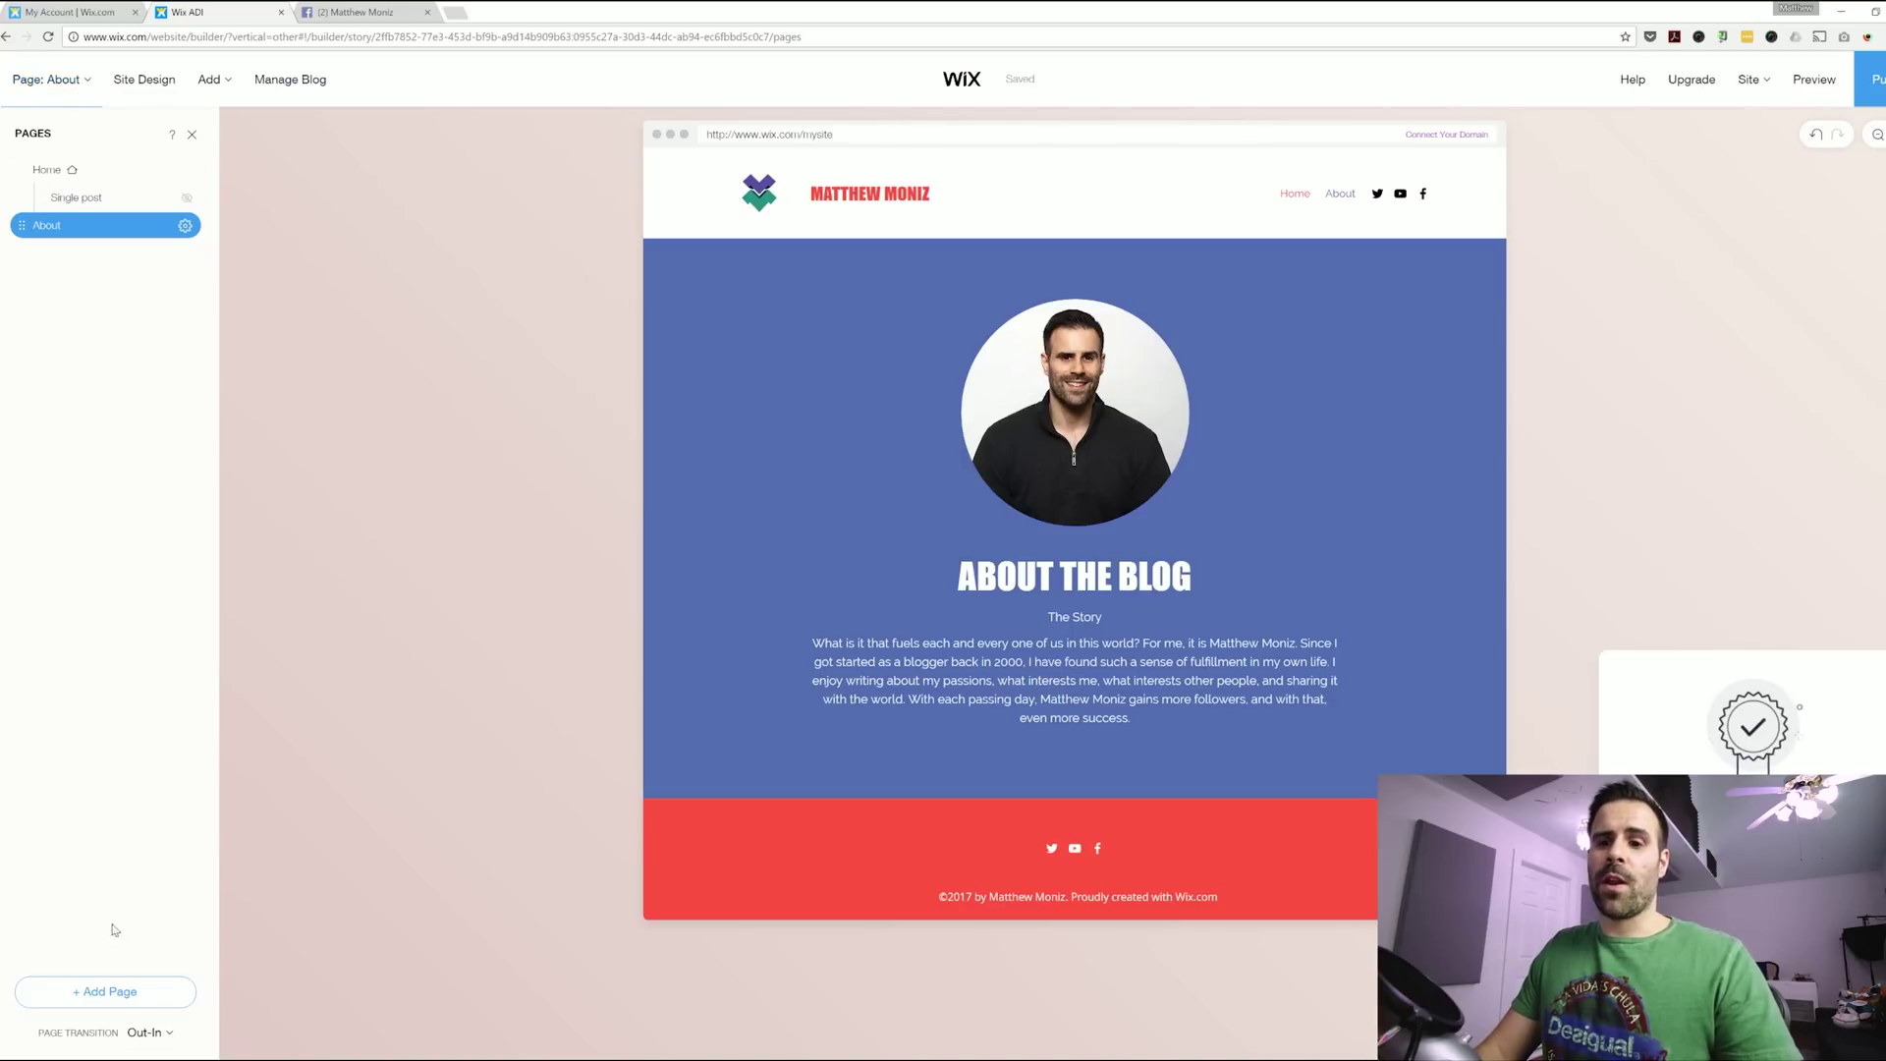
pyautogui.click(104, 994)
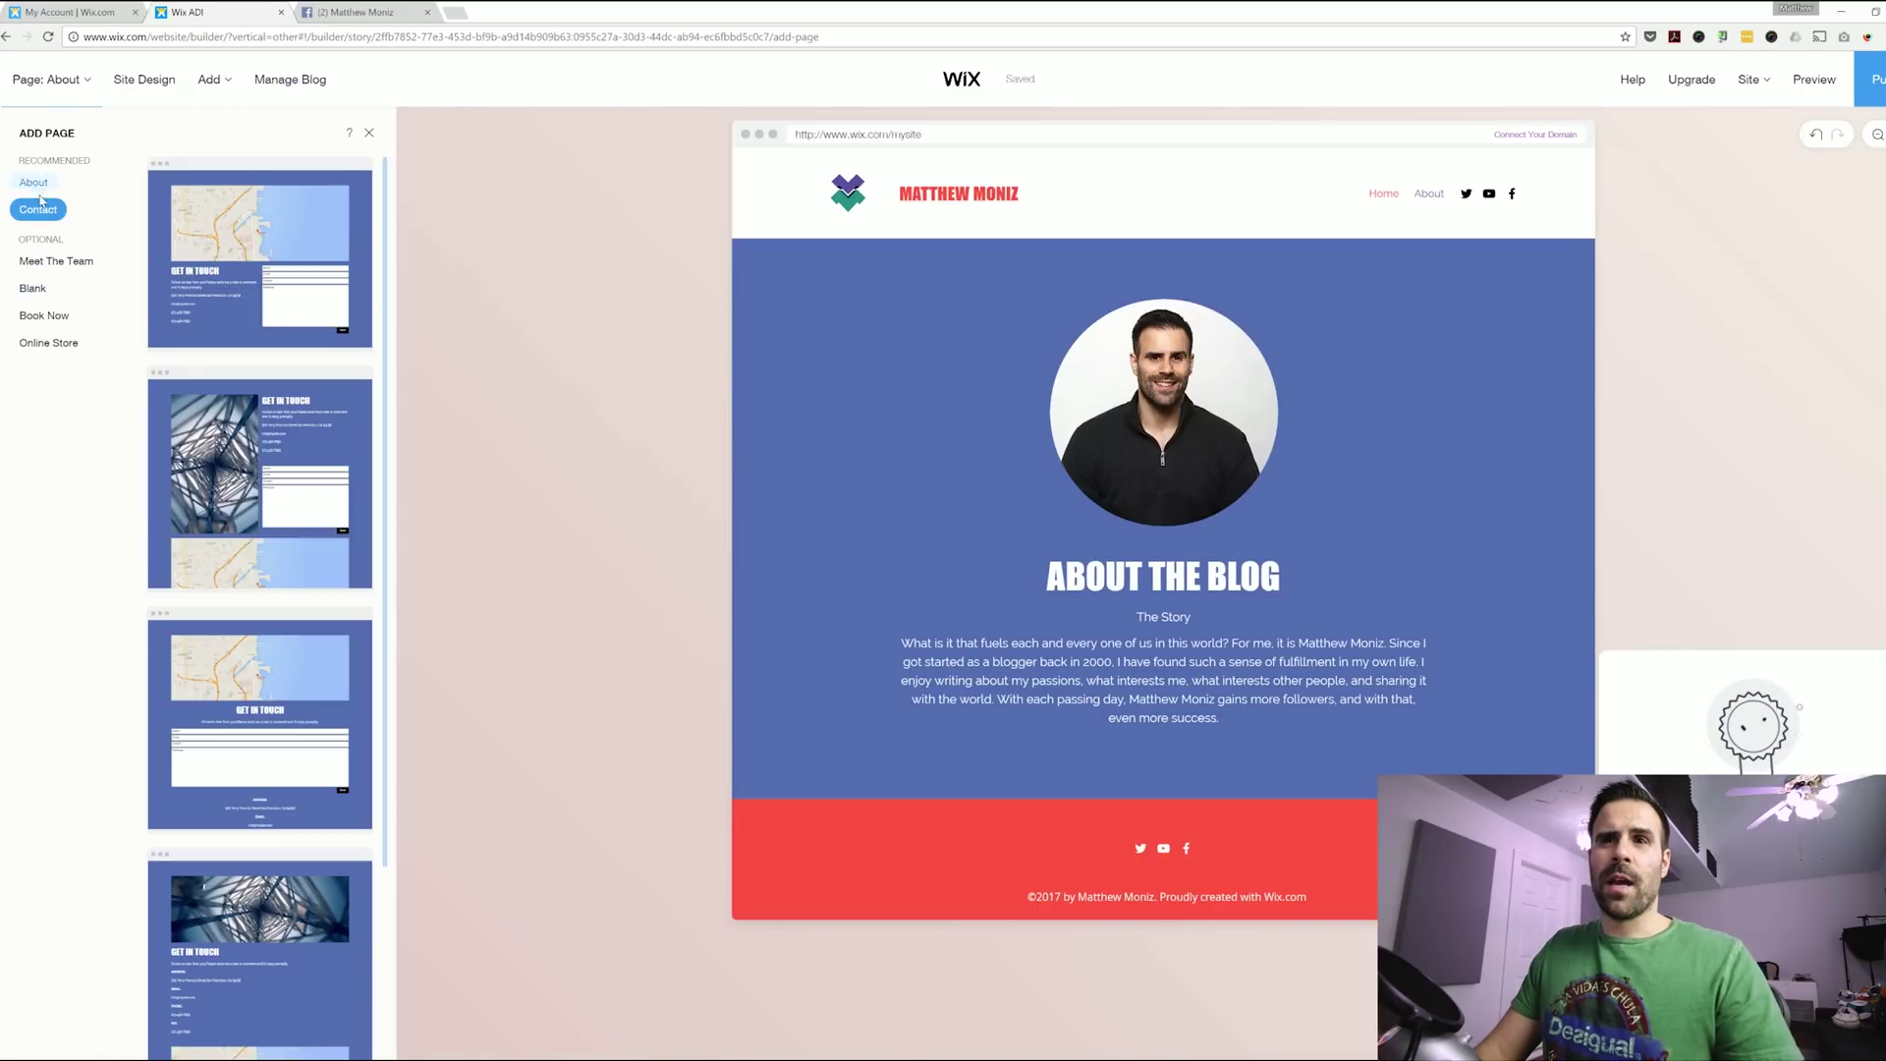
pyautogui.scroll(-5, 226, 429)
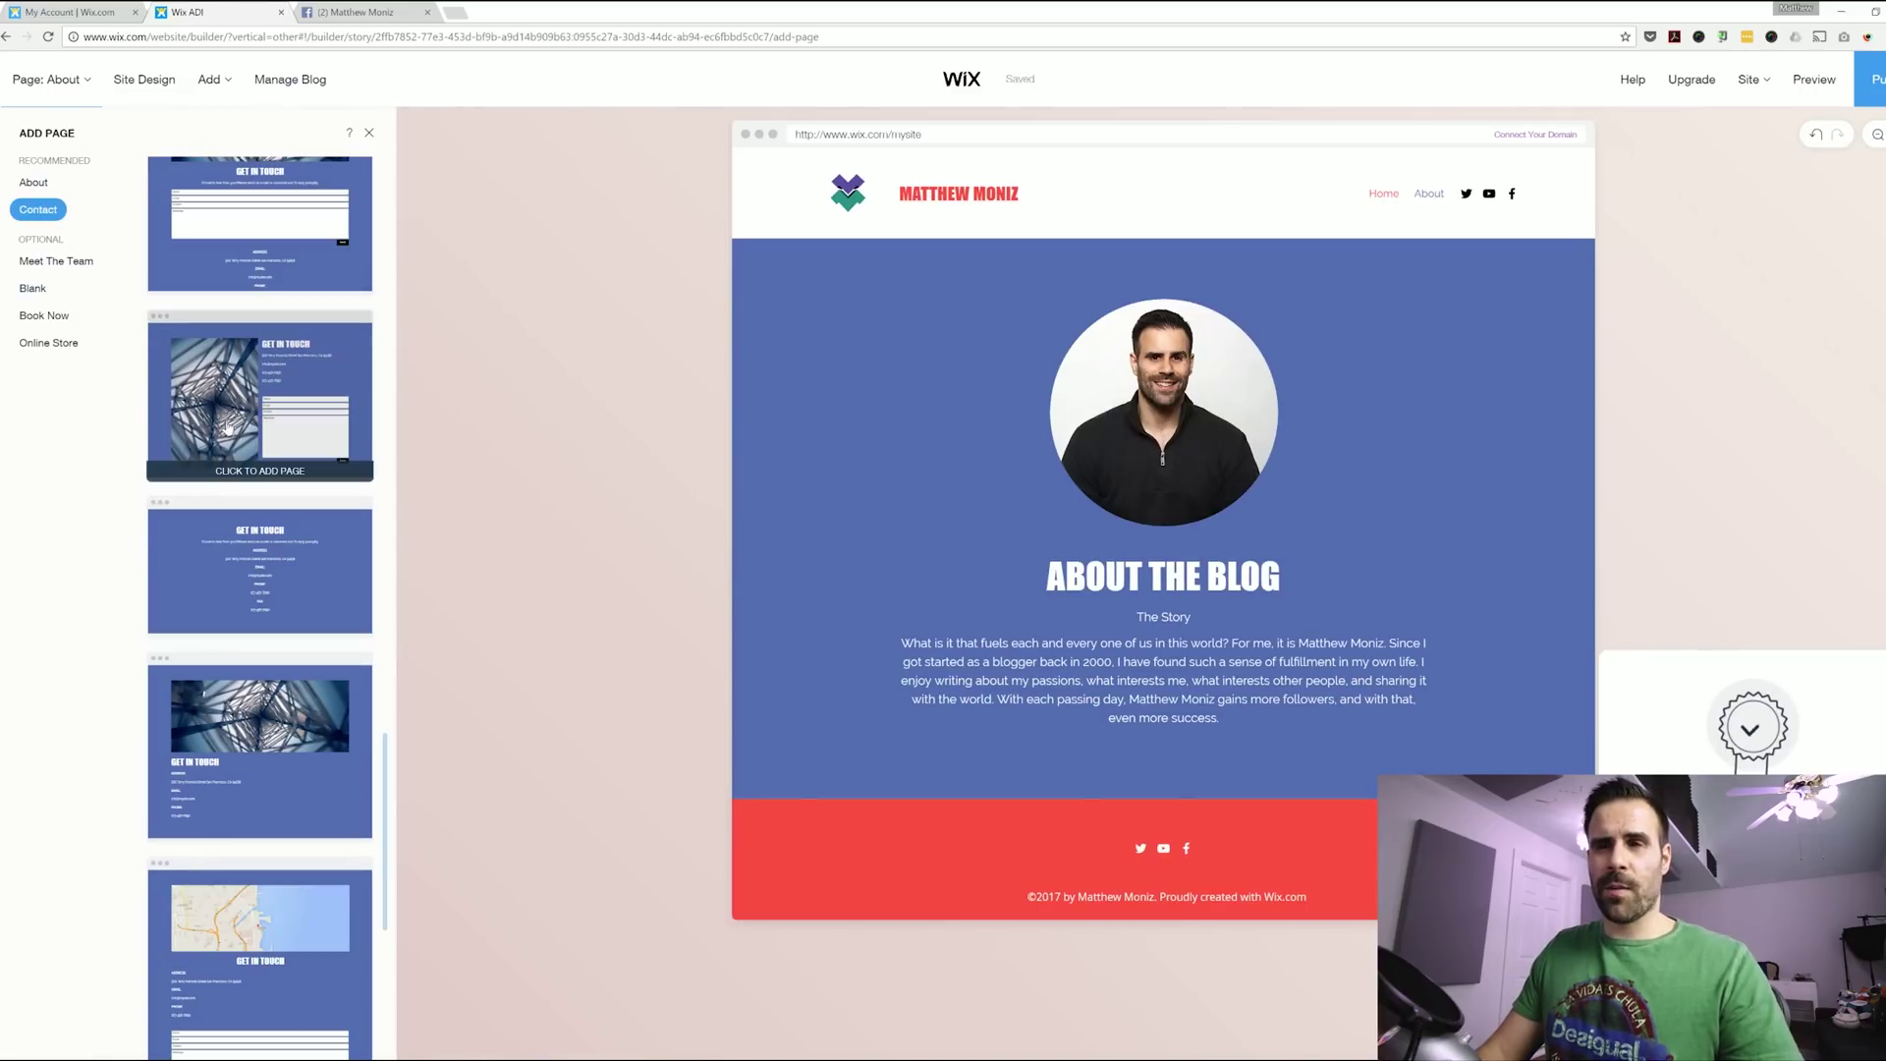
pyautogui.click(216, 412)
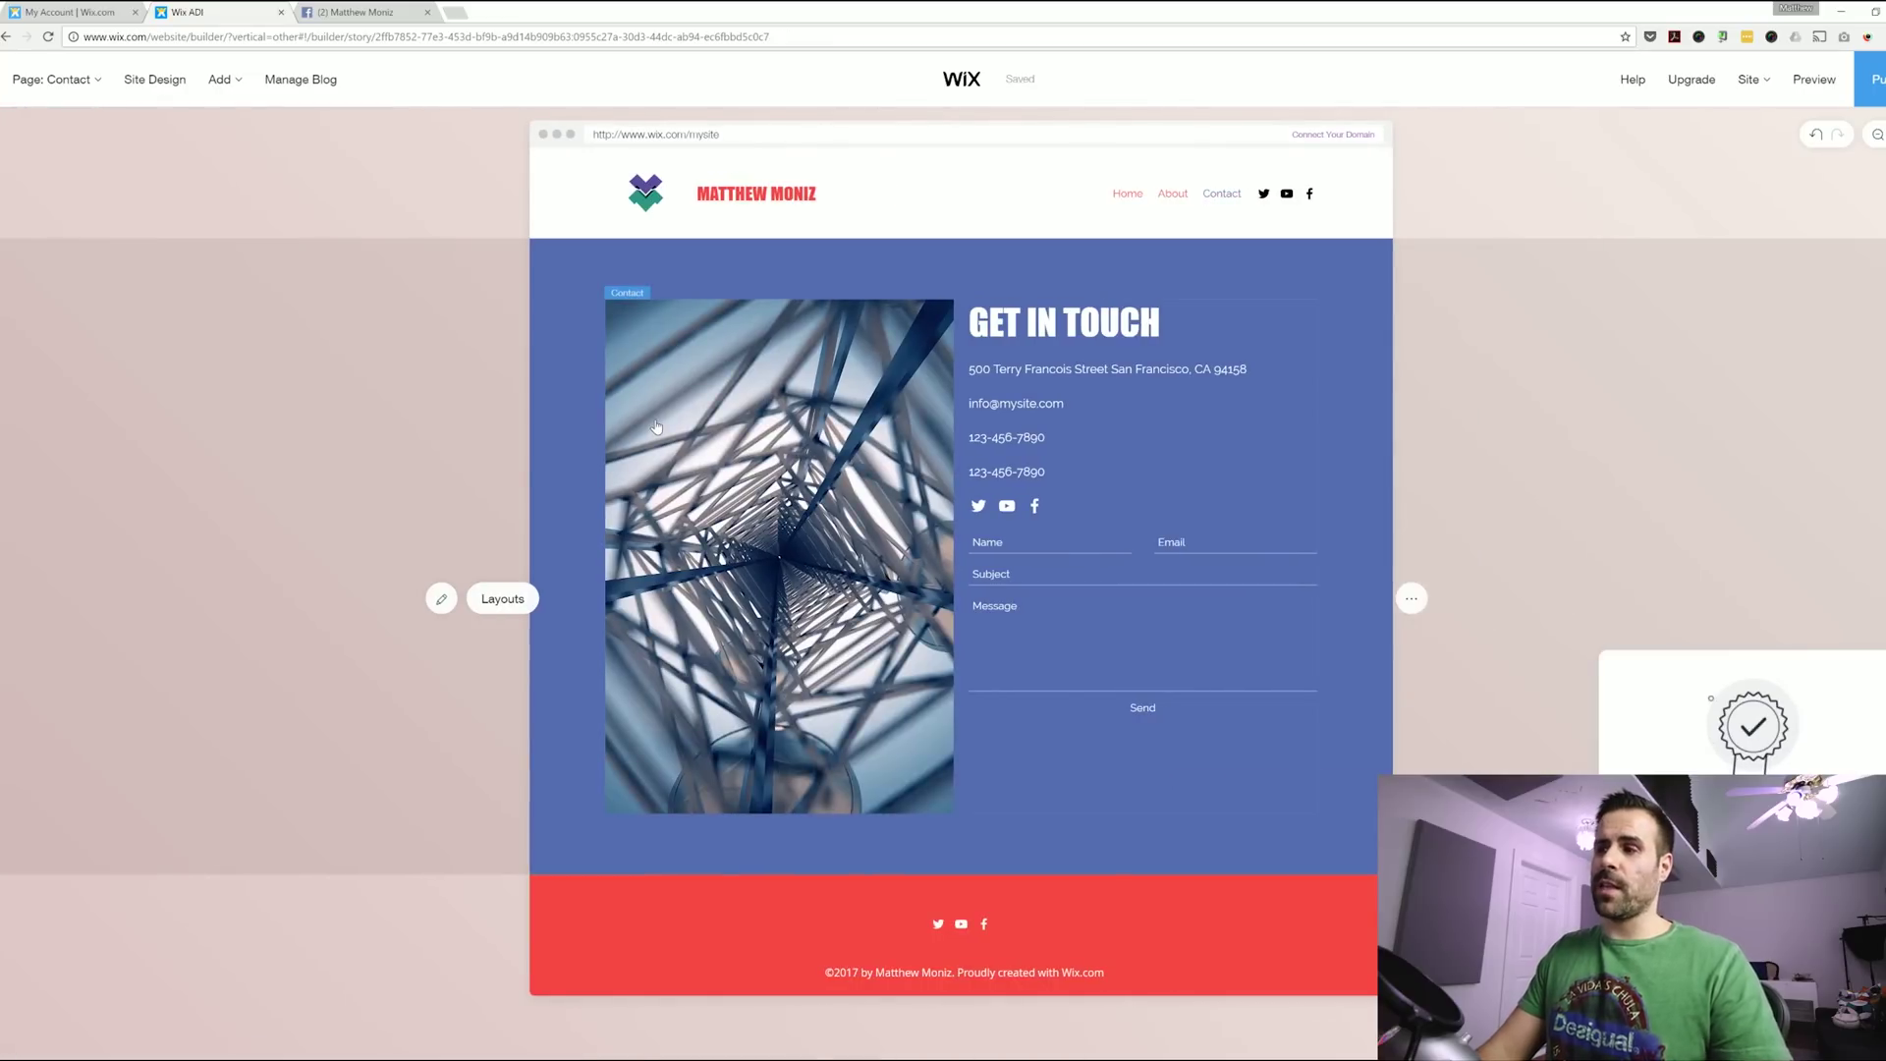
pyautogui.click(990, 639)
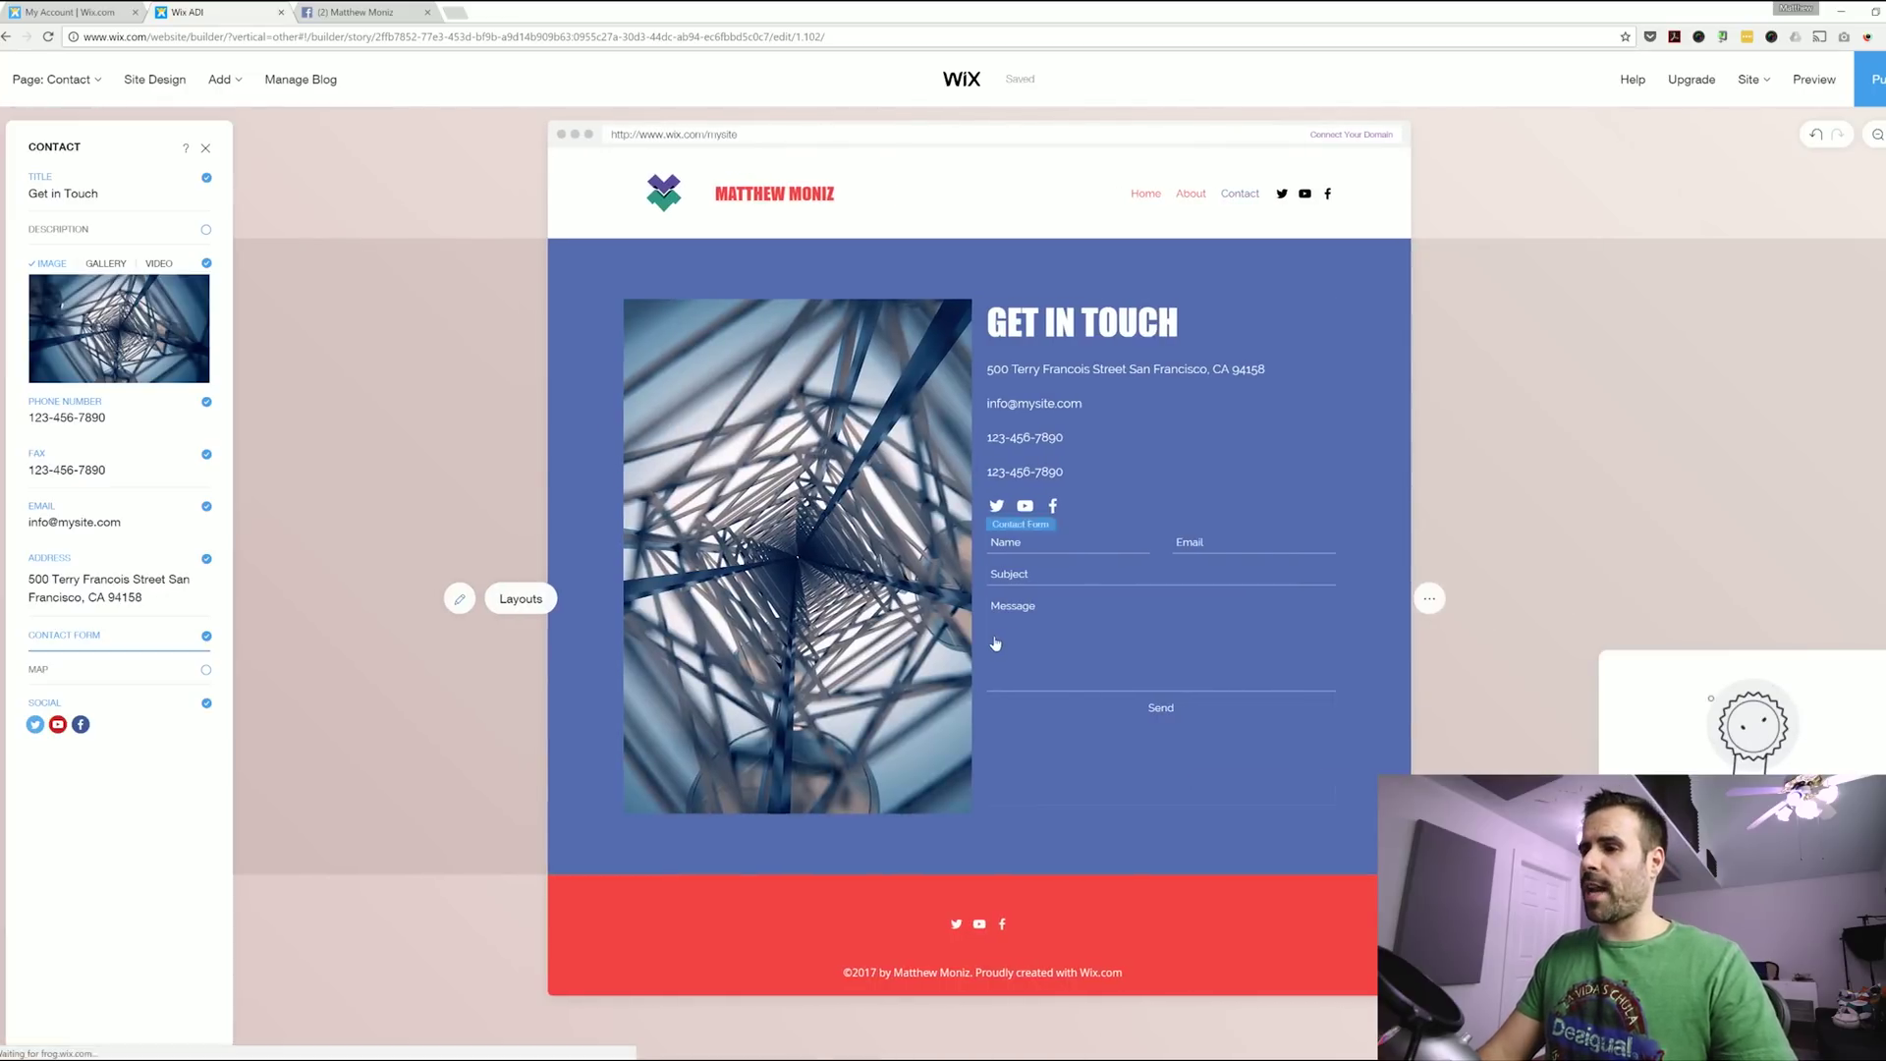
pyautogui.moveTo(142, 381)
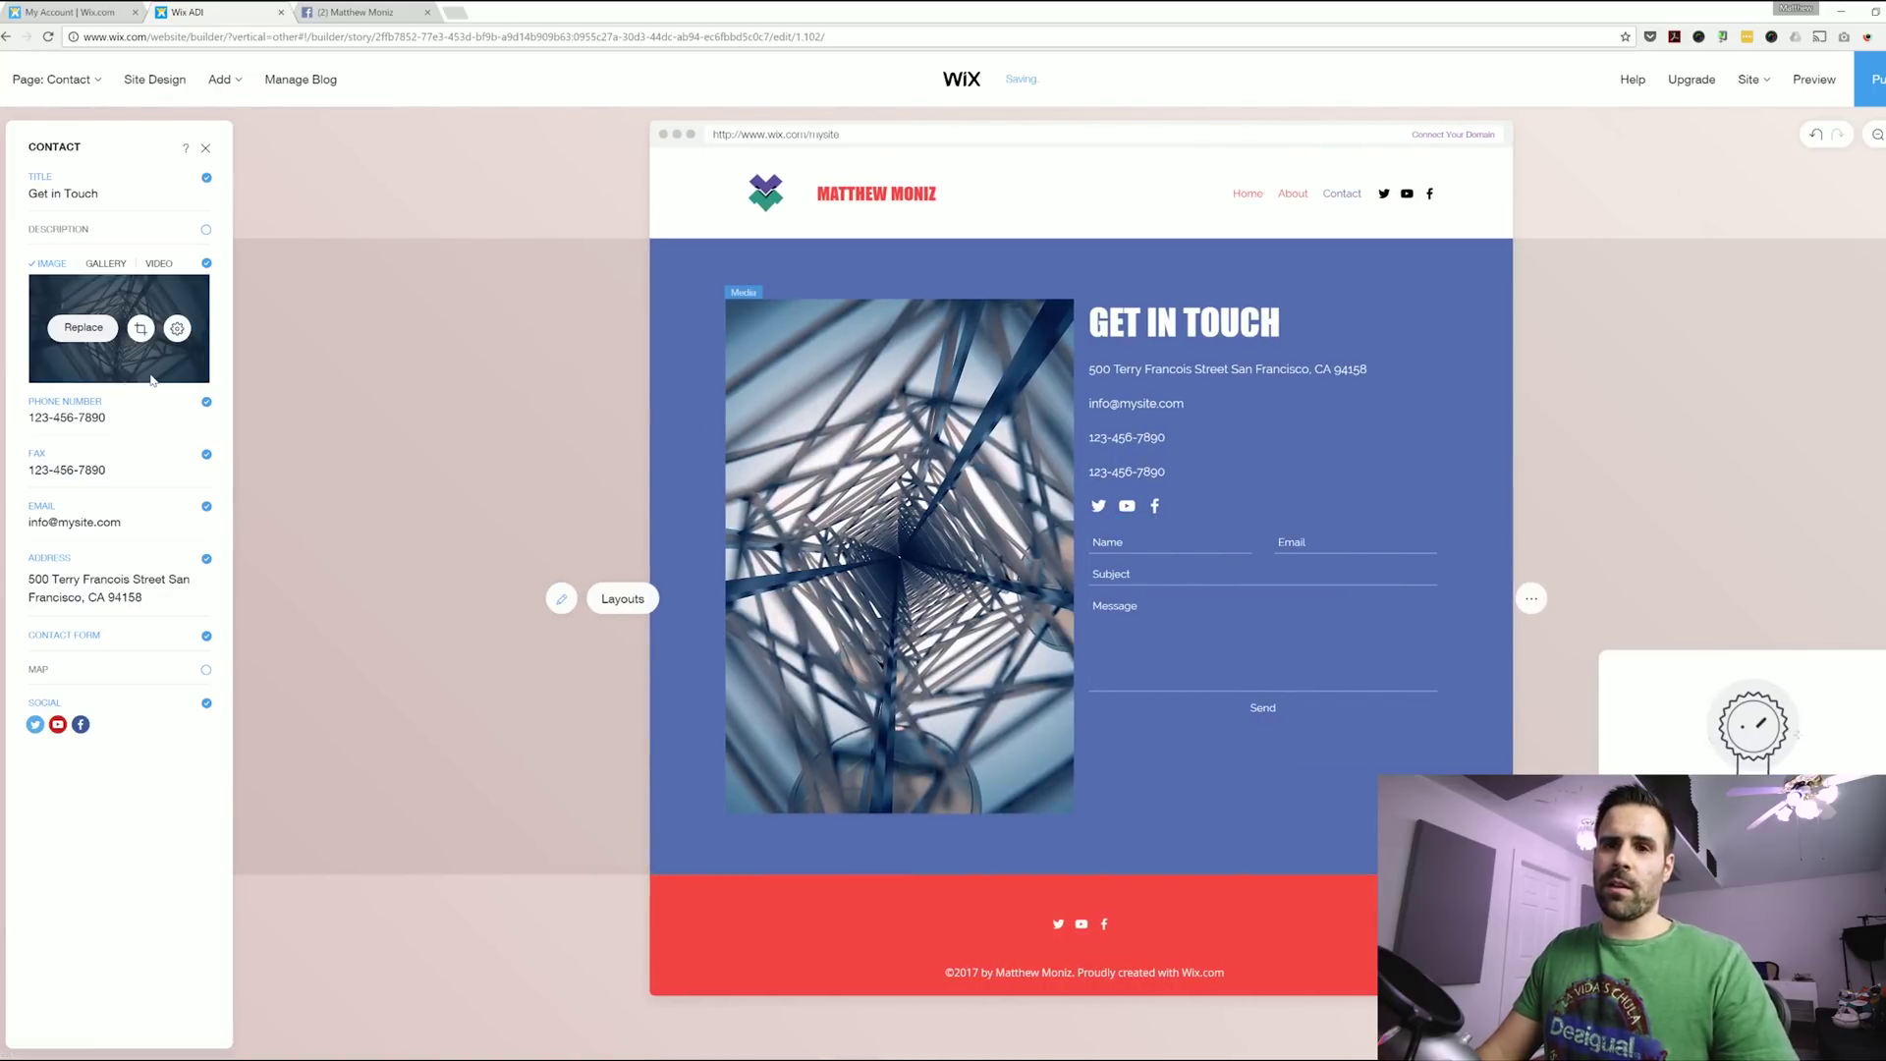
pyautogui.click(206, 147)
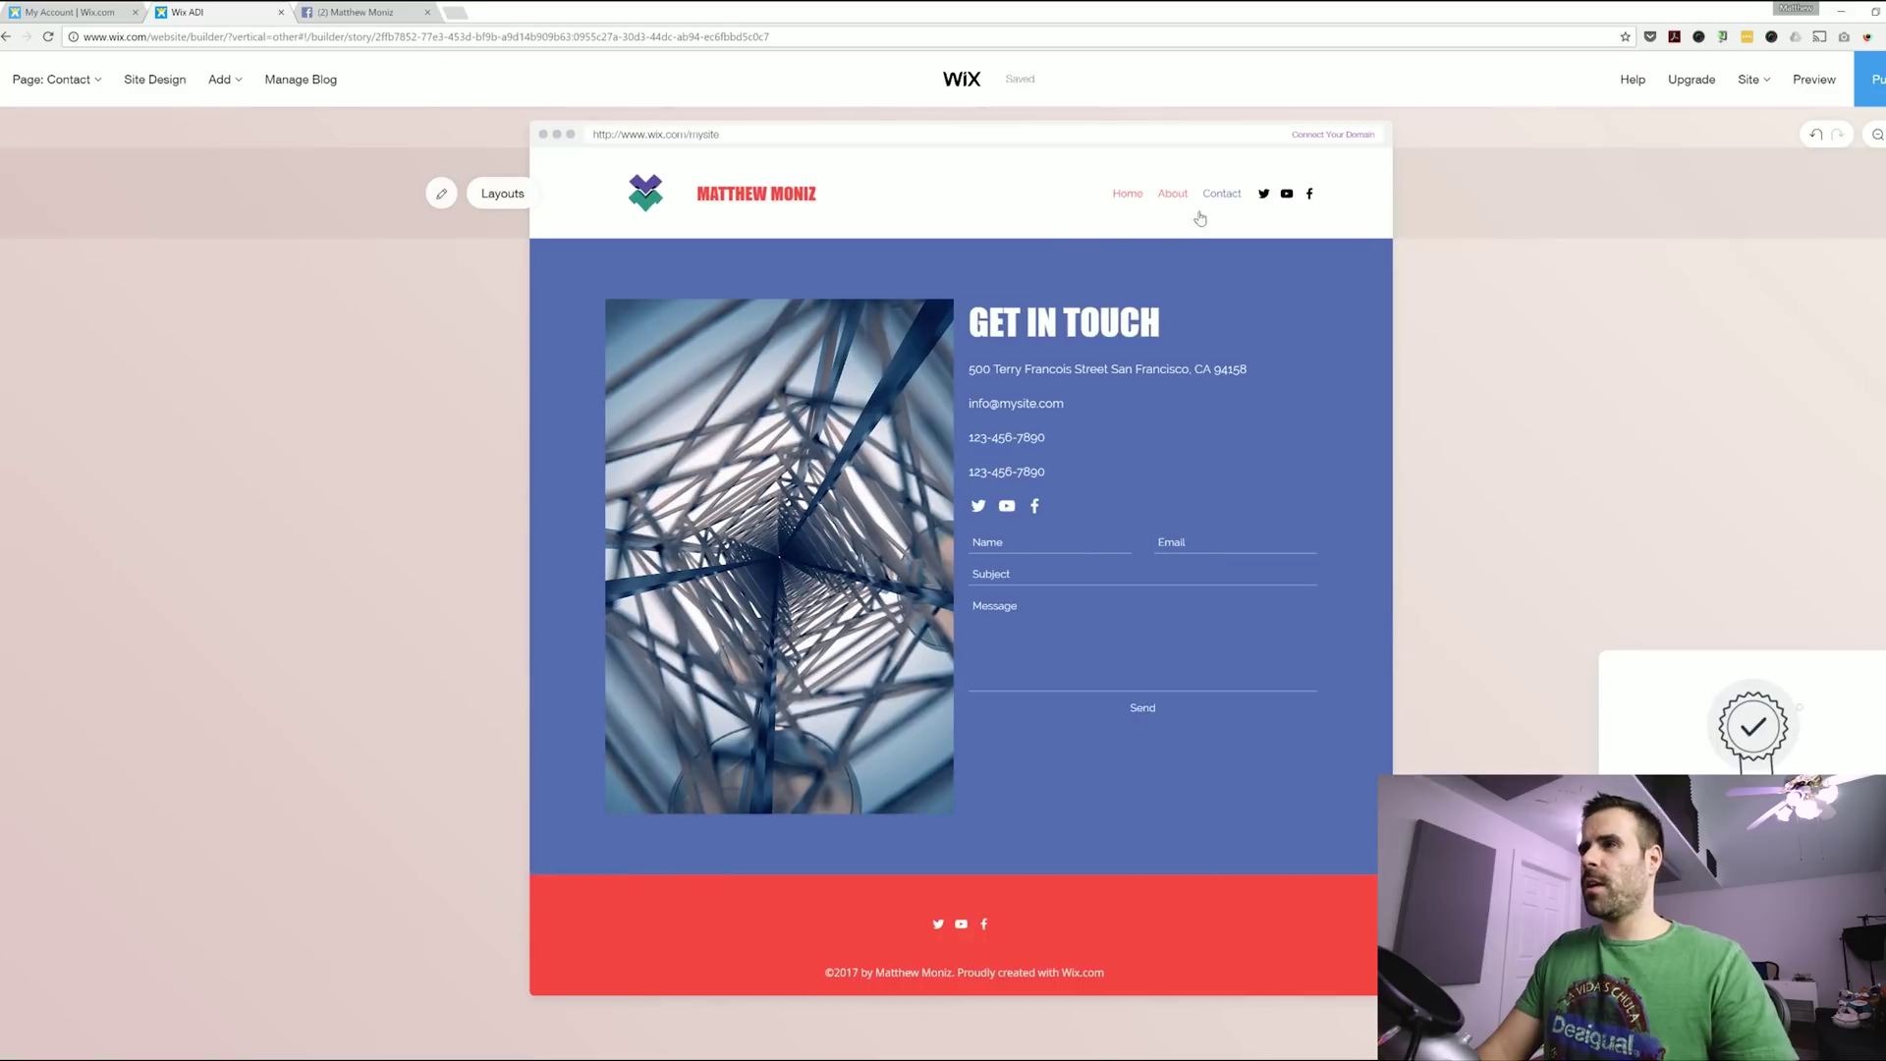
# Add an online store template, creating Shop, Product, Cart and Thank You pages.
pyautogui.click(93, 84)
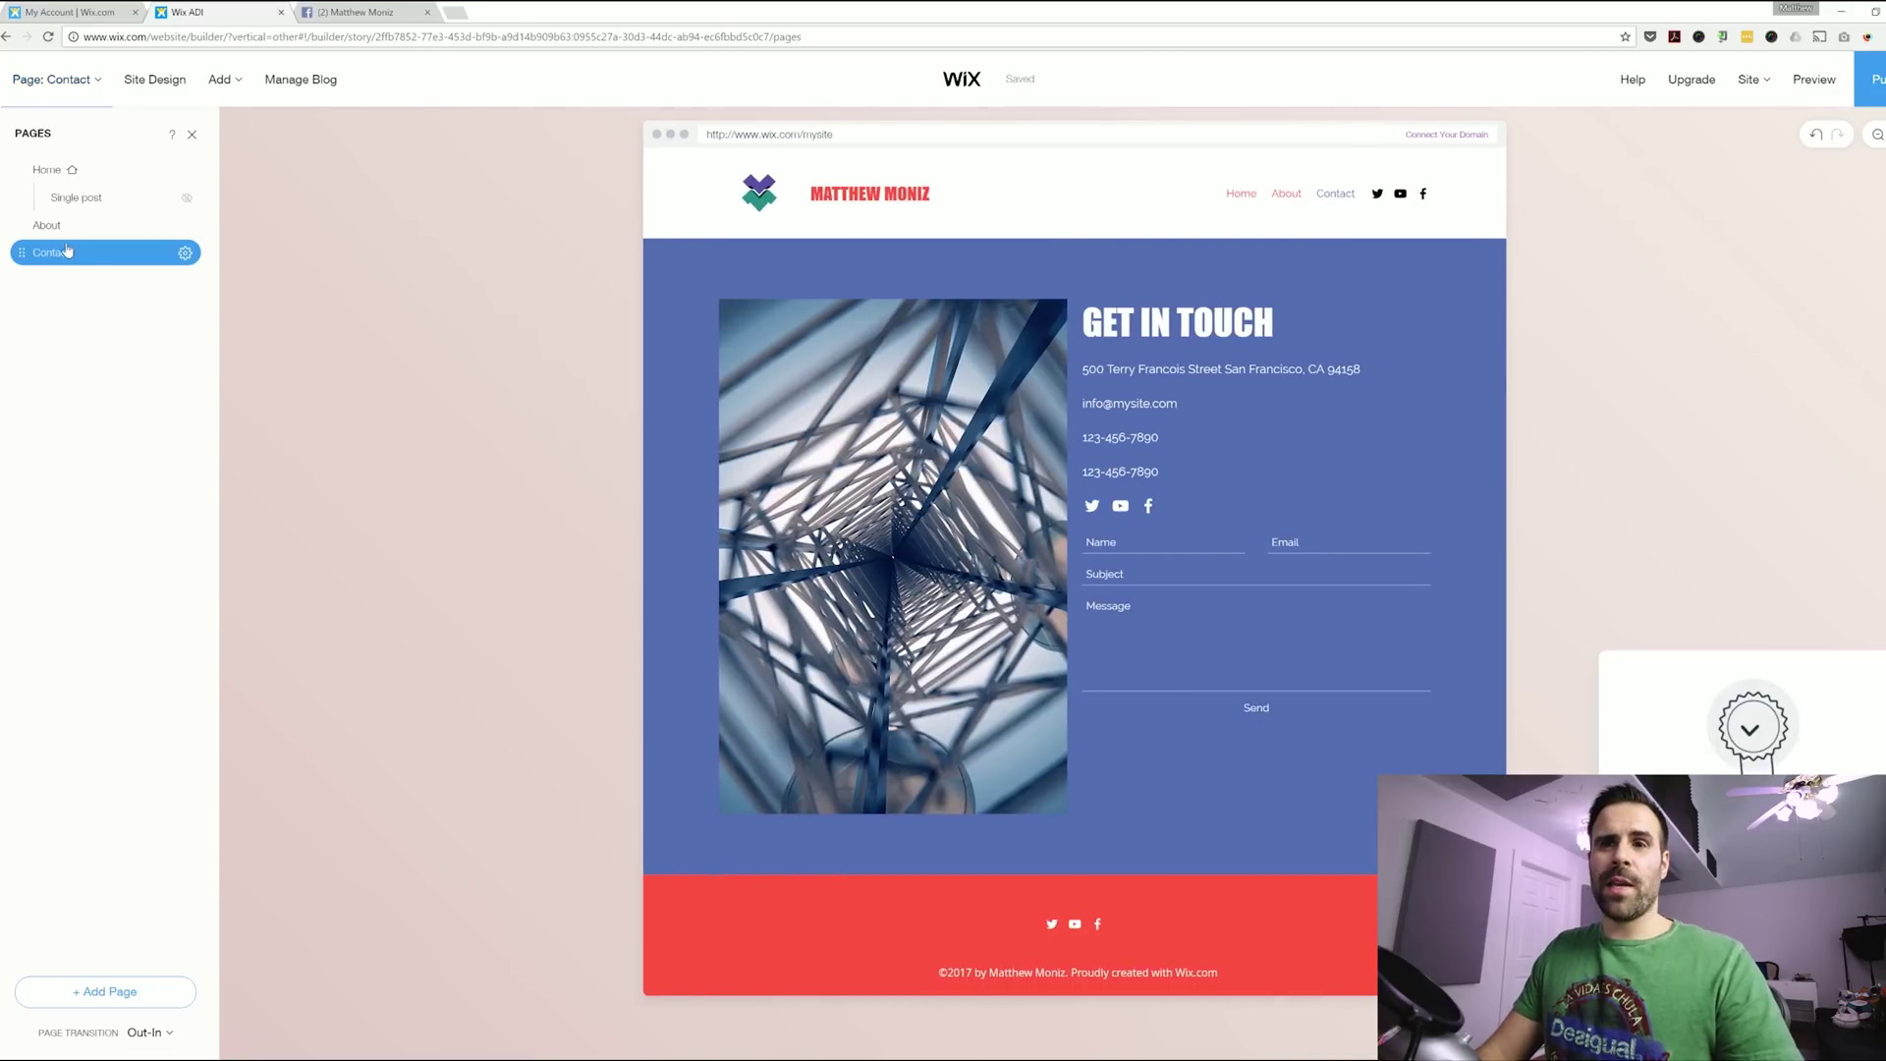
pyautogui.click(78, 992)
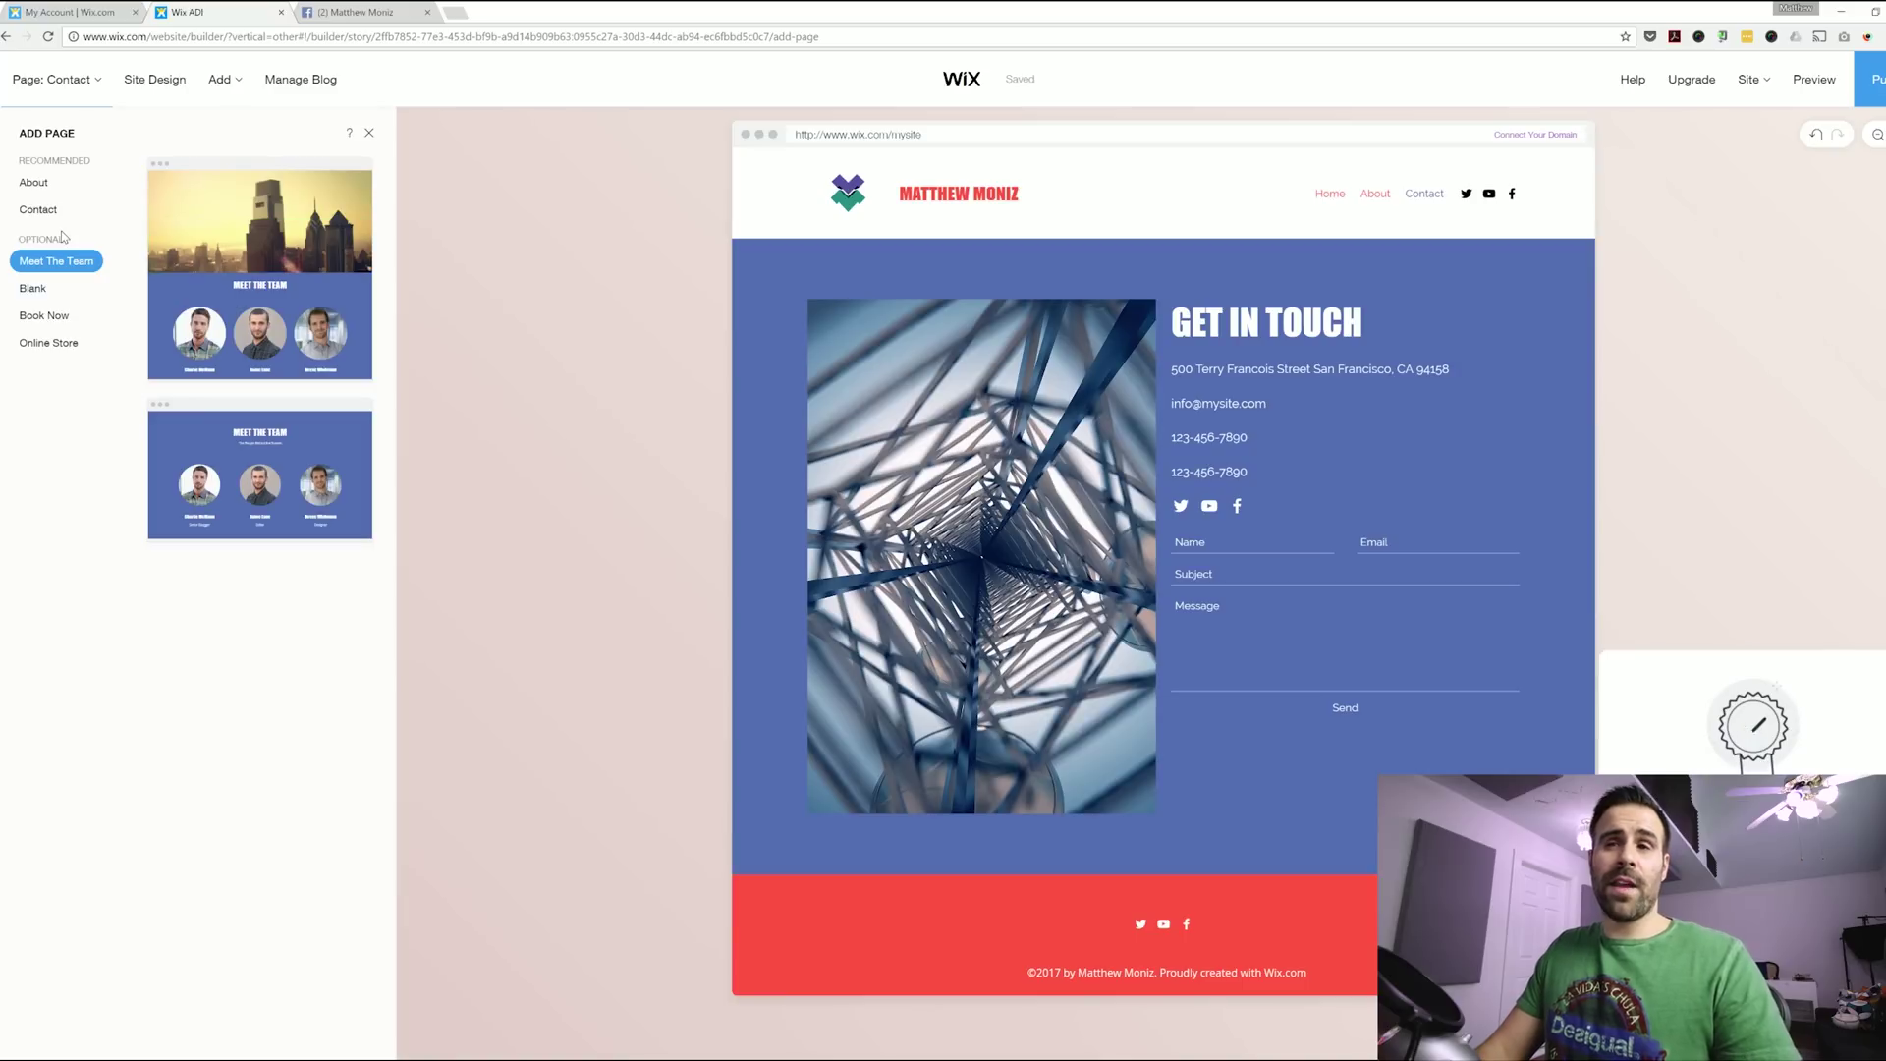
pyautogui.click(49, 344)
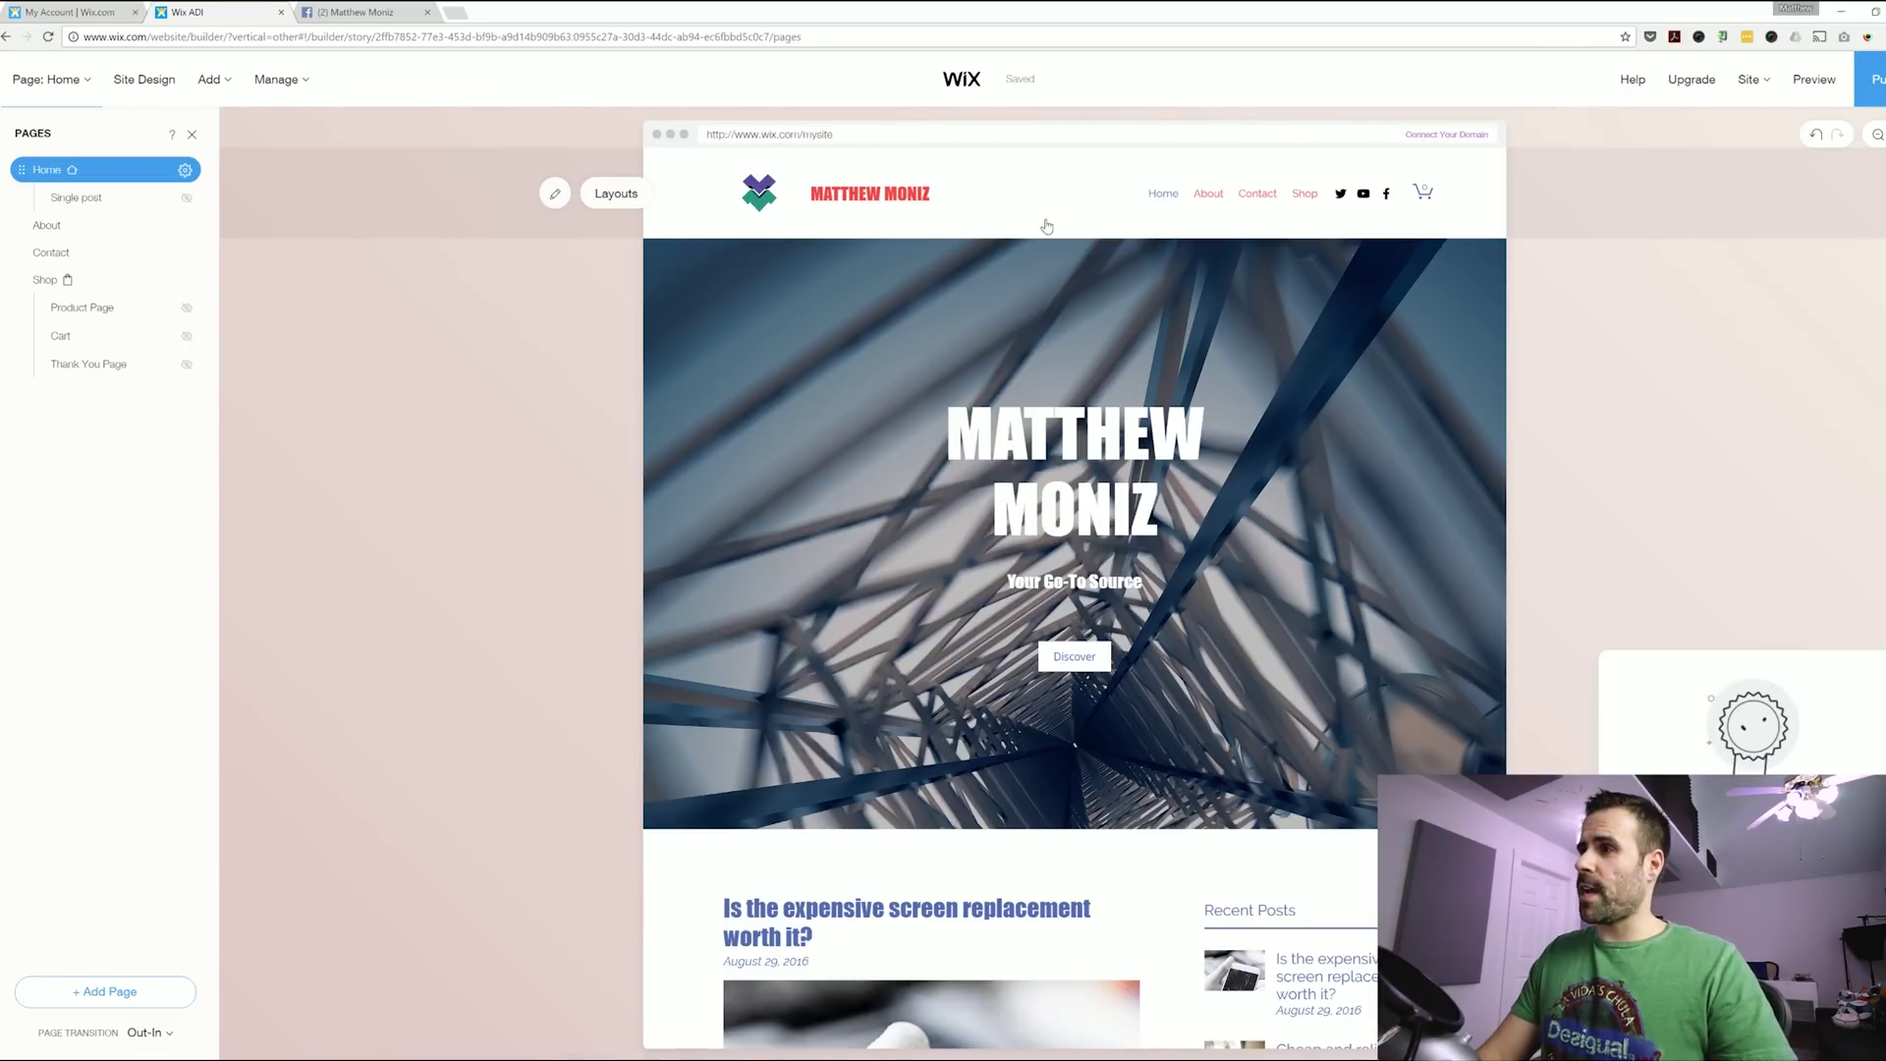
pyautogui.scroll(-1, 1053, 230)
# Choose Go To Editor from the Site menu to move the site into the full Wix Editor.
pyautogui.scroll(1, 1053, 230)
pyautogui.moveTo(1776, 87)
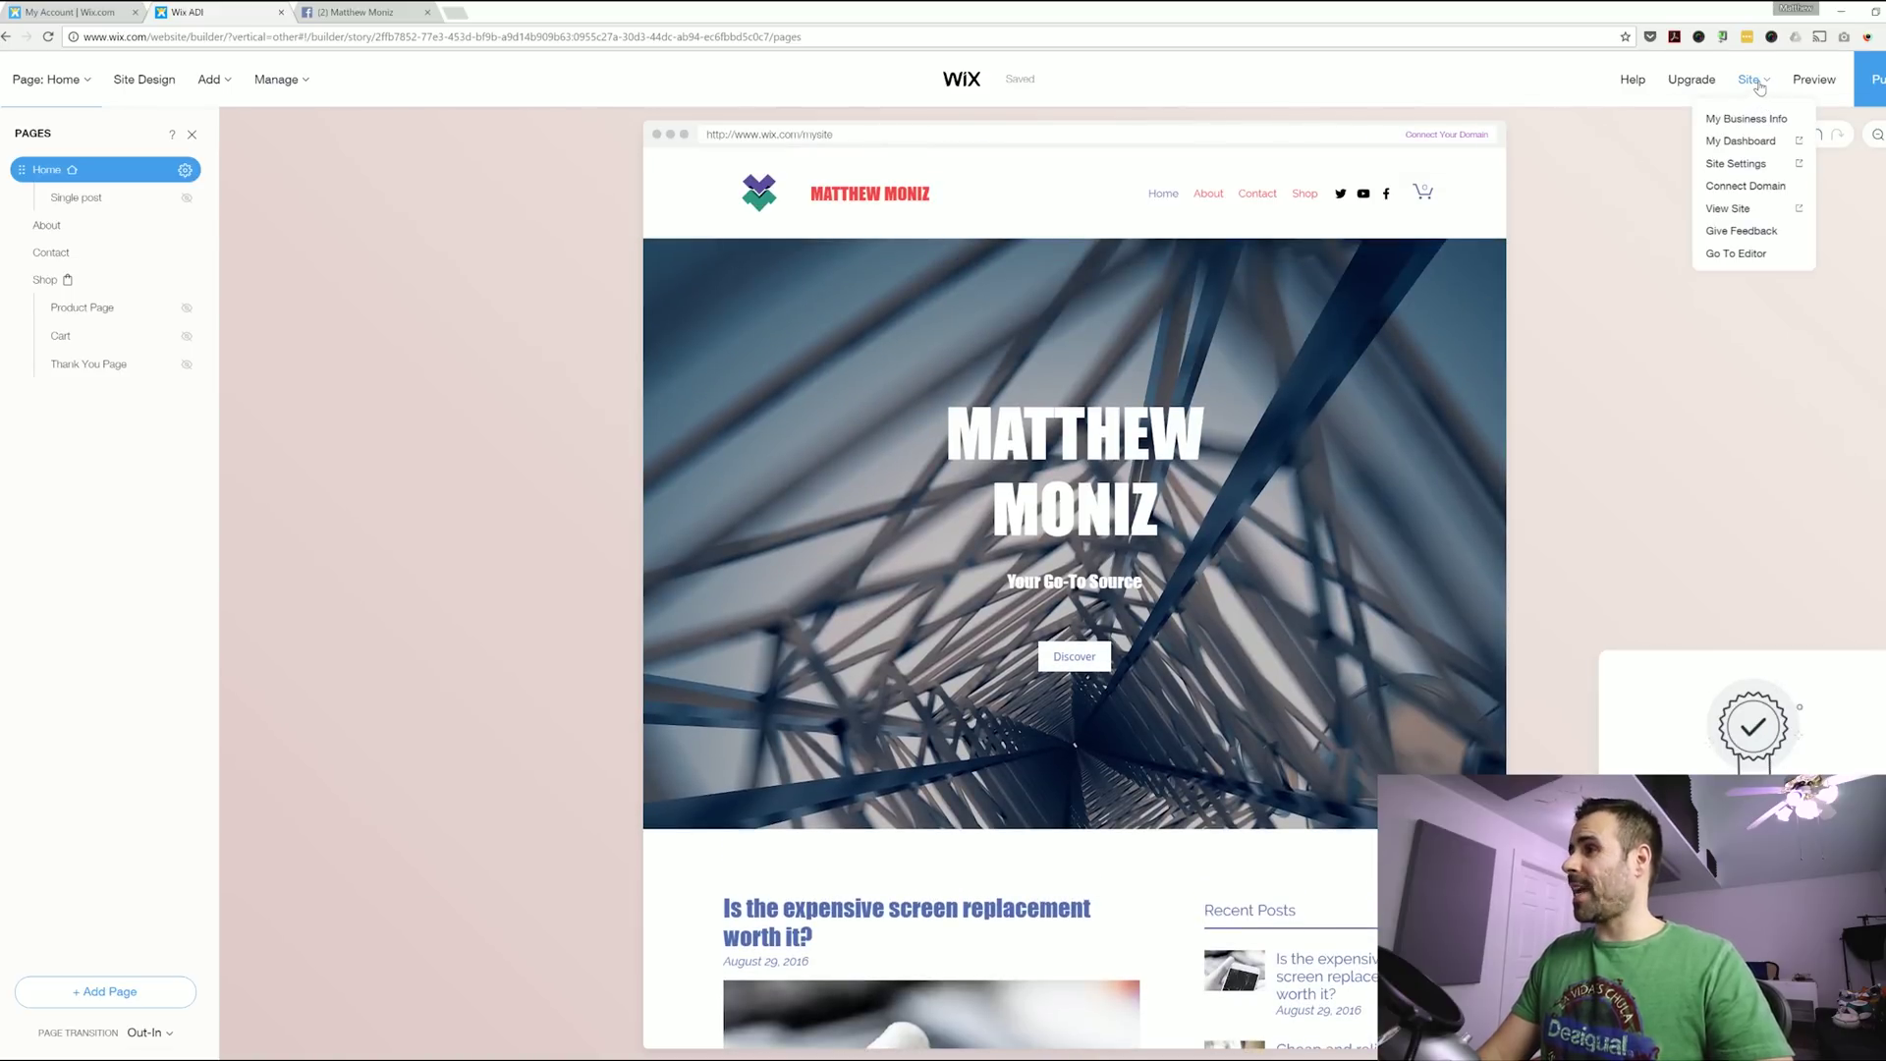
pyautogui.click(1737, 253)
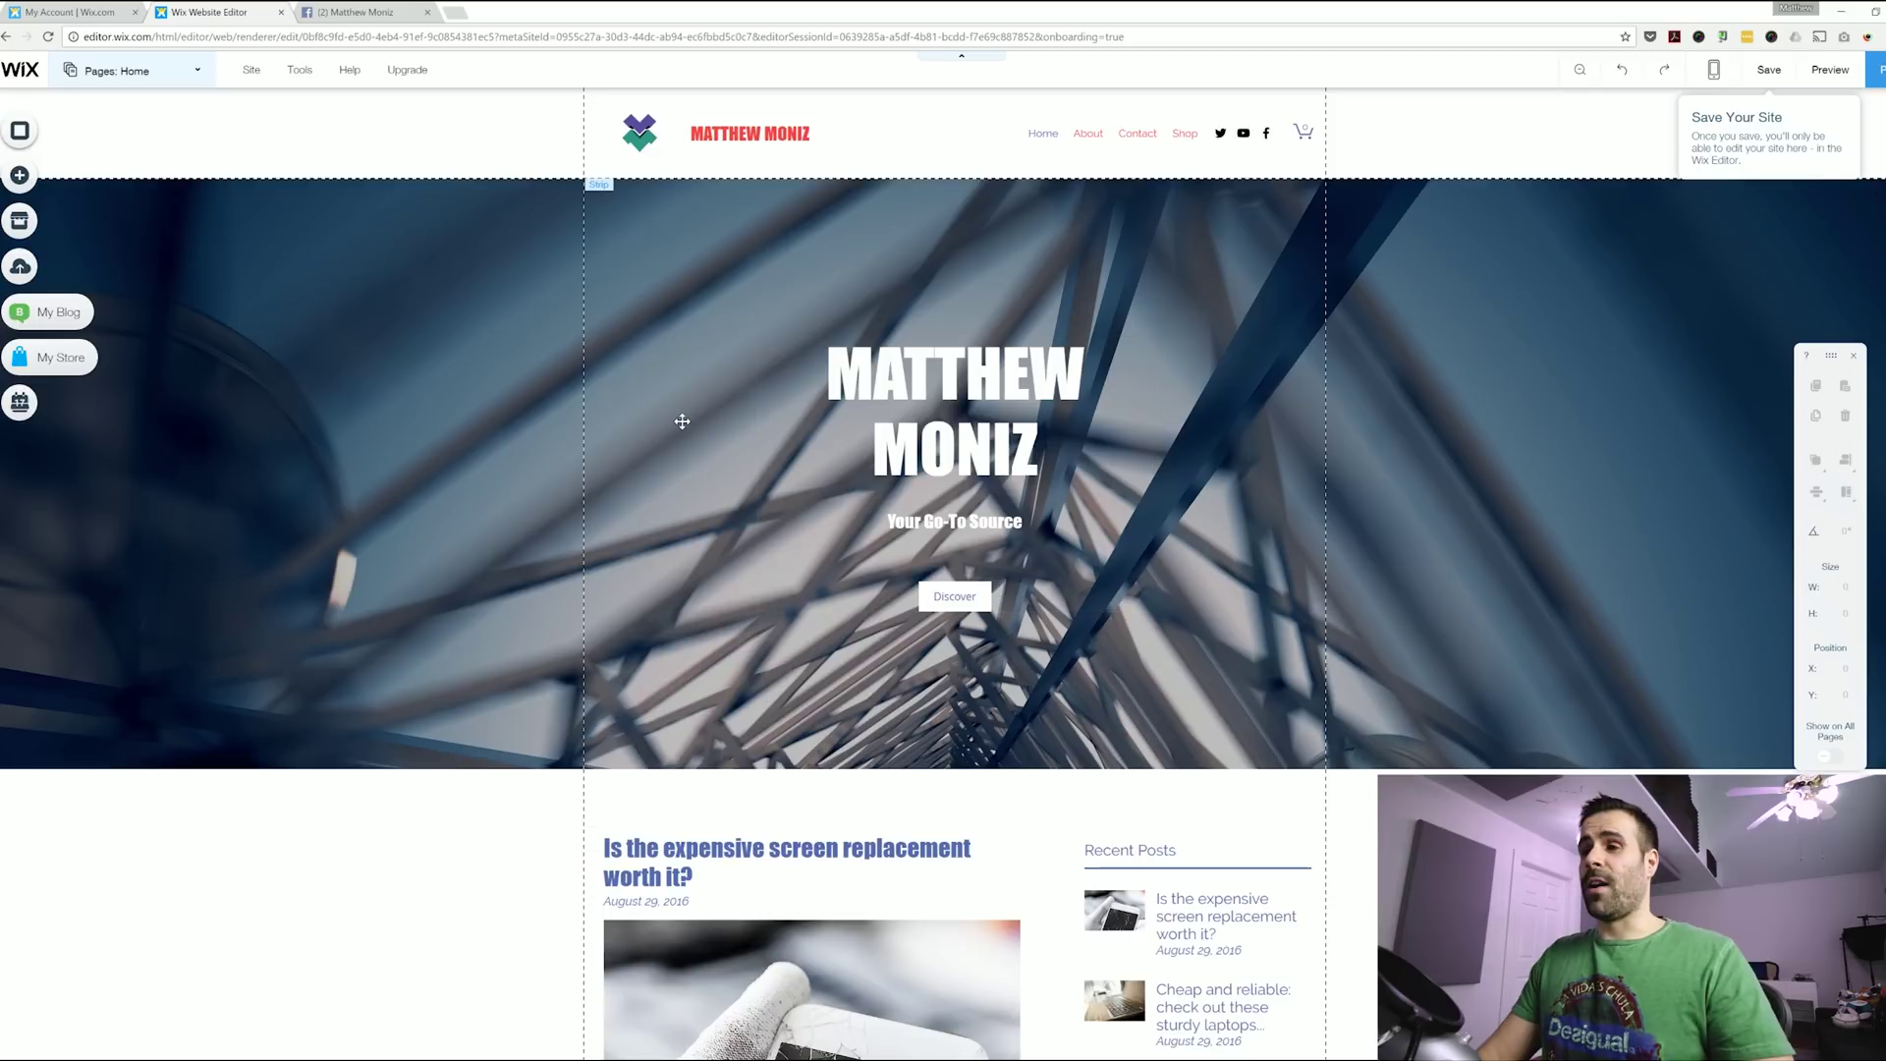
# Replace the hero strip's steel-structure photo with the solid blue-grey colour #7889B9.
pyautogui.click(273, 371)
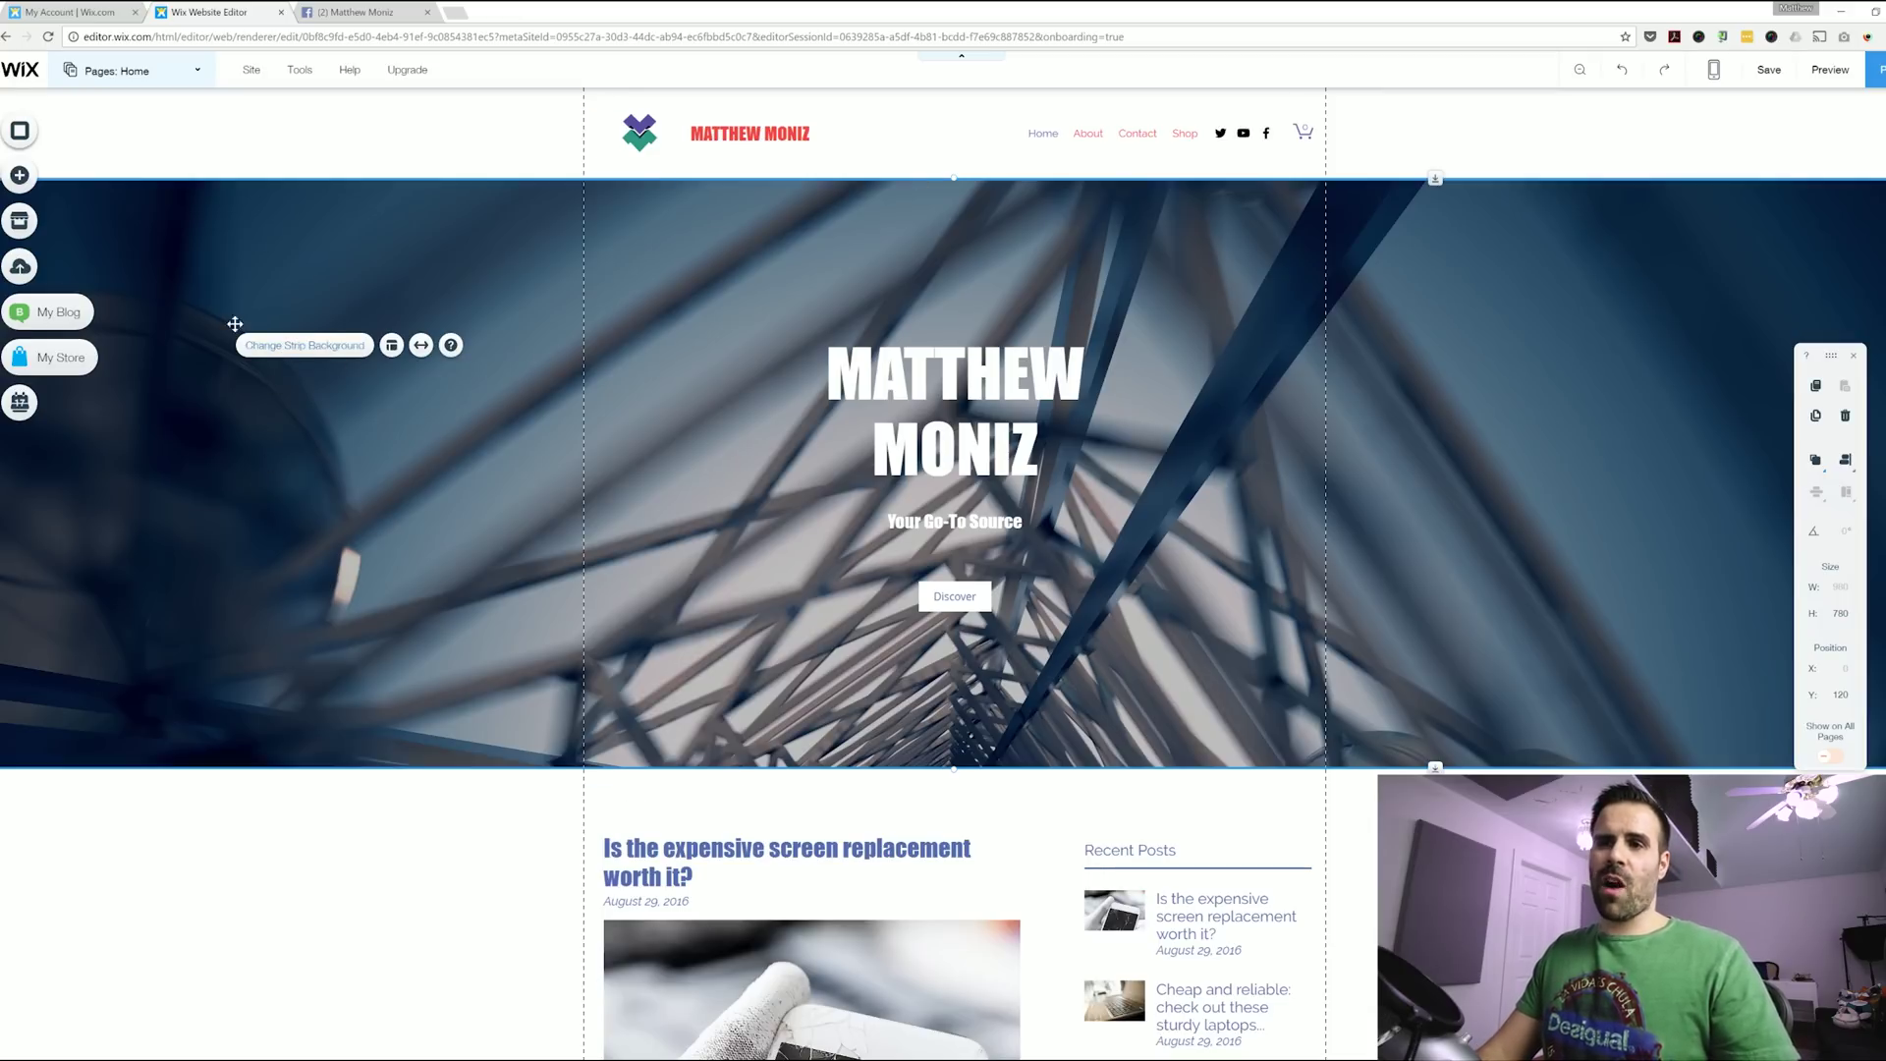
pyautogui.click(296, 345)
pyautogui.scroll(-5, 1749, 432)
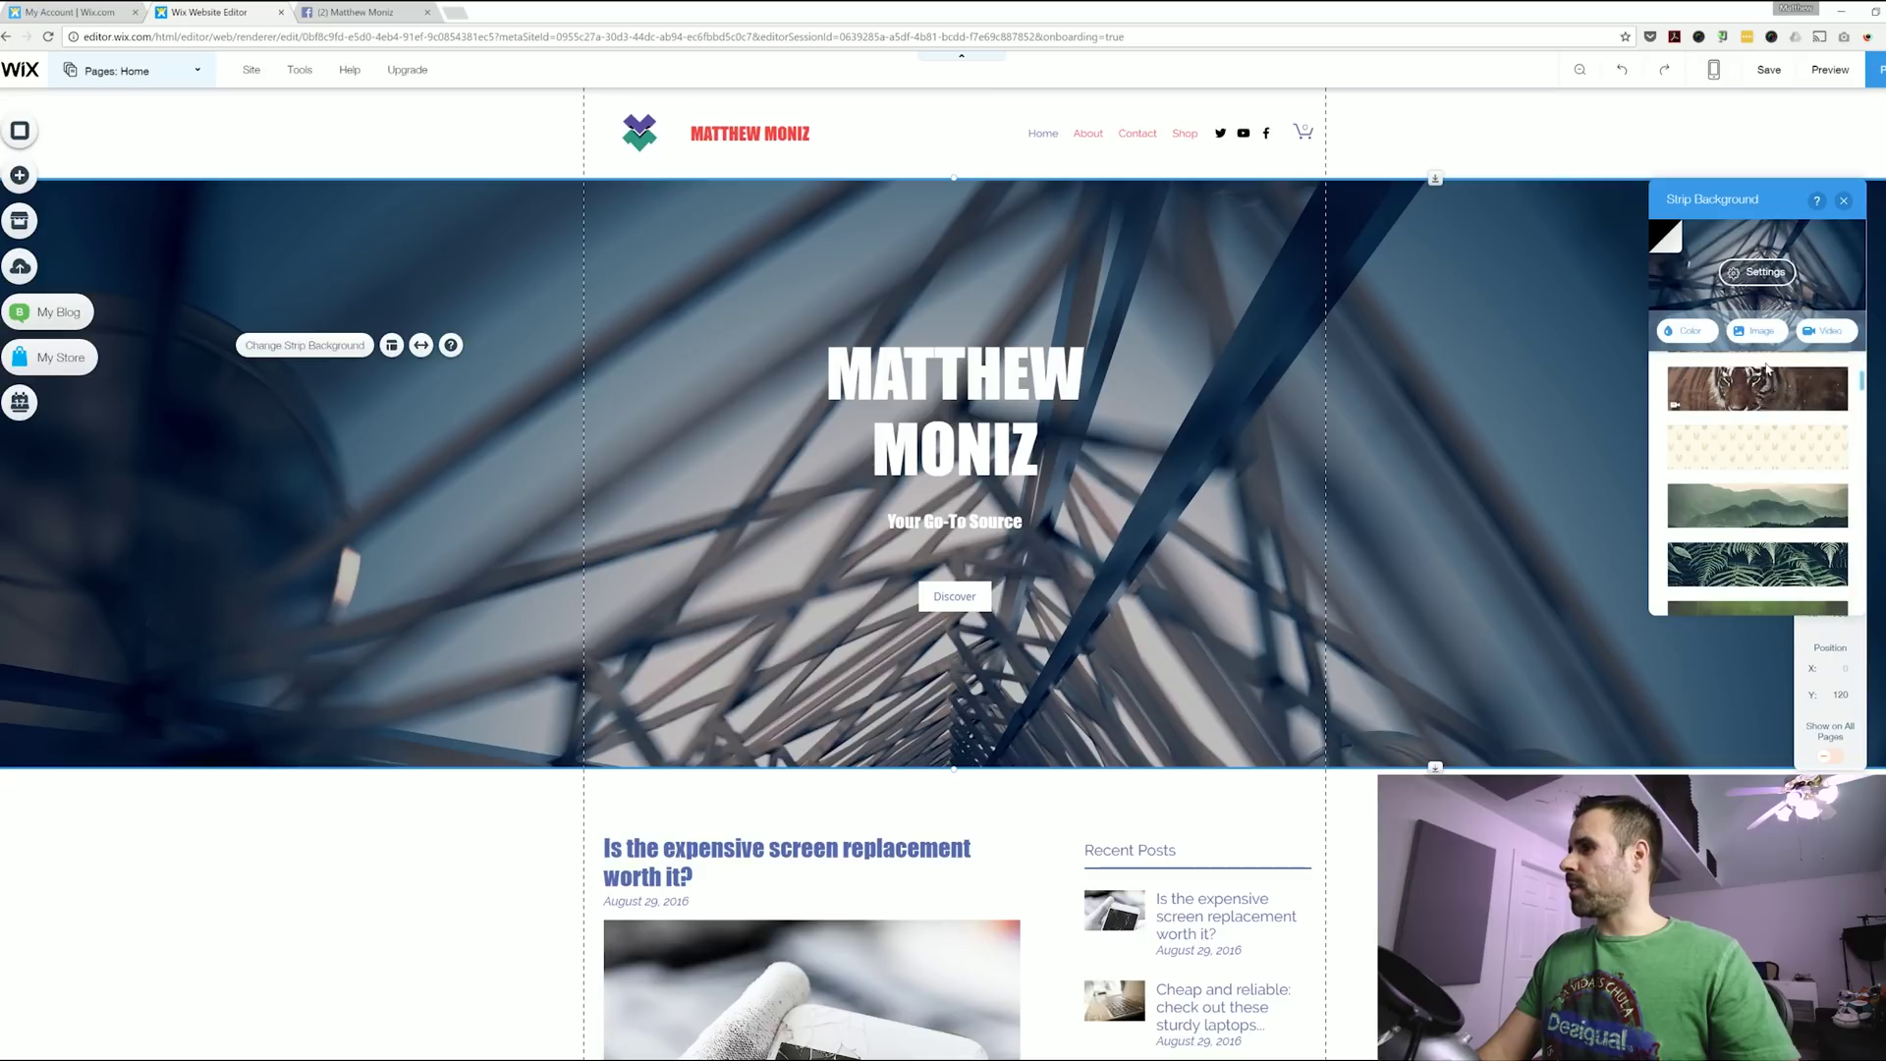
pyautogui.scroll(5, 1773, 436)
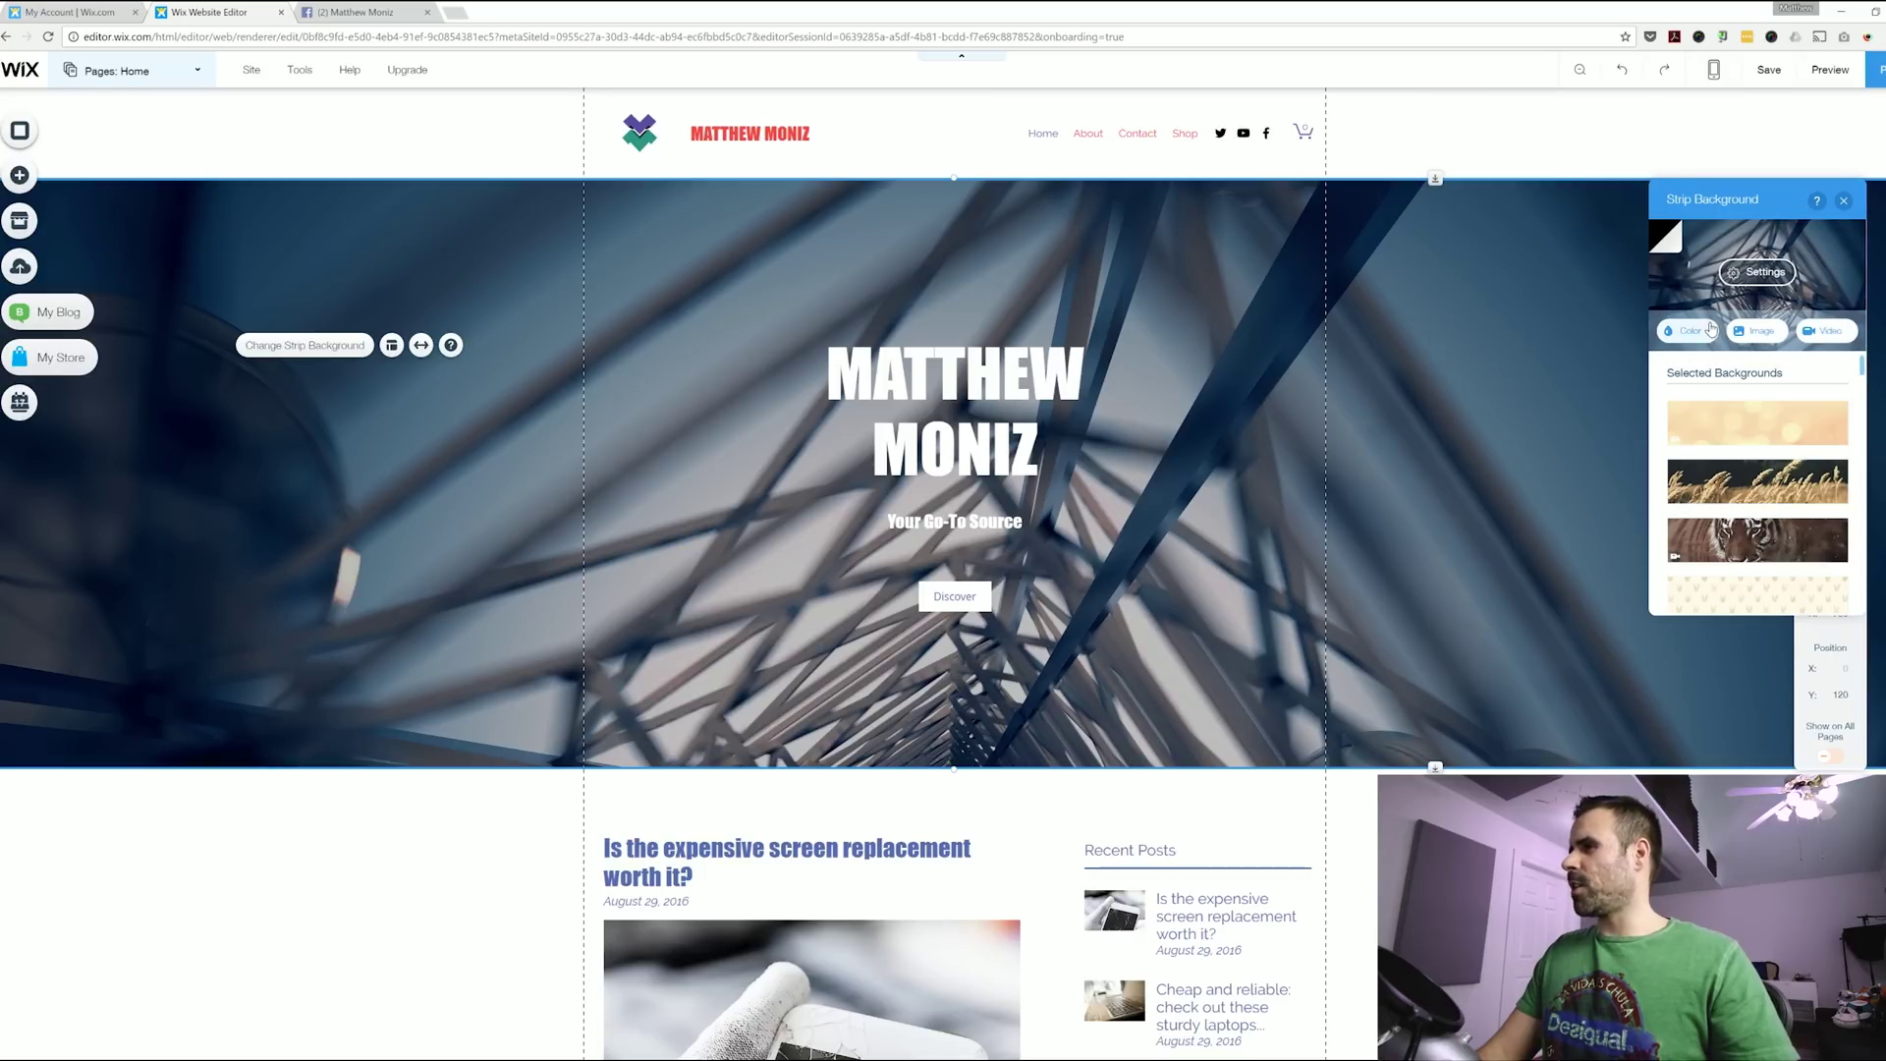
pyautogui.click(1689, 331)
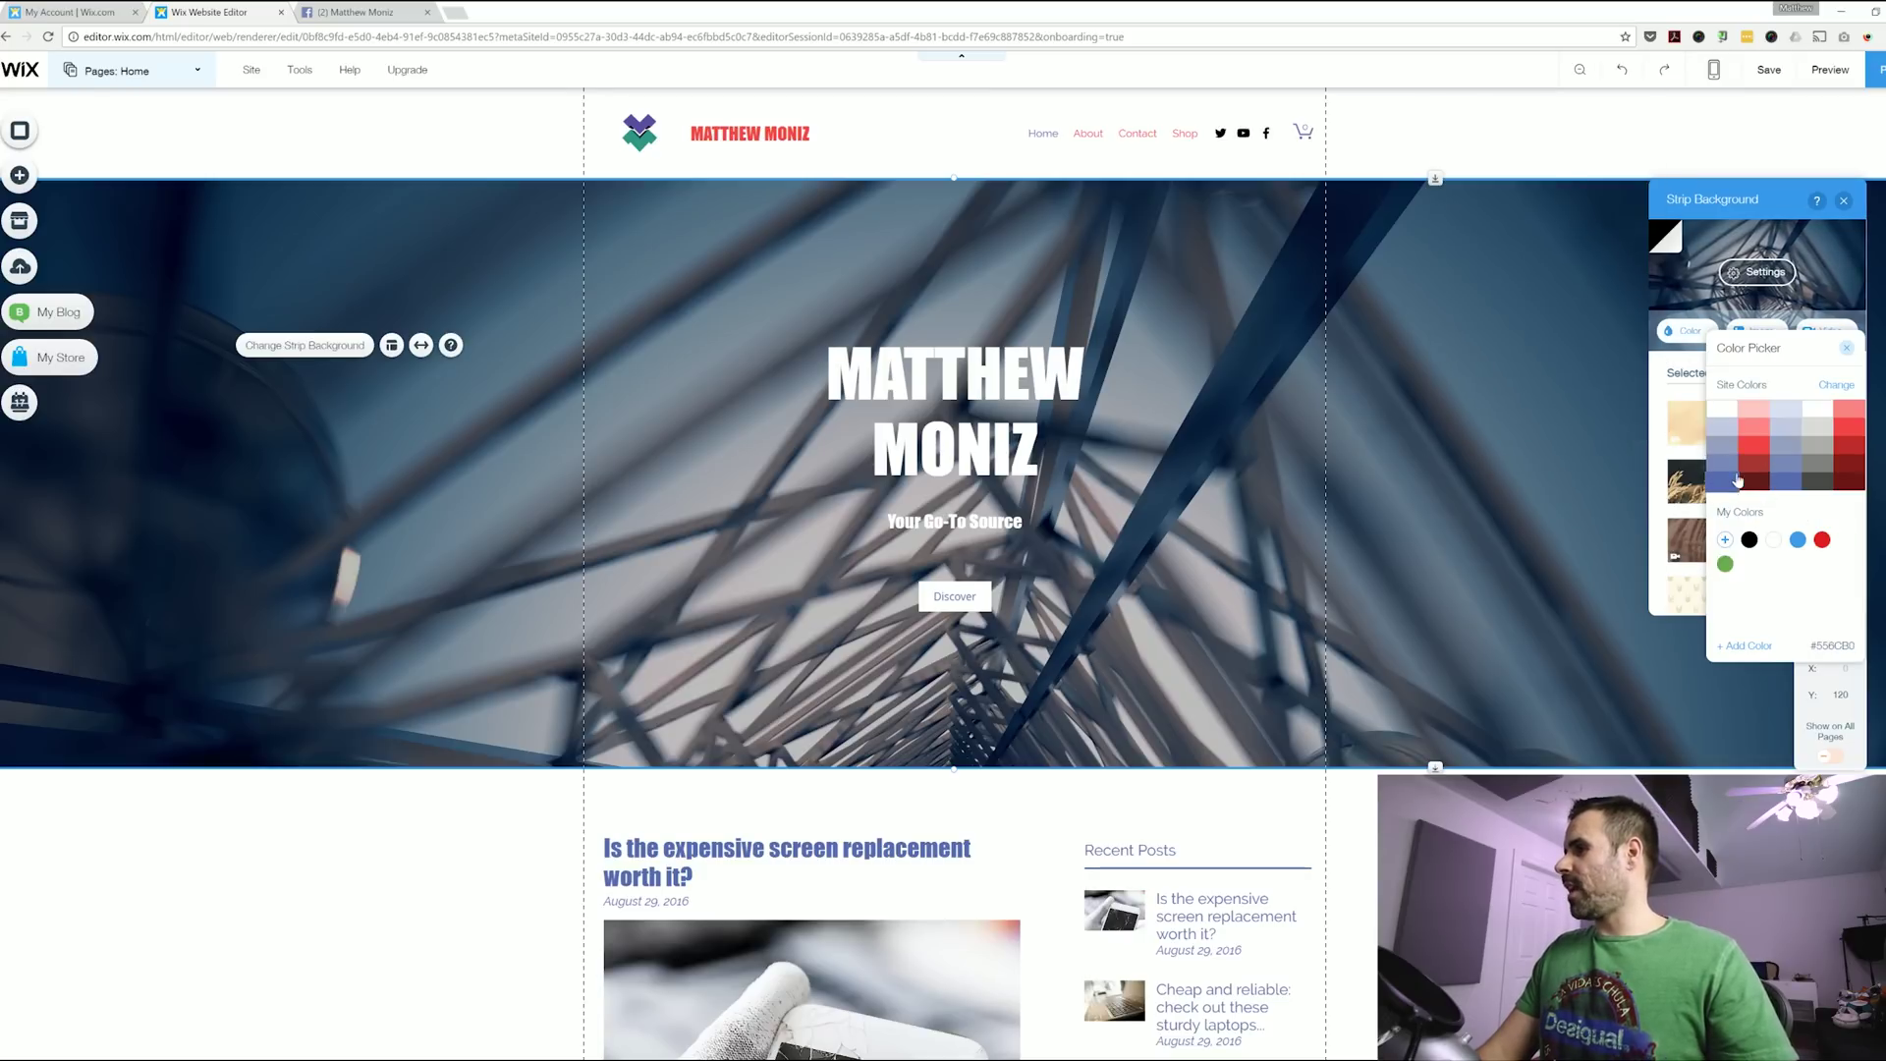
pyautogui.click(1786, 463)
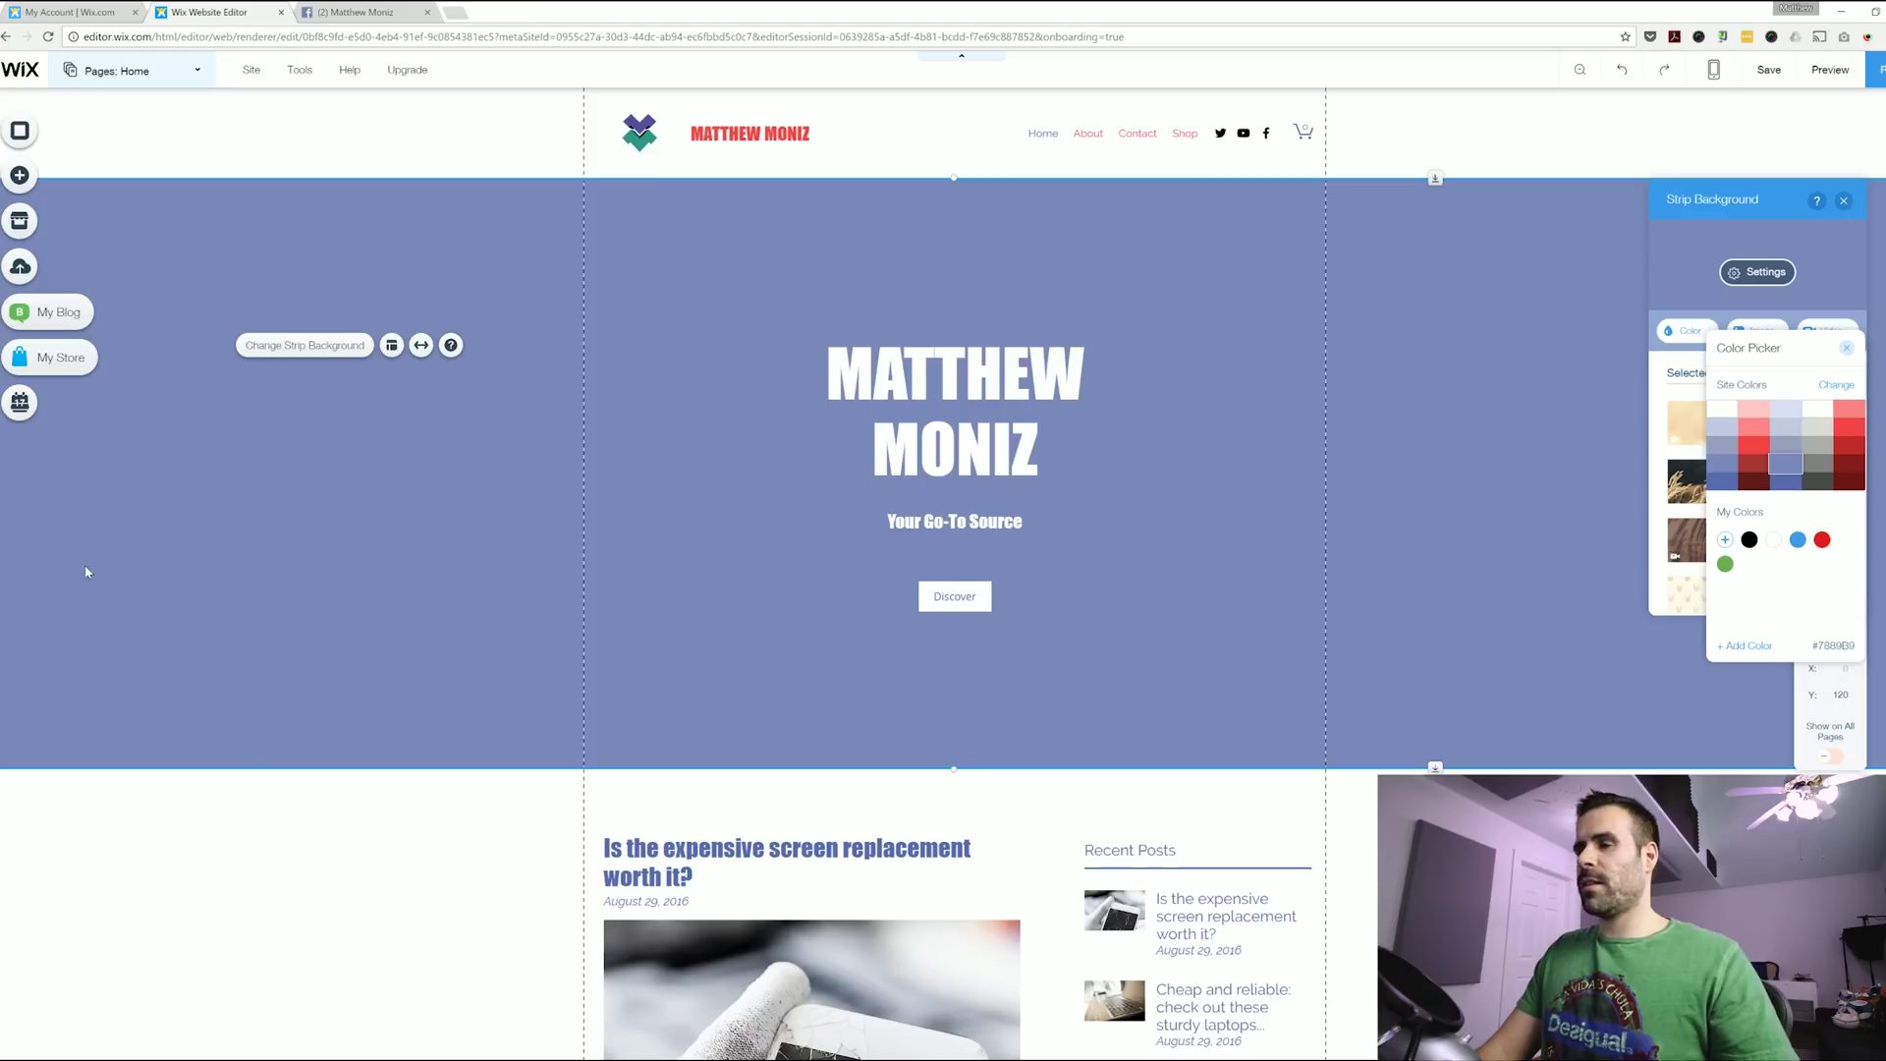
pyautogui.click(1843, 204)
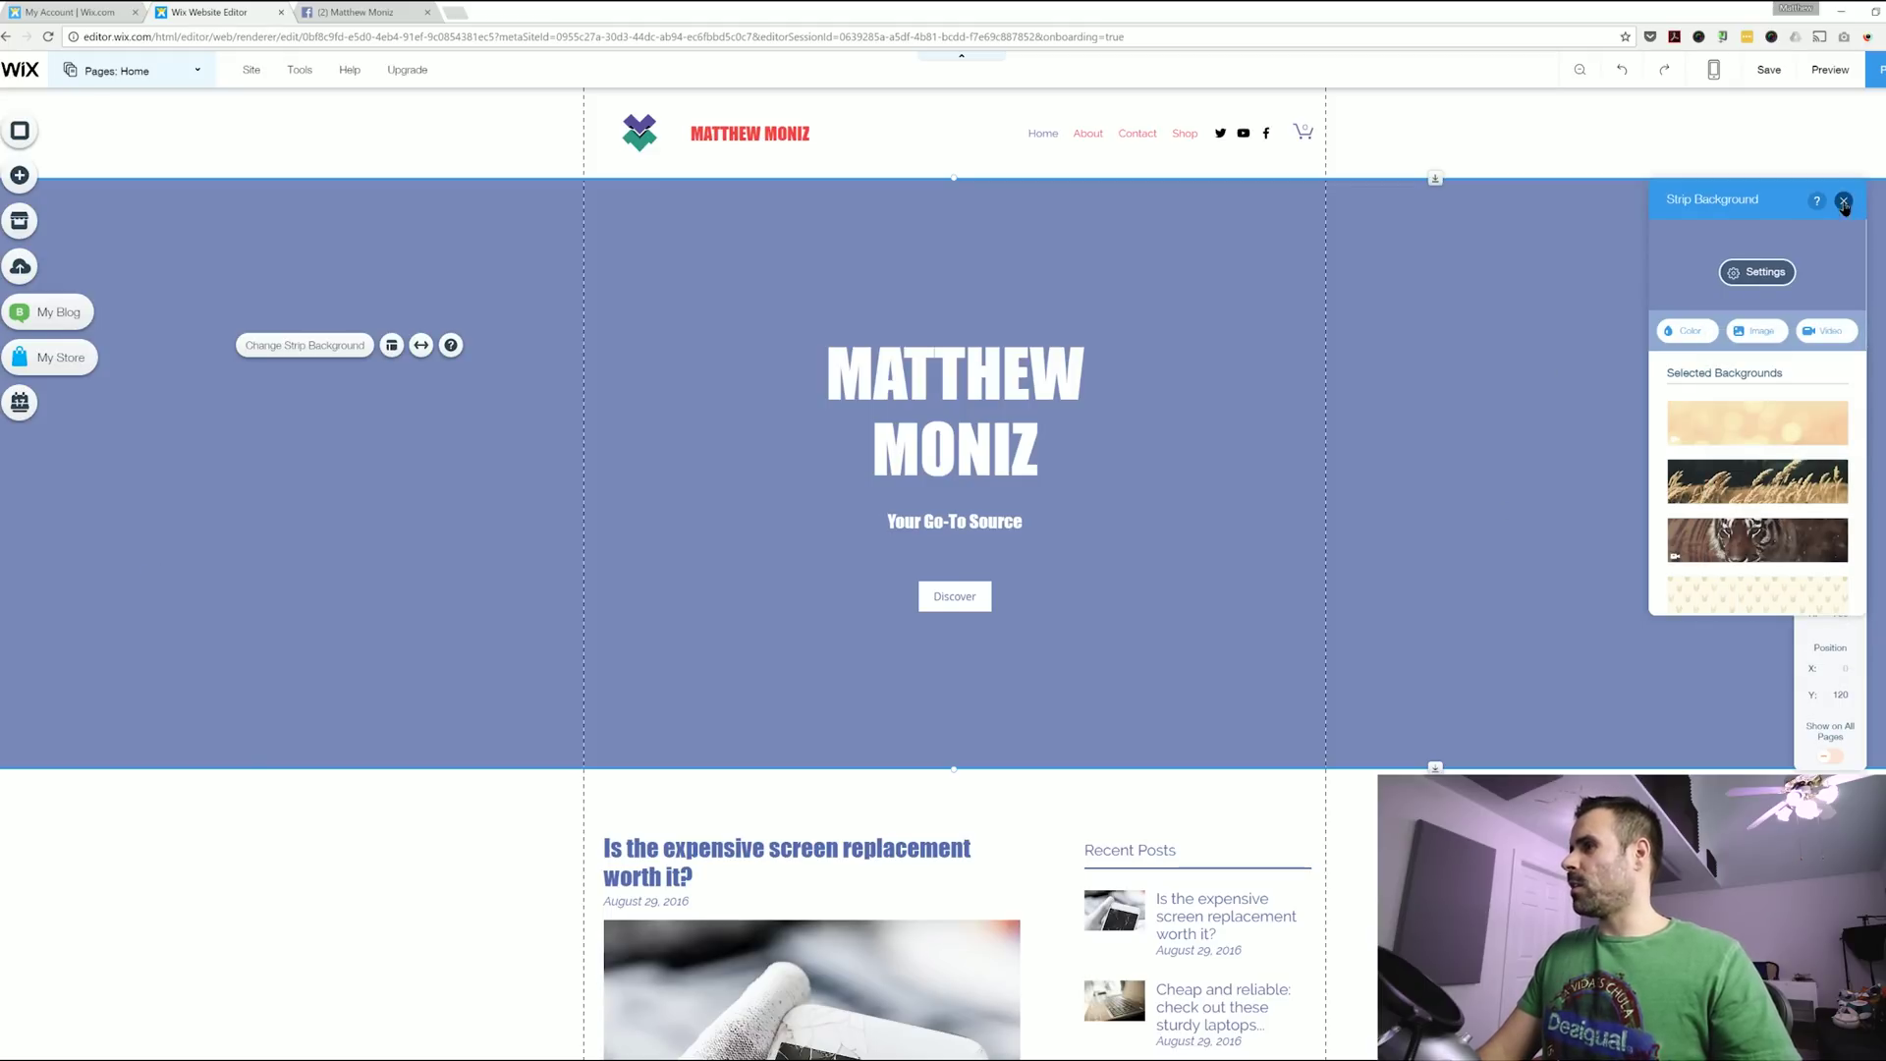
pyautogui.click(1611, 531)
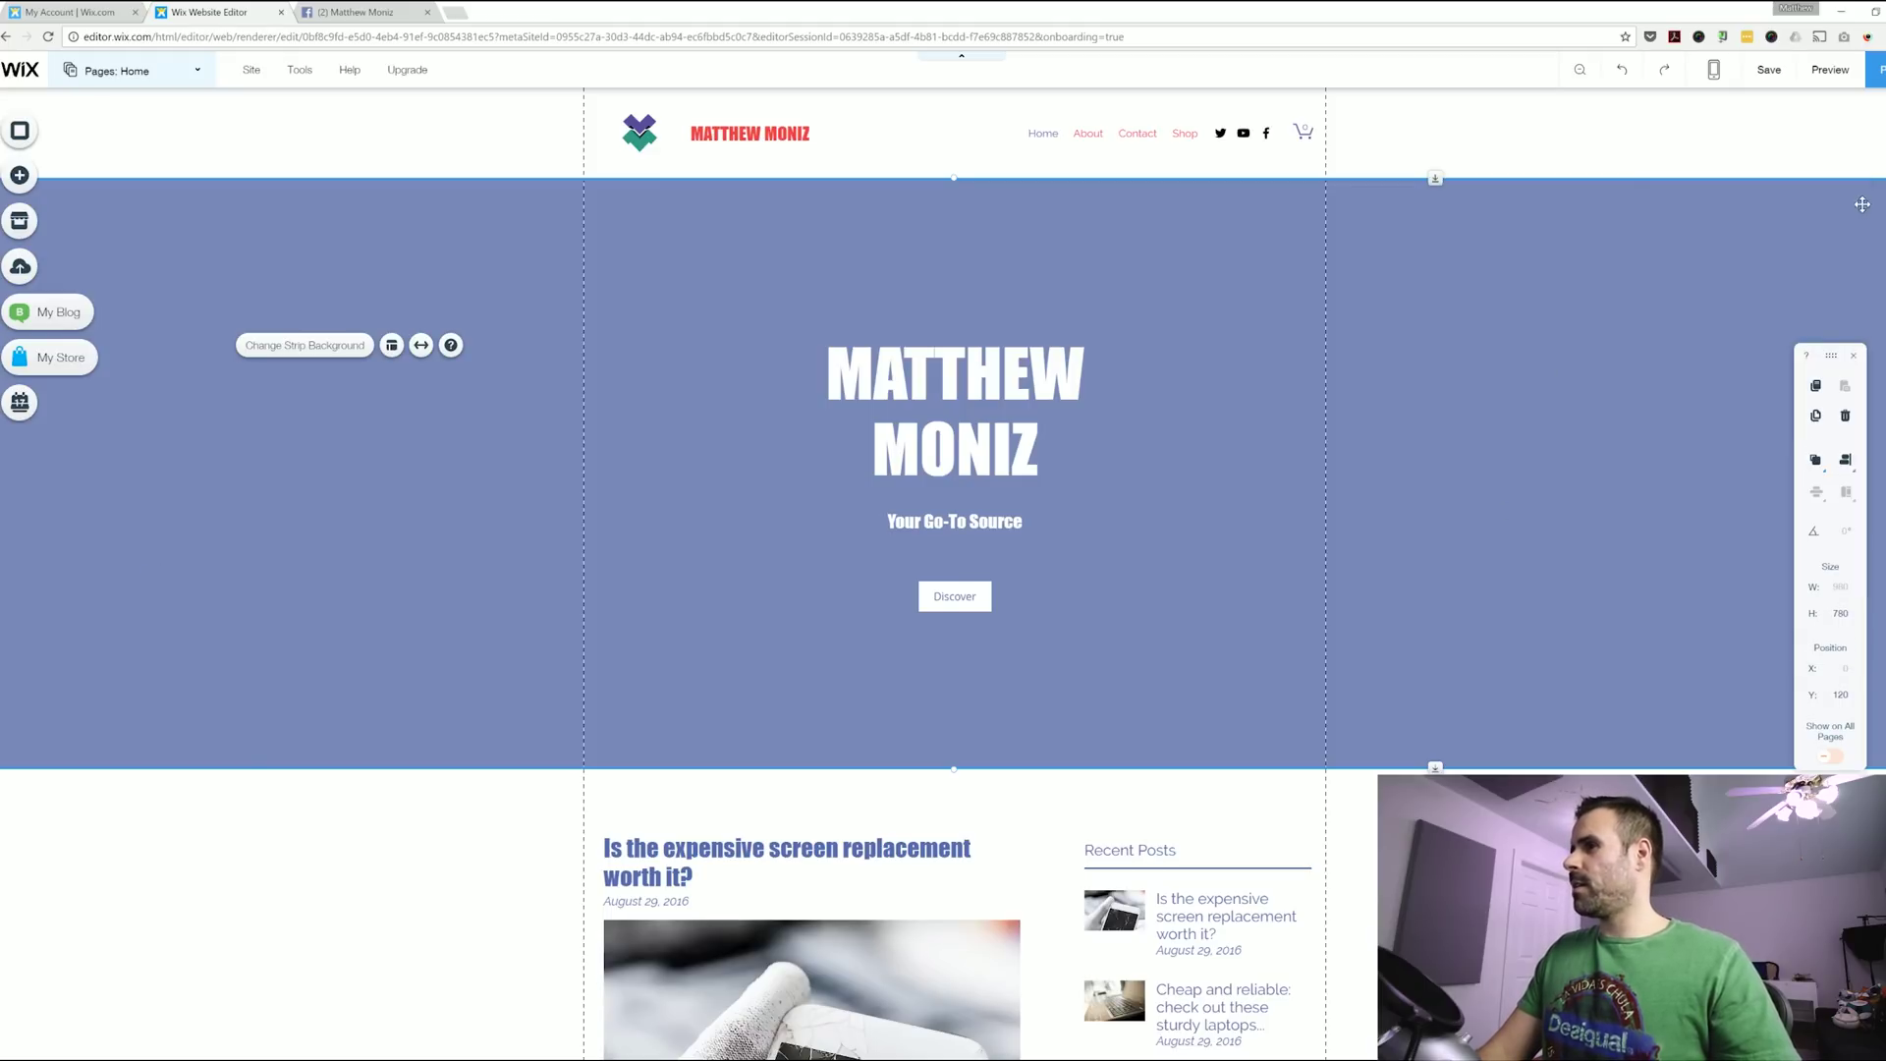
pyautogui.click(904, 373)
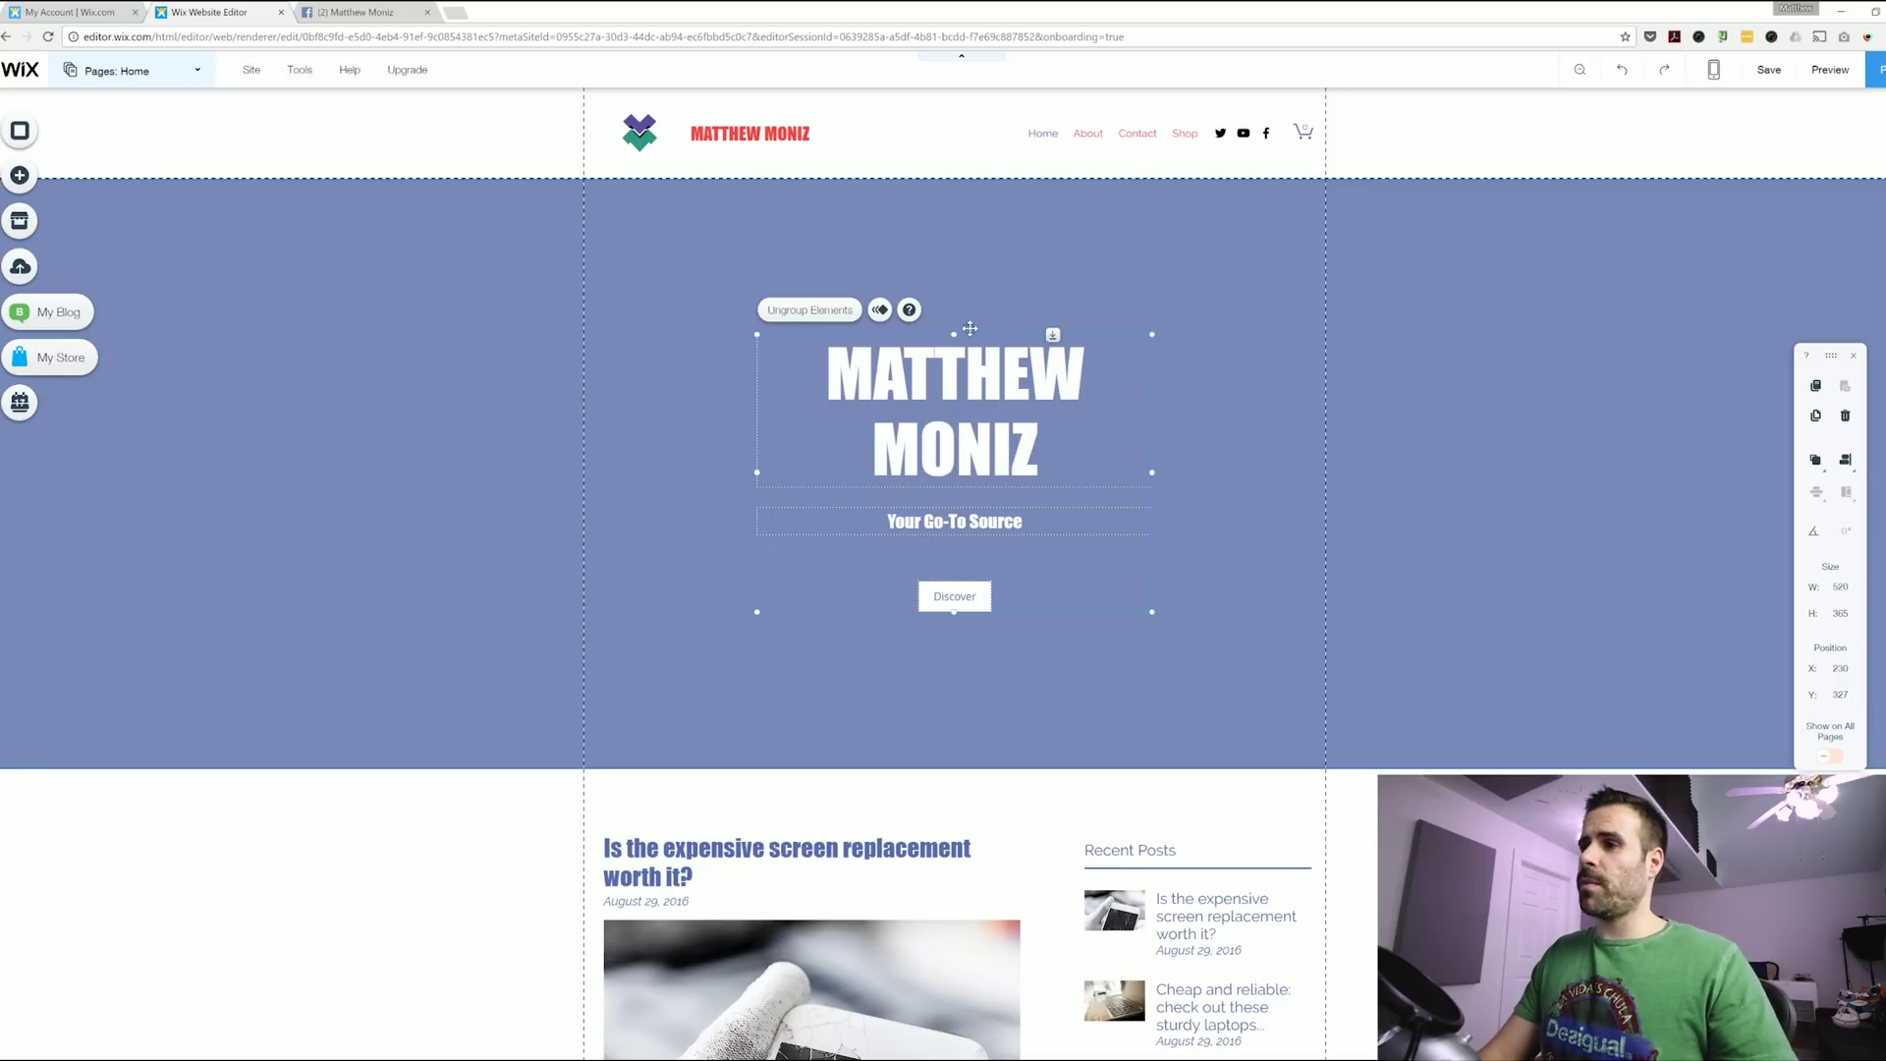
# Delete the MATTHEW MONIZ title, tagline and Discover button group from the hero strip.
pyautogui.press('Escape')
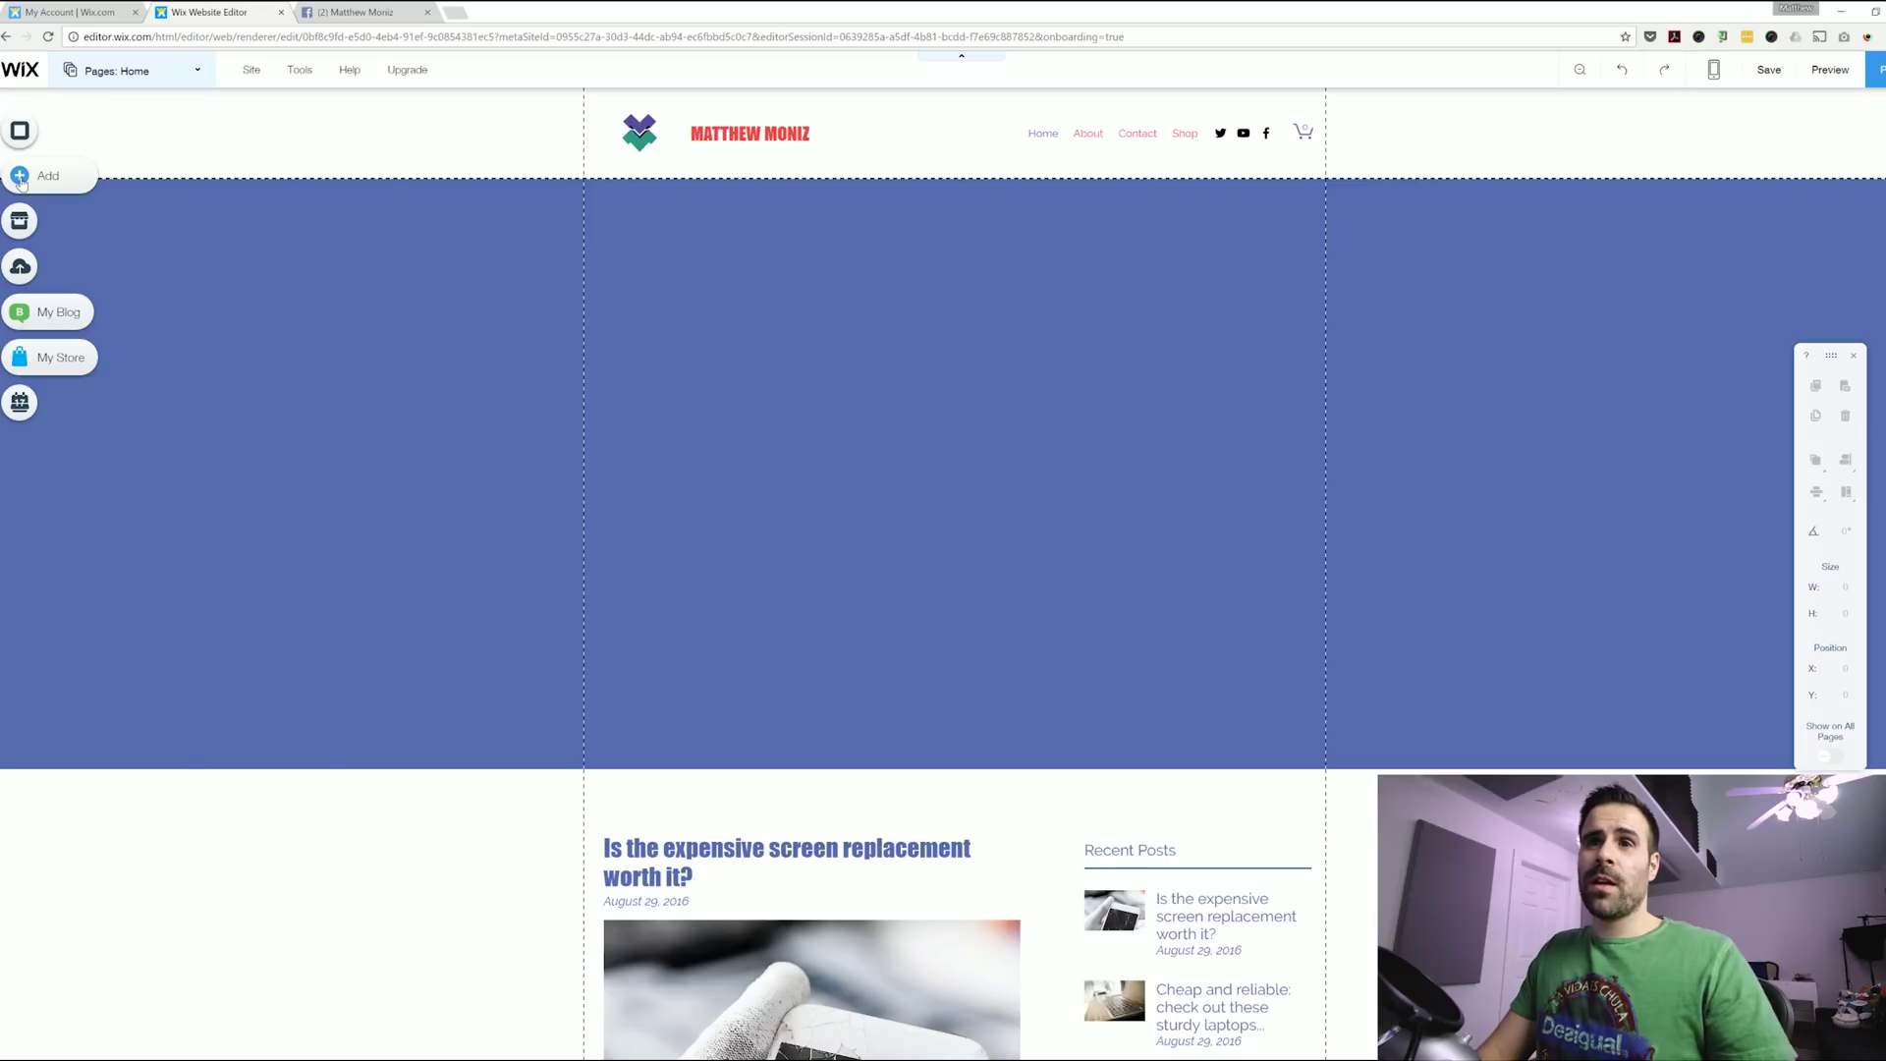
pyautogui.click(20, 177)
# Place the Classic Wix Video channel onto the blue hero strip.
pyautogui.click(75, 494)
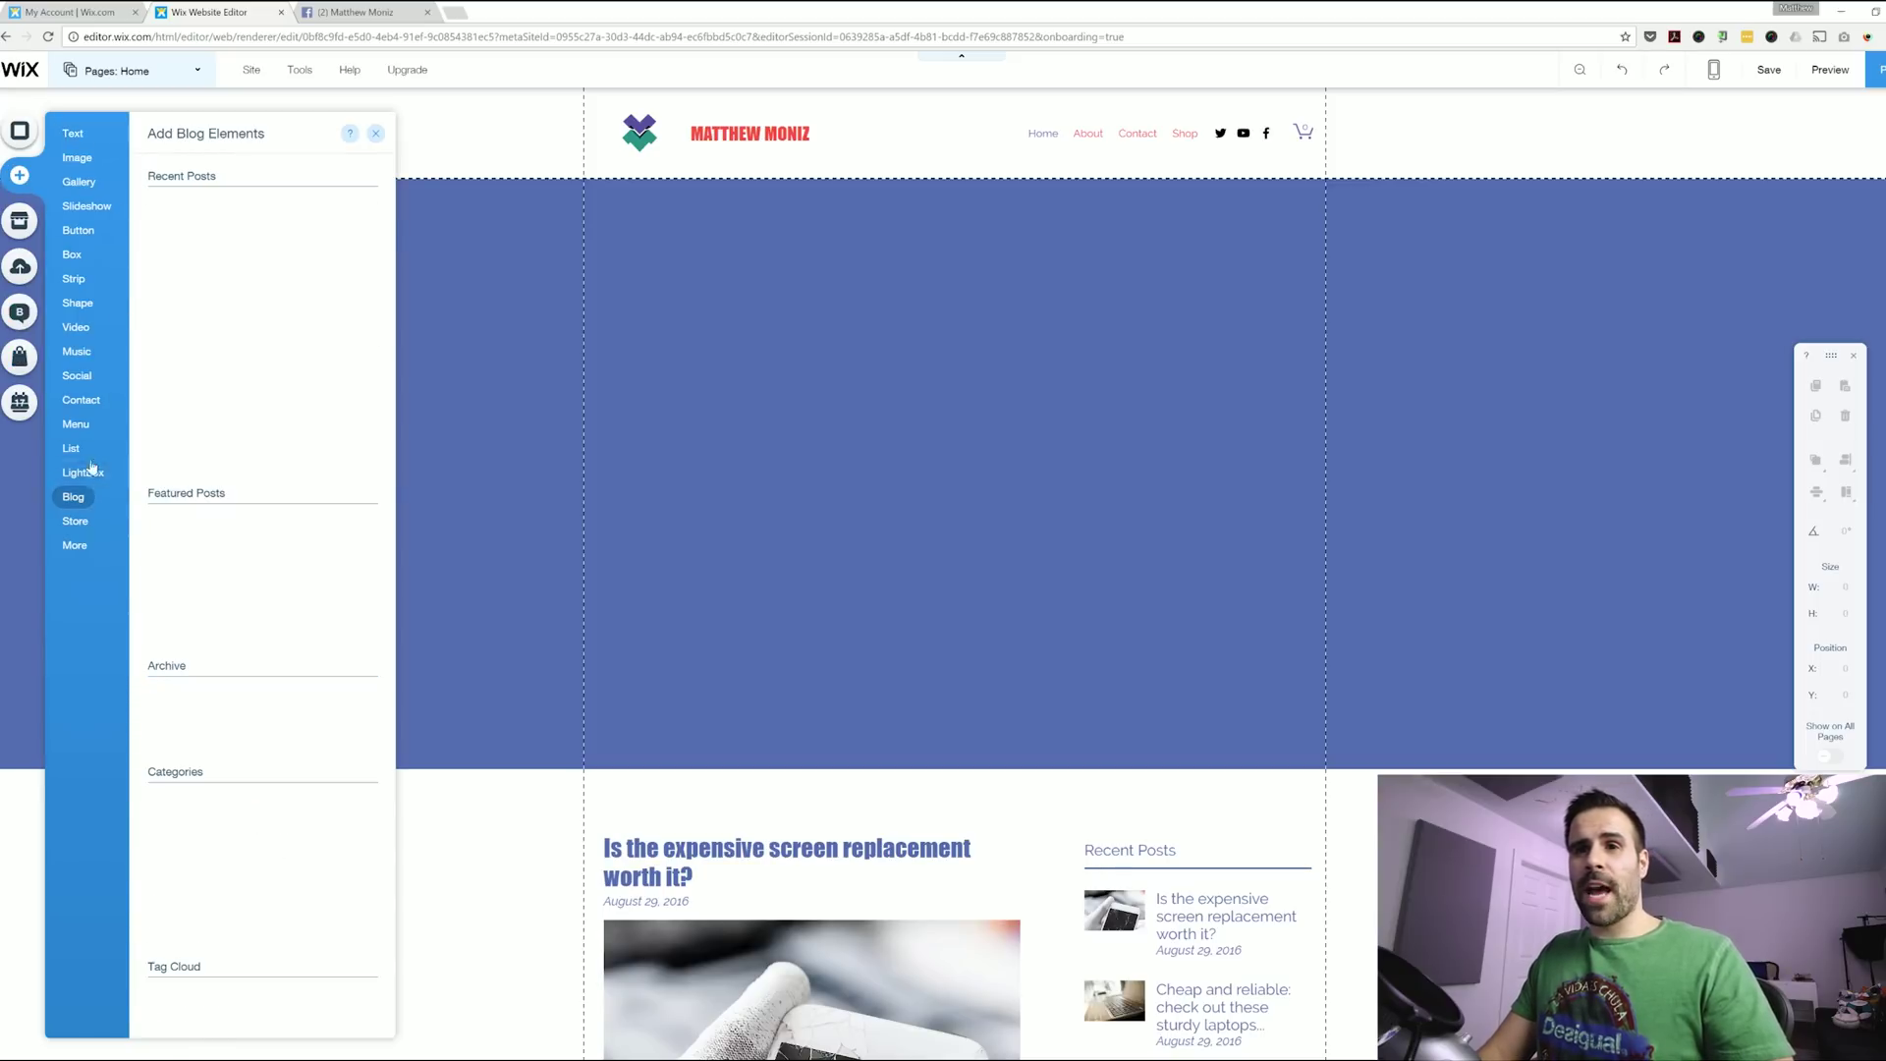
pyautogui.moveTo(84, 331)
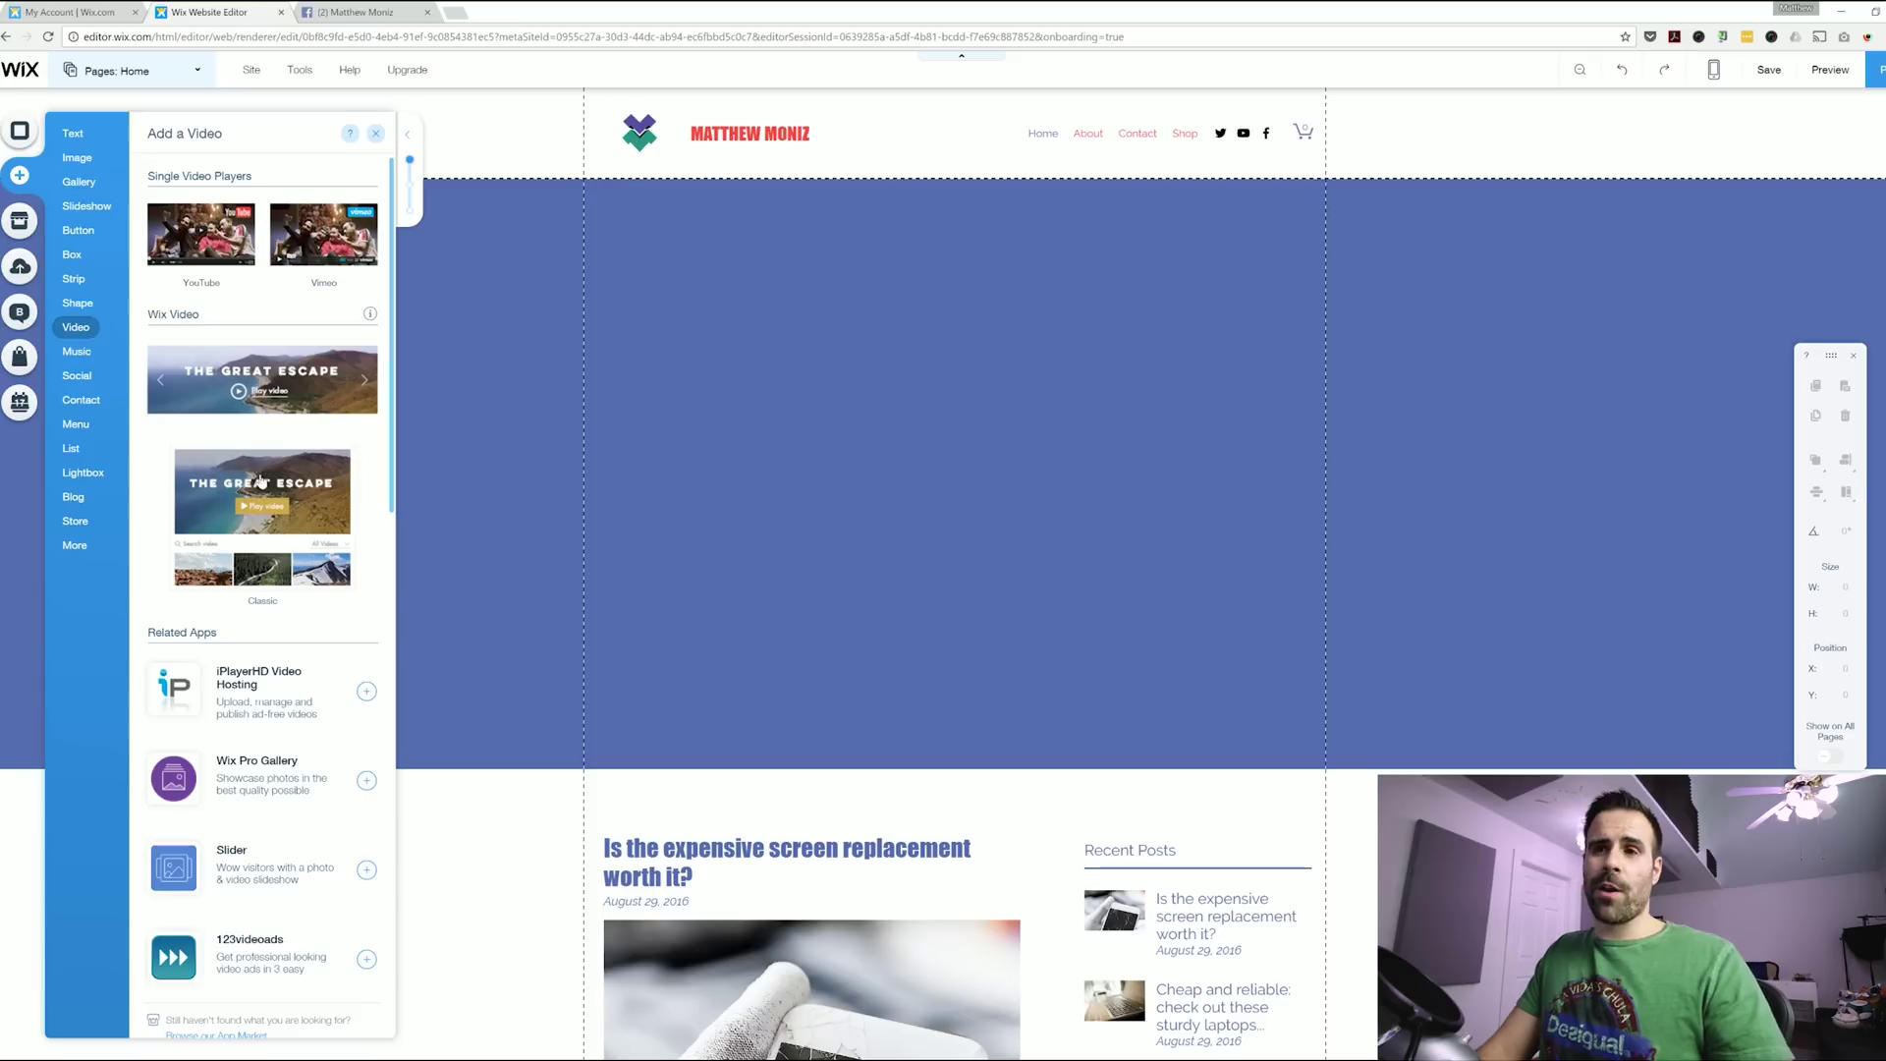
pyautogui.moveTo(235, 481); pyautogui.dragTo(934, 455)
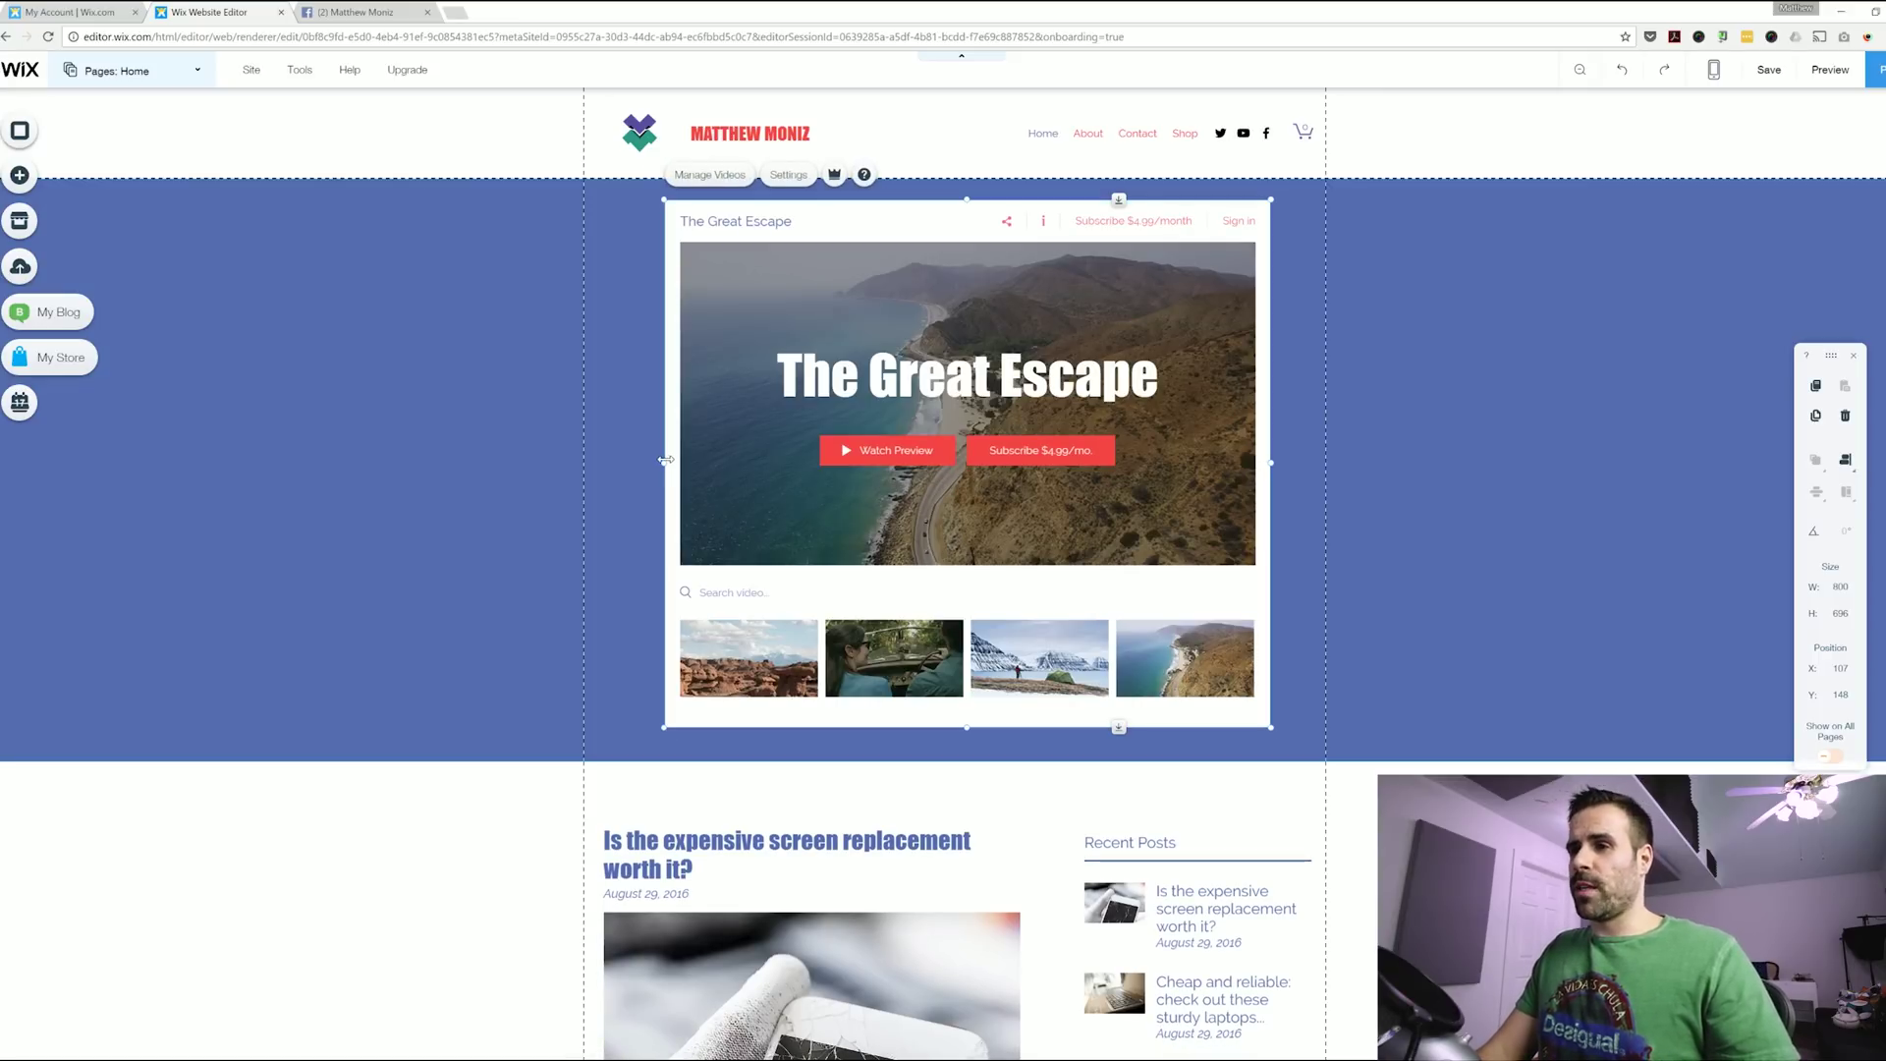
# Stretch the video widget to full page width (W 980) and the strip top, then fit the strip bottom.
pyautogui.moveTo(665, 458); pyautogui.dragTo(583, 462)
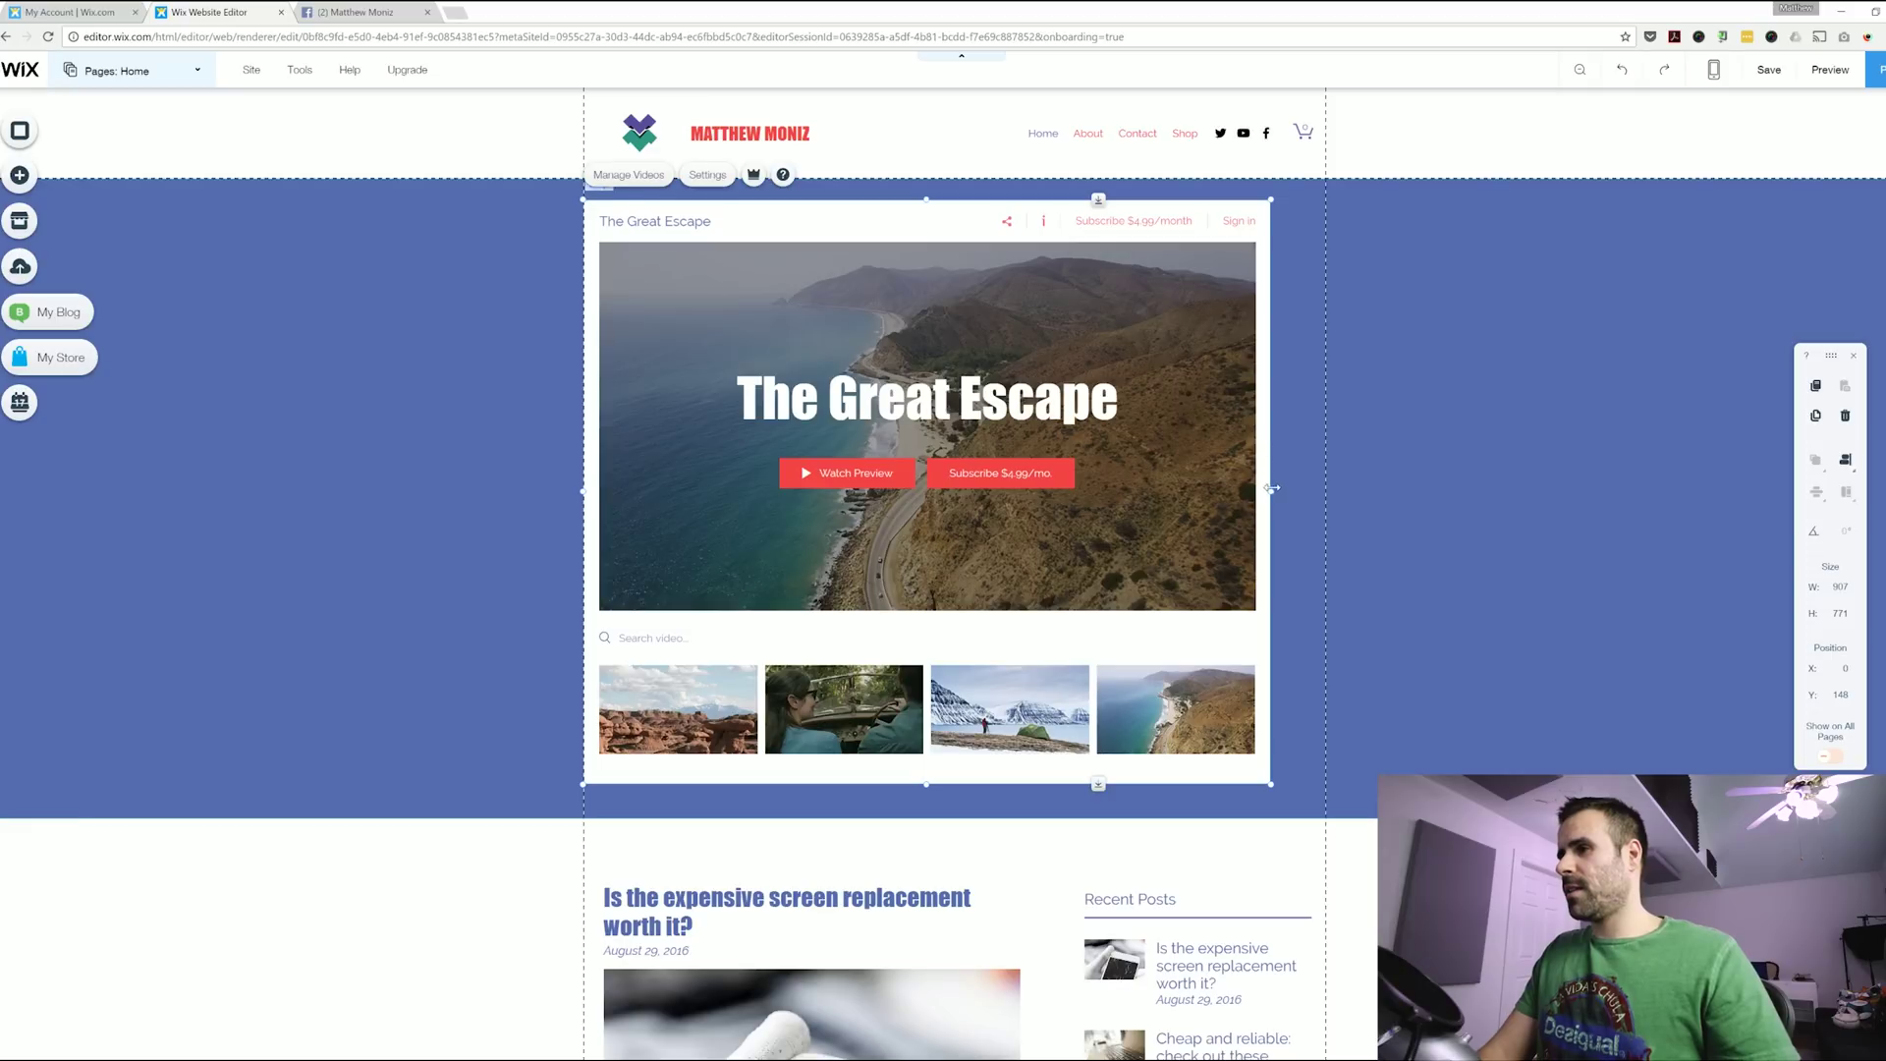
pyautogui.moveTo(1271, 488); pyautogui.dragTo(1326, 485)
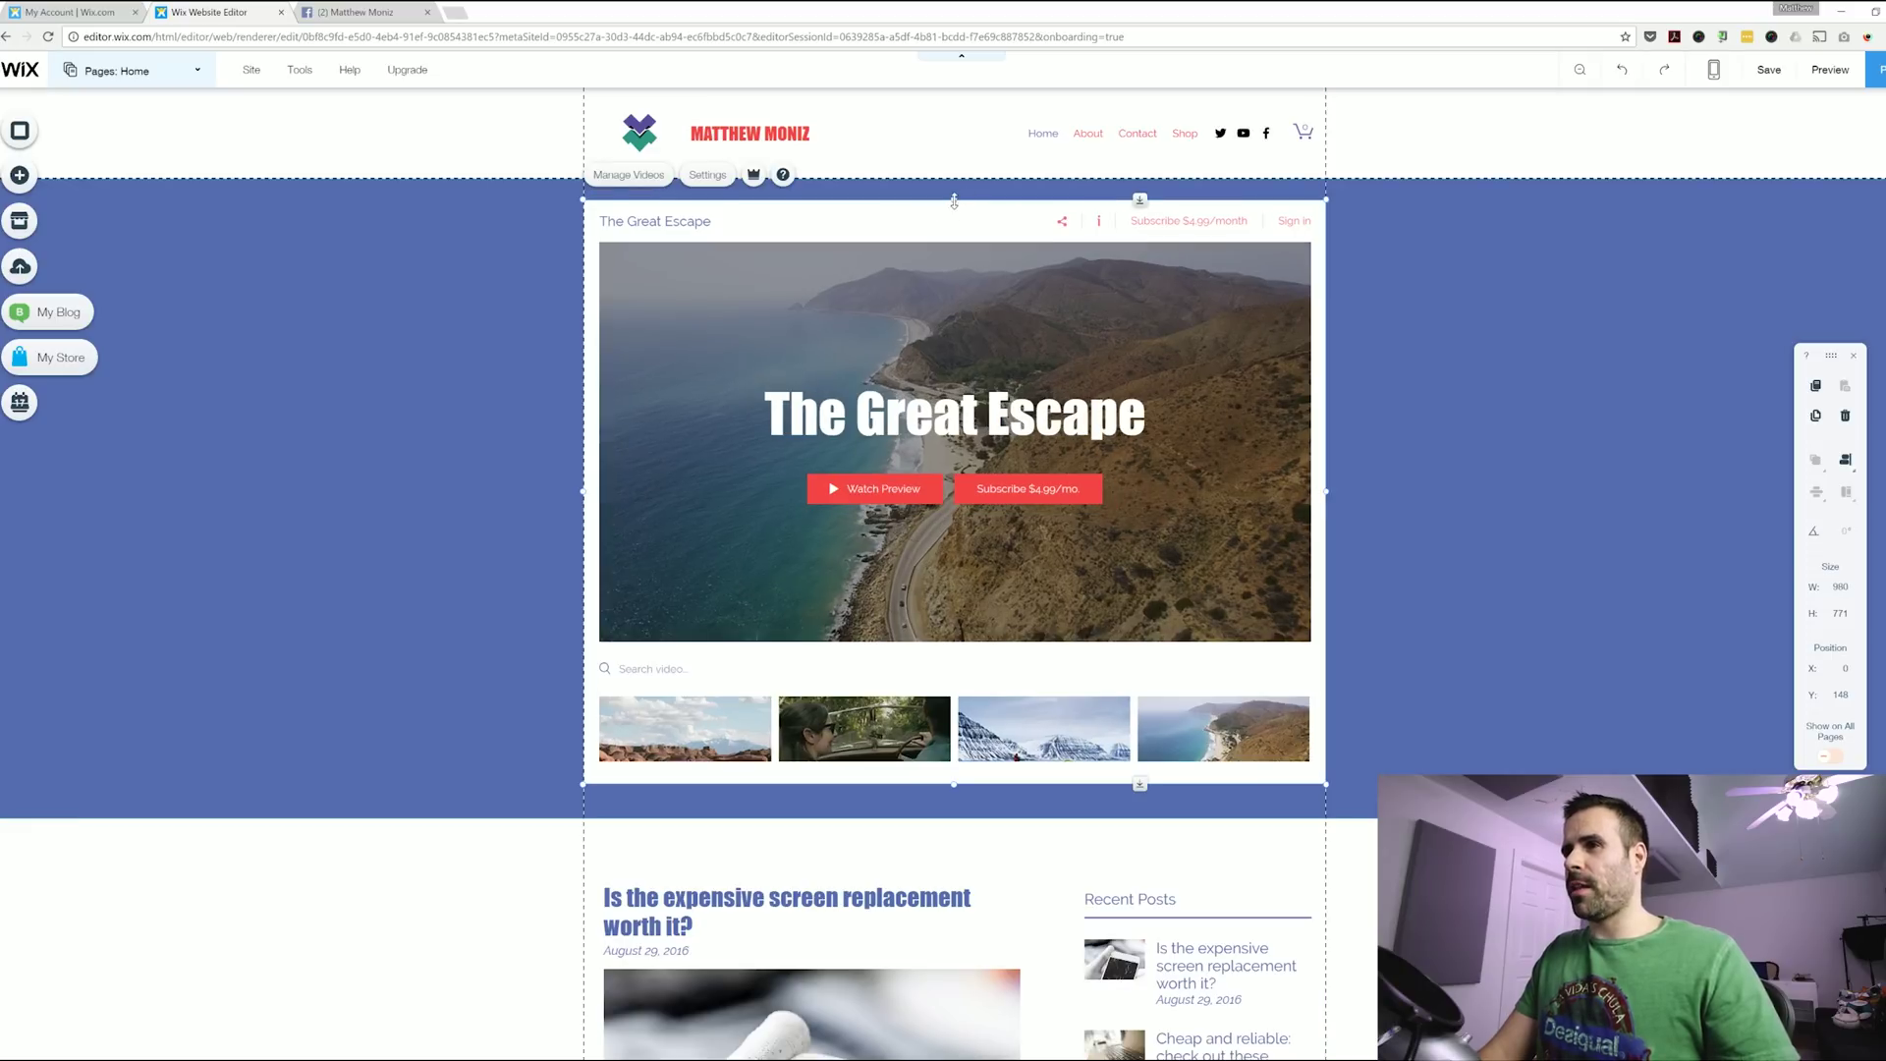
pyautogui.moveTo(953, 202); pyautogui.dragTo(951, 187)
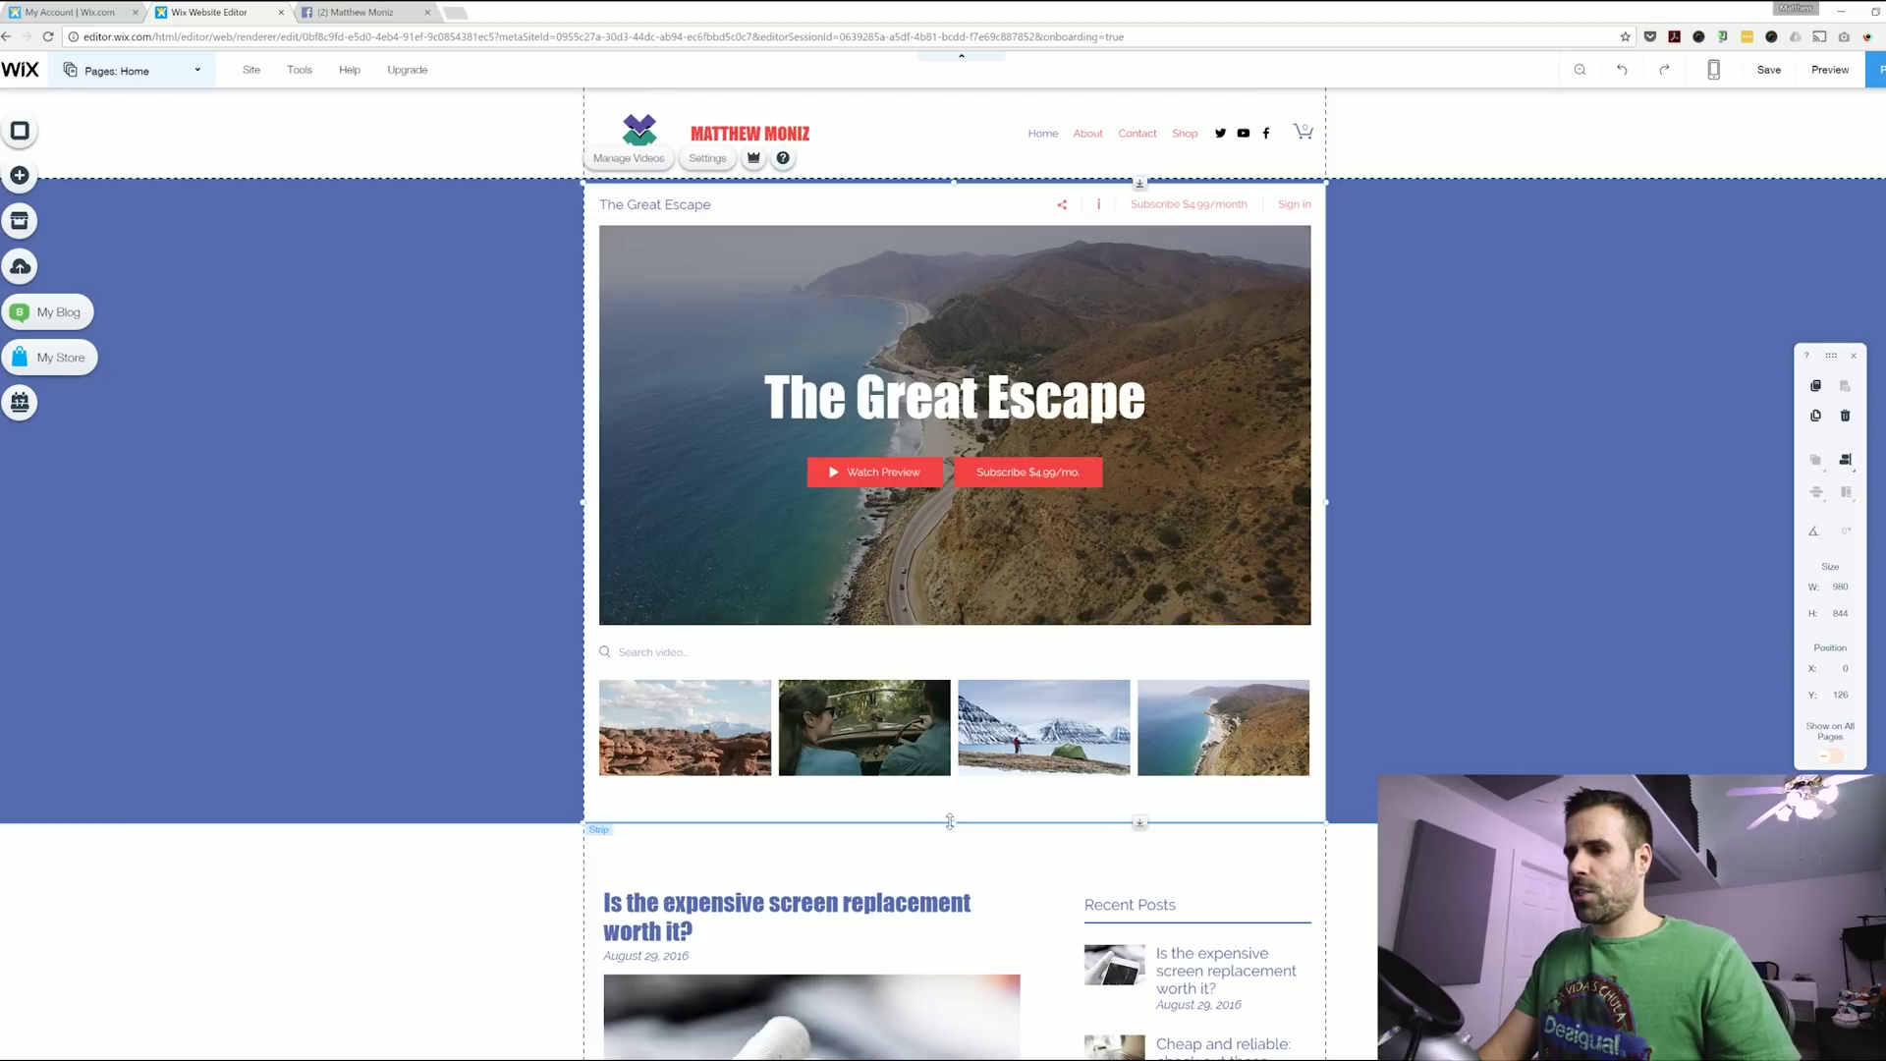
pyautogui.moveTo(953, 807)
pyautogui.mouseDown()
pyautogui.moveTo(956, 767)
pyautogui.moveTo(954, 817)
pyautogui.mouseUp()
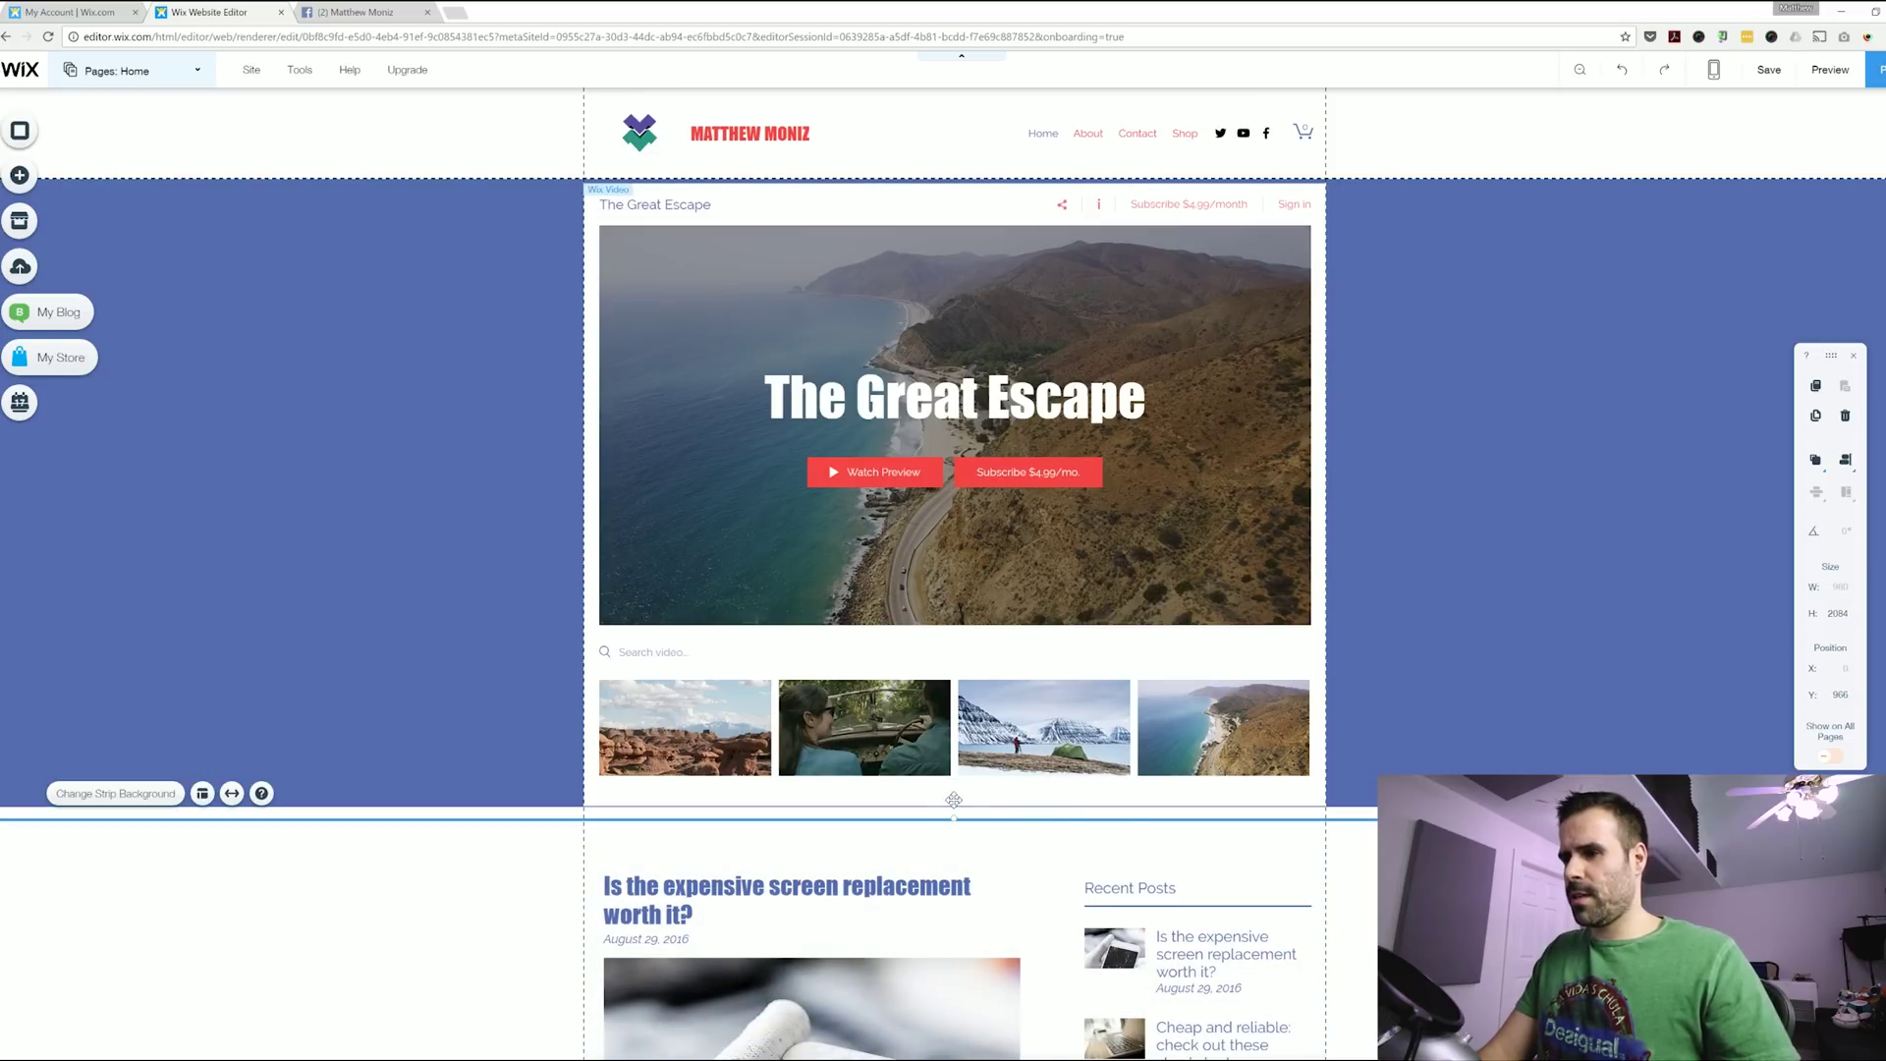
pyautogui.moveTo(951, 796); pyautogui.dragTo(951, 803)
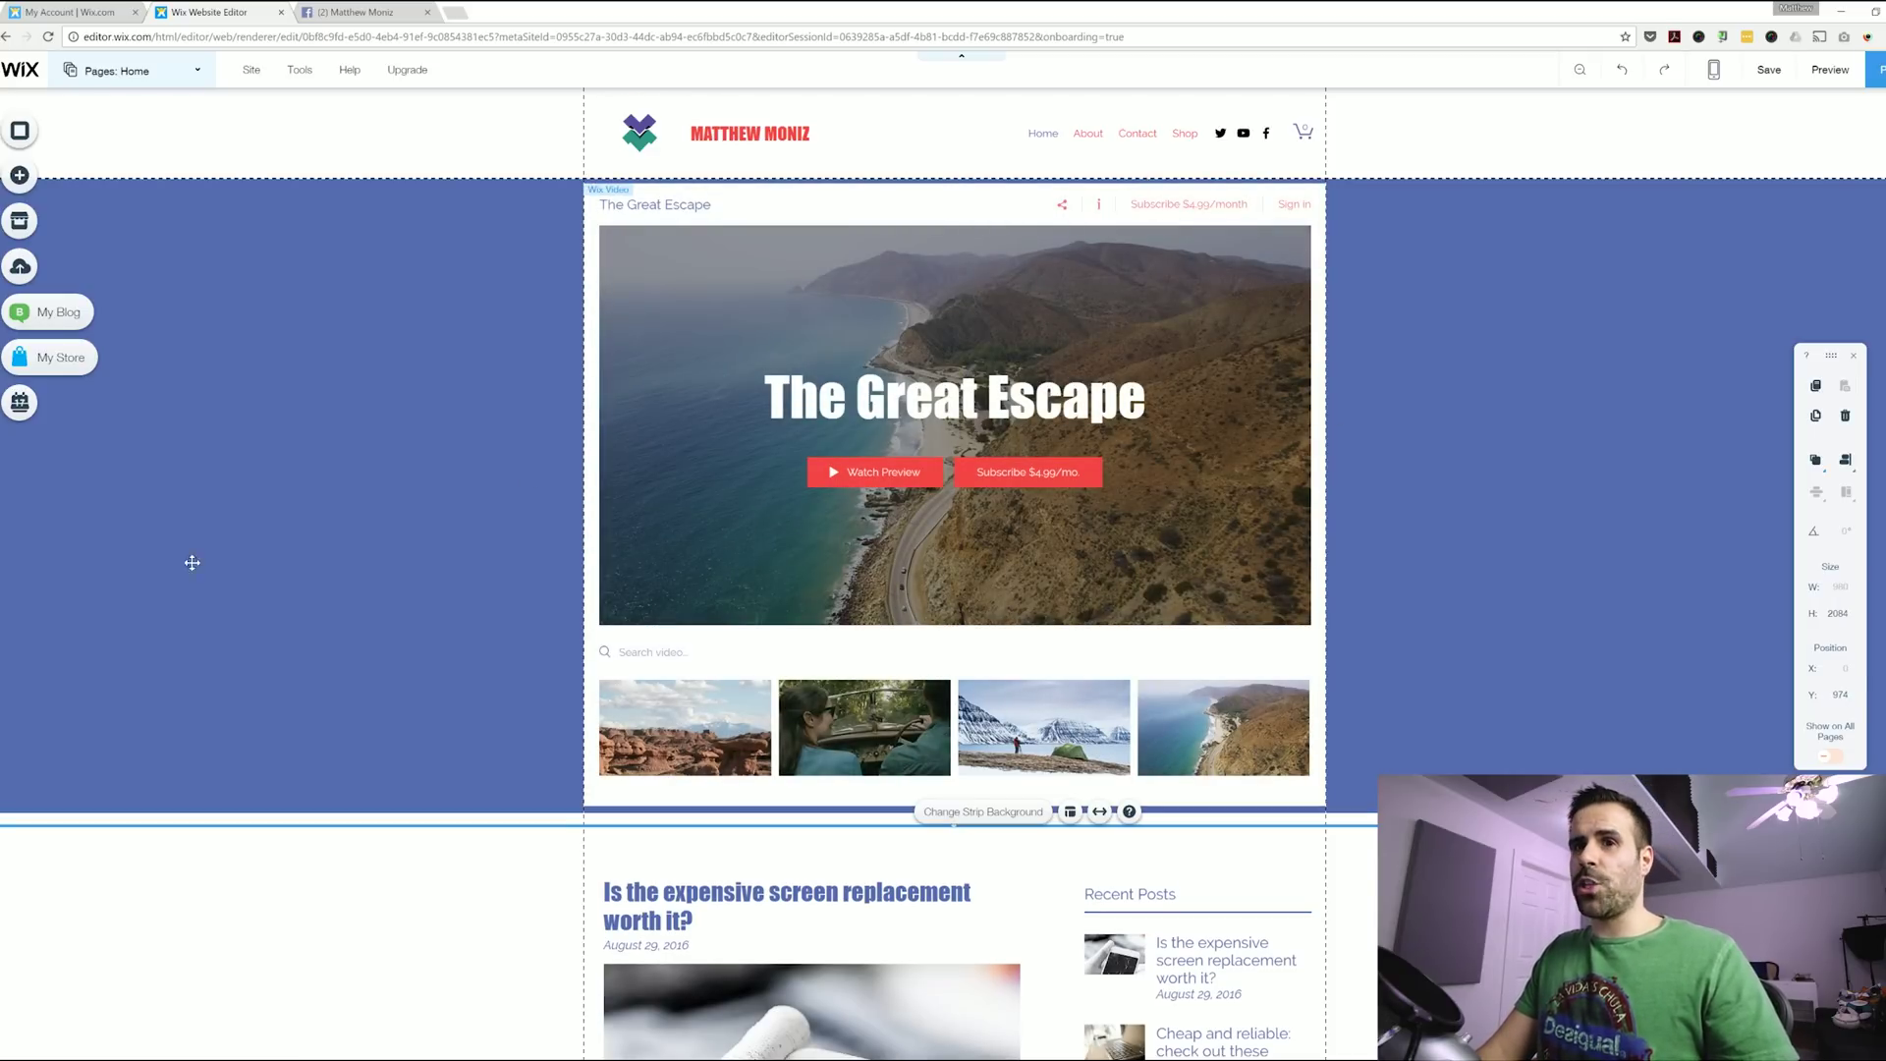
pyautogui.click(770, 208)
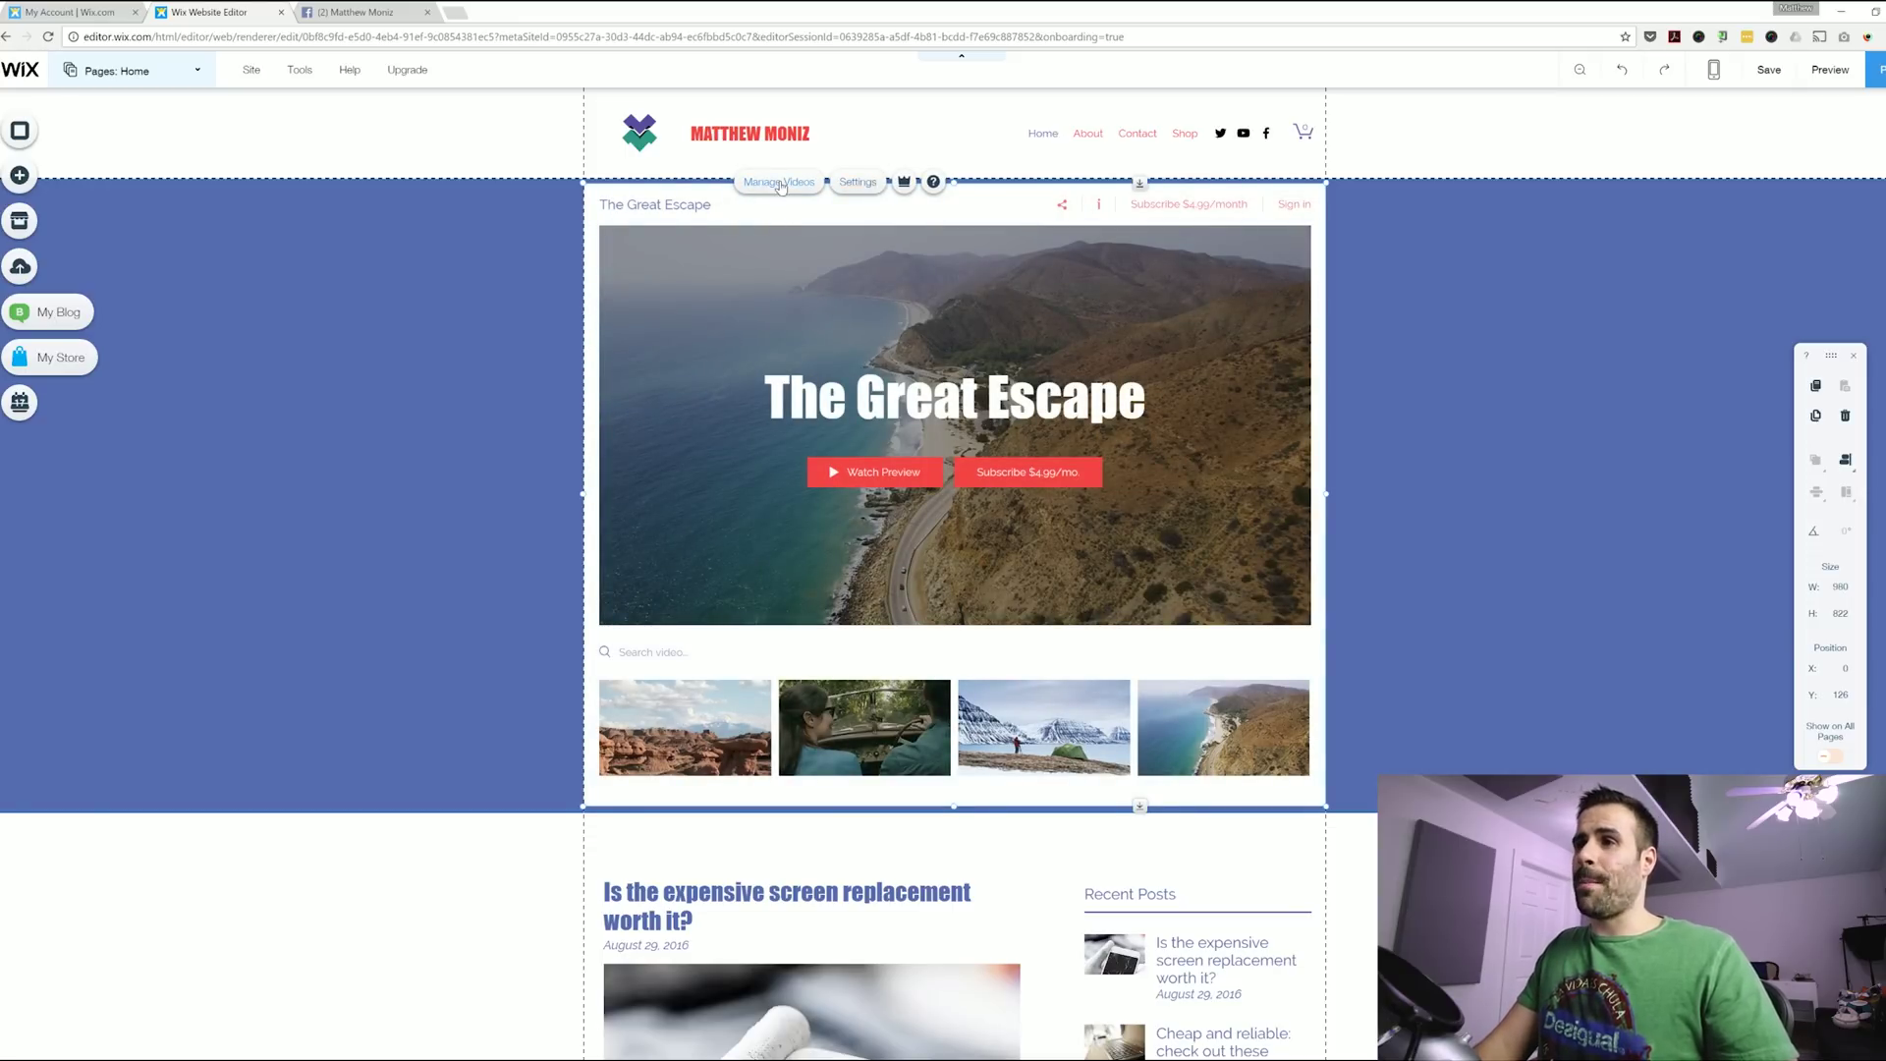
# Save the site and point the video widget at My Channel's Moto Z, Castle Creeps, Hisense and Honor videos.
pyautogui.click(780, 184)
pyautogui.click(1104, 626)
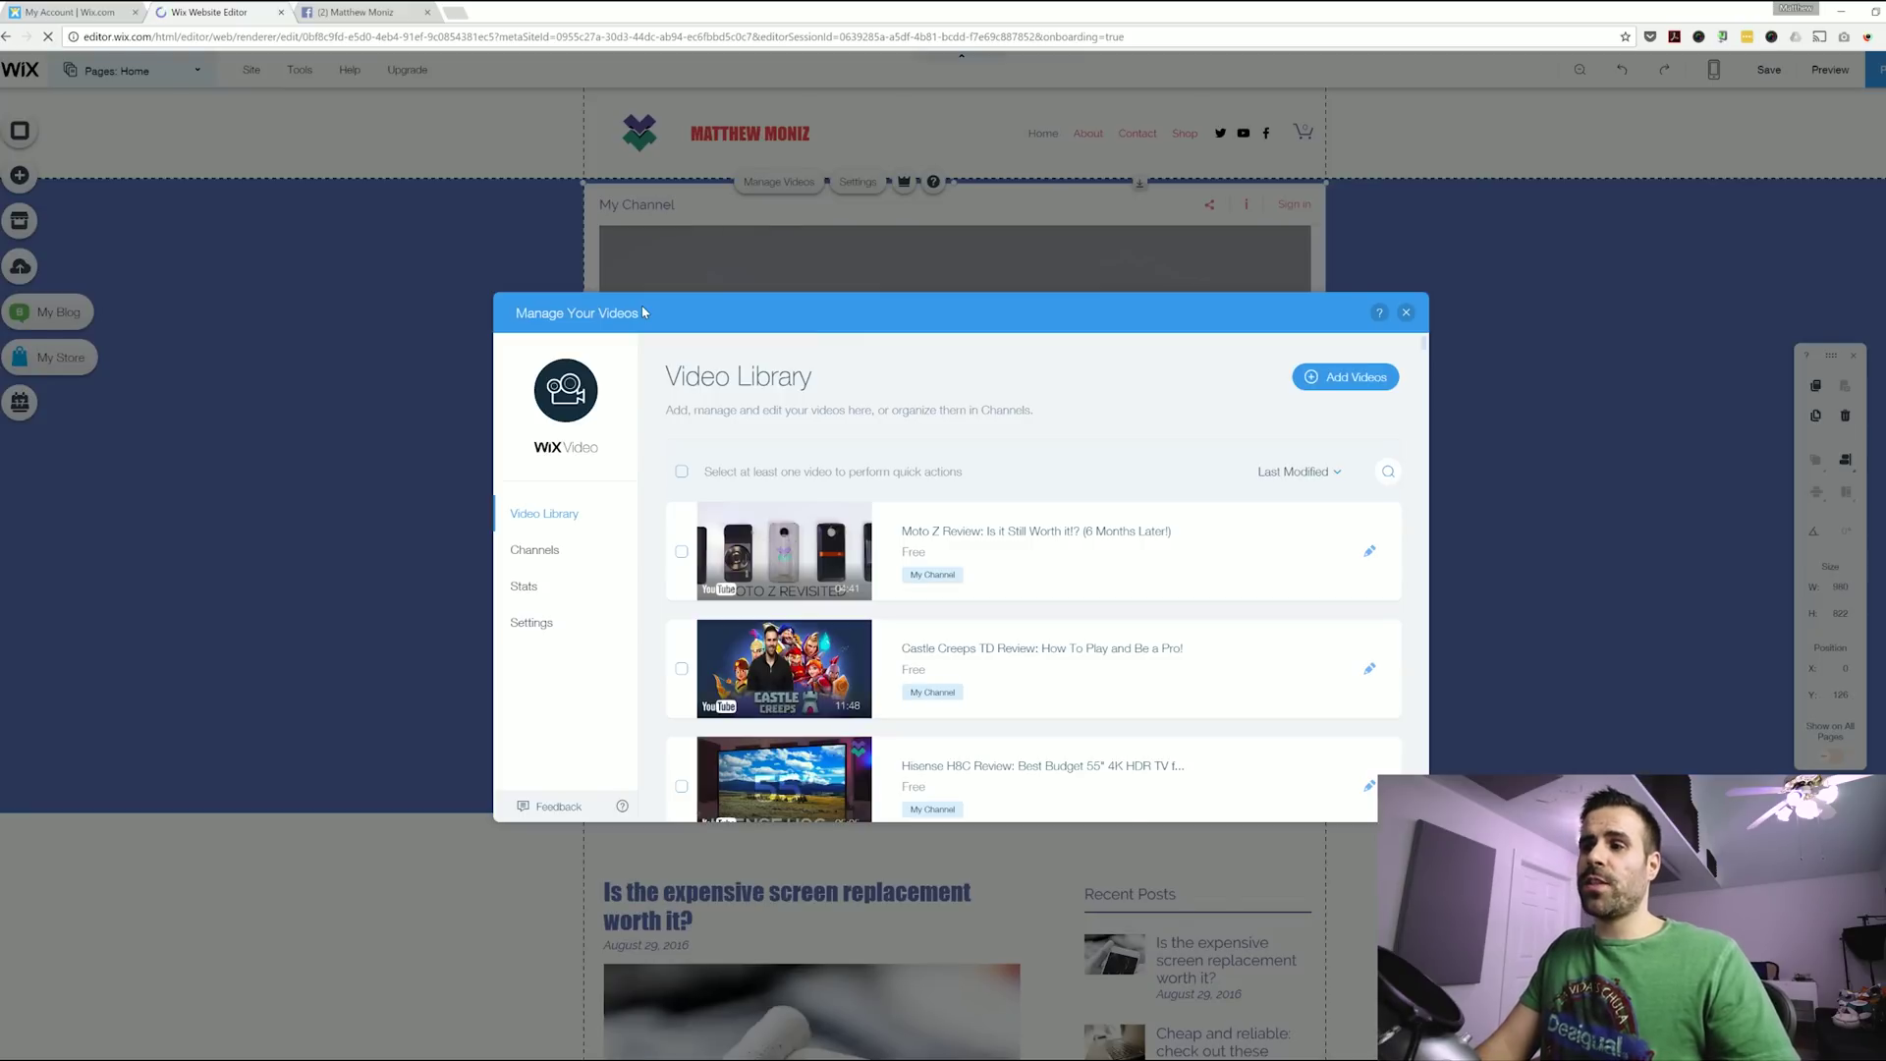
pyautogui.click(568, 552)
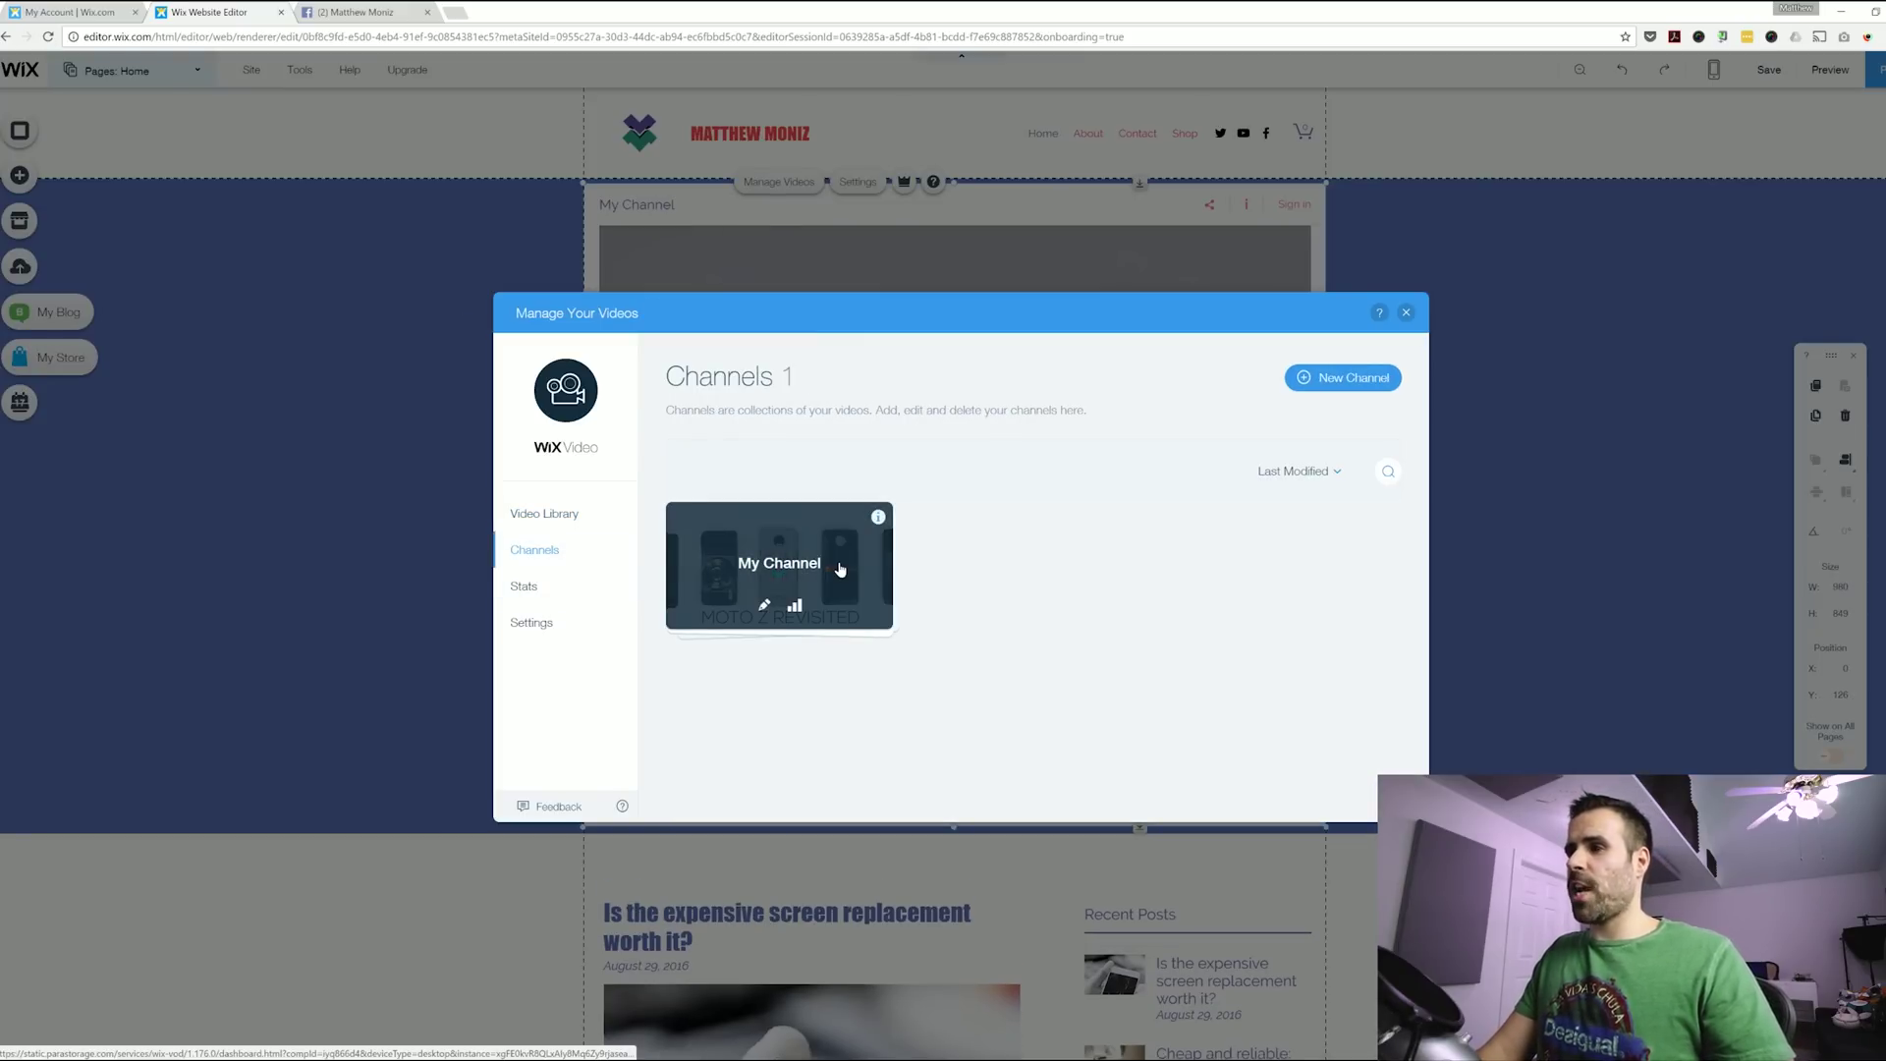
pyautogui.click(839, 570)
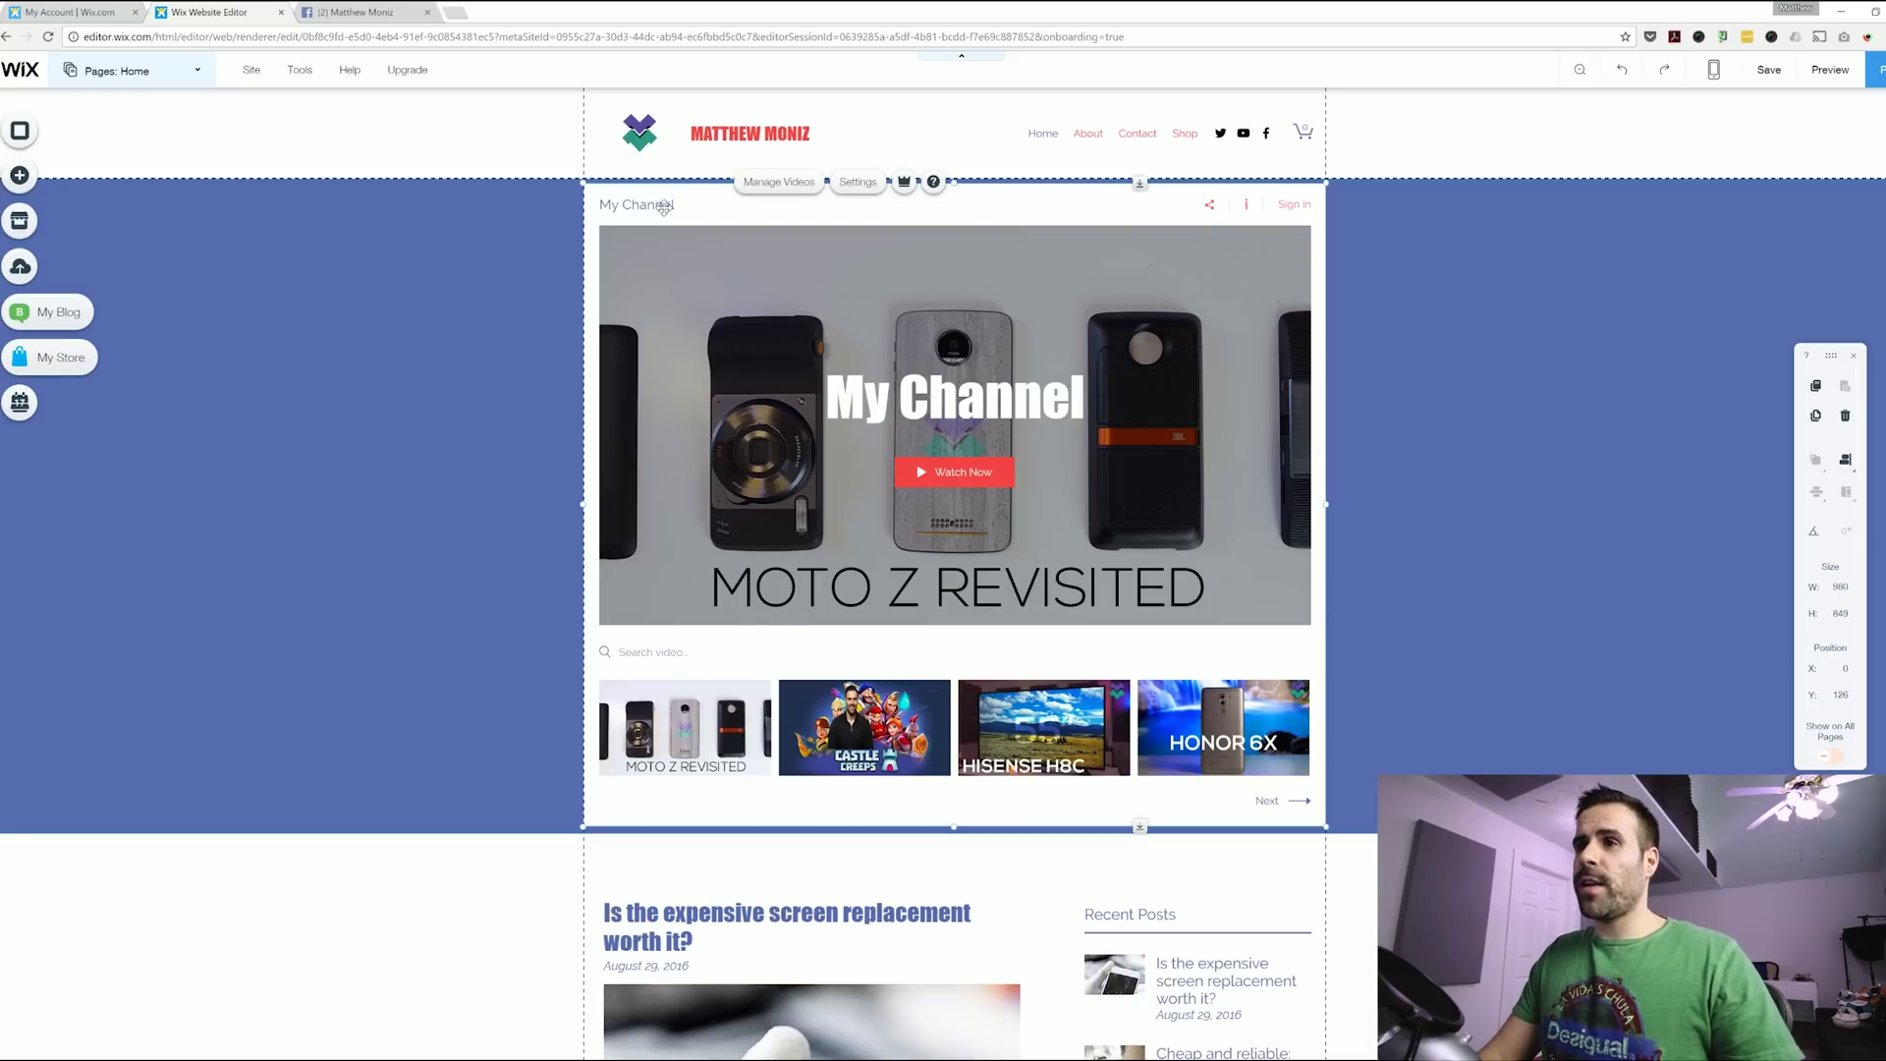
# Turn off Show channel title, Show channel info and Show sign in in the video widget settings.
pyautogui.click(744, 189)
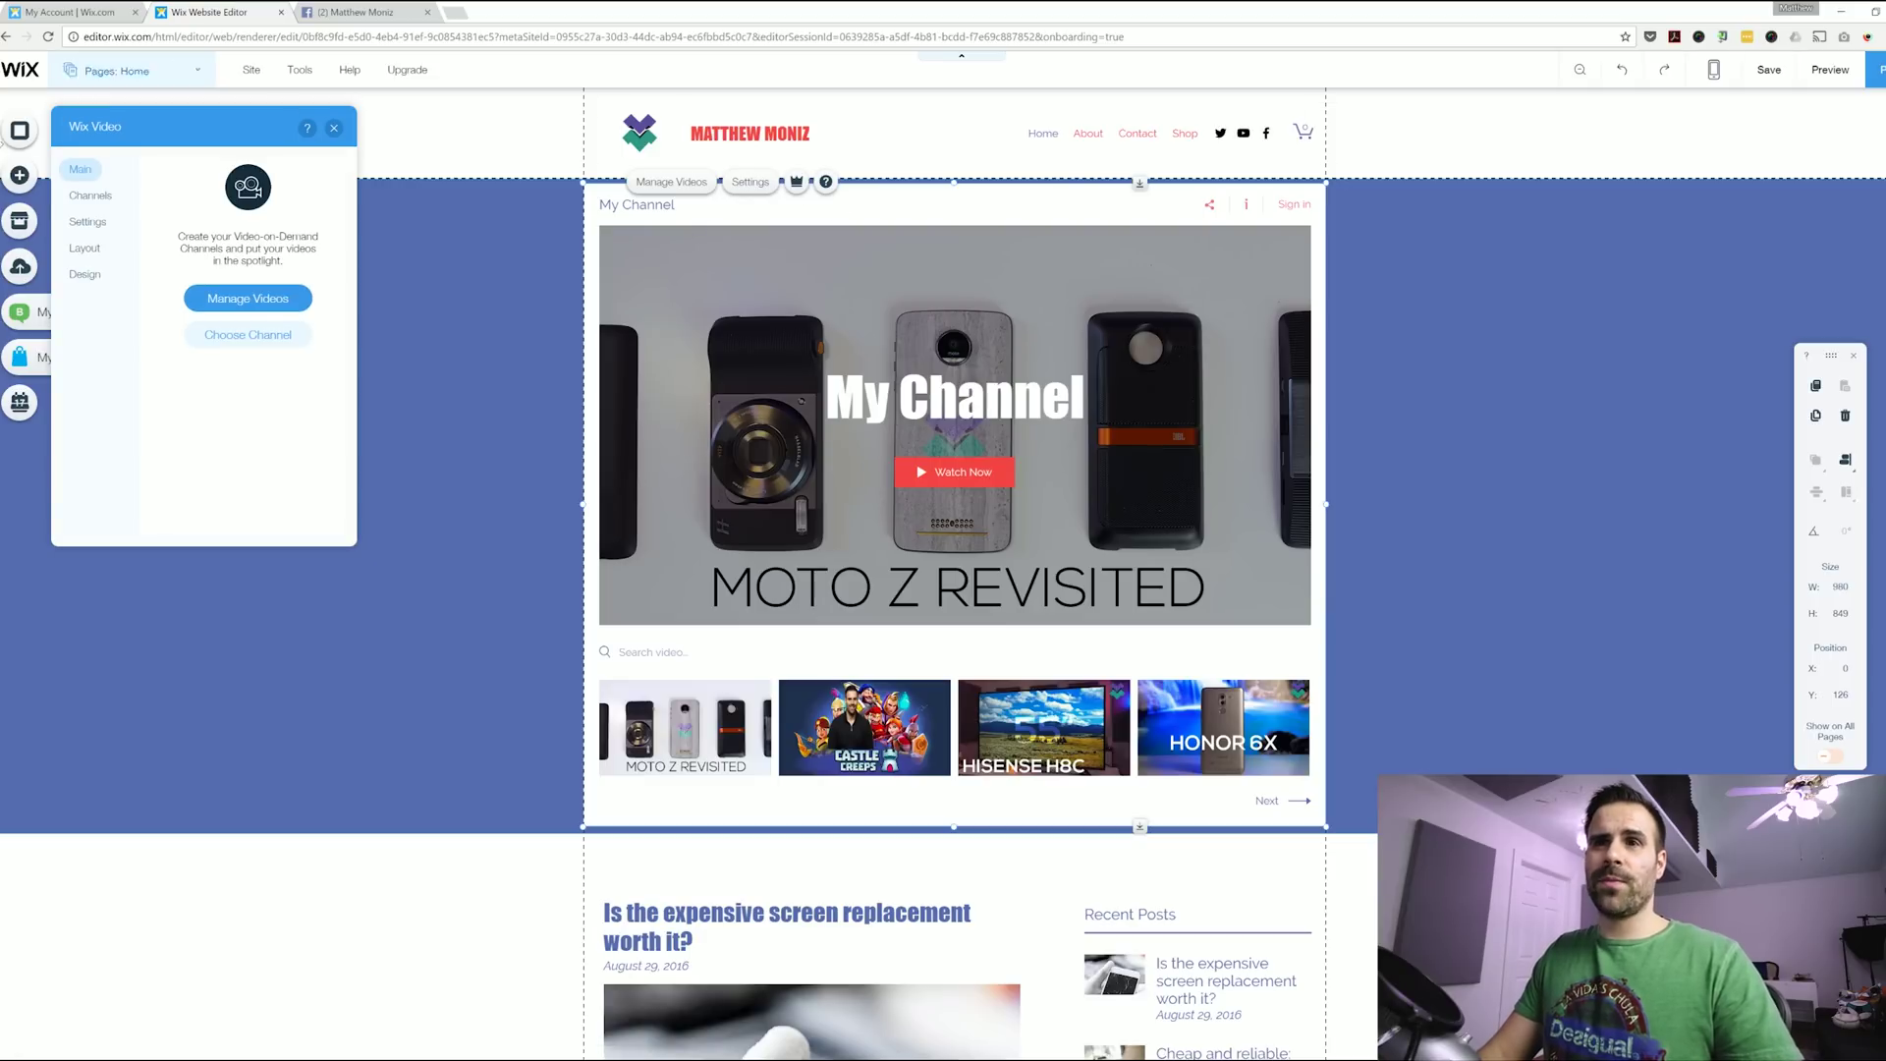
pyautogui.click(87, 222)
pyautogui.click(81, 252)
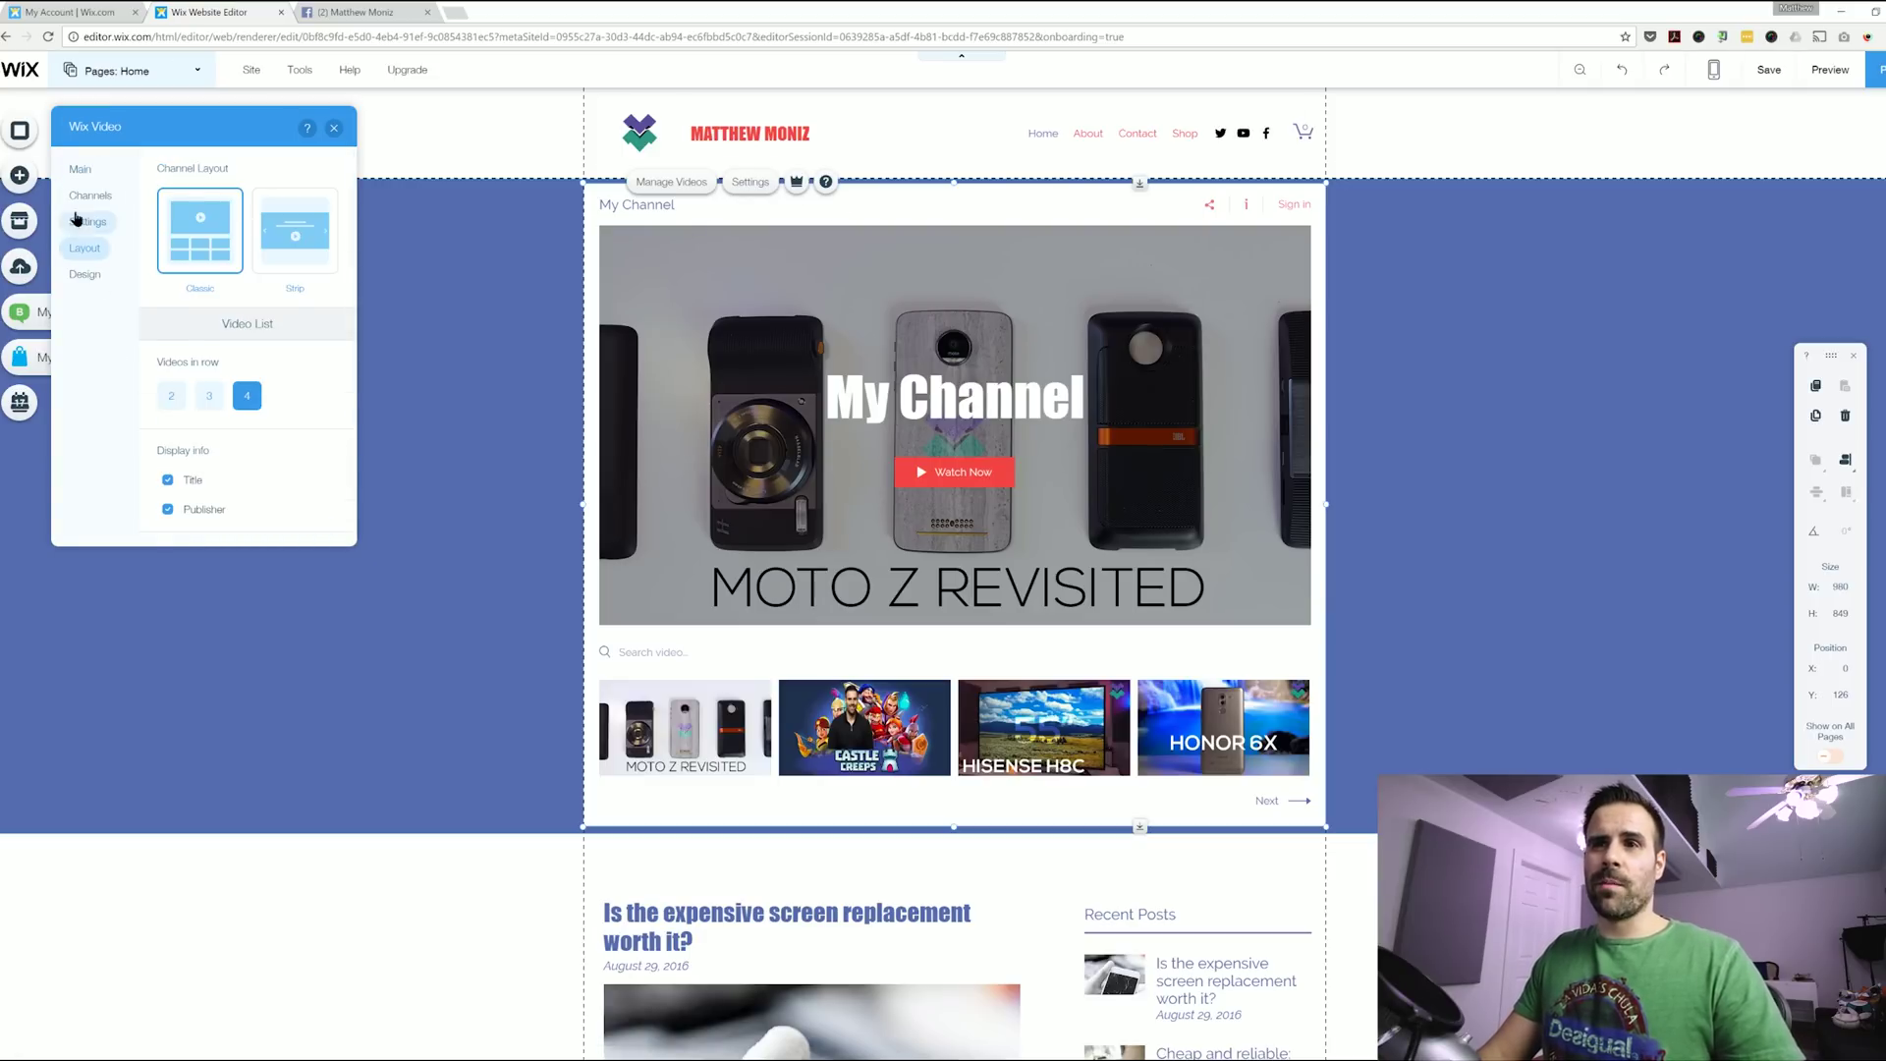
pyautogui.click(114, 222)
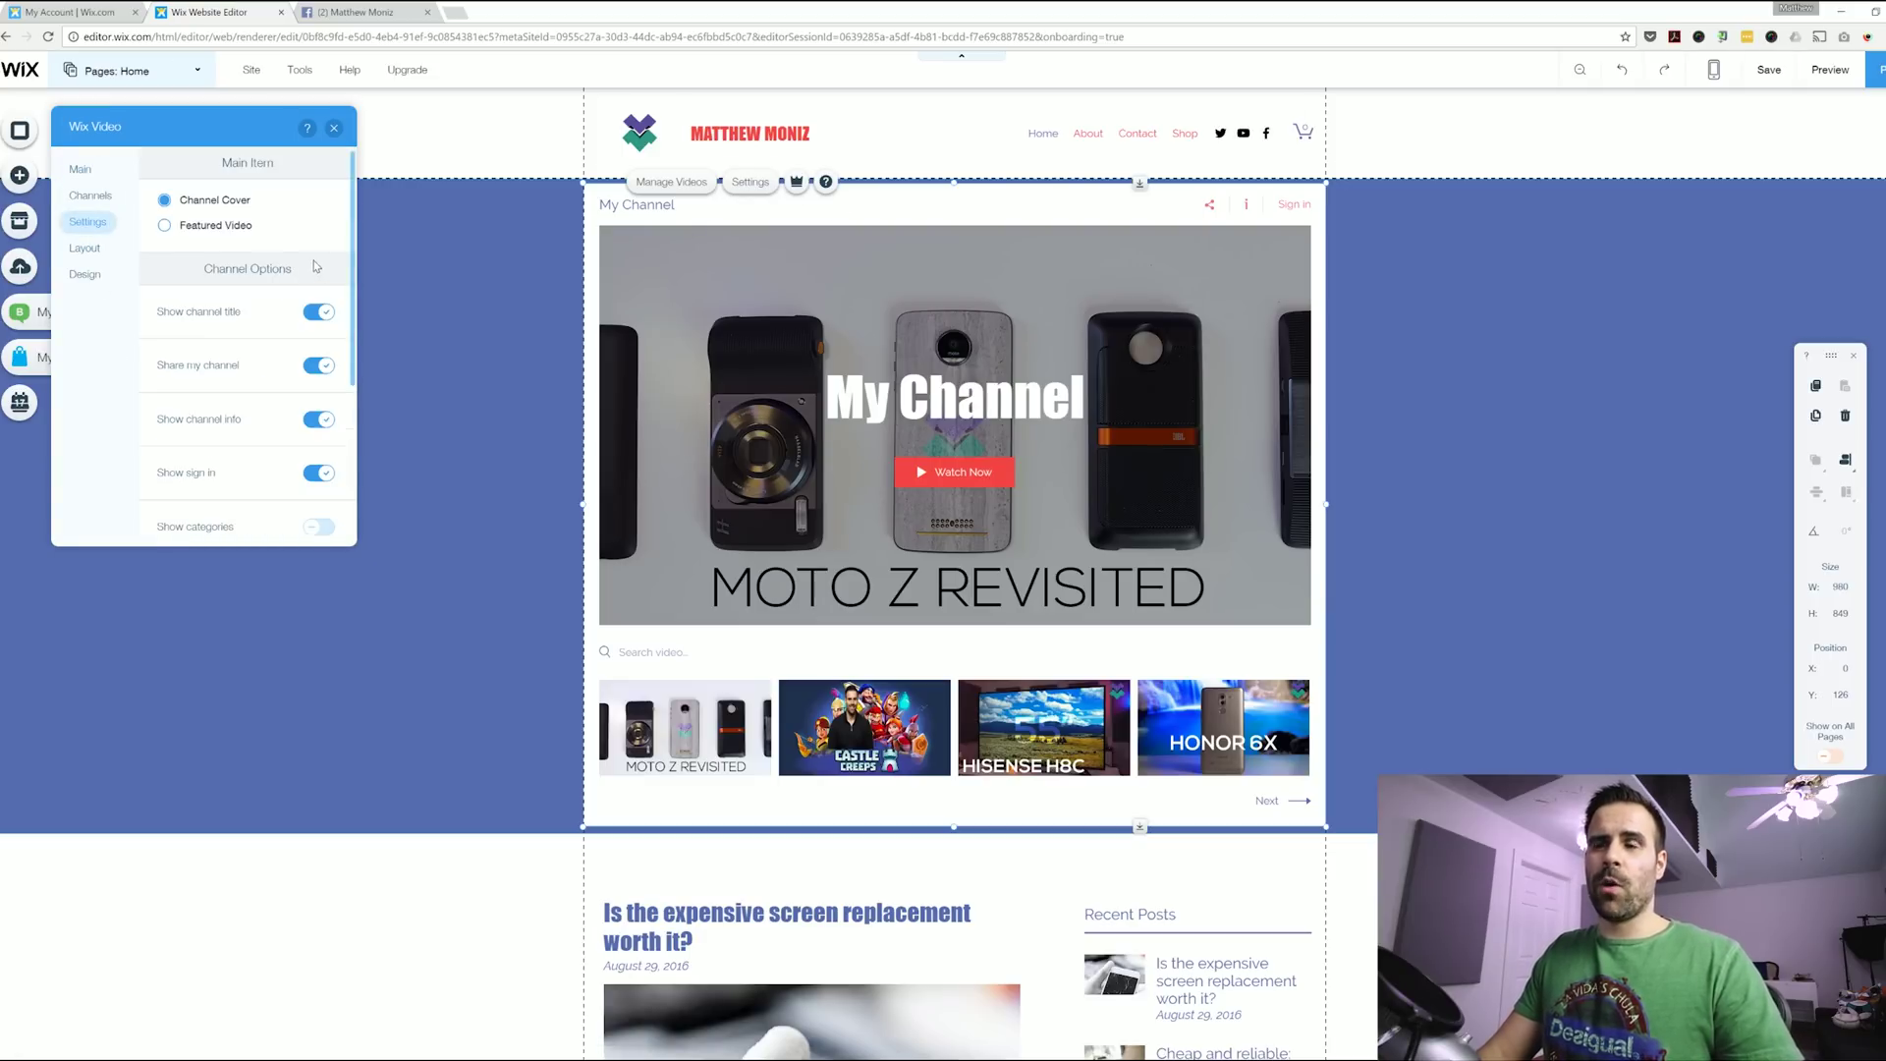
pyautogui.click(318, 311)
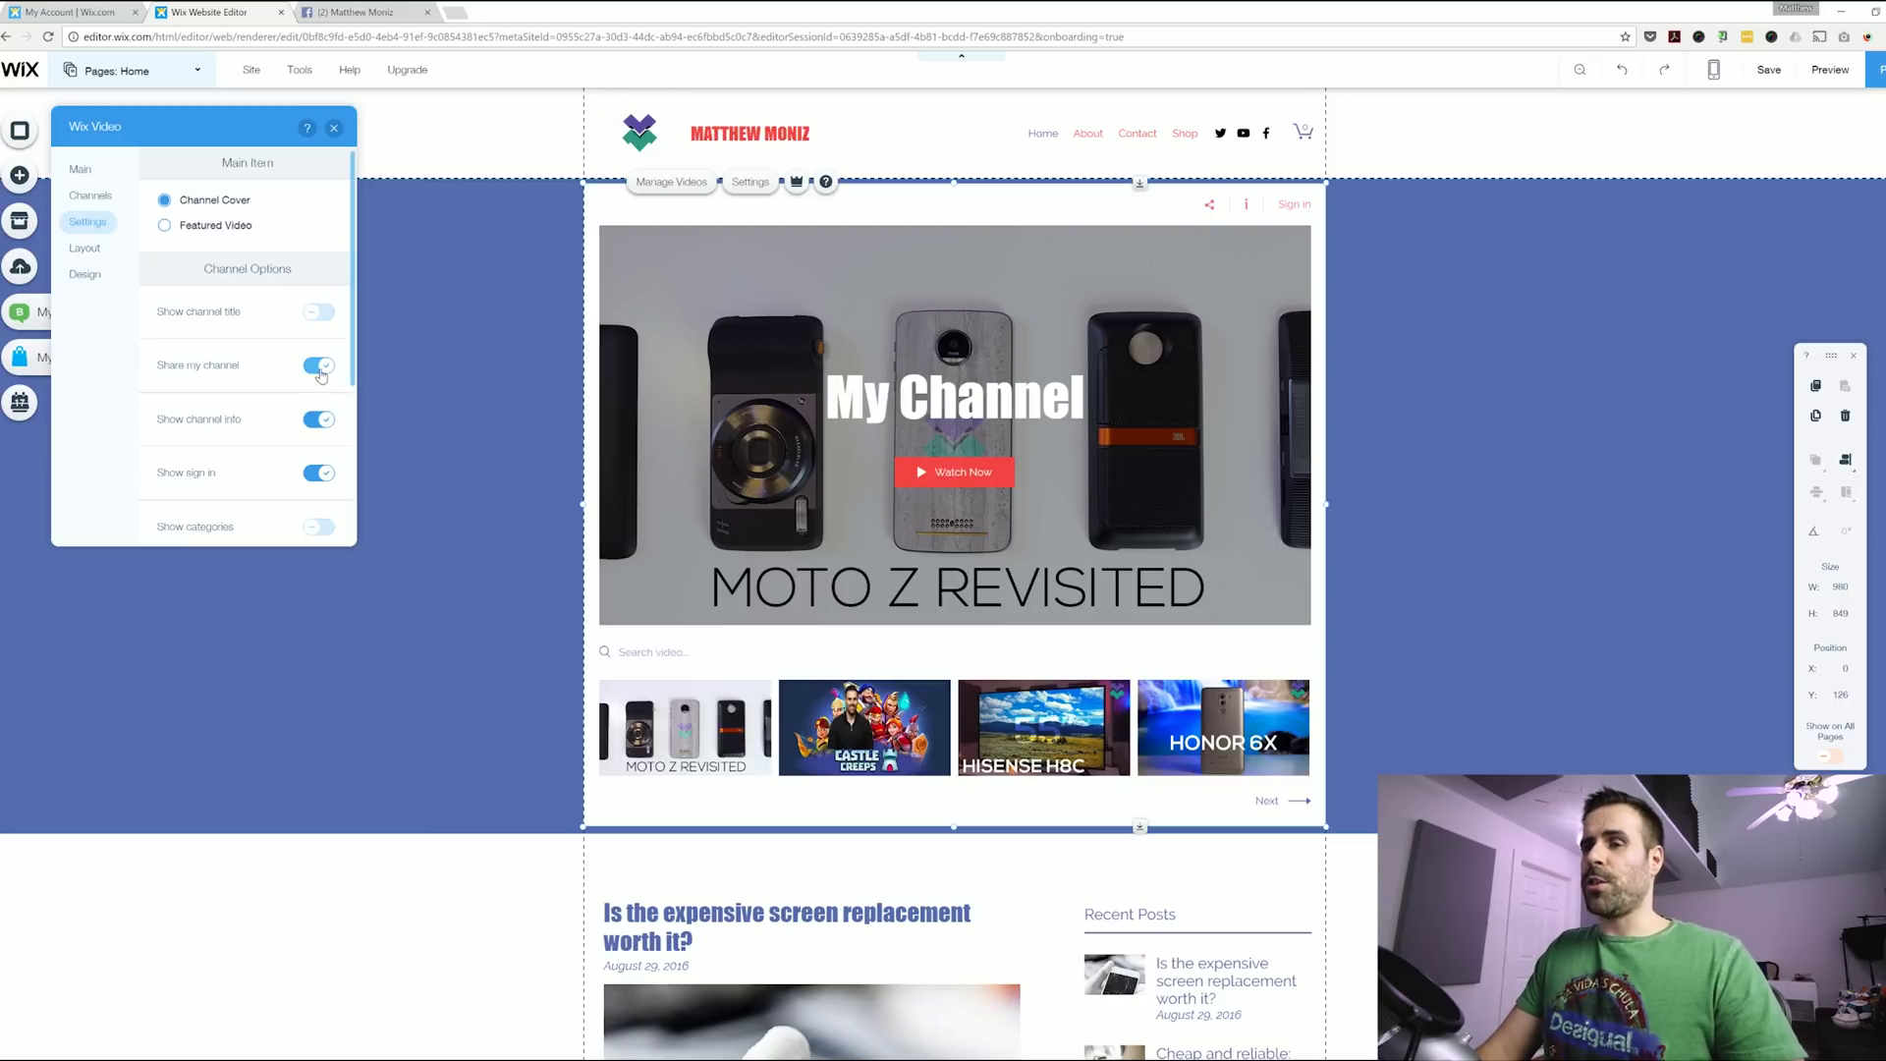
pyautogui.click(323, 422)
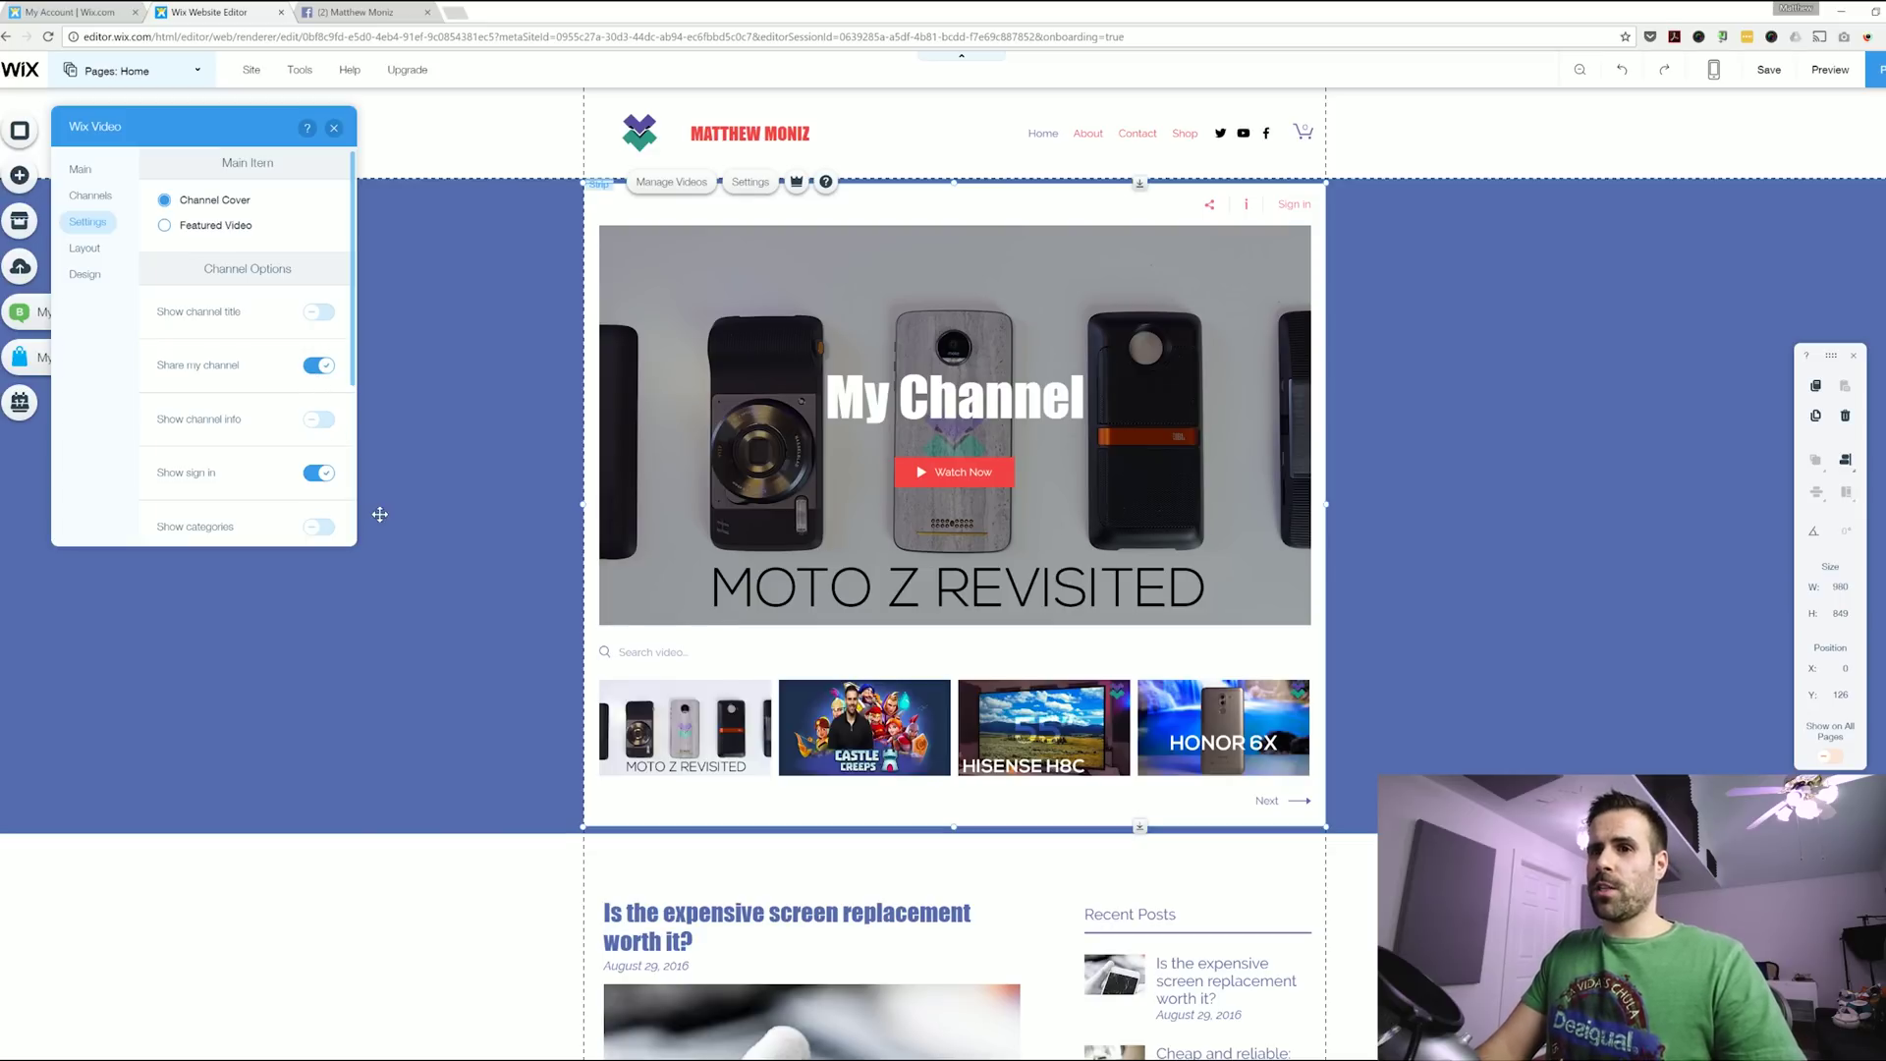
pyautogui.click(318, 475)
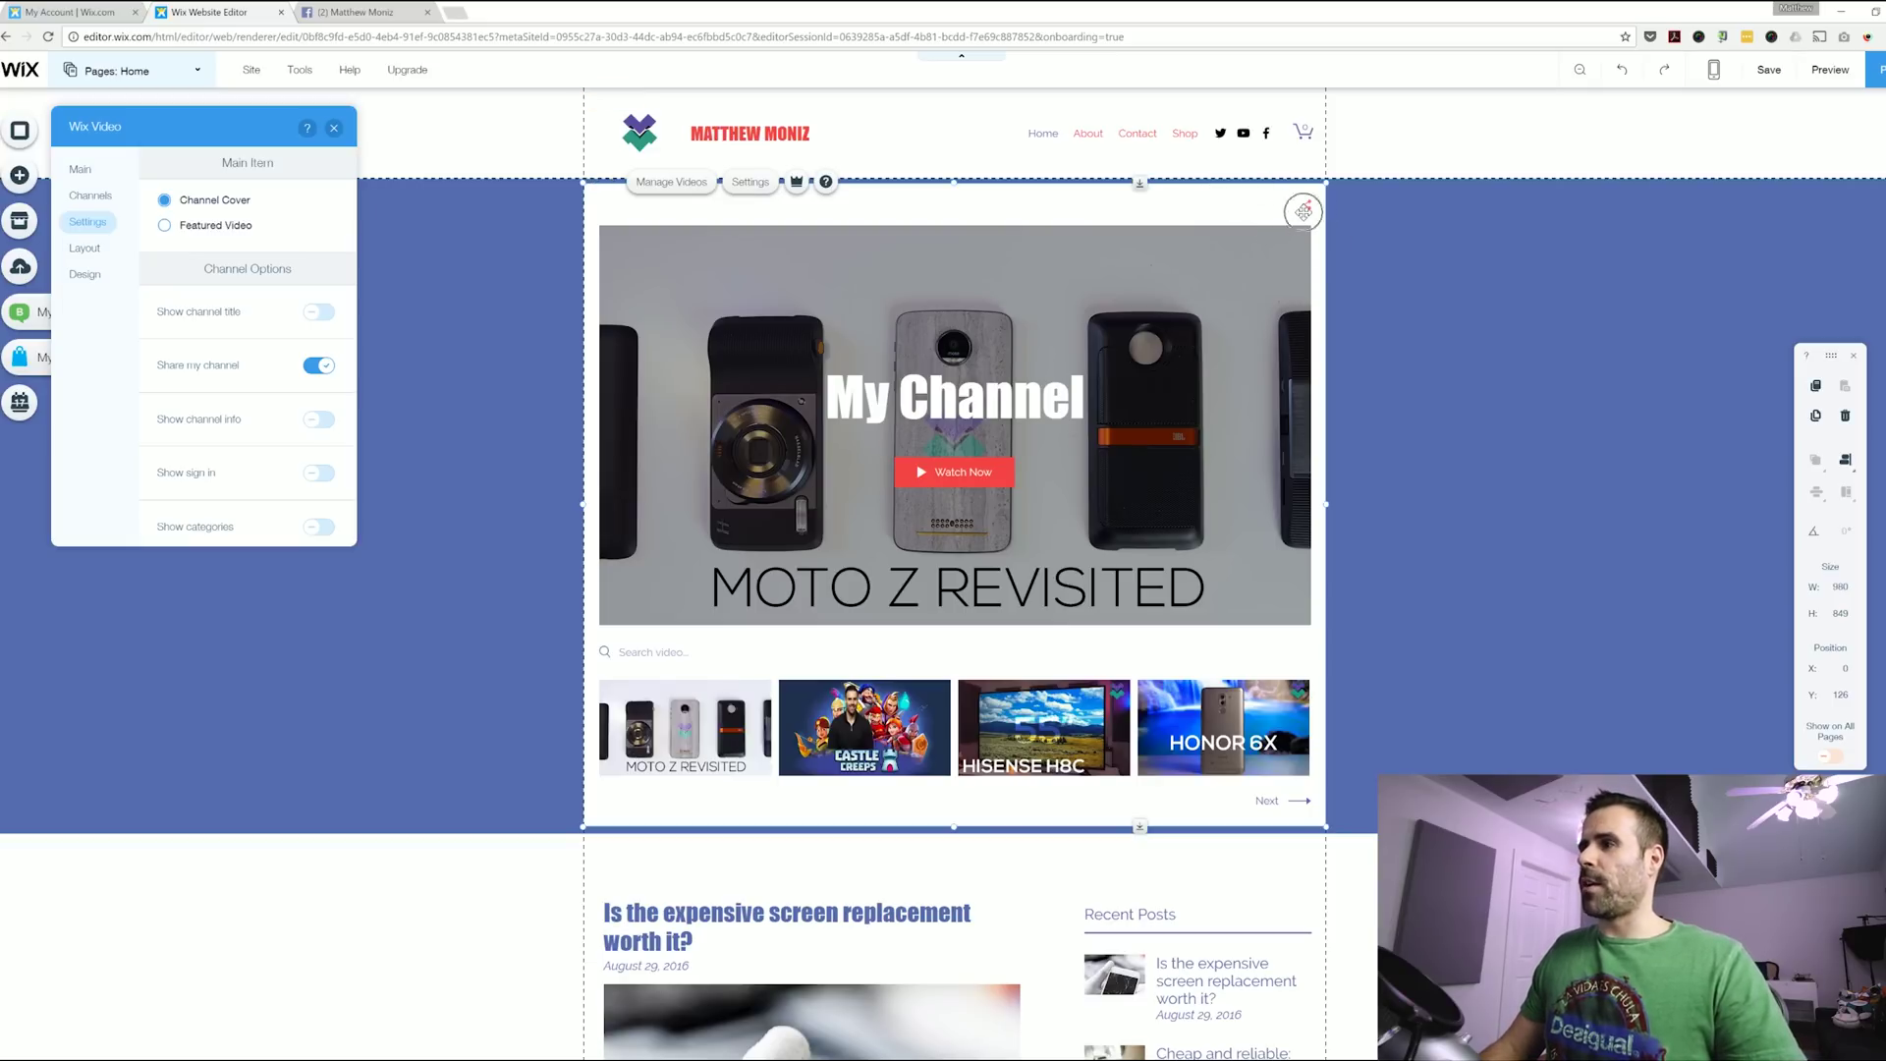
# Delete the Recent Posts list and its heading and divider from the column beside the posts.
pyautogui.scroll(-8, 462, 510)
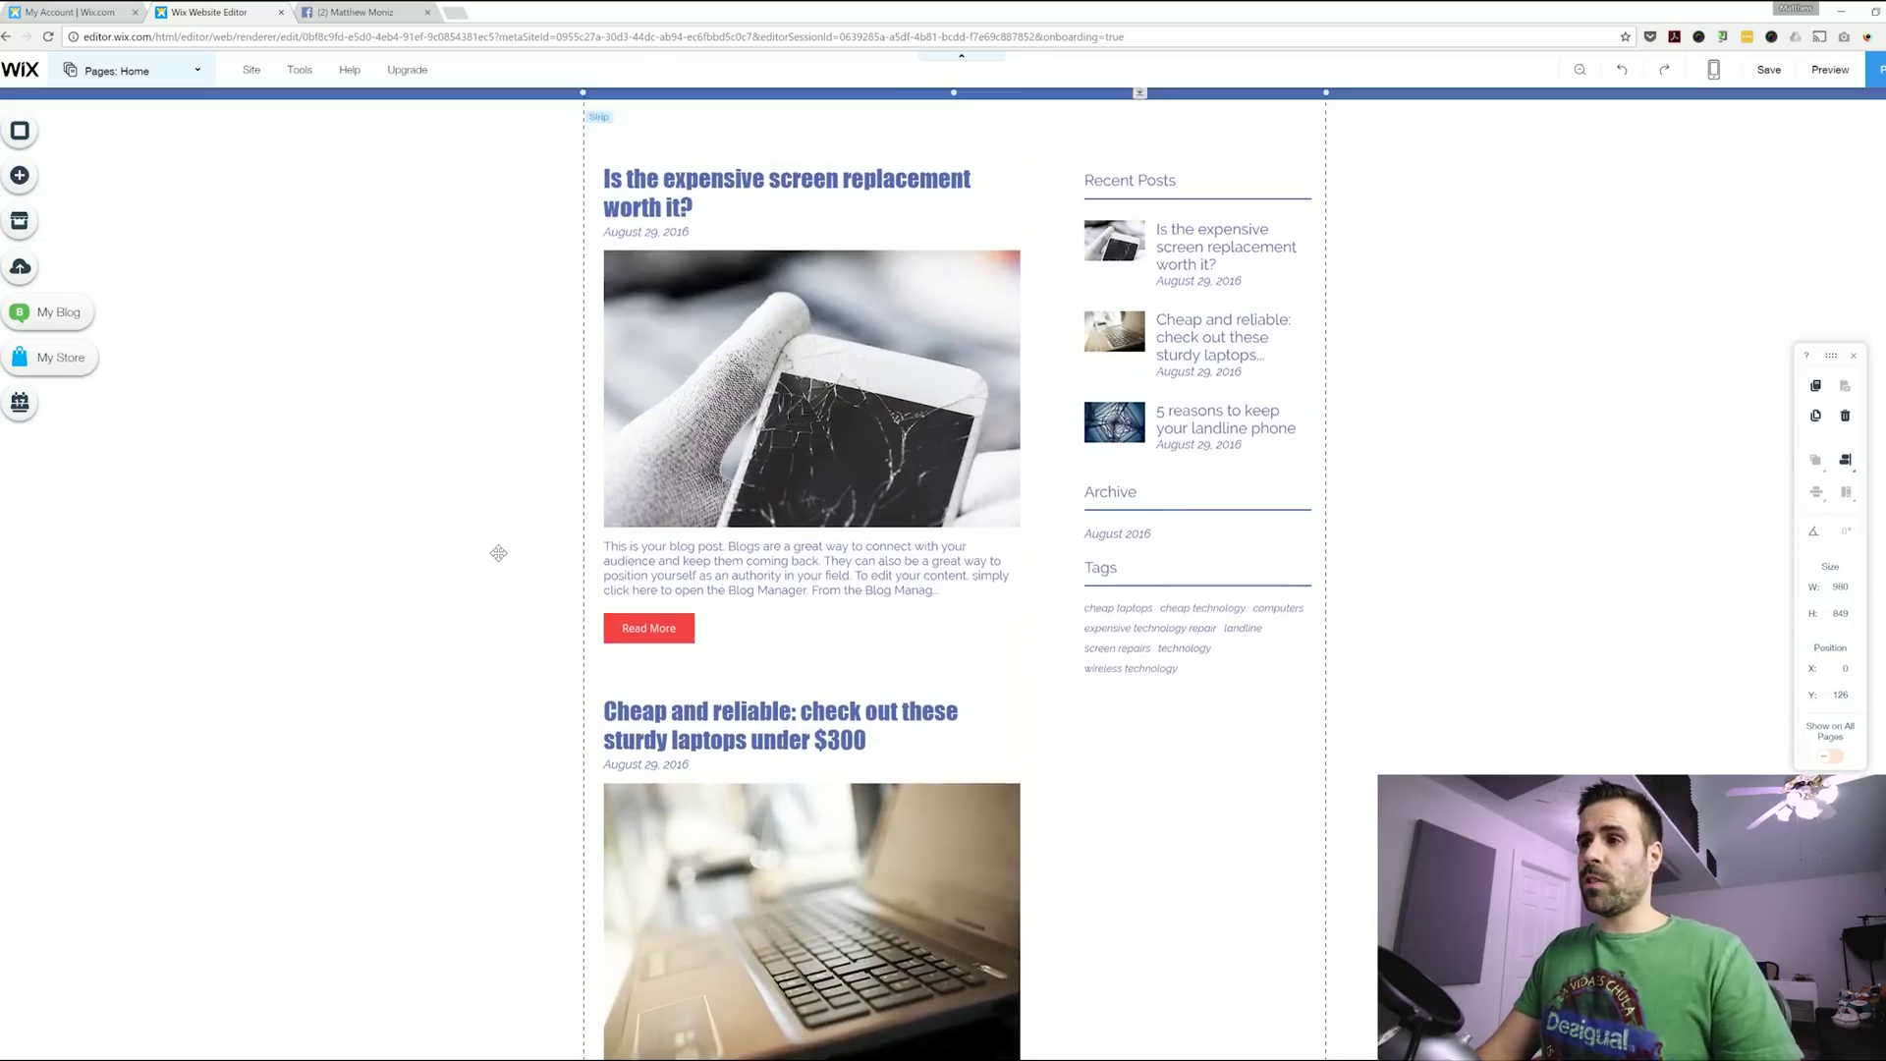
pyautogui.scroll(4, 498, 550)
pyautogui.scroll(-4, 511, 550)
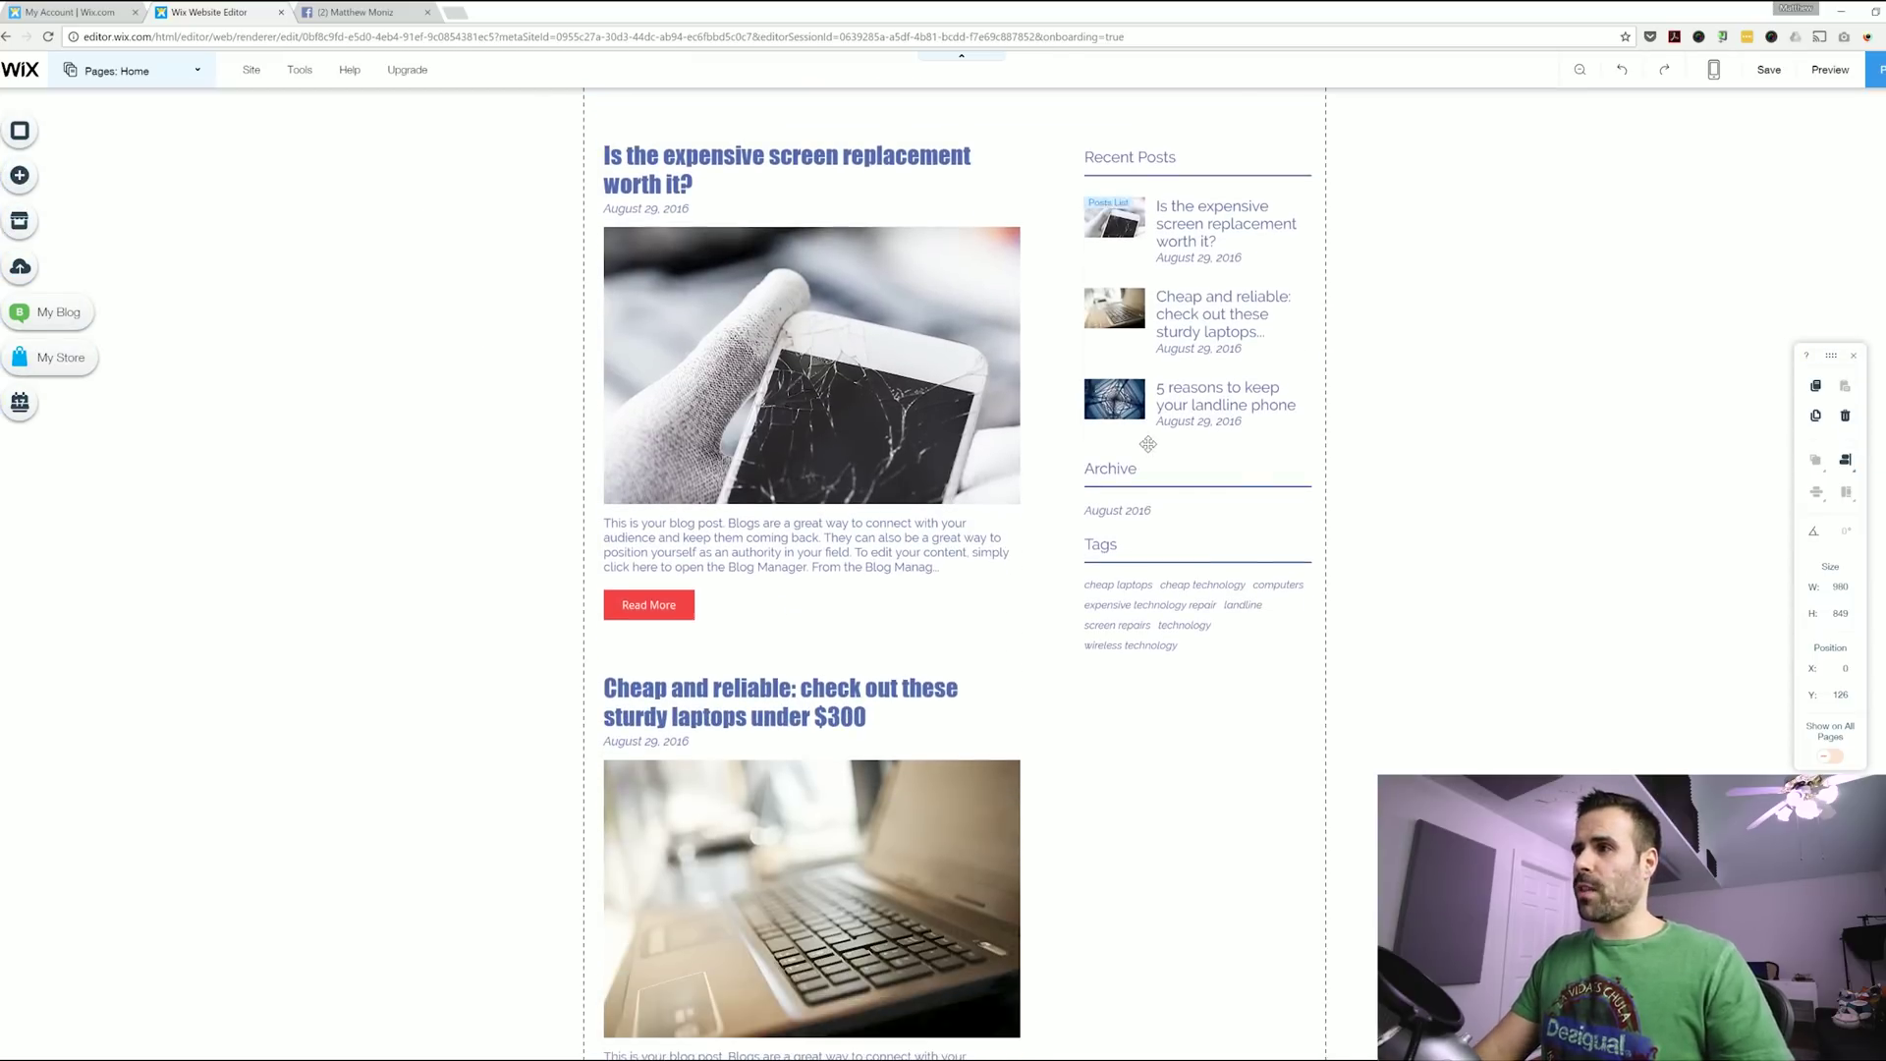
pyautogui.scroll(2, 1147, 444)
pyautogui.click(1208, 455)
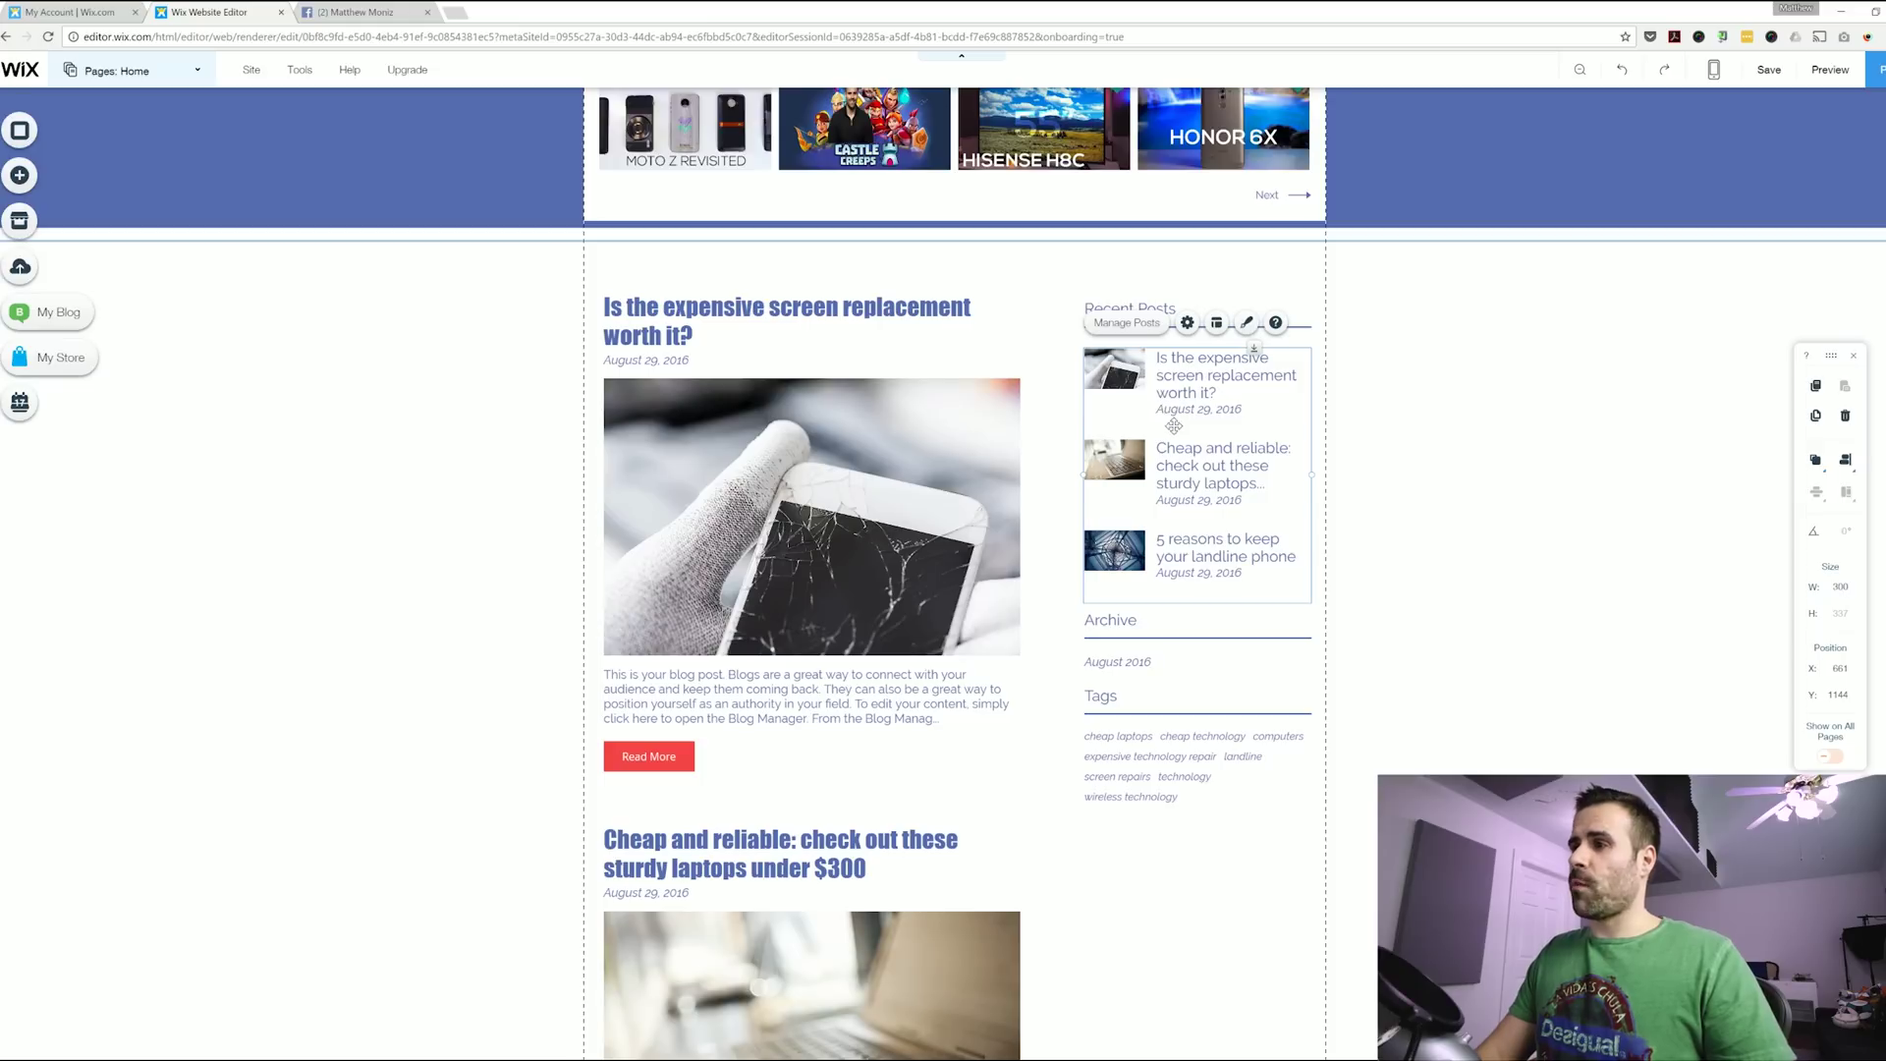
pyautogui.press('Delete')
pyautogui.click(1164, 329)
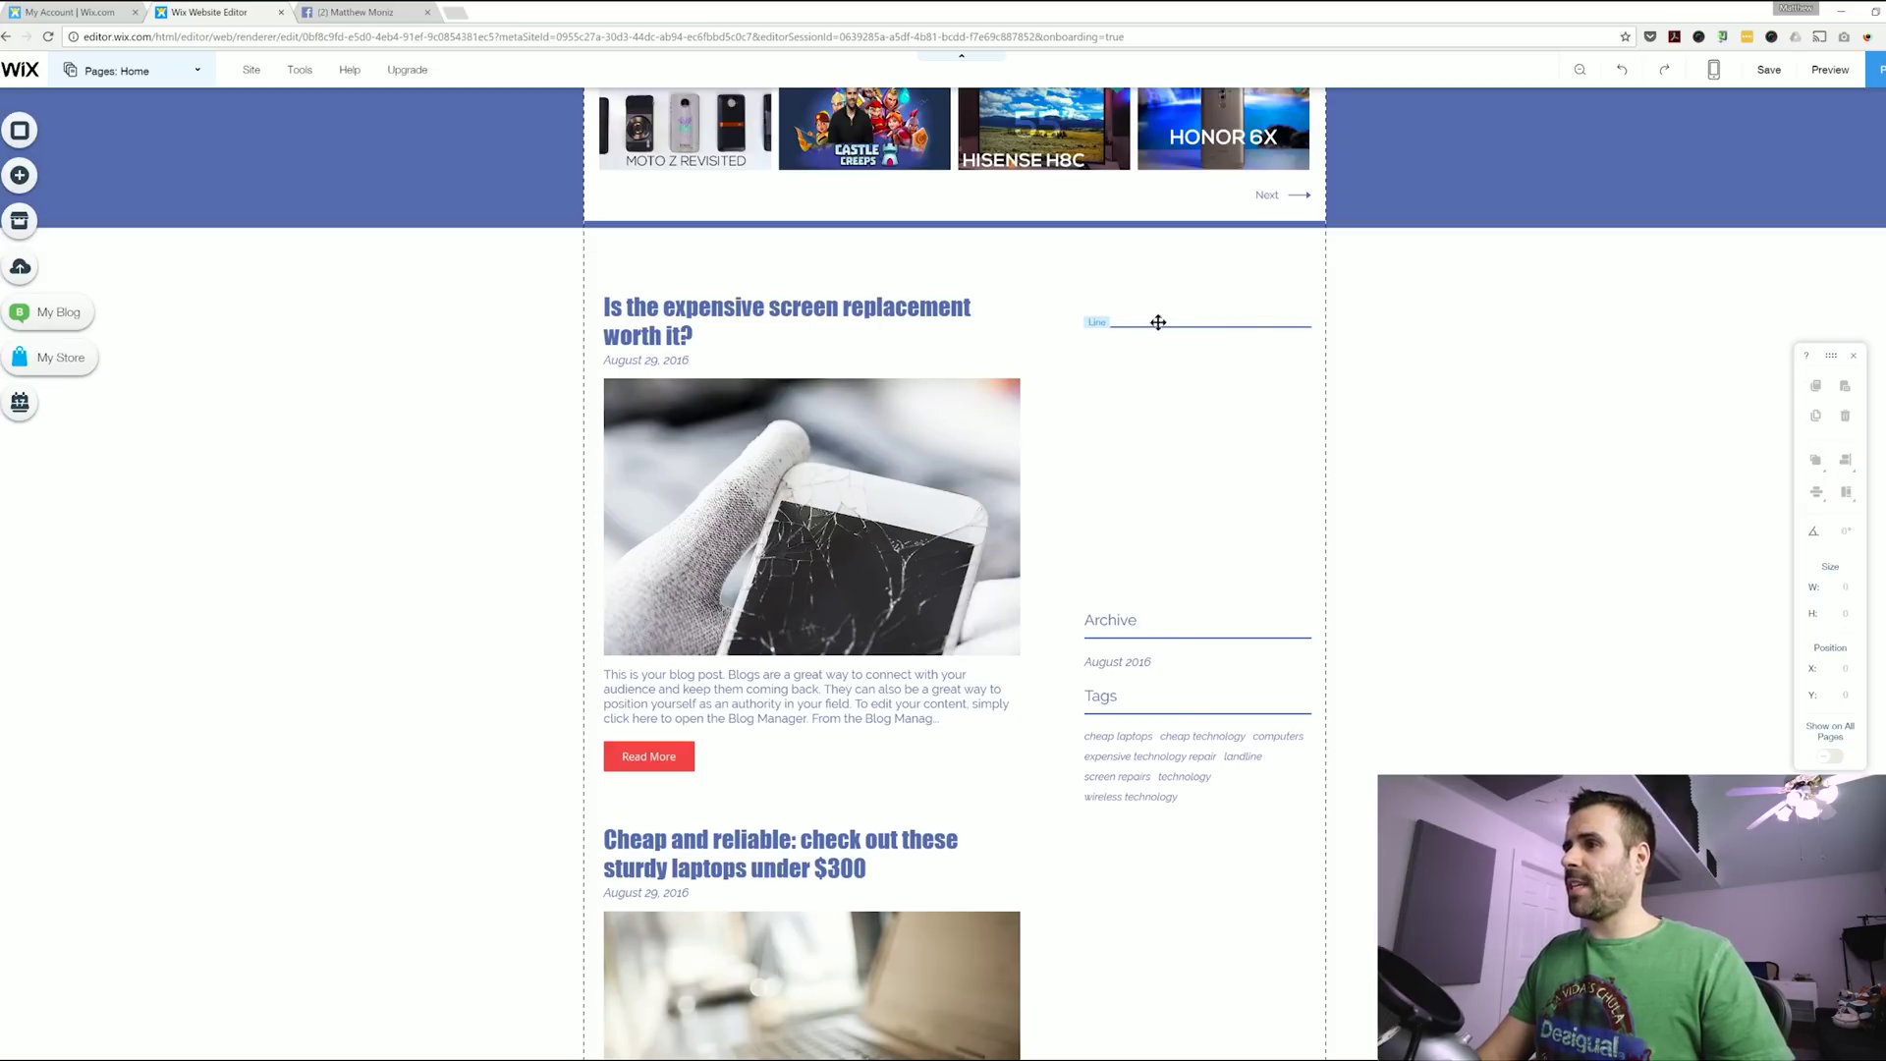
pyautogui.press('Delete')
# Delete the Tags and Archive blocks beside the blog posts.
pyautogui.click(1206, 705)
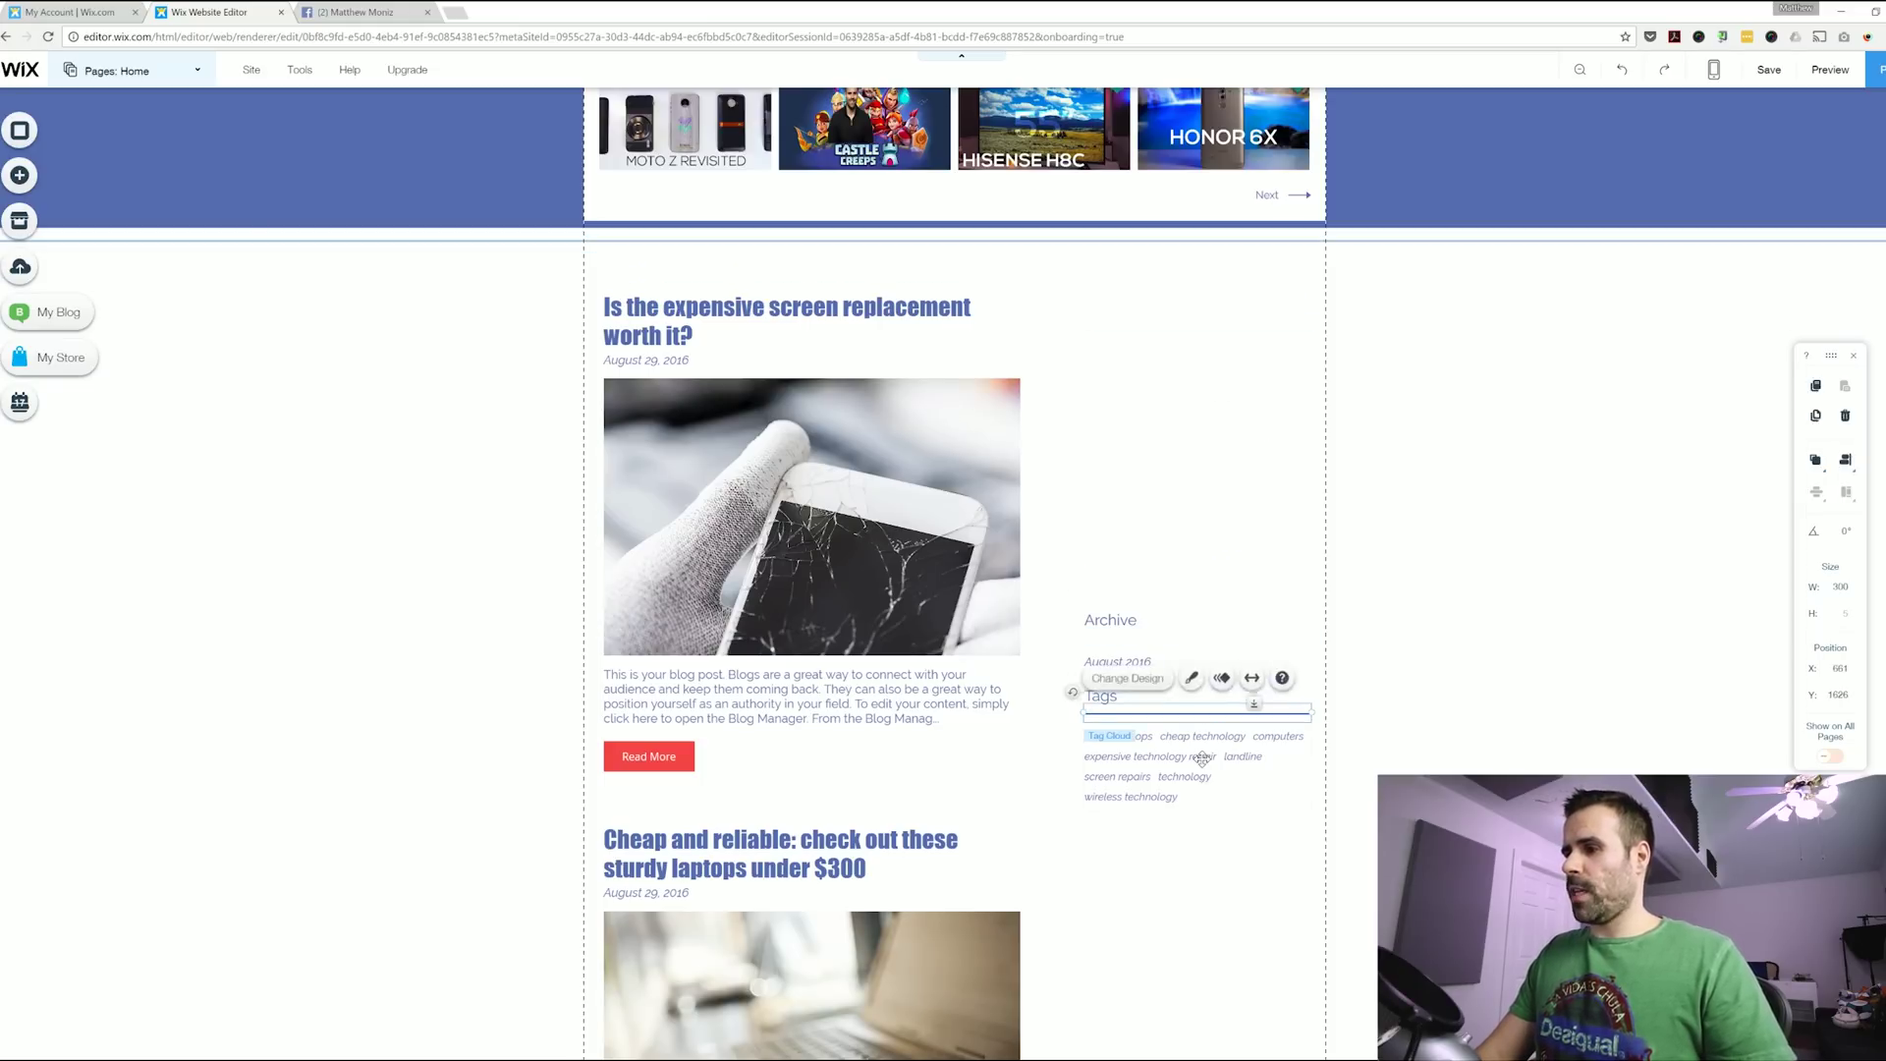
pyautogui.press('Delete')
pyautogui.click(1192, 746)
pyautogui.press('Delete')
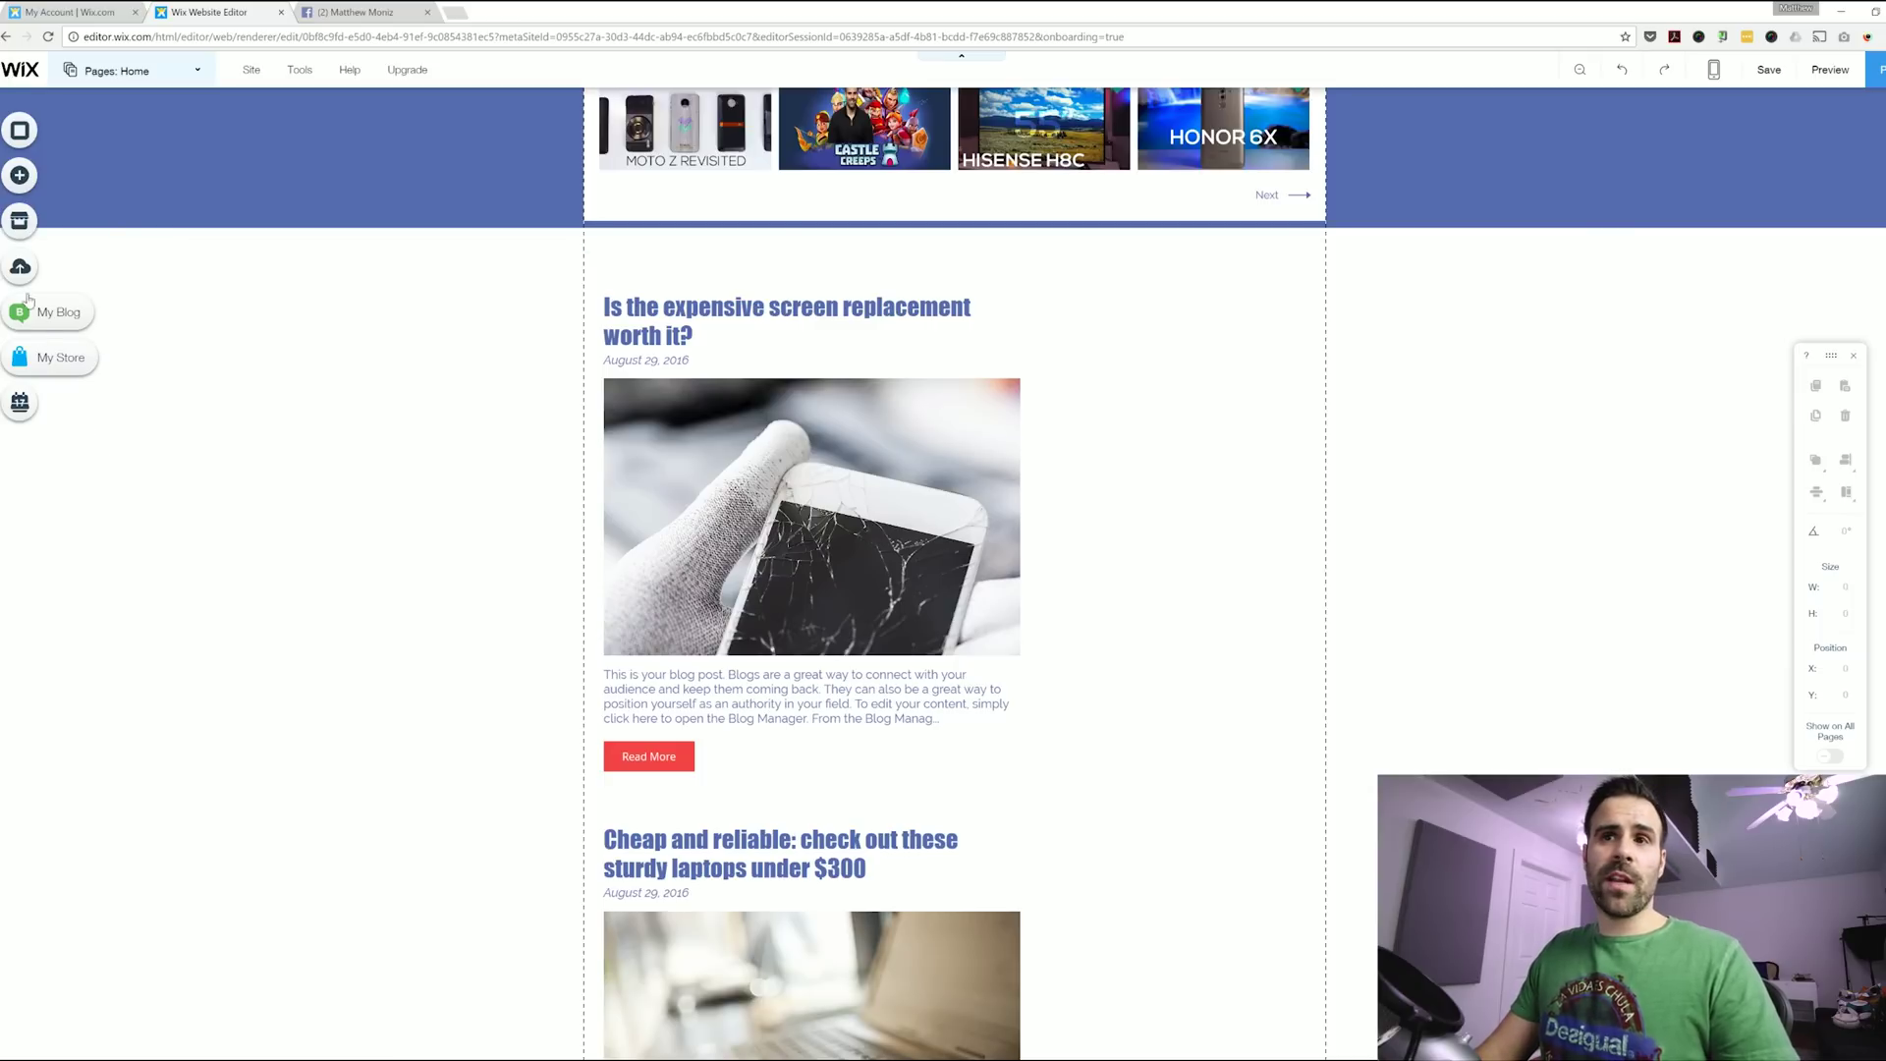
# Add an Instagram Feed gallery, narrow it and move it beside the first blog post.
pyautogui.click(47, 175)
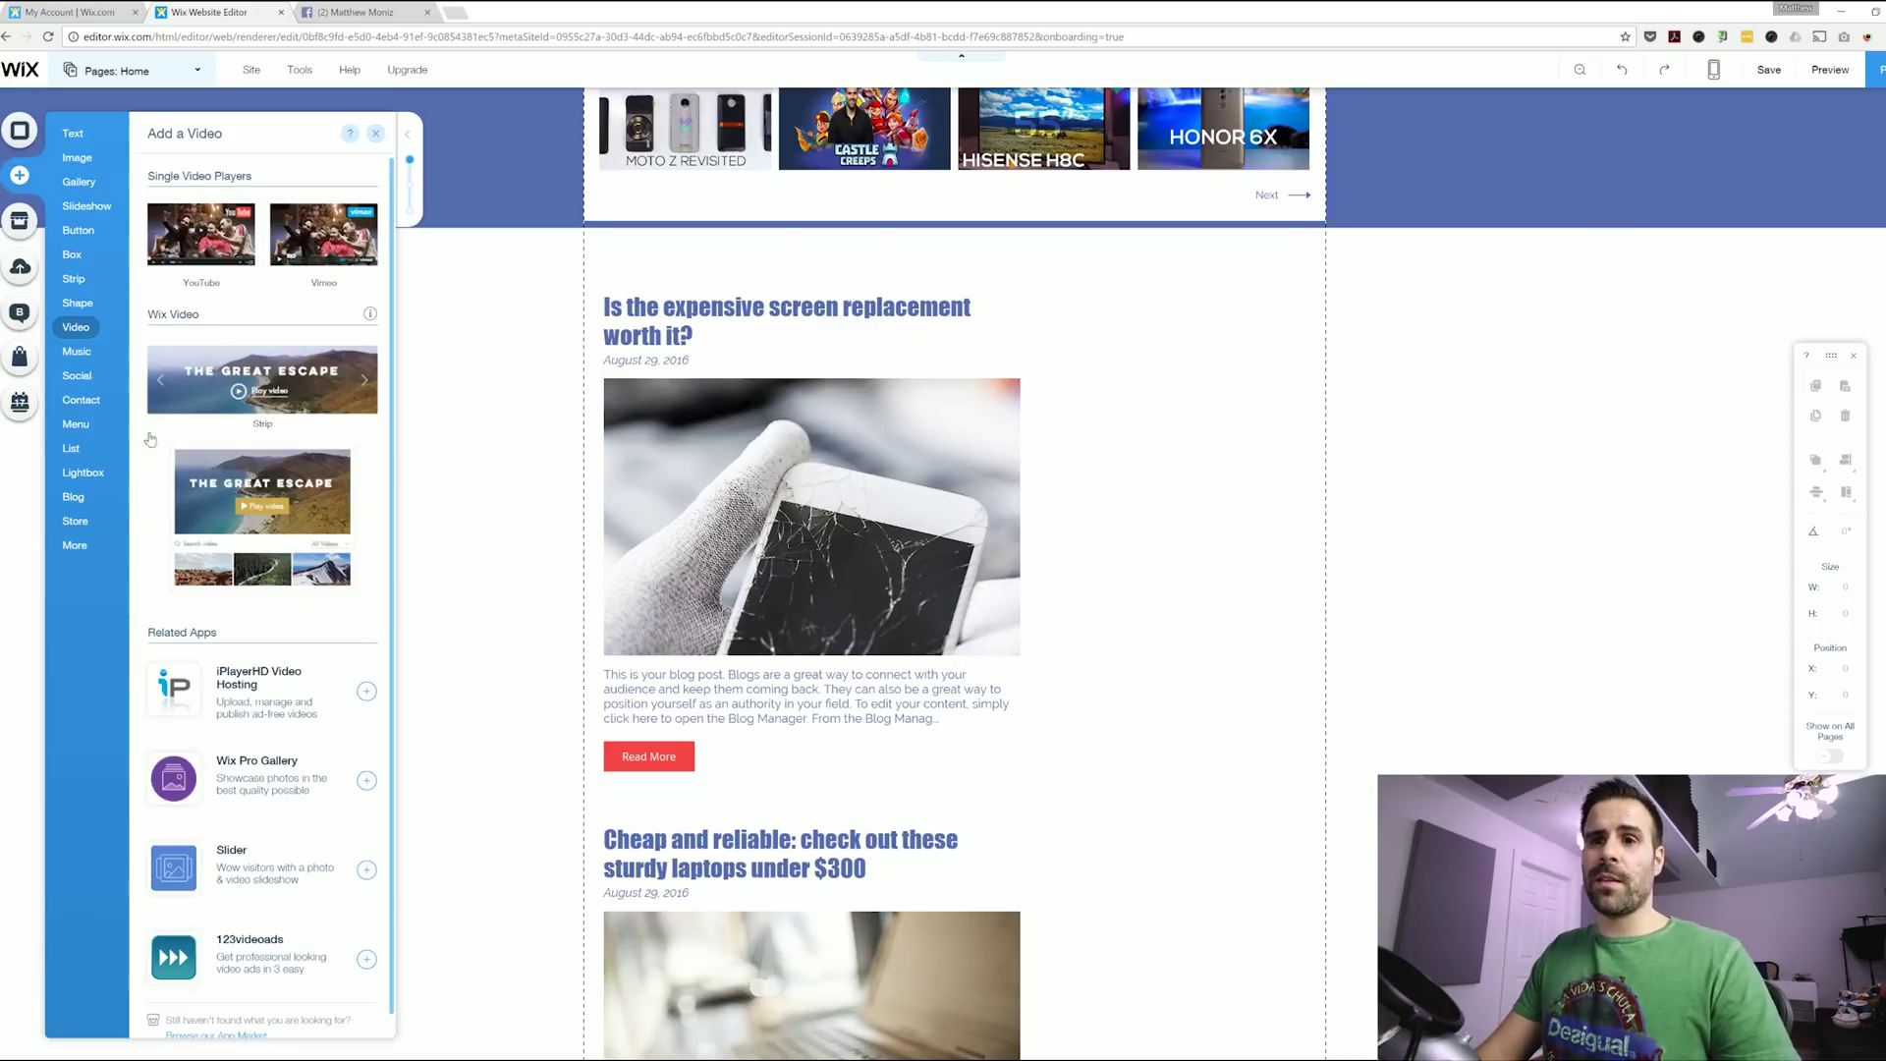
pyautogui.moveTo(86, 550)
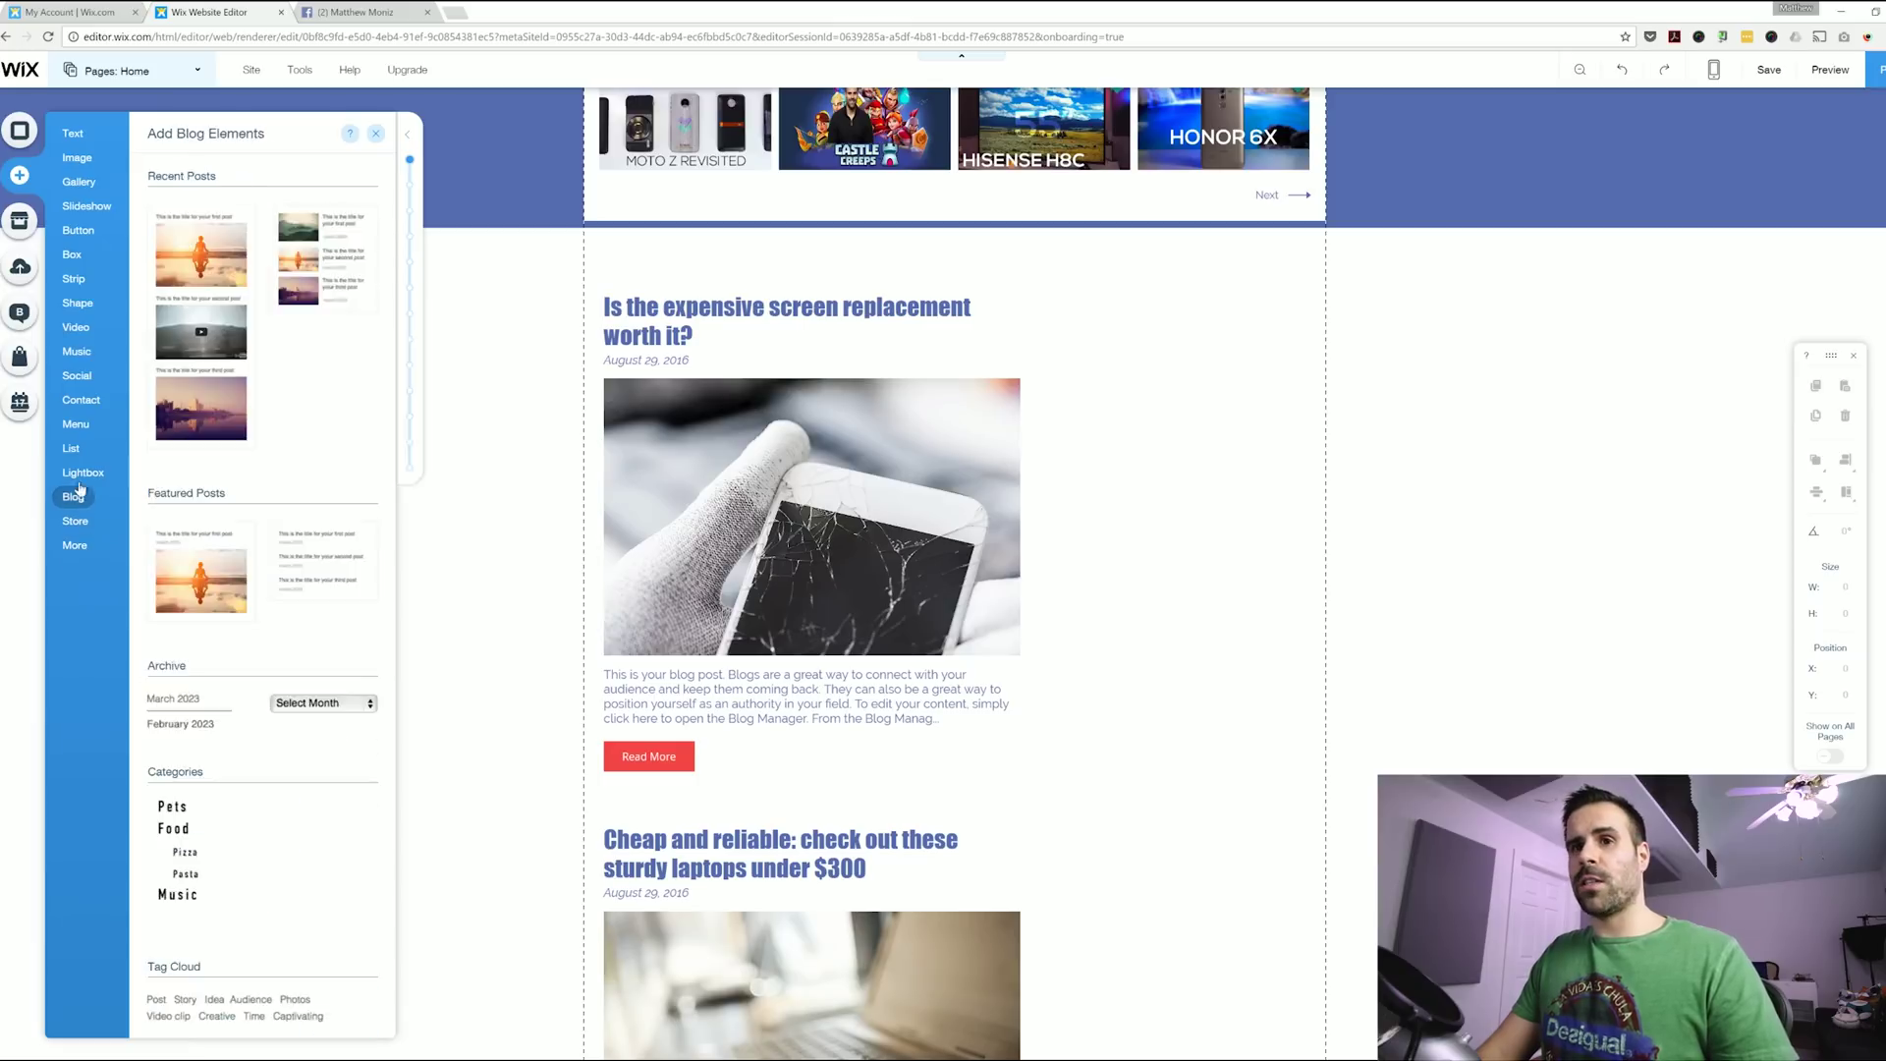
pyautogui.moveTo(79, 381)
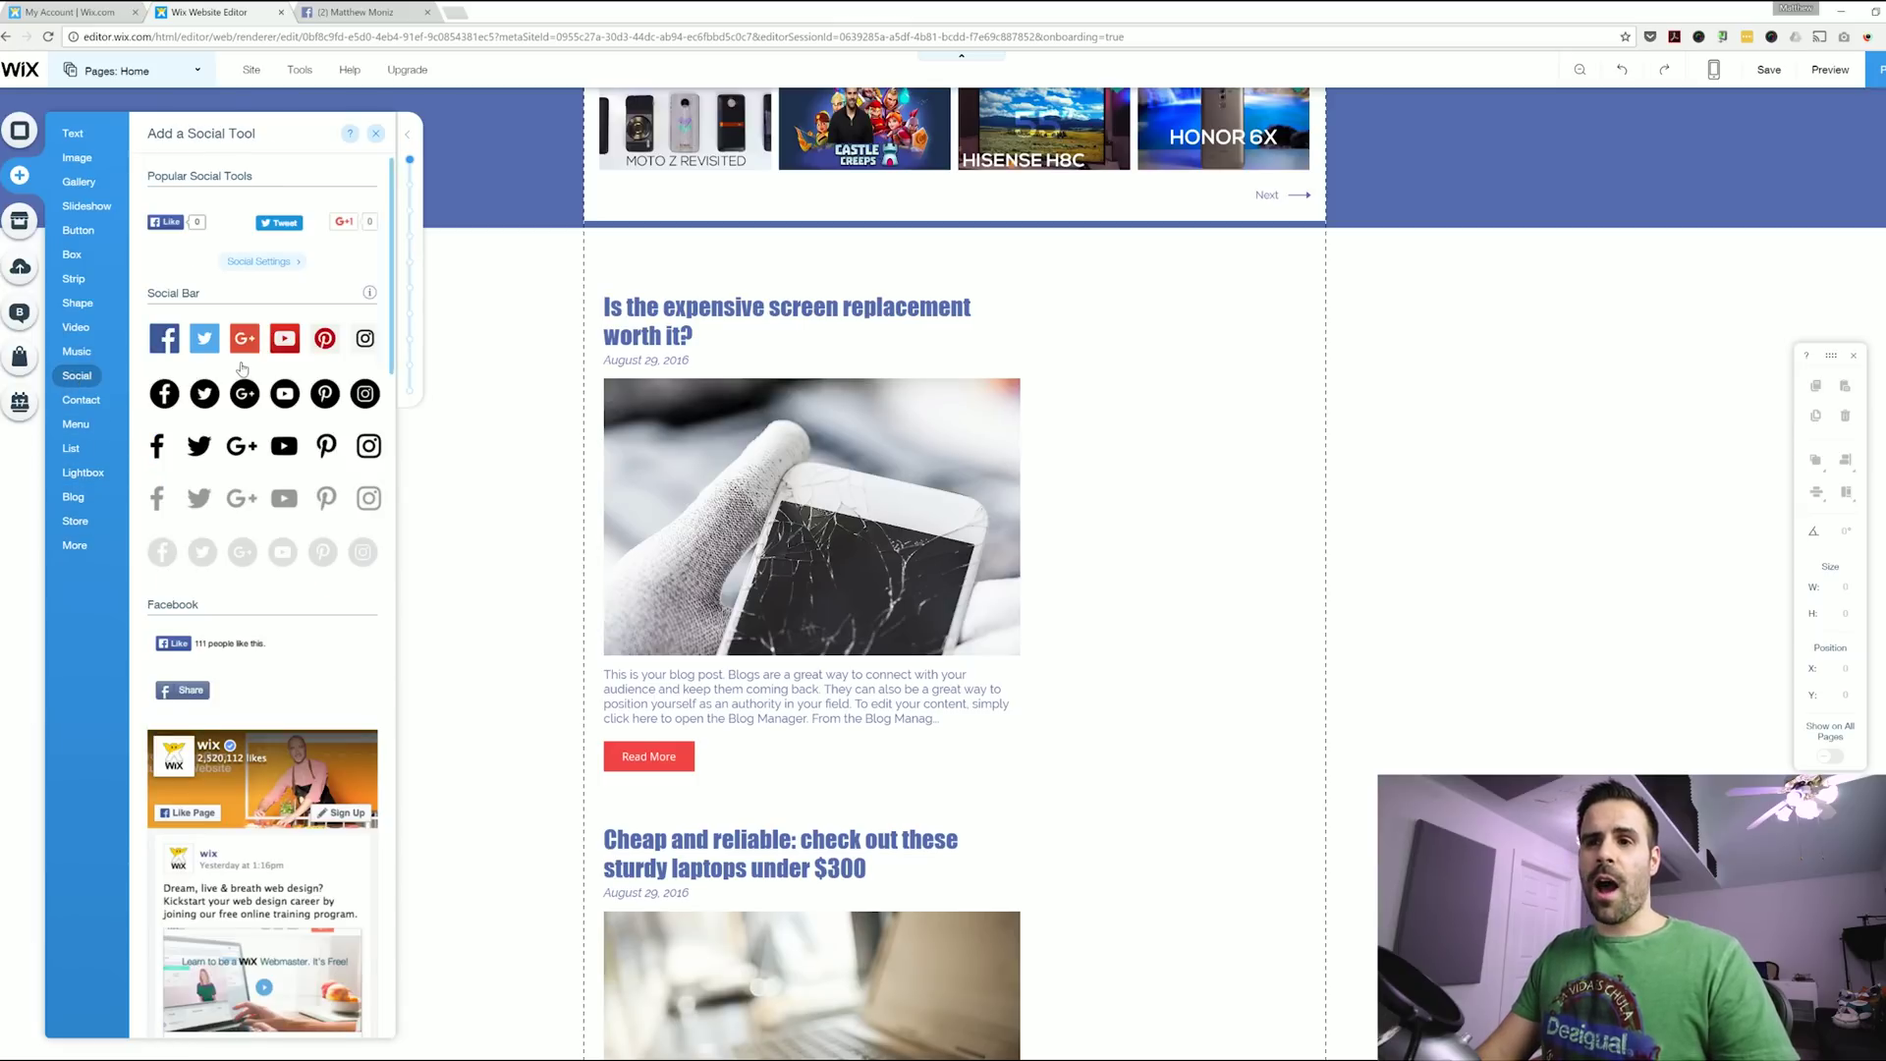
pyautogui.scroll(-10, 272, 391)
pyautogui.scroll(-10, 272, 391)
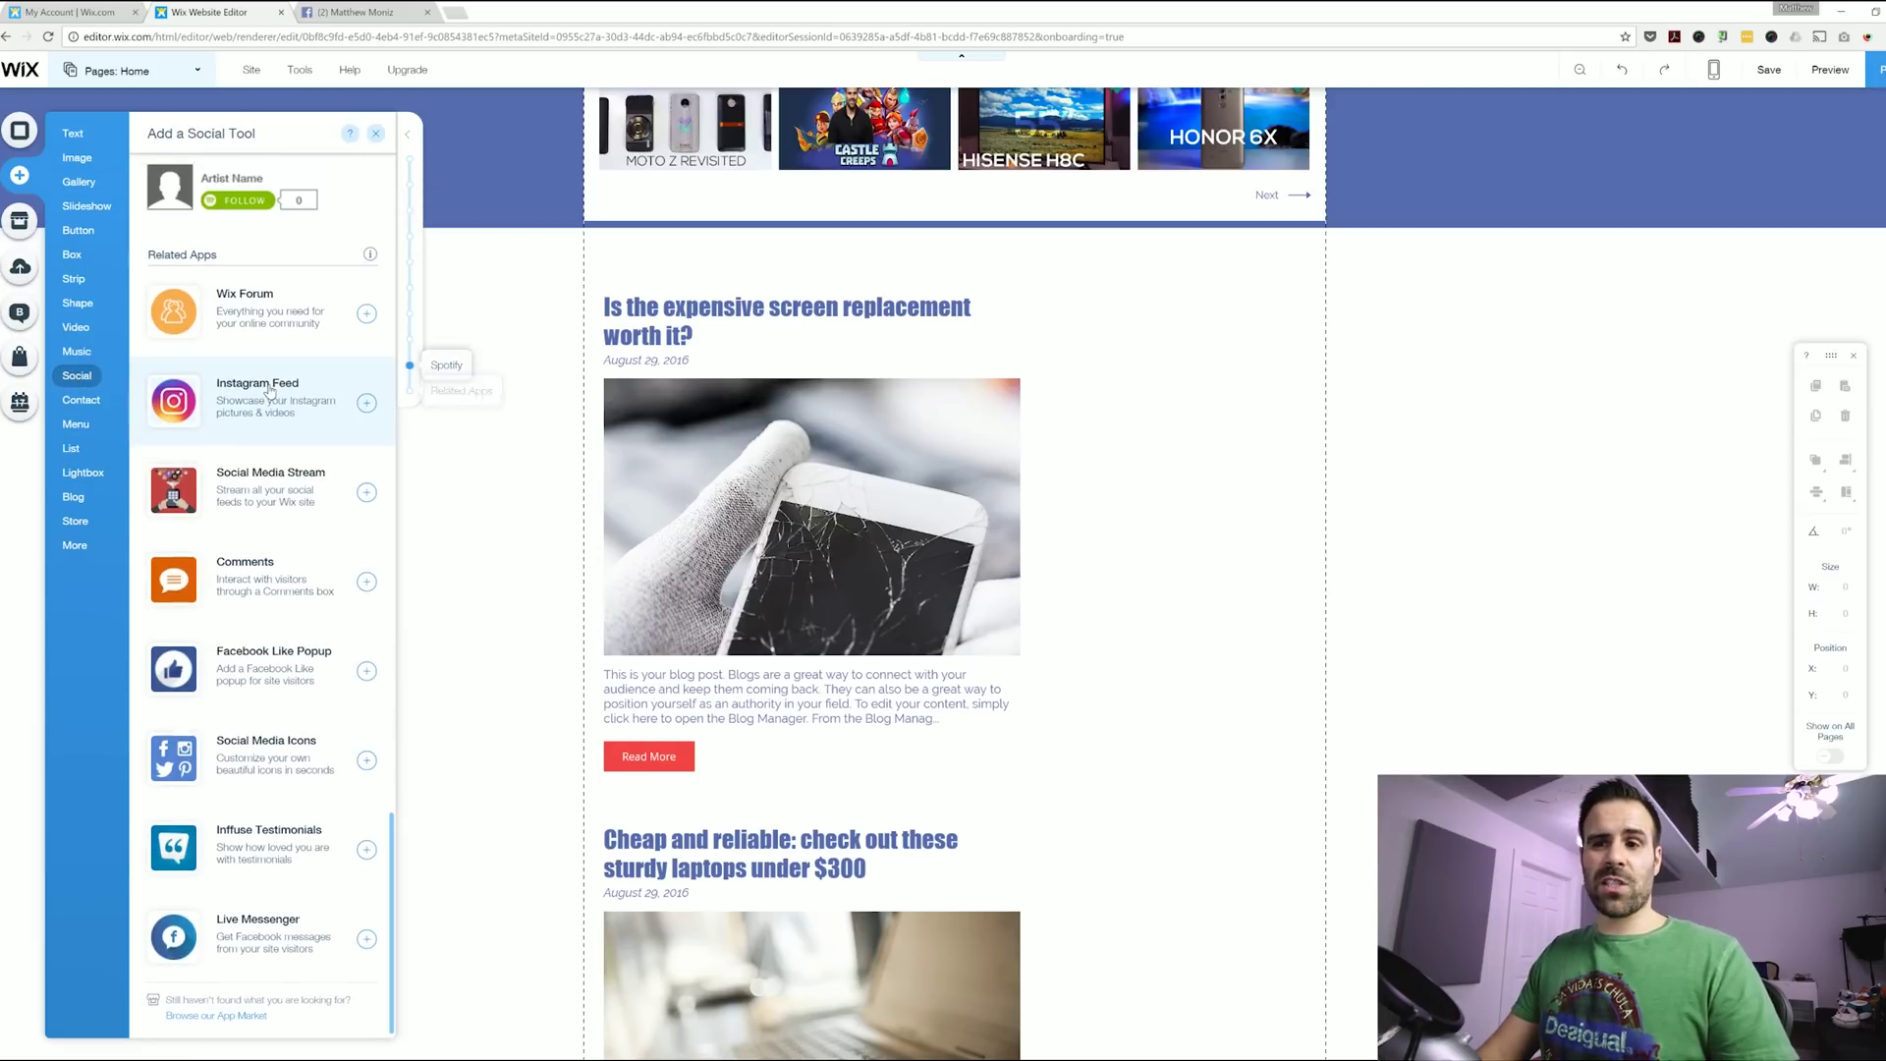
pyautogui.click(366, 556)
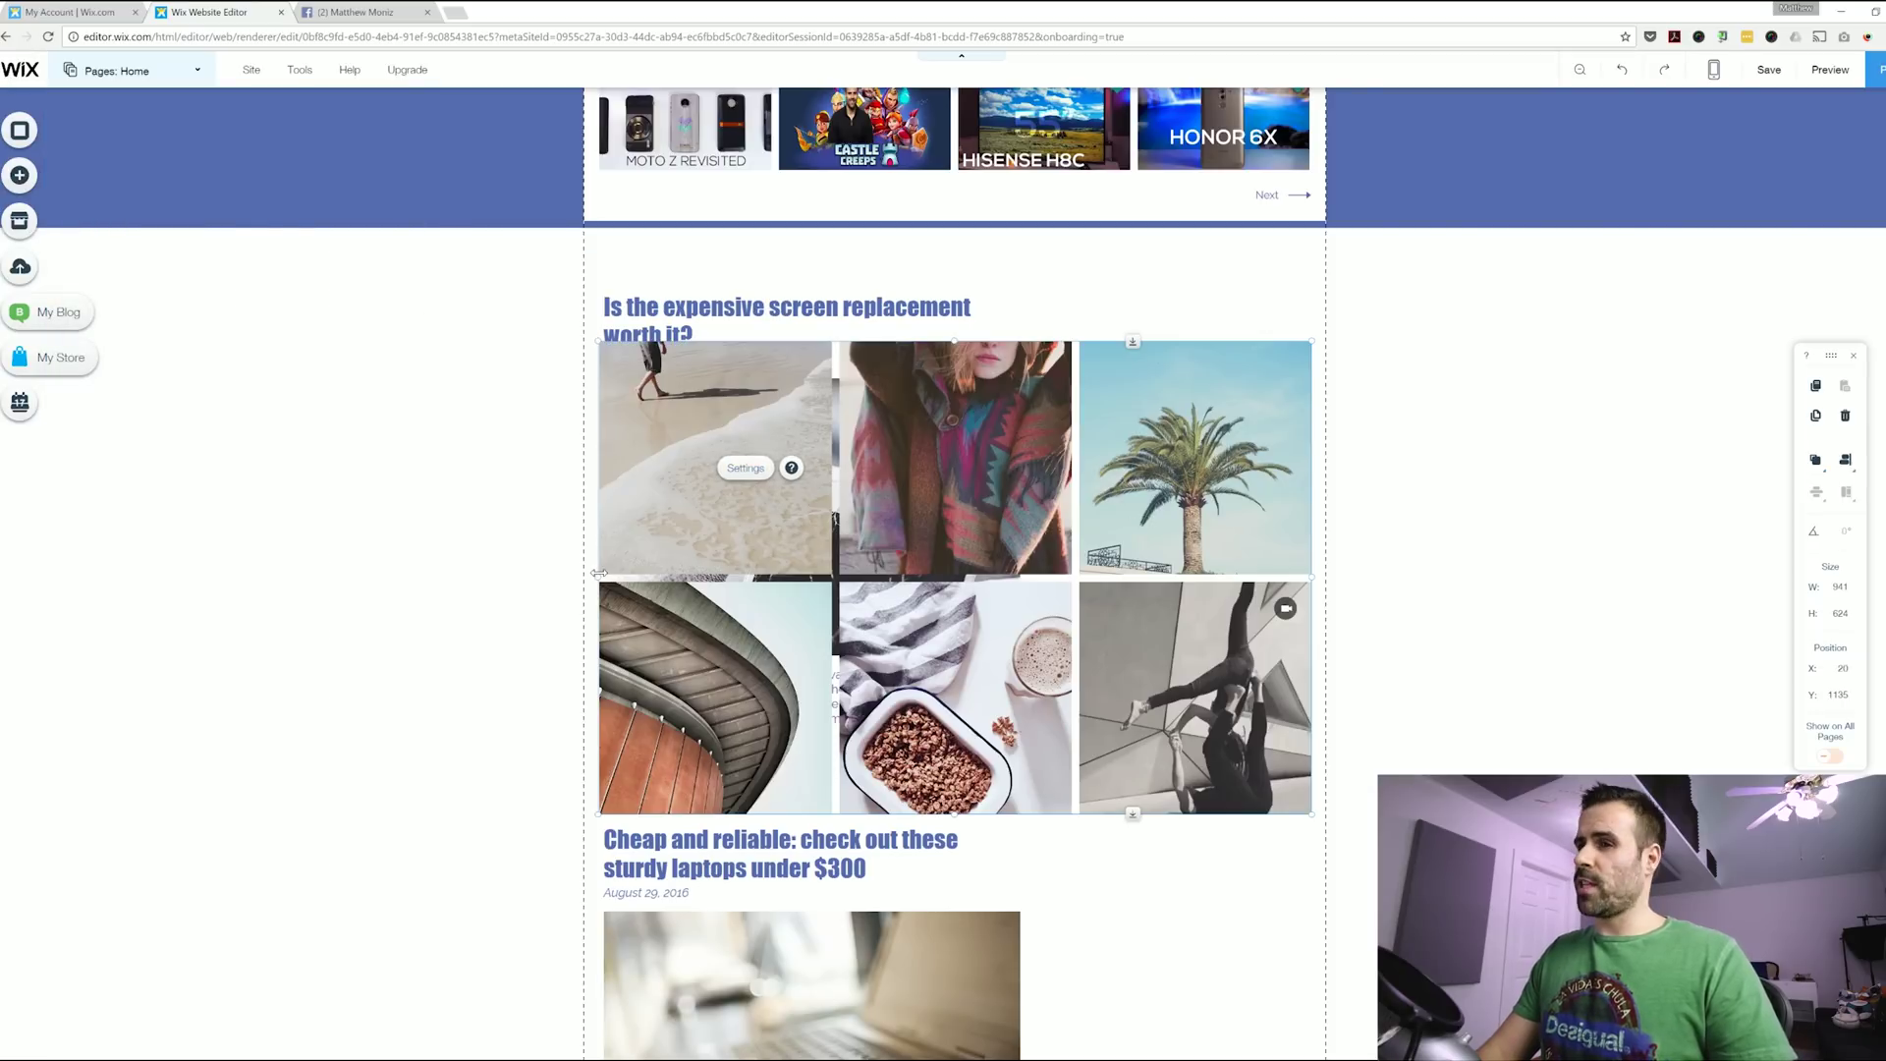
pyautogui.moveTo(599, 576); pyautogui.dragTo(1029, 576)
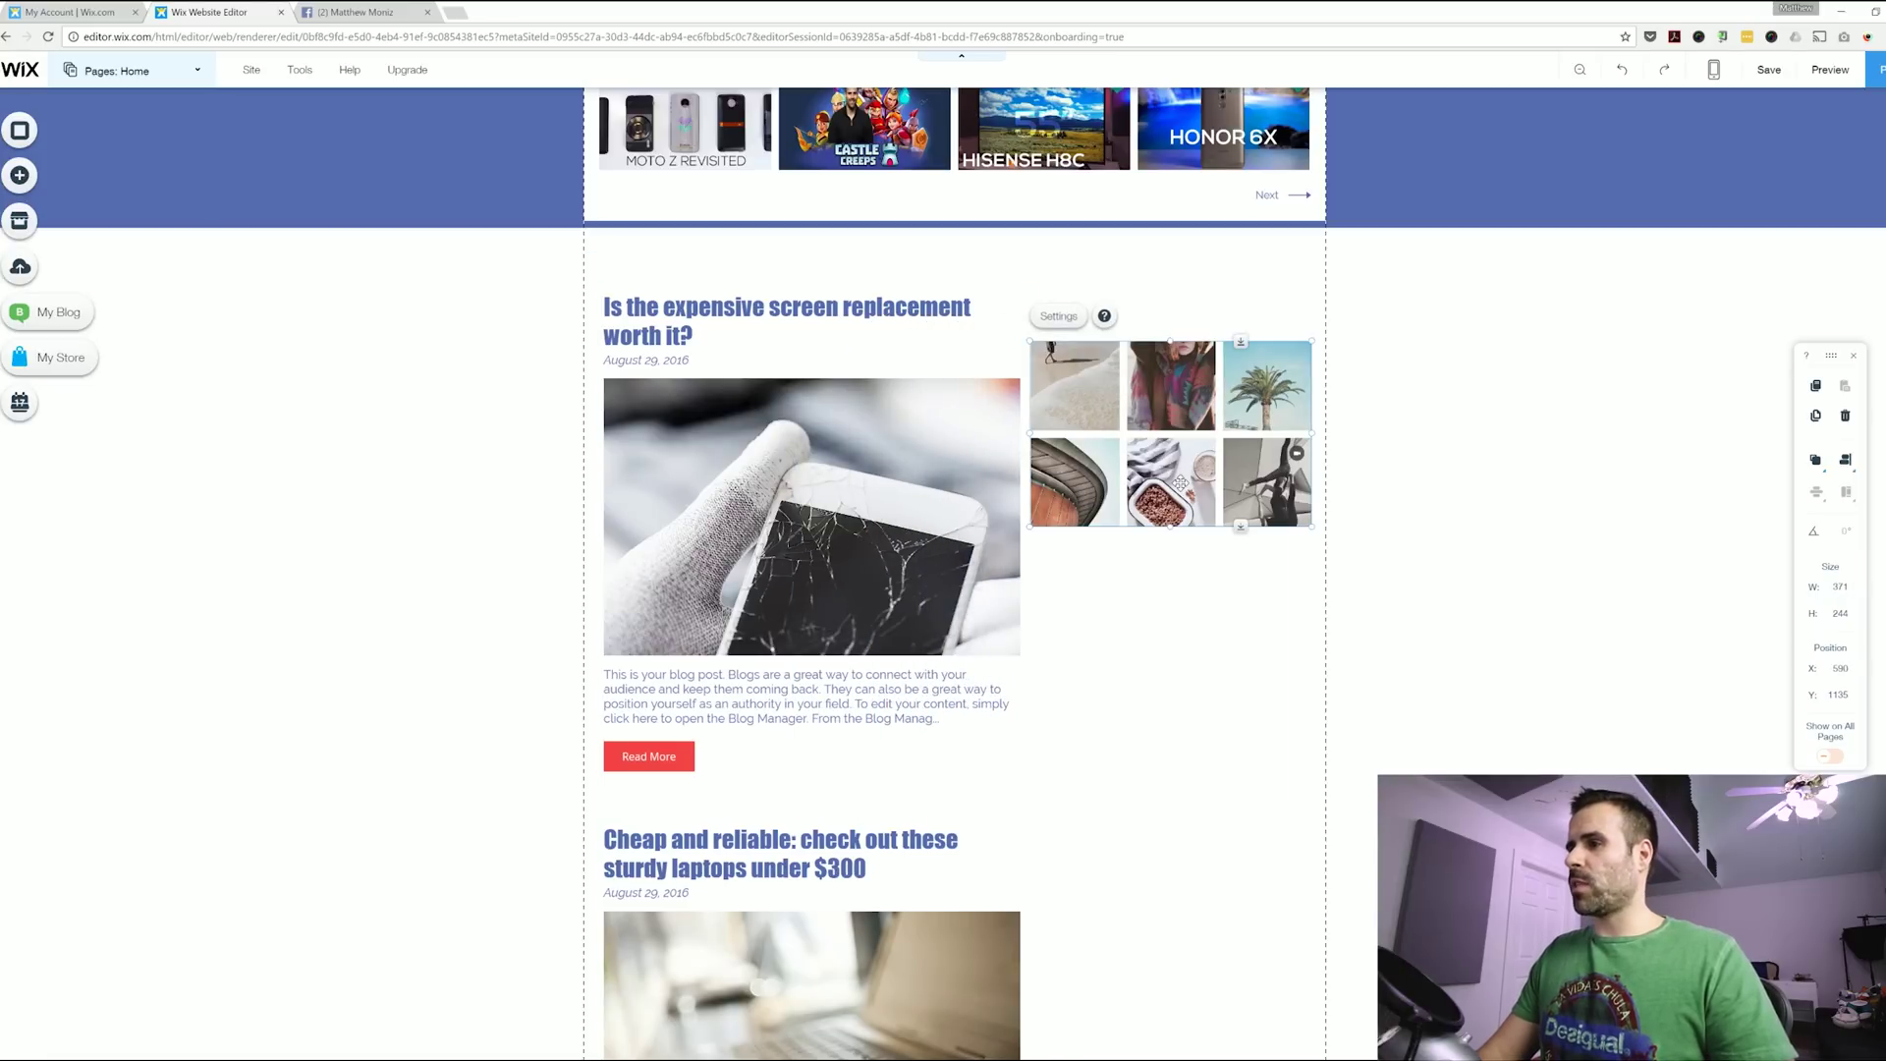
pyautogui.moveTo(1168, 433); pyautogui.dragTo(1175, 344)
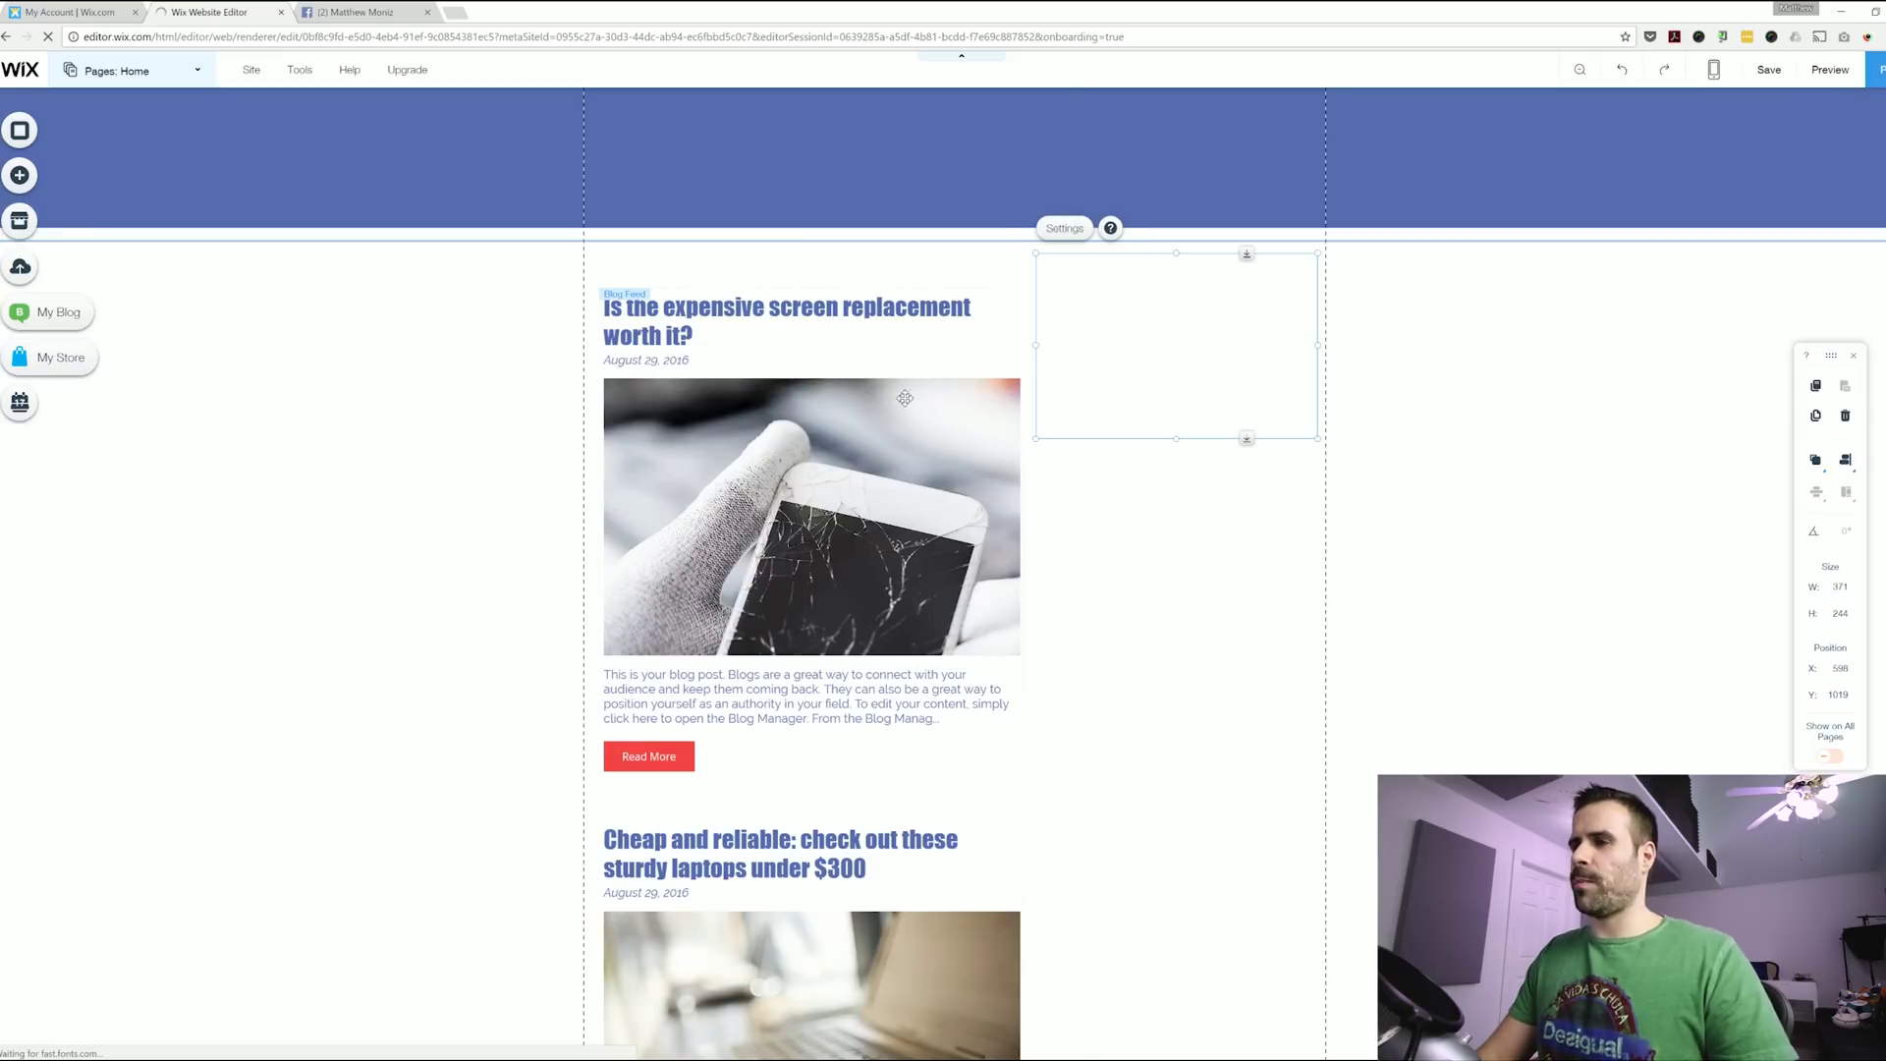
# Set the Instagram feed layout to 3 rows of three images.
pyautogui.click(1064, 228)
pyautogui.click(83, 195)
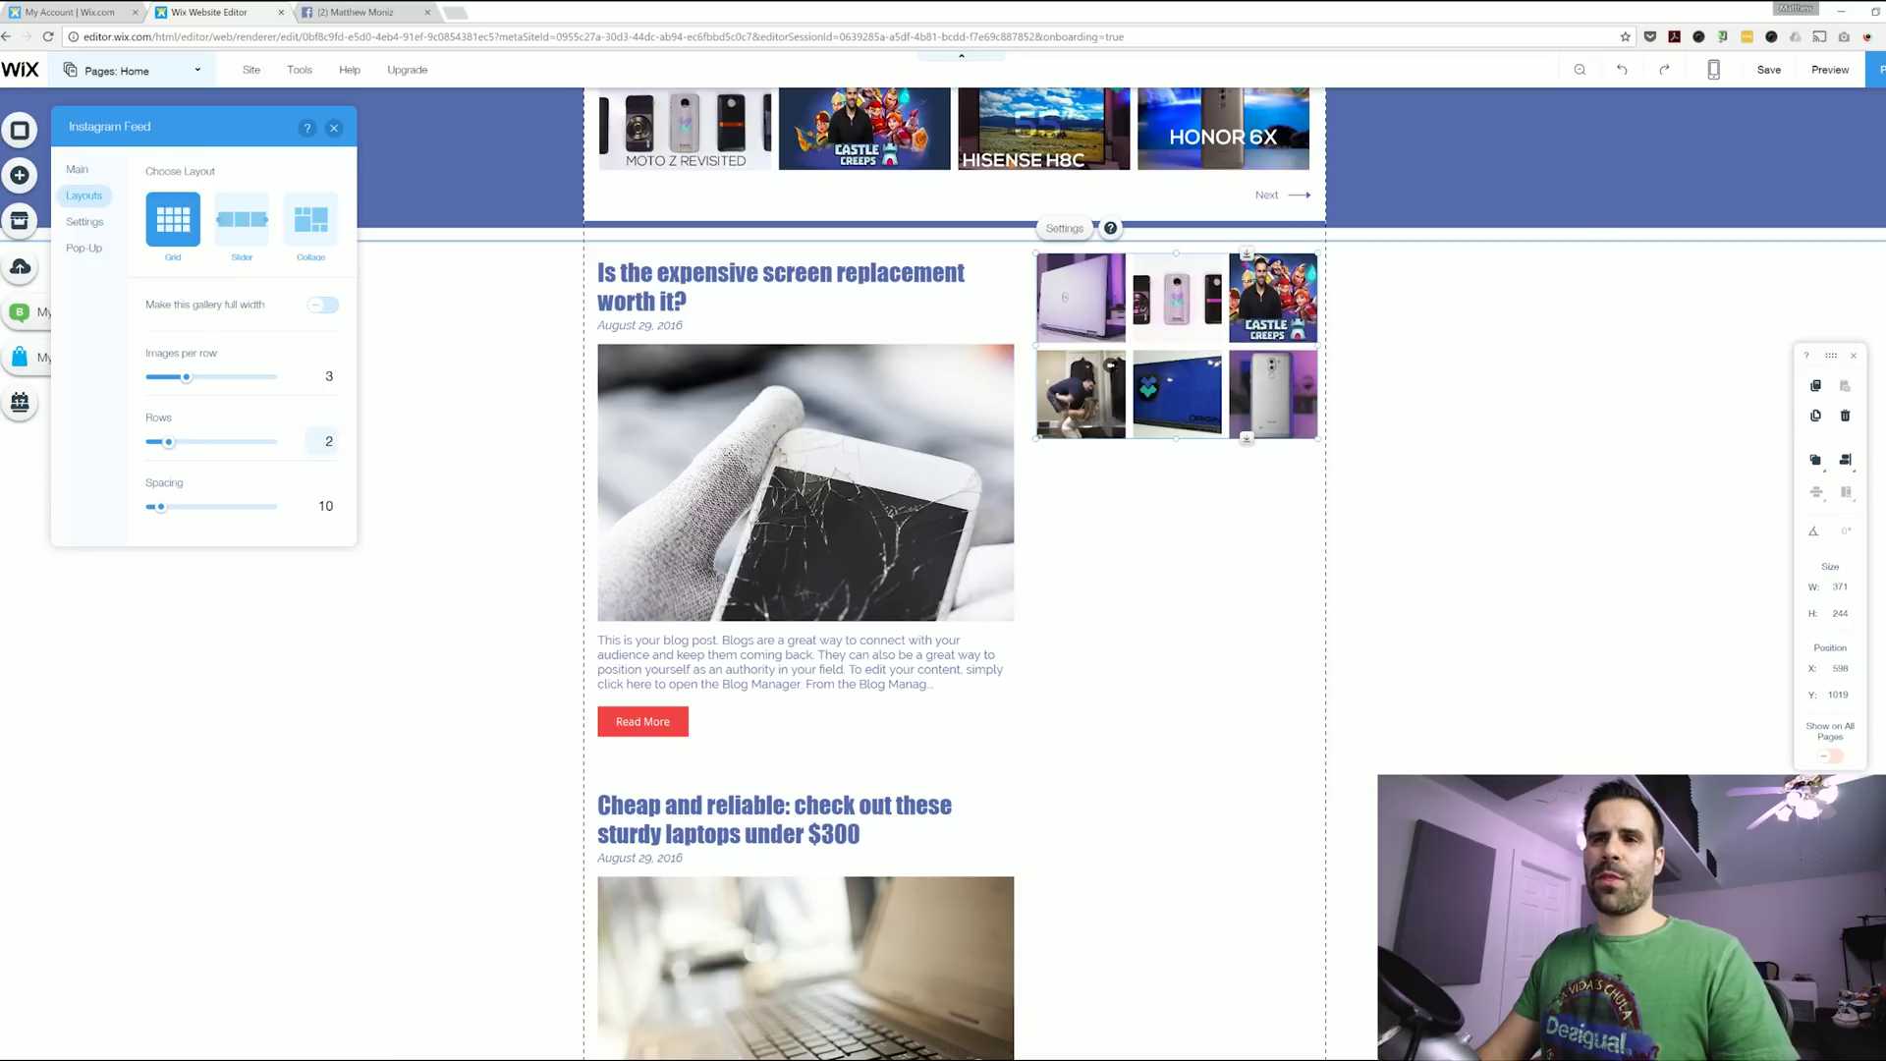
pyautogui.click(413, 589)
pyautogui.scroll(4, 733, 397)
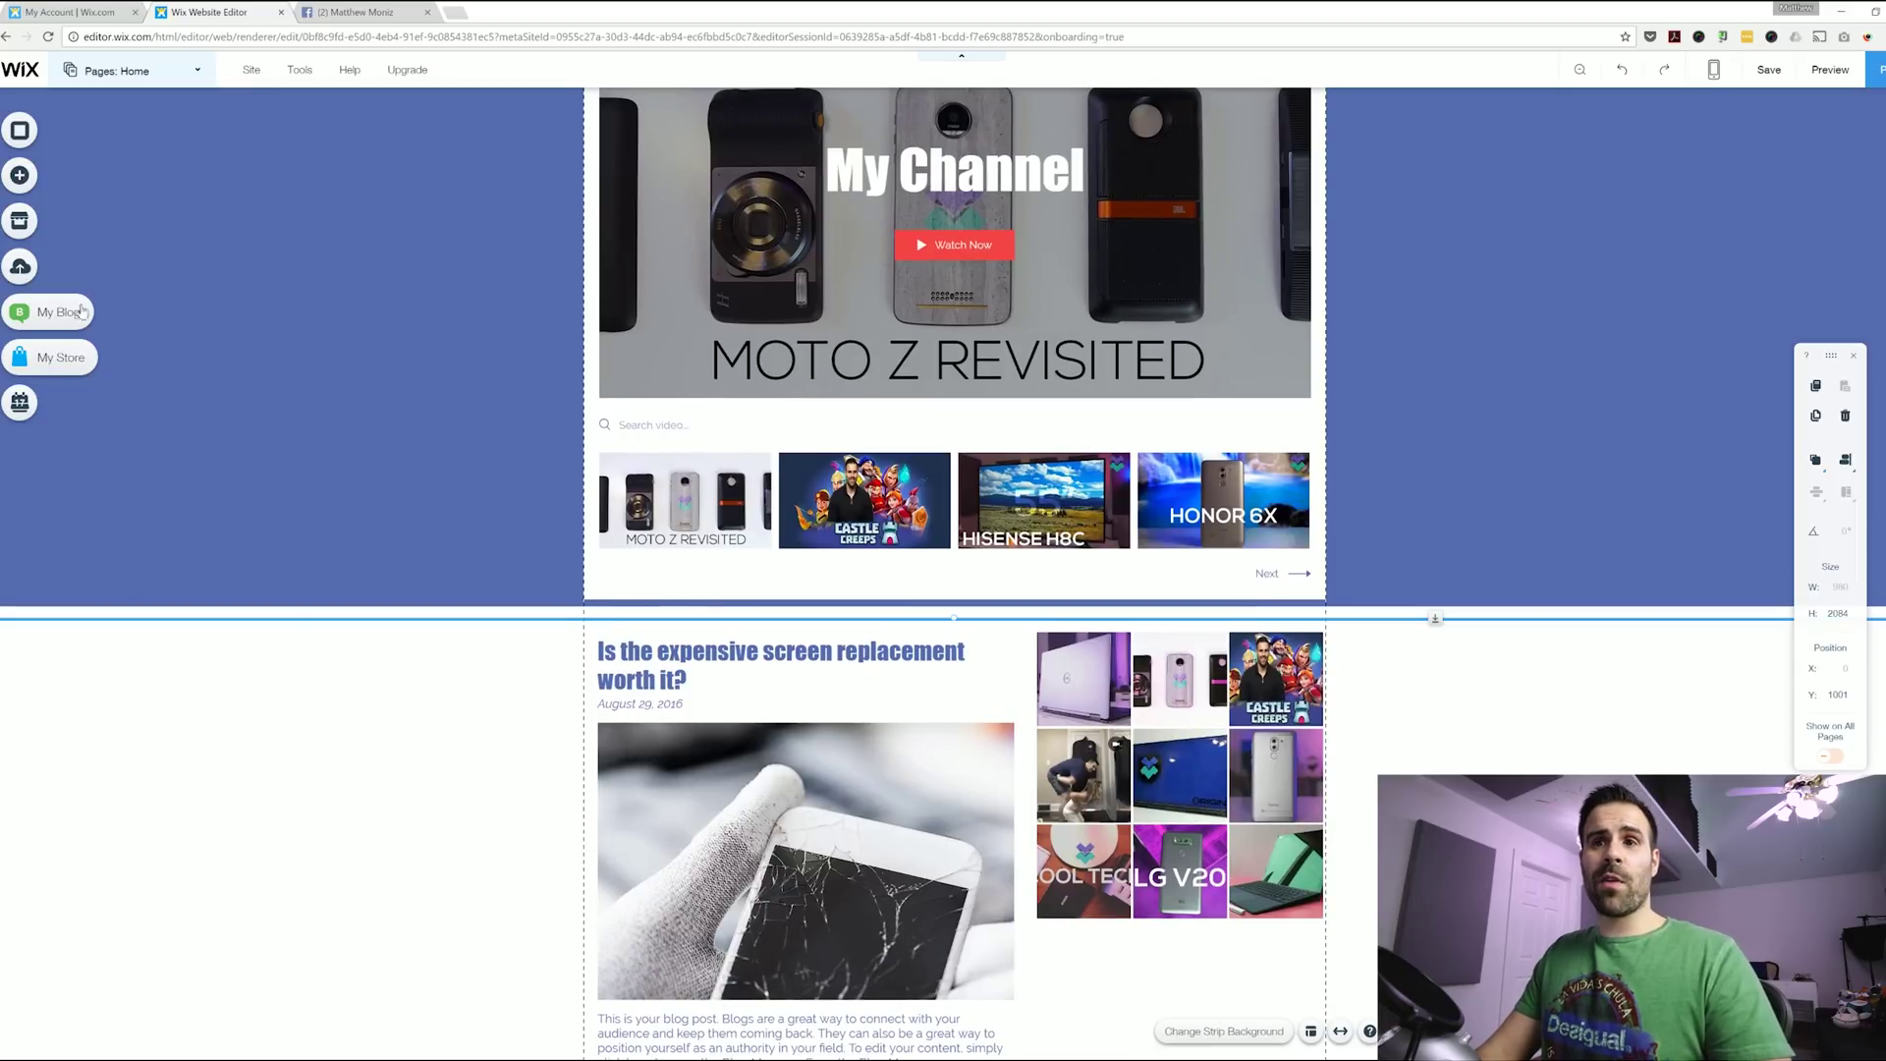
pyautogui.scroll(-3, 852, 604)
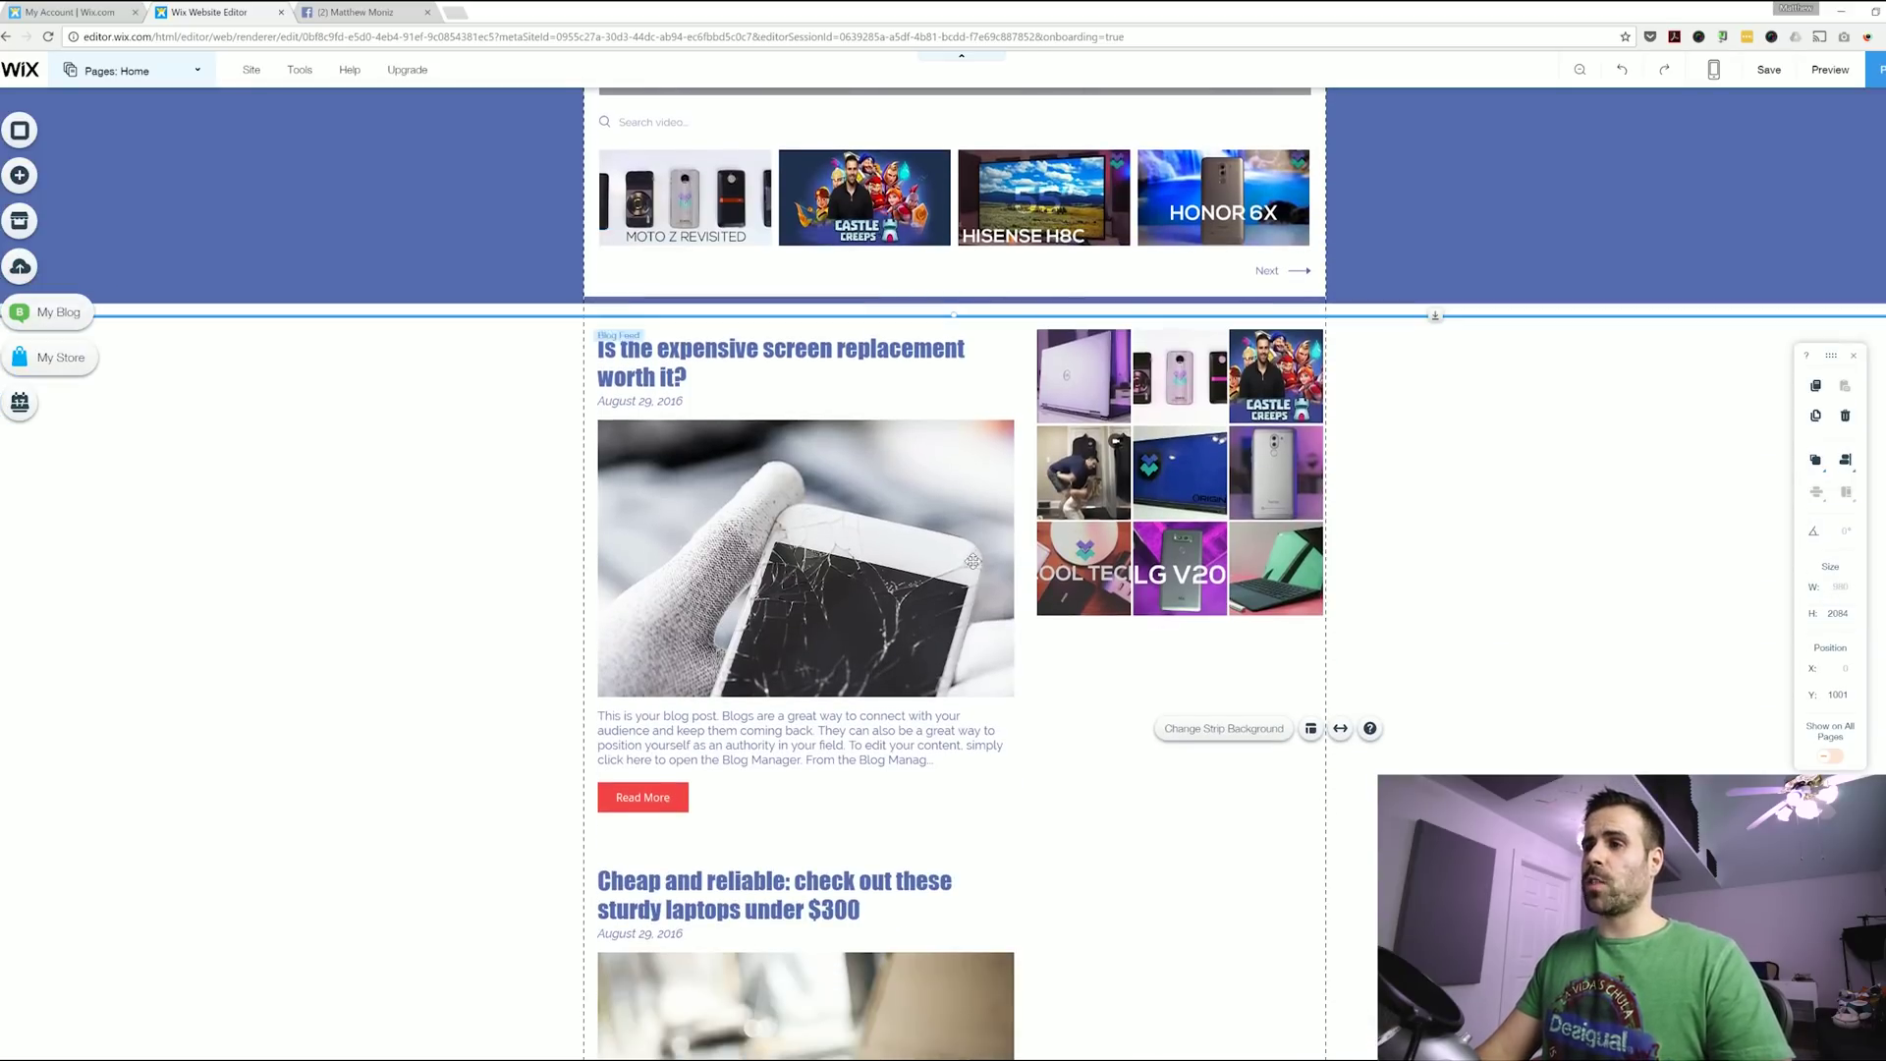
pyautogui.scroll(5, 973, 561)
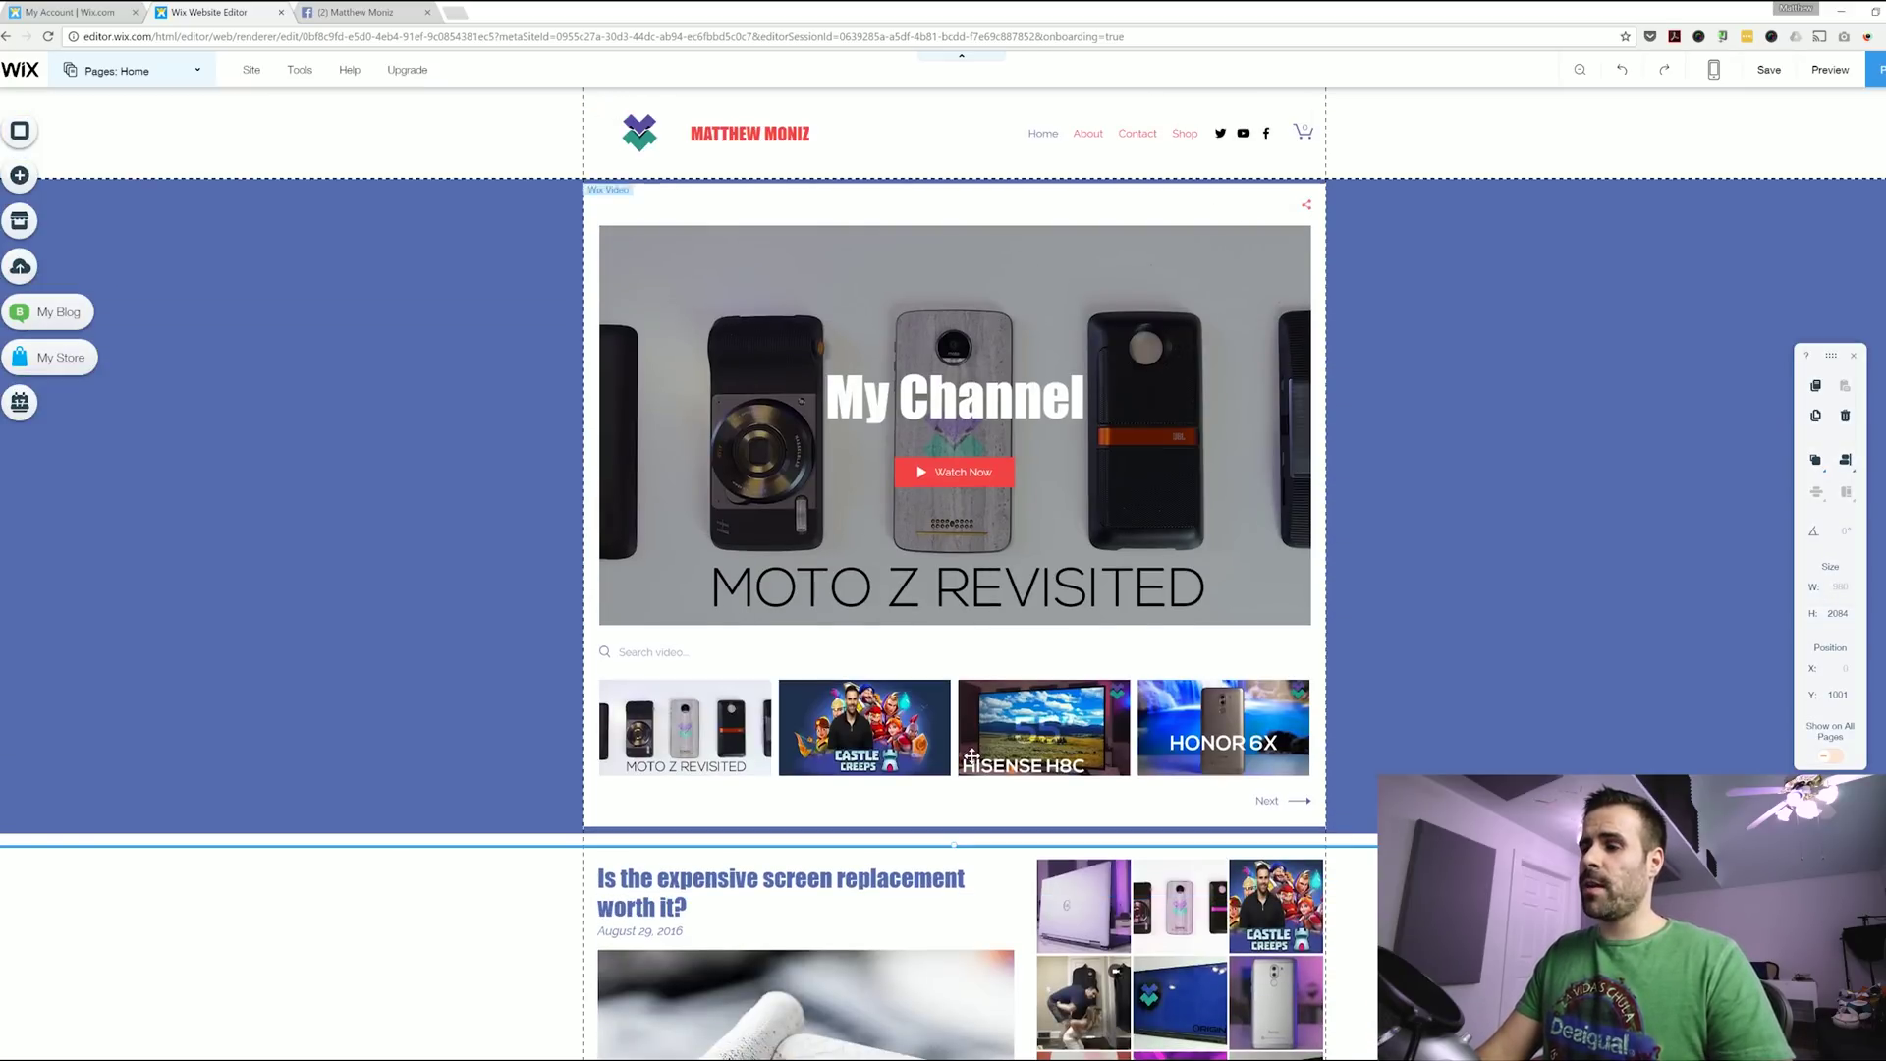
pyautogui.scroll(-9, 972, 754)
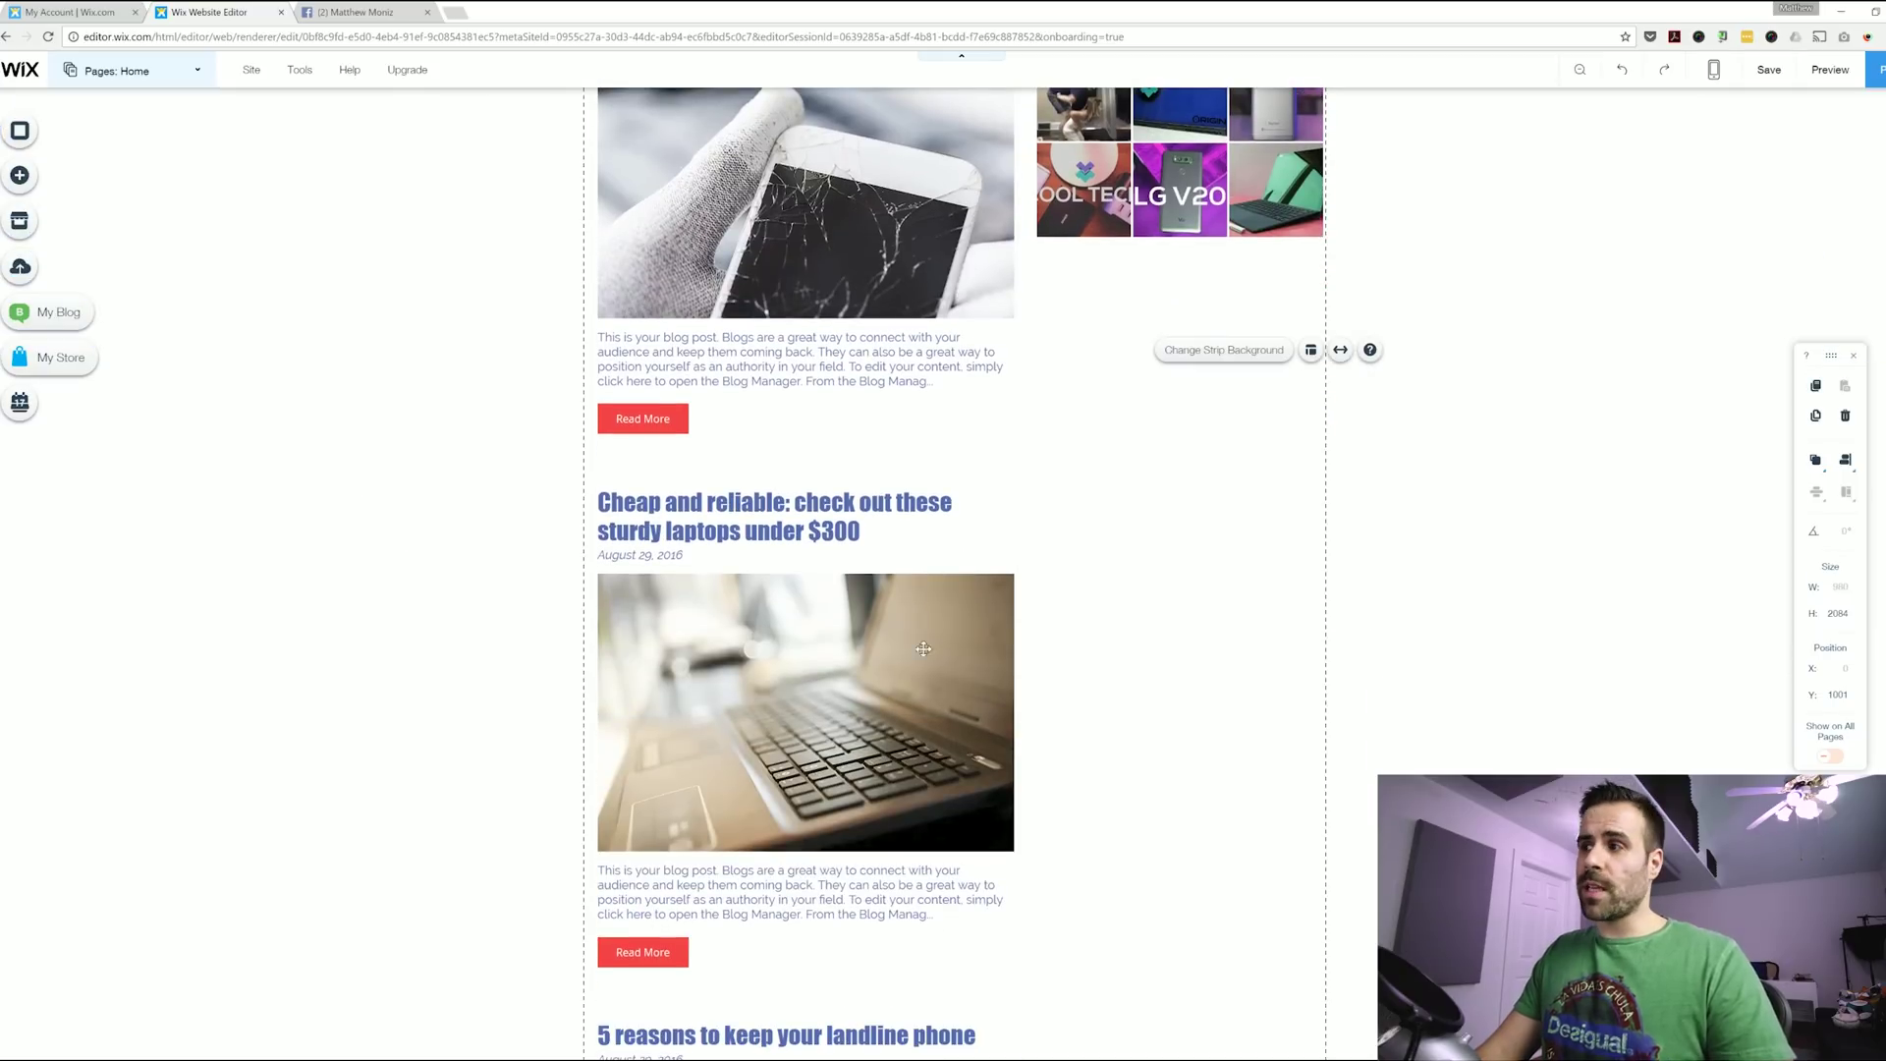
pyautogui.click(69, 197)
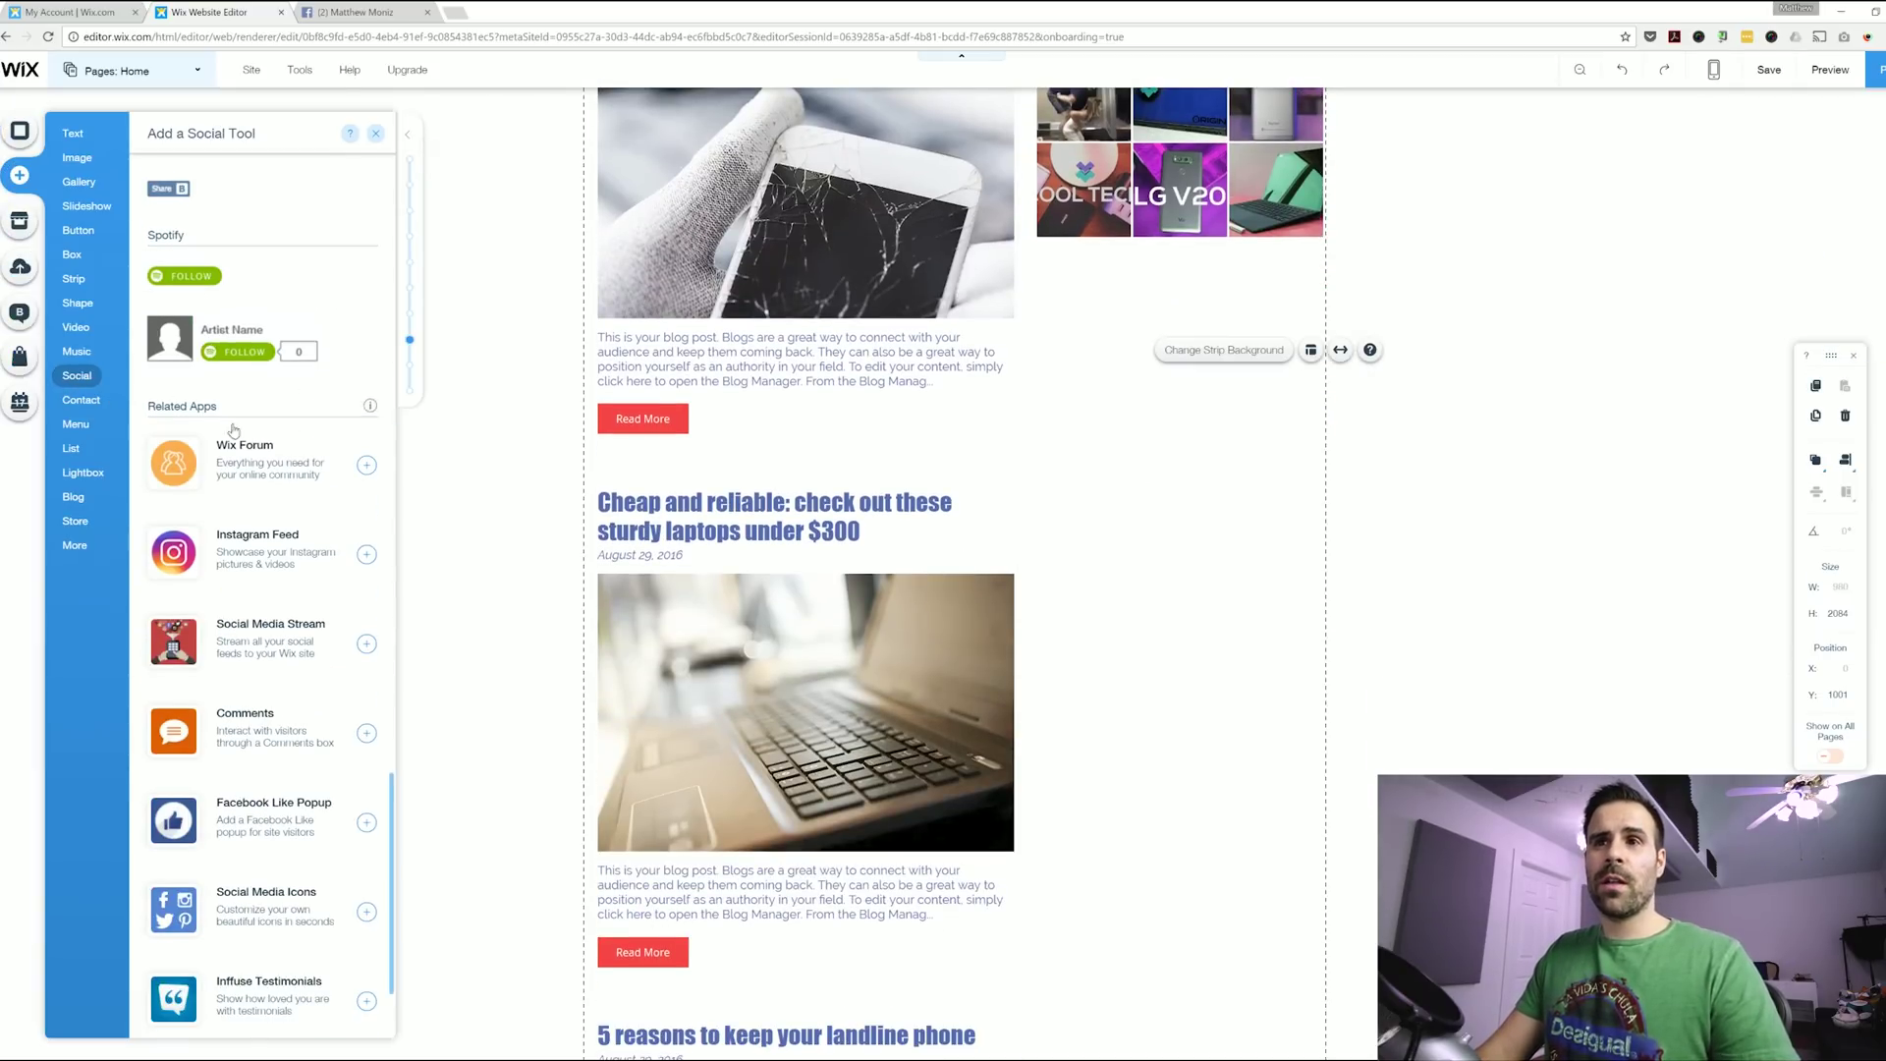
# Place the coloured six-icon Social Bar below the Instagram gallery, then preview the site.
pyautogui.scroll(20, 226, 442)
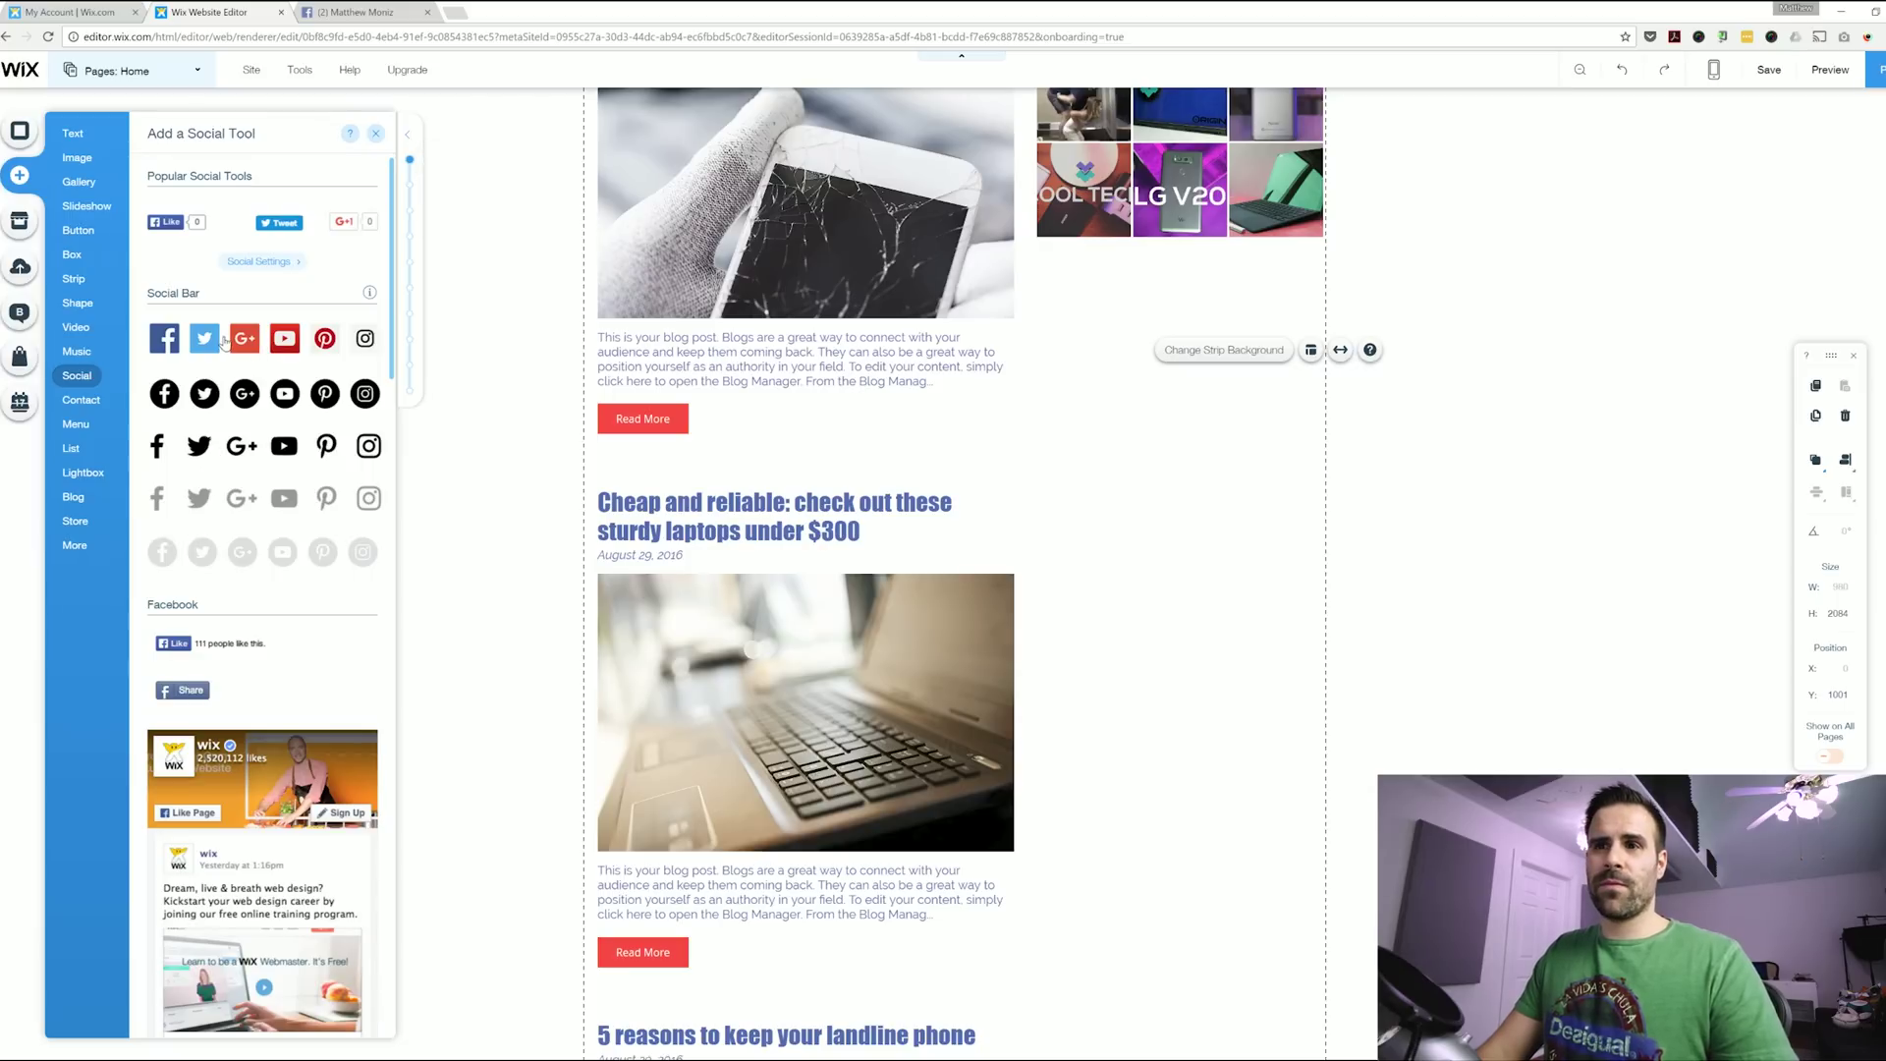
pyautogui.moveTo(225, 341); pyautogui.dragTo(1199, 311)
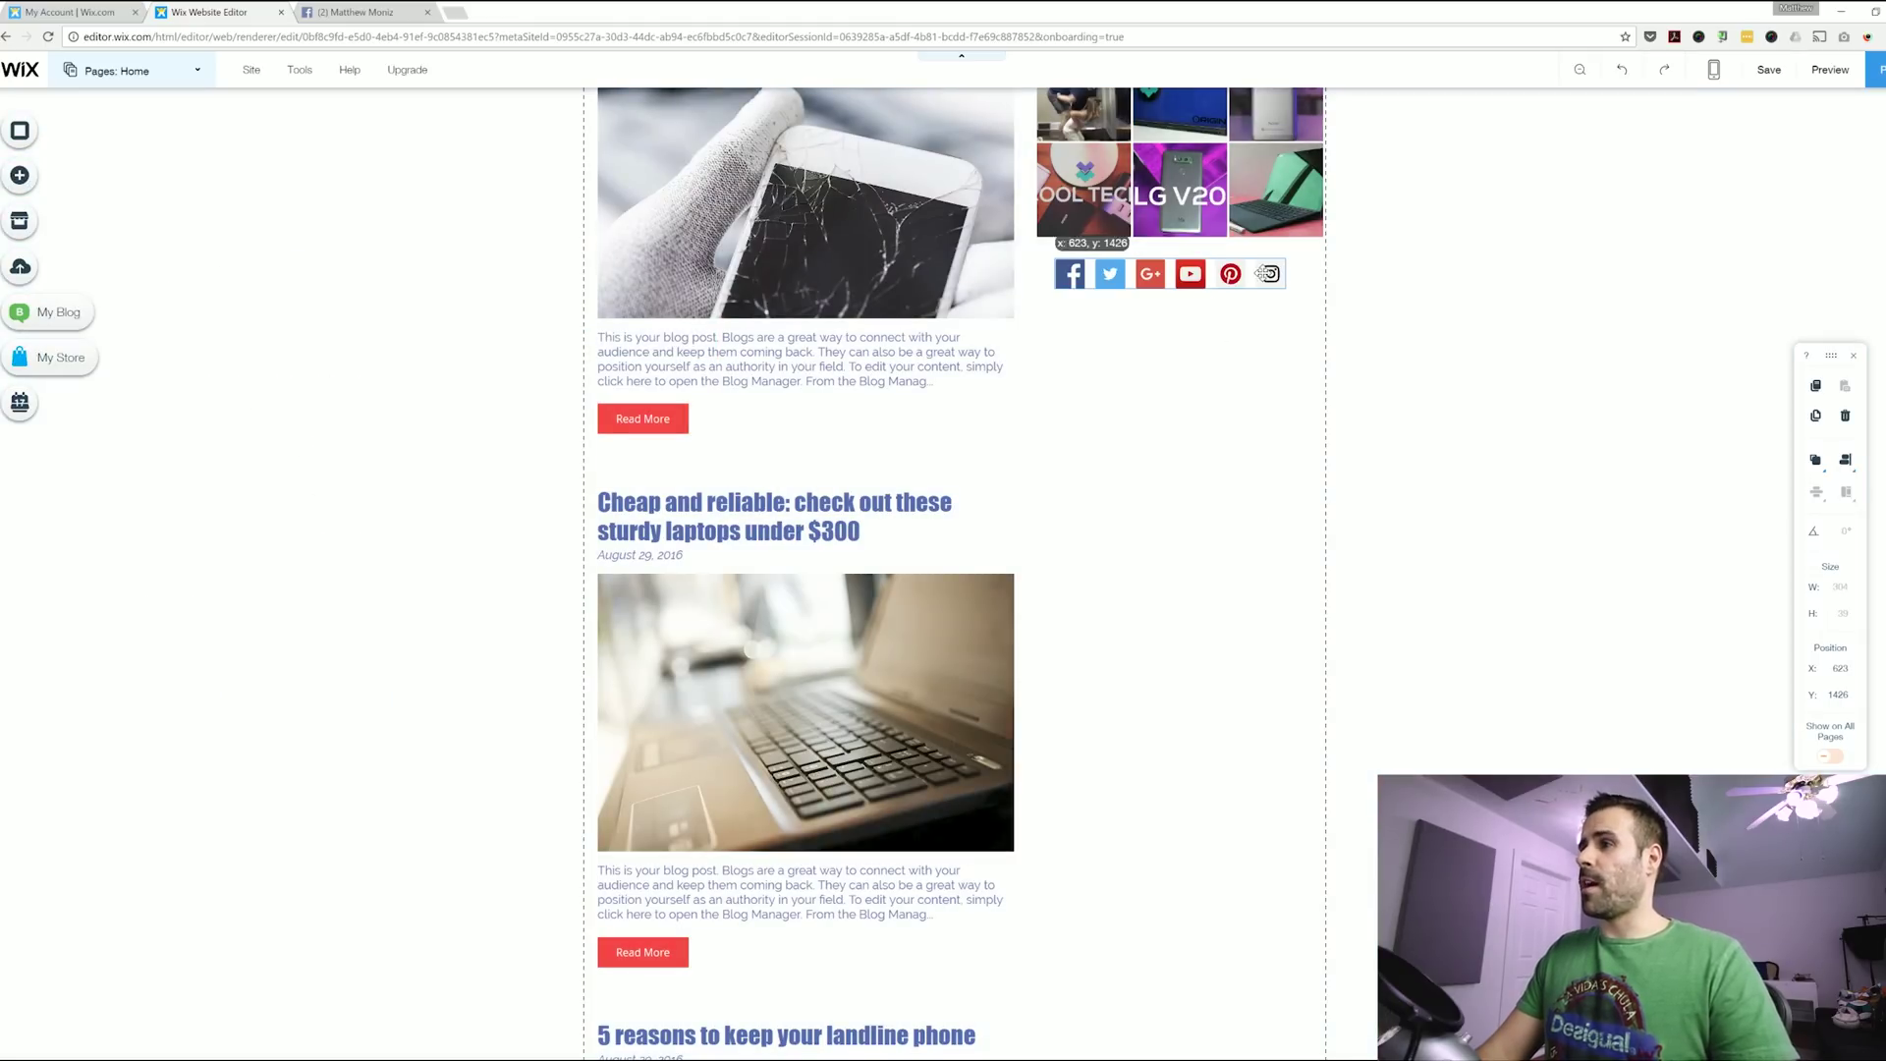
pyautogui.scroll(-5, 1116, 297)
pyautogui.scroll(15, 1045, 613)
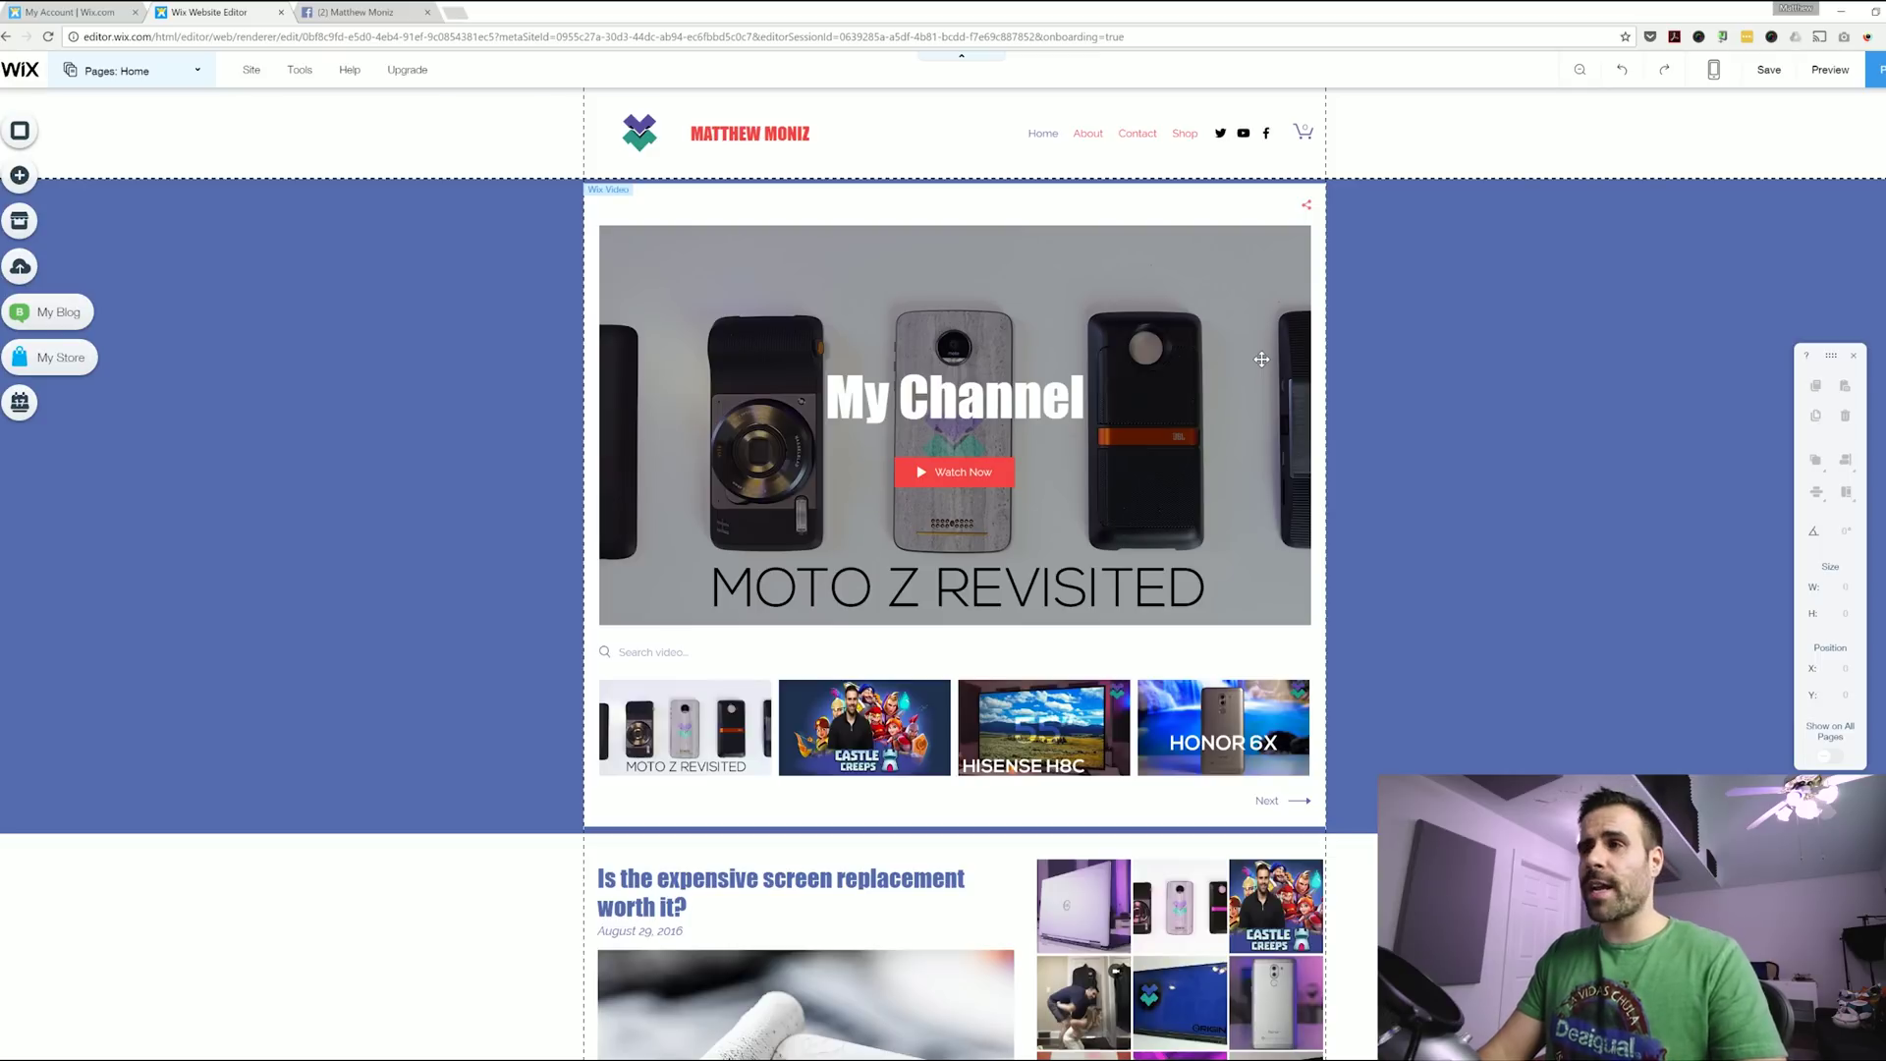
pyautogui.click(1831, 70)
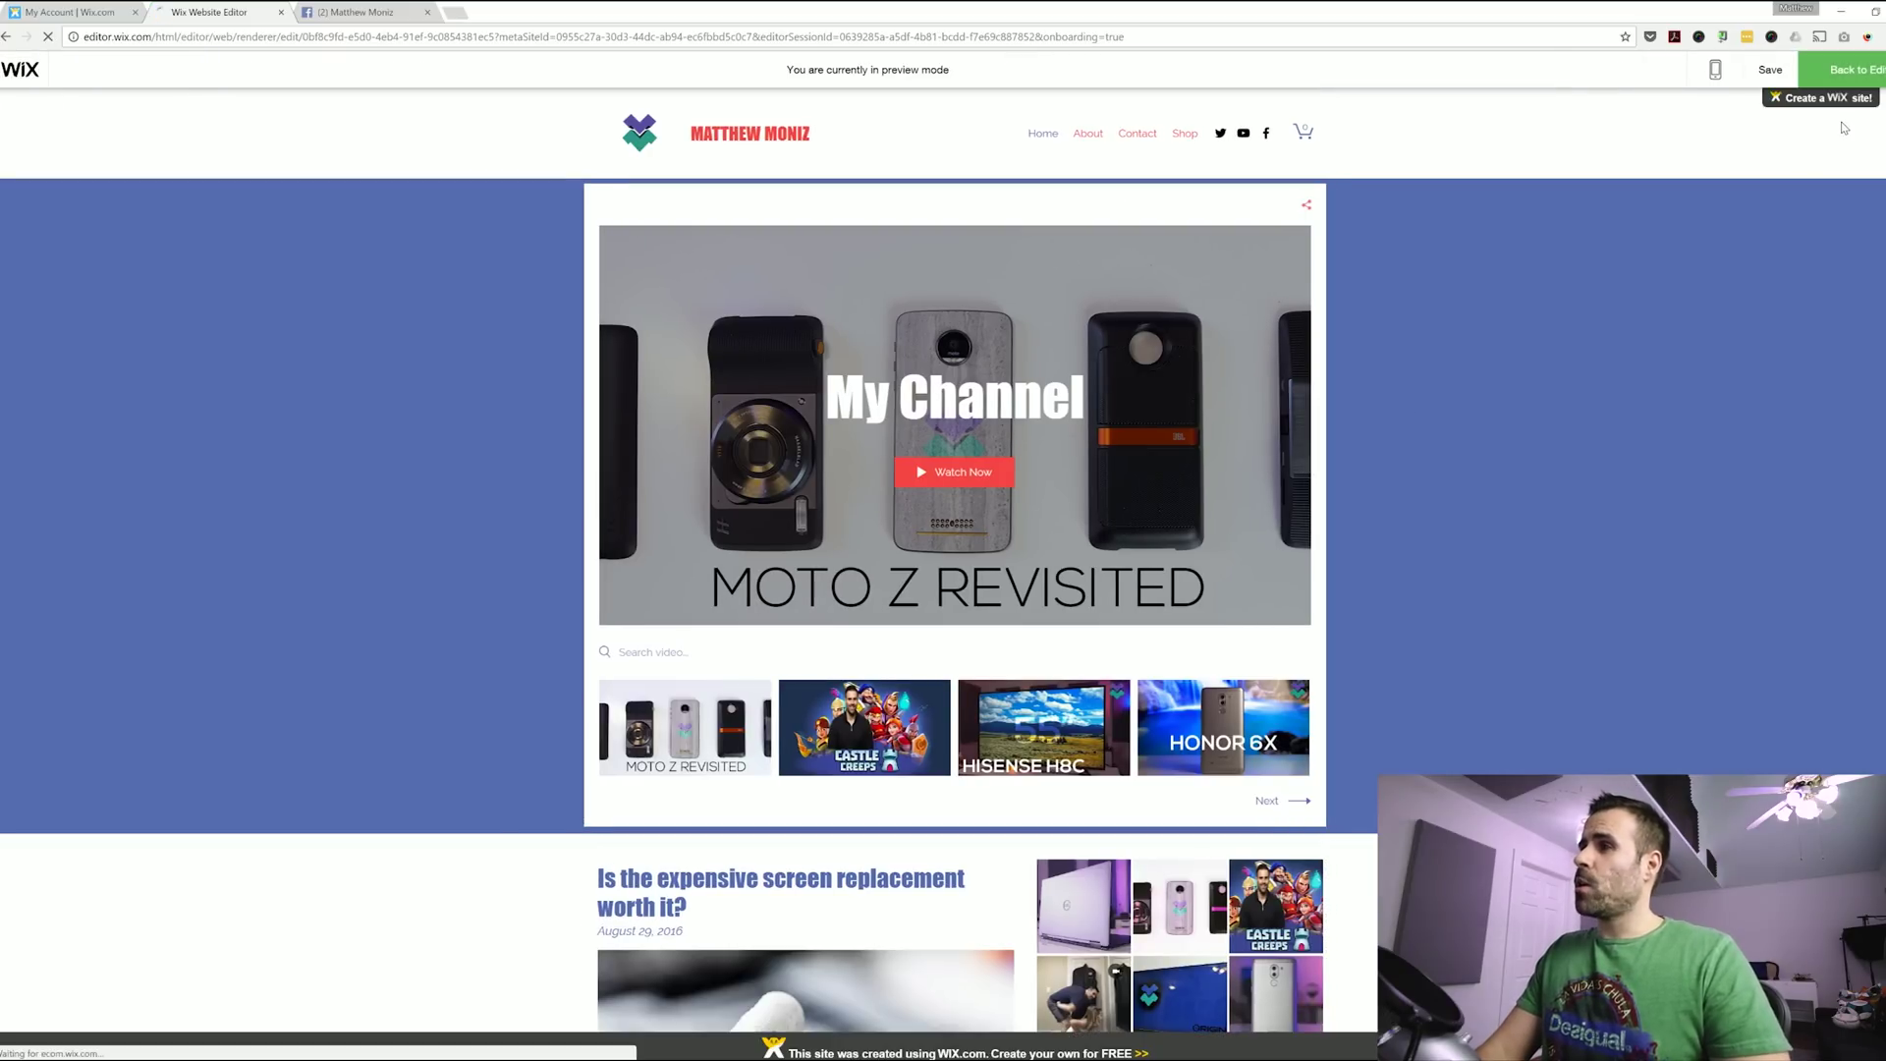
# Play and pause the Moto Z channel video, then switch the preview to mobile.
pyautogui.scroll(-15, 471, 397)
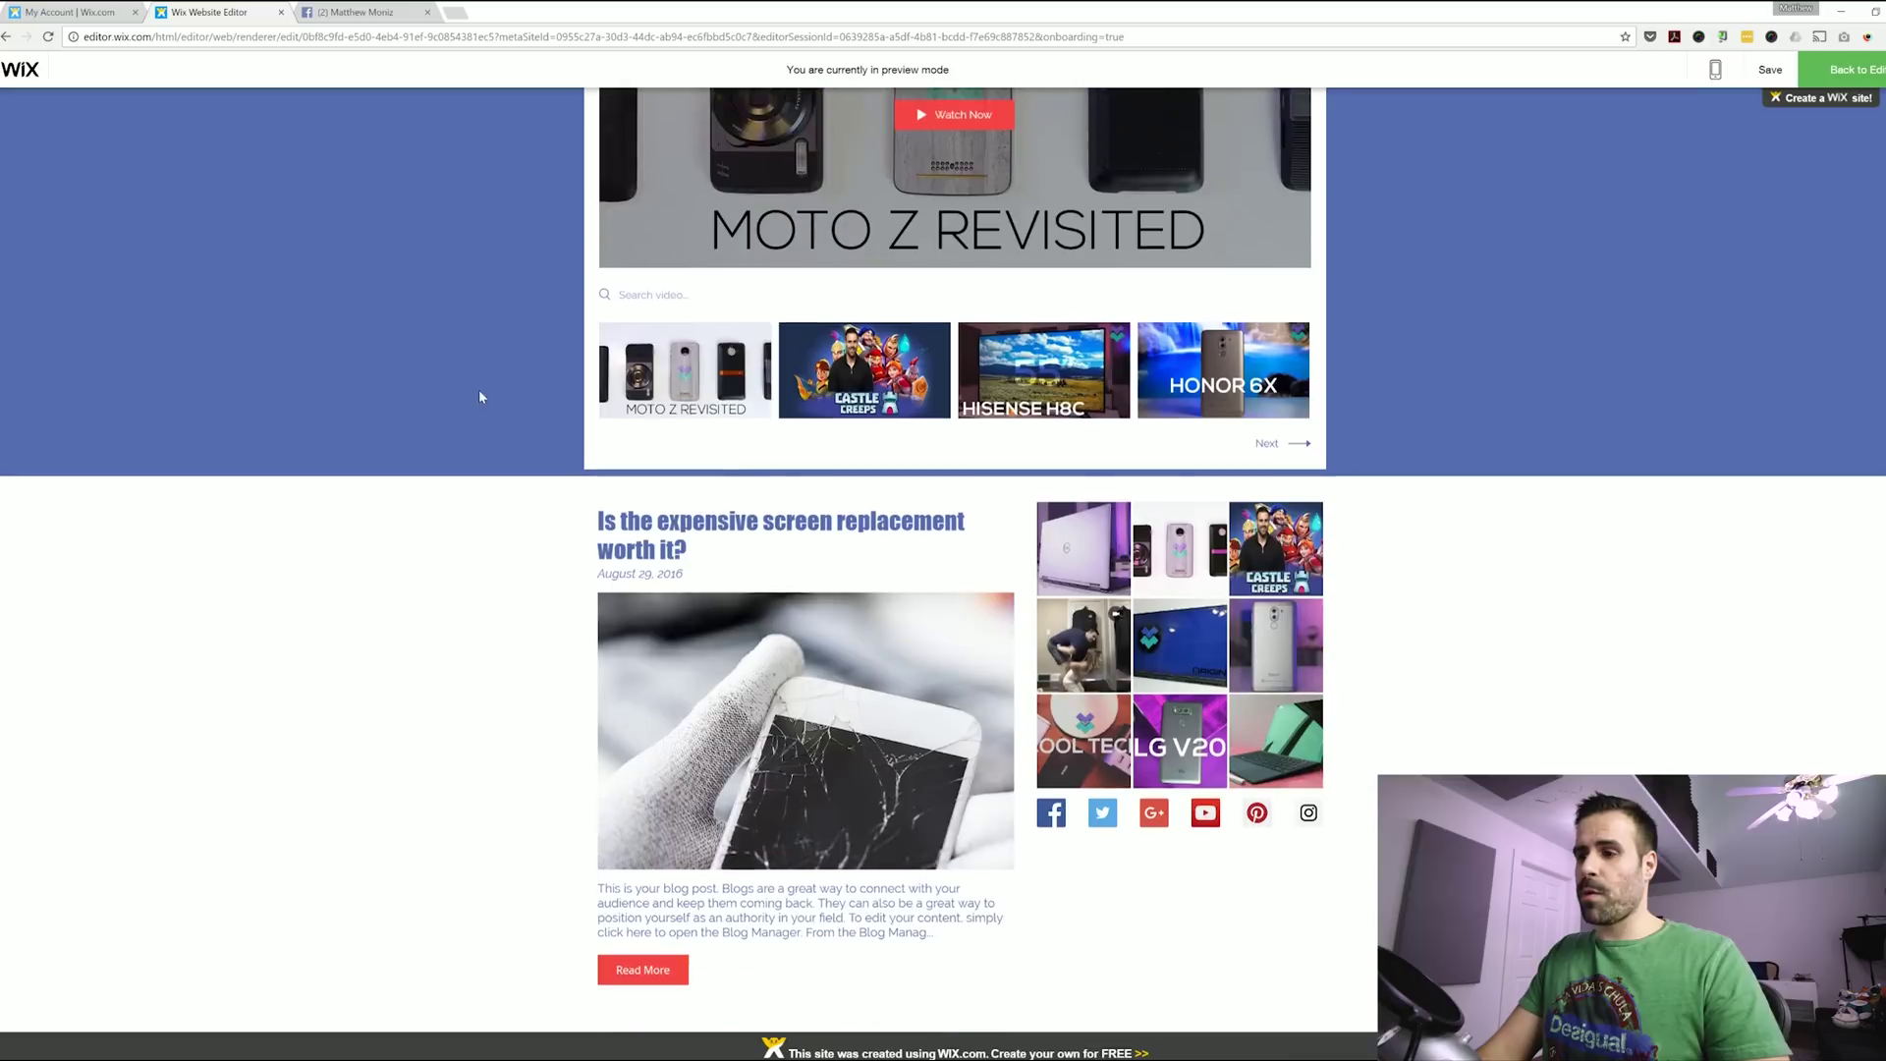
pyautogui.scroll(15, 472, 405)
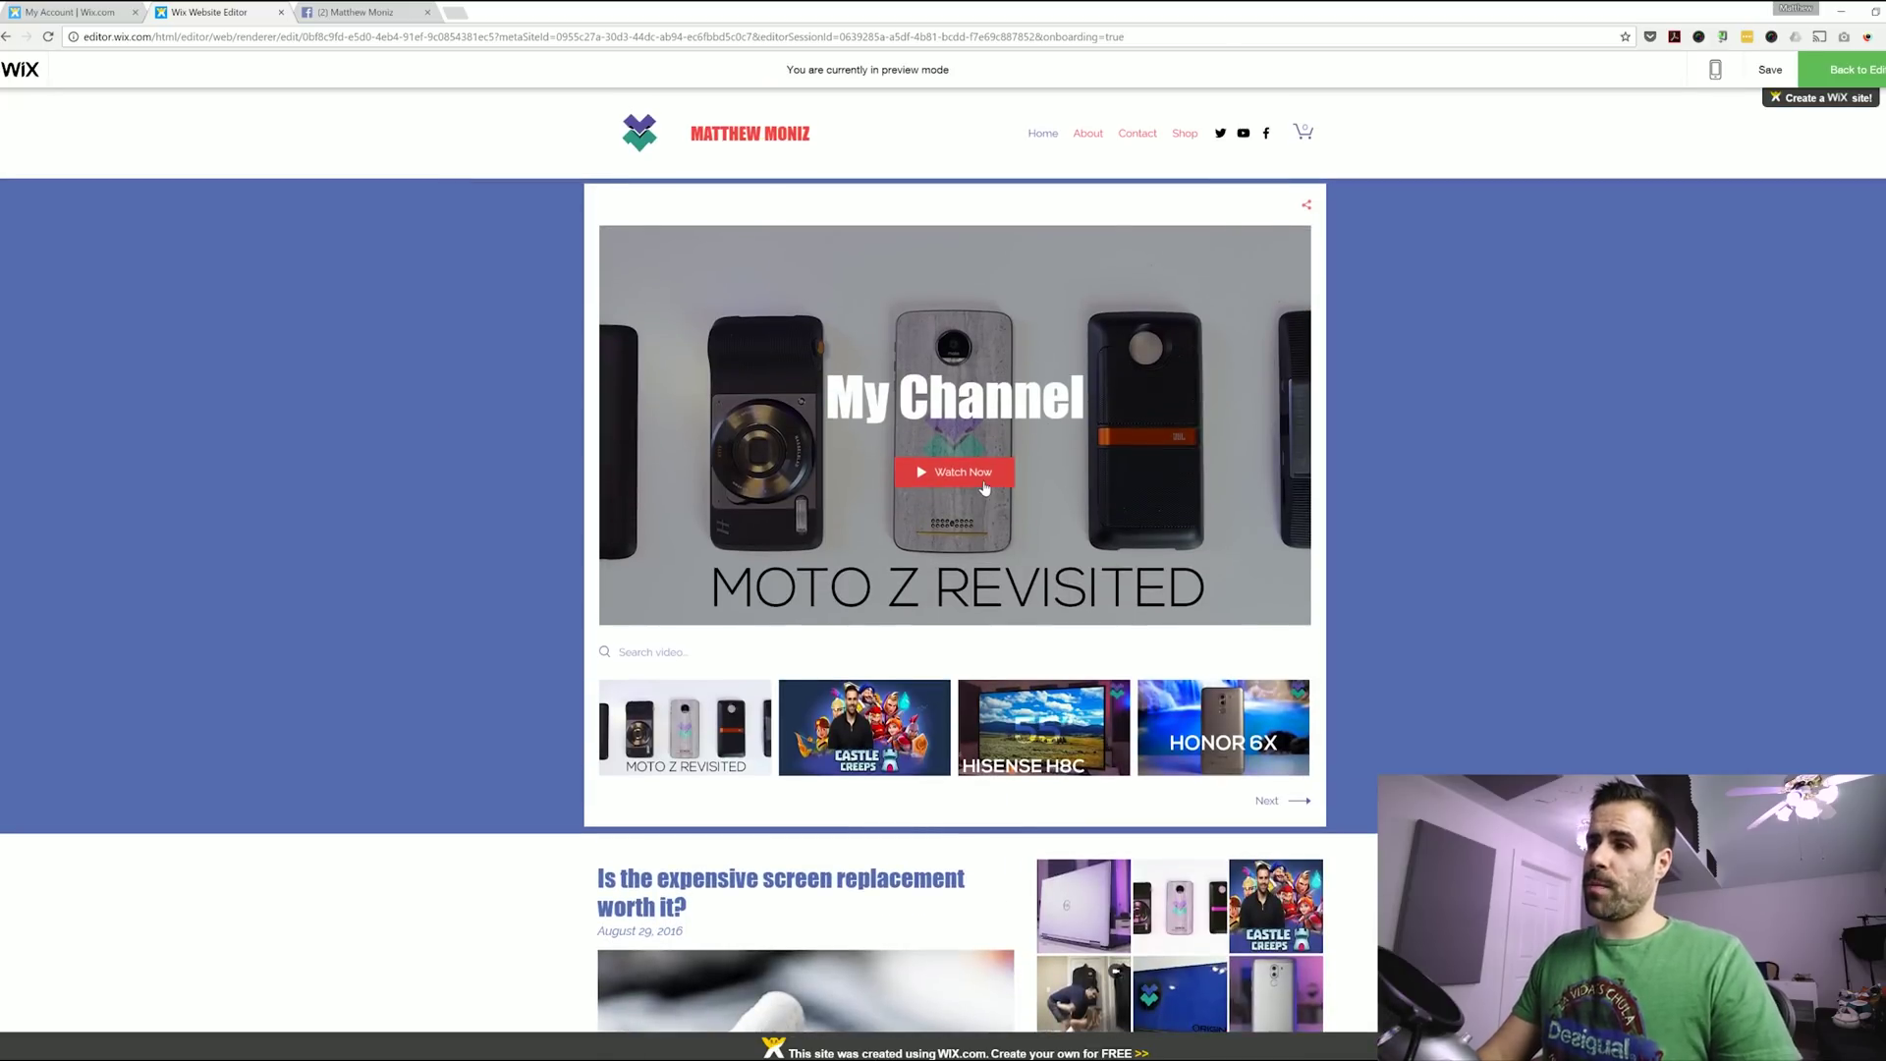
pyautogui.click(984, 488)
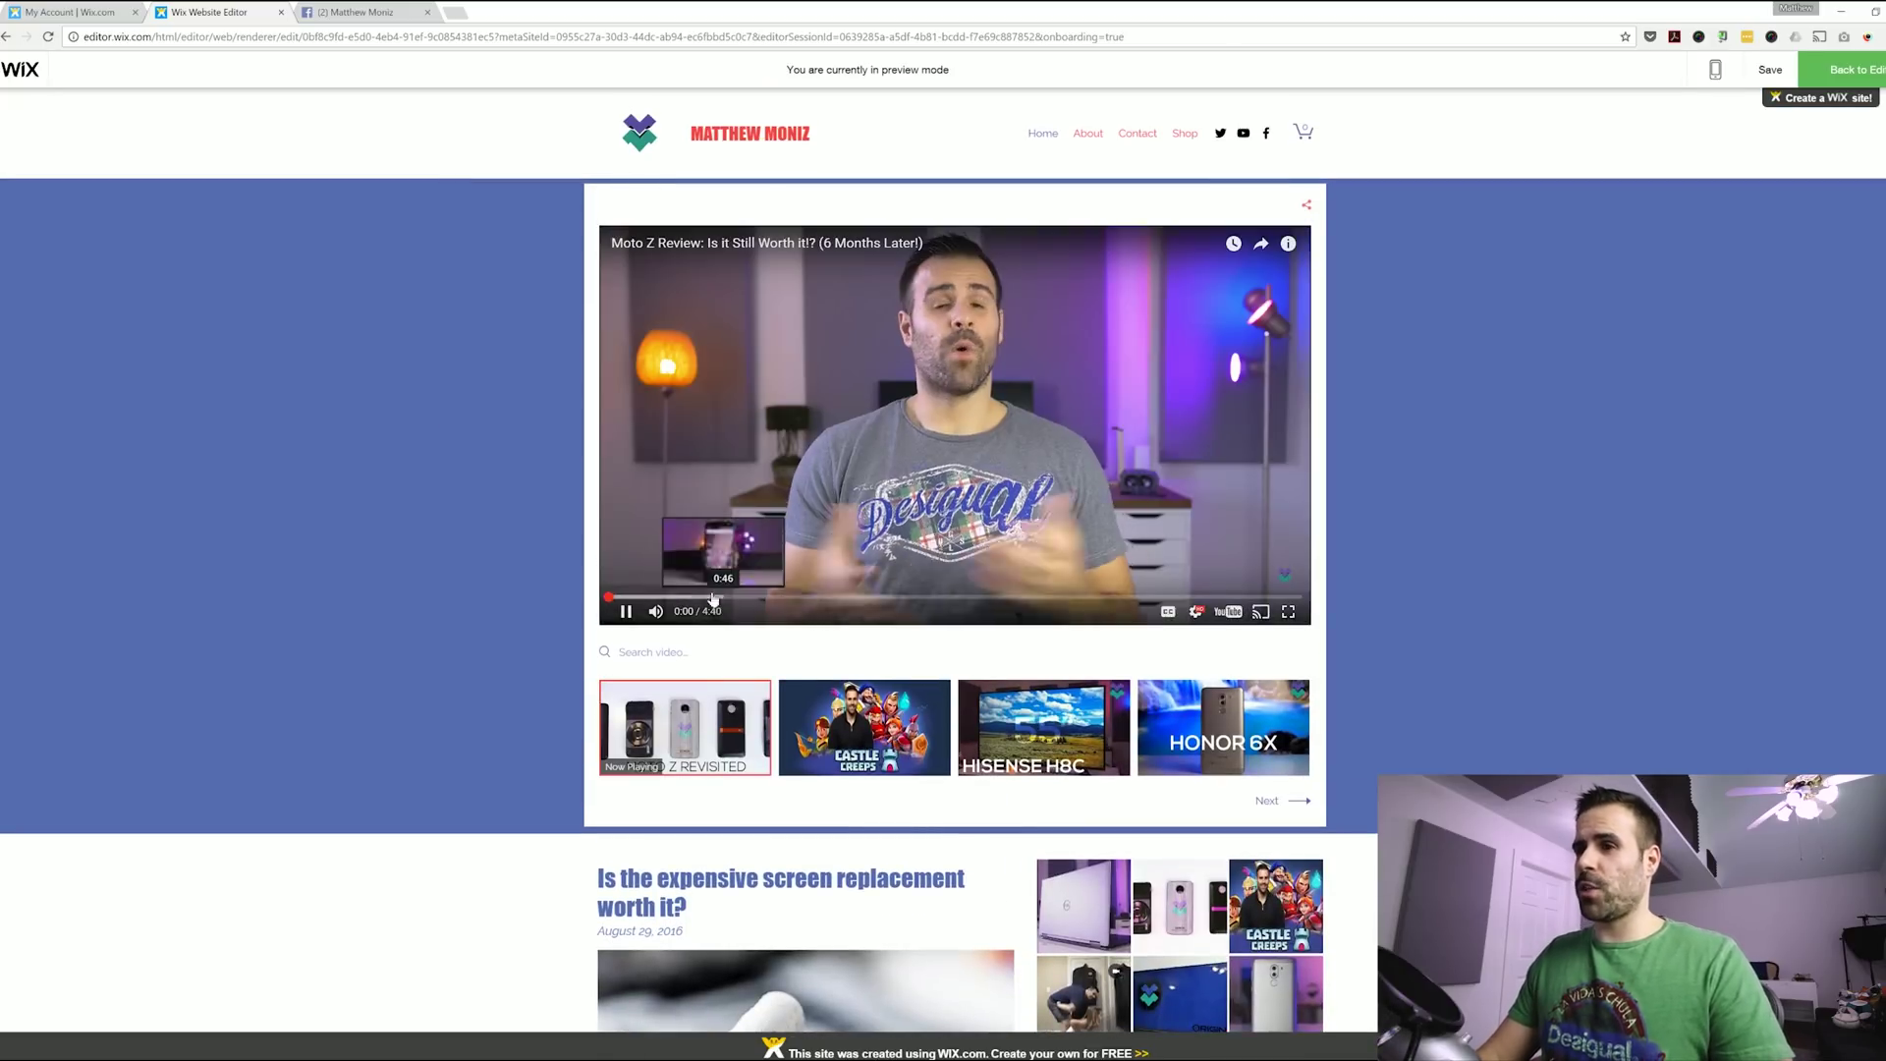
pyautogui.click(625, 611)
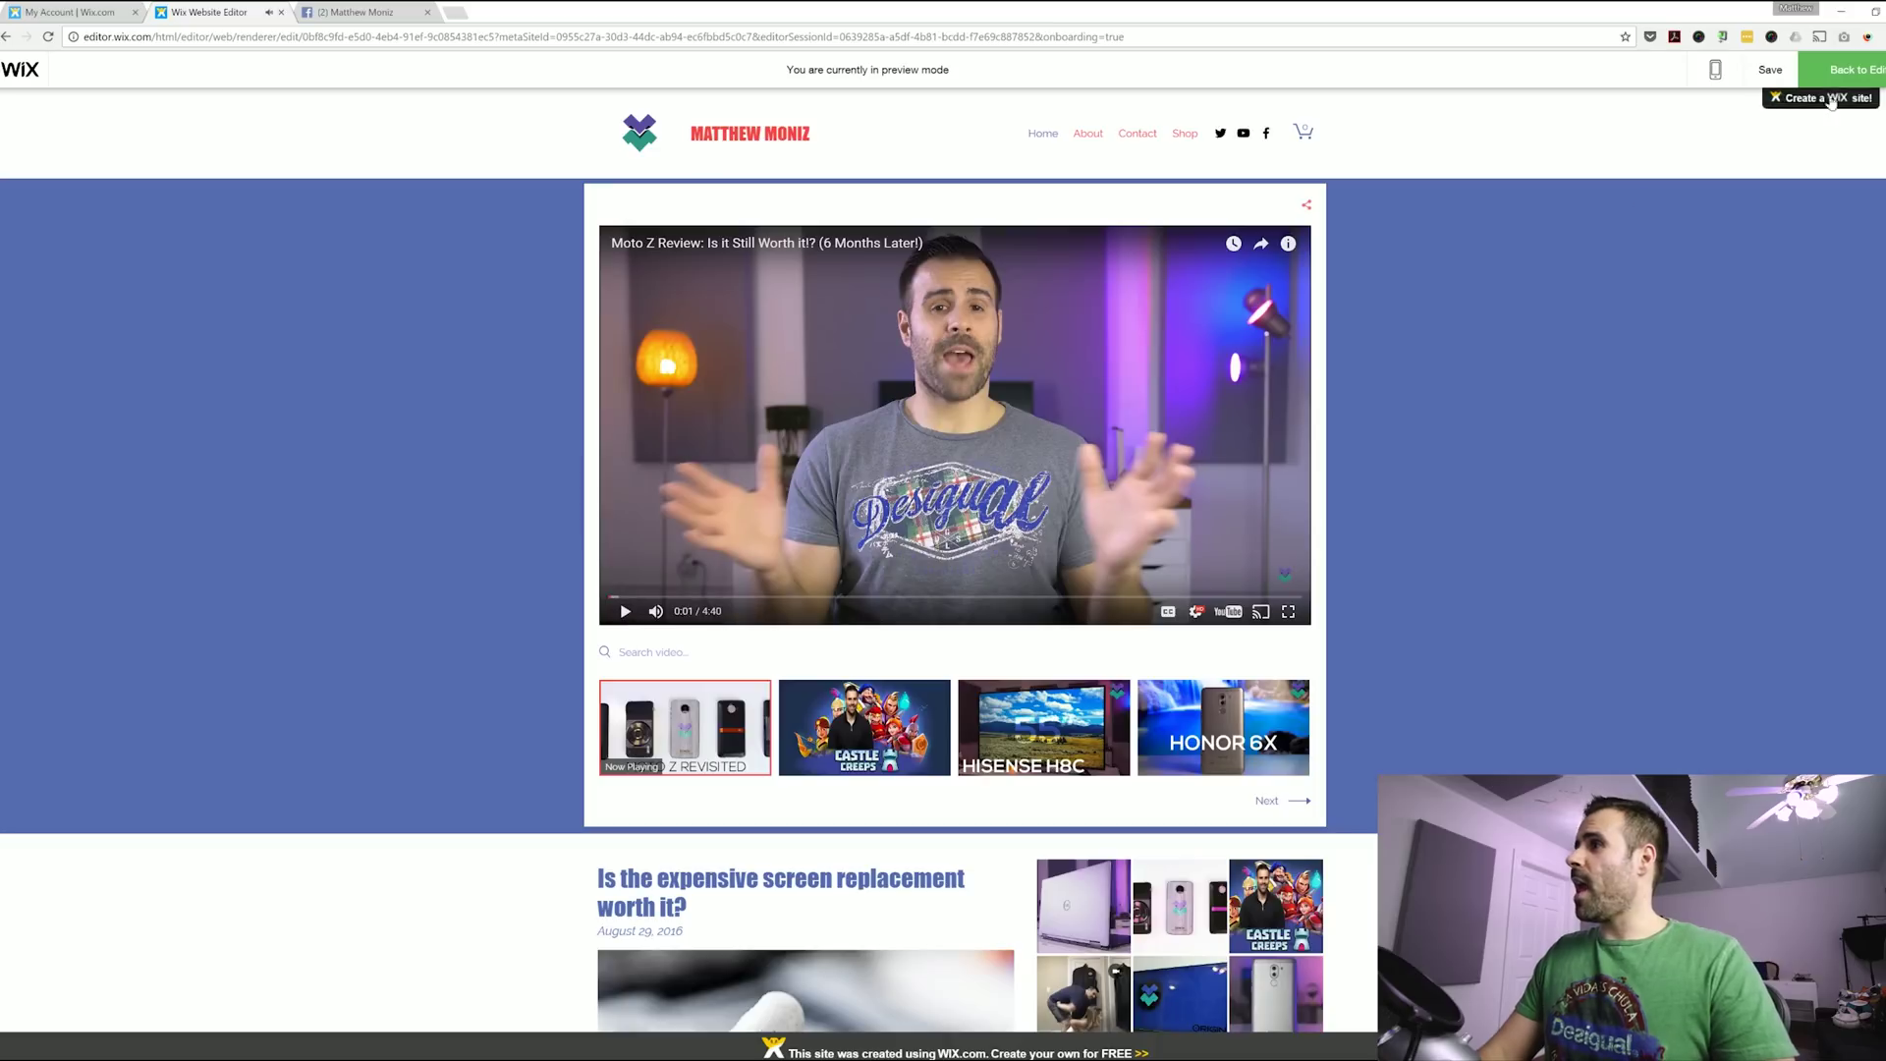
pyautogui.click(1715, 73)
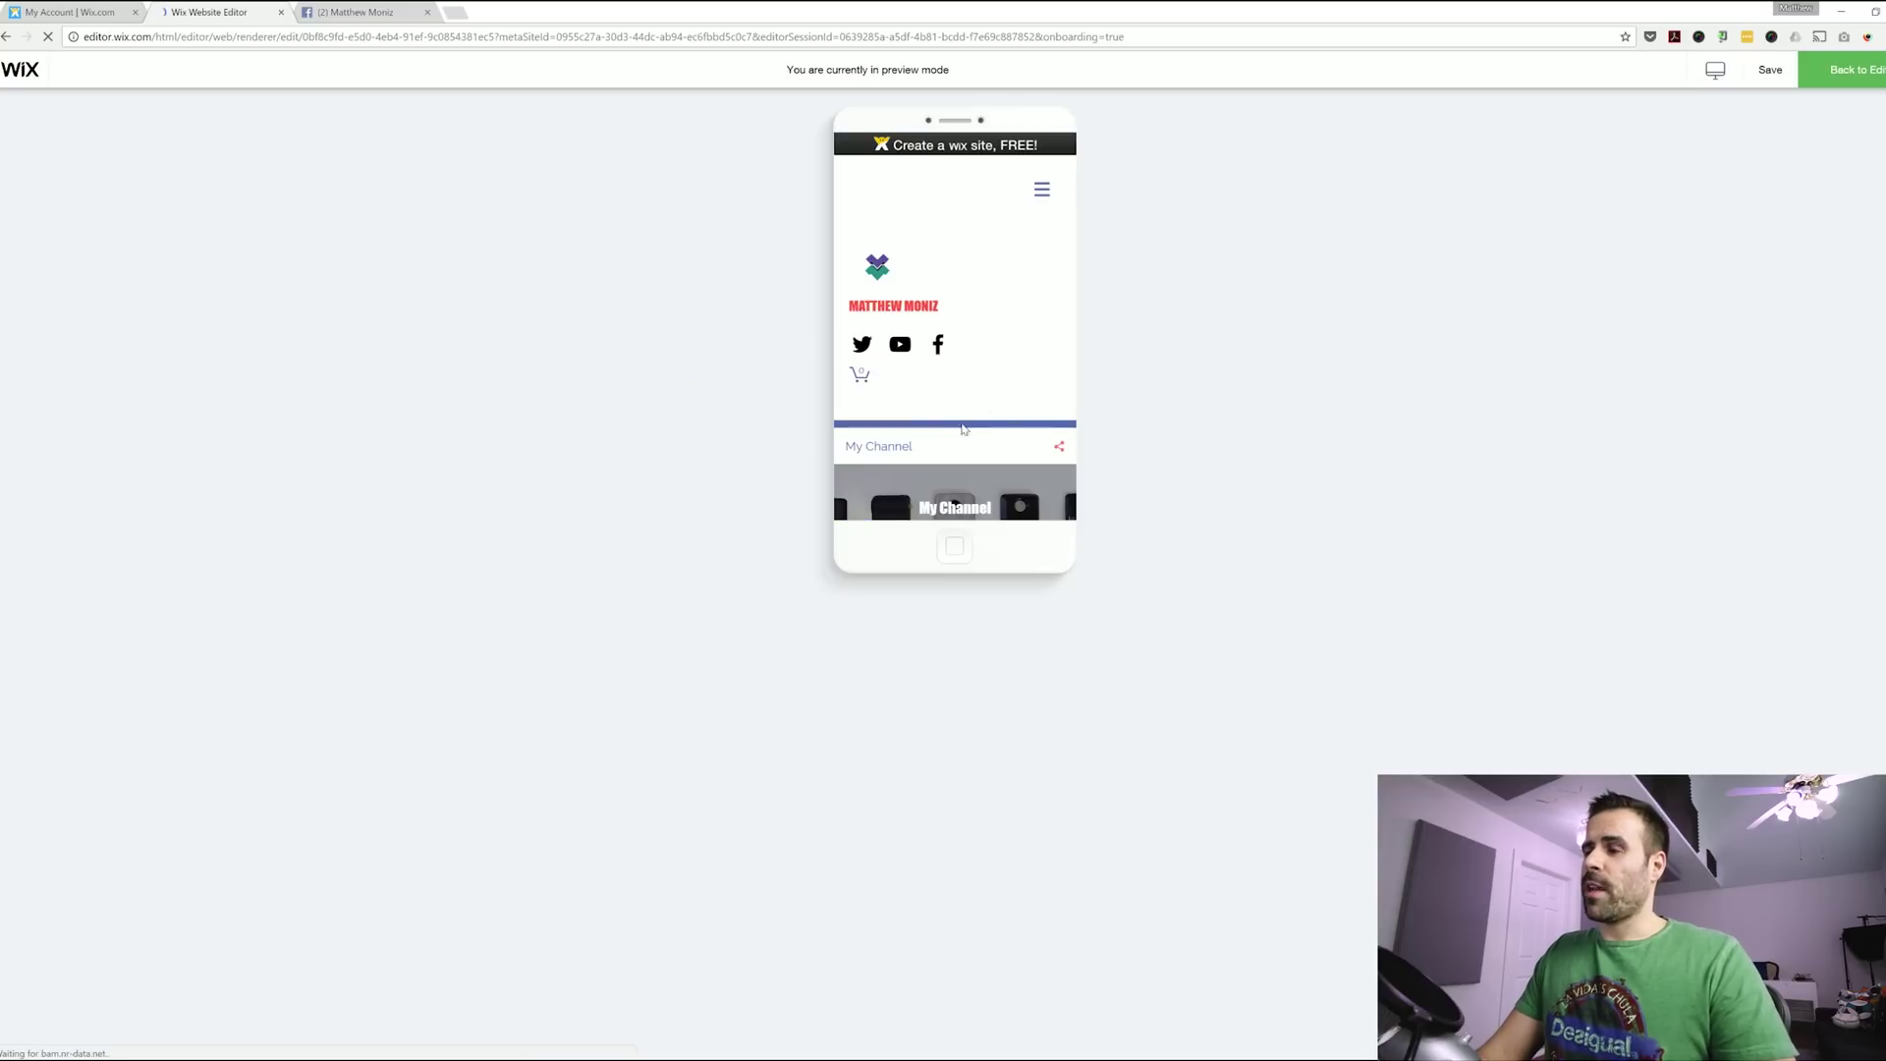
# Scroll through the mobile home page preview, then go back to editing the desktop site.
pyautogui.scroll(-10, 962, 329)
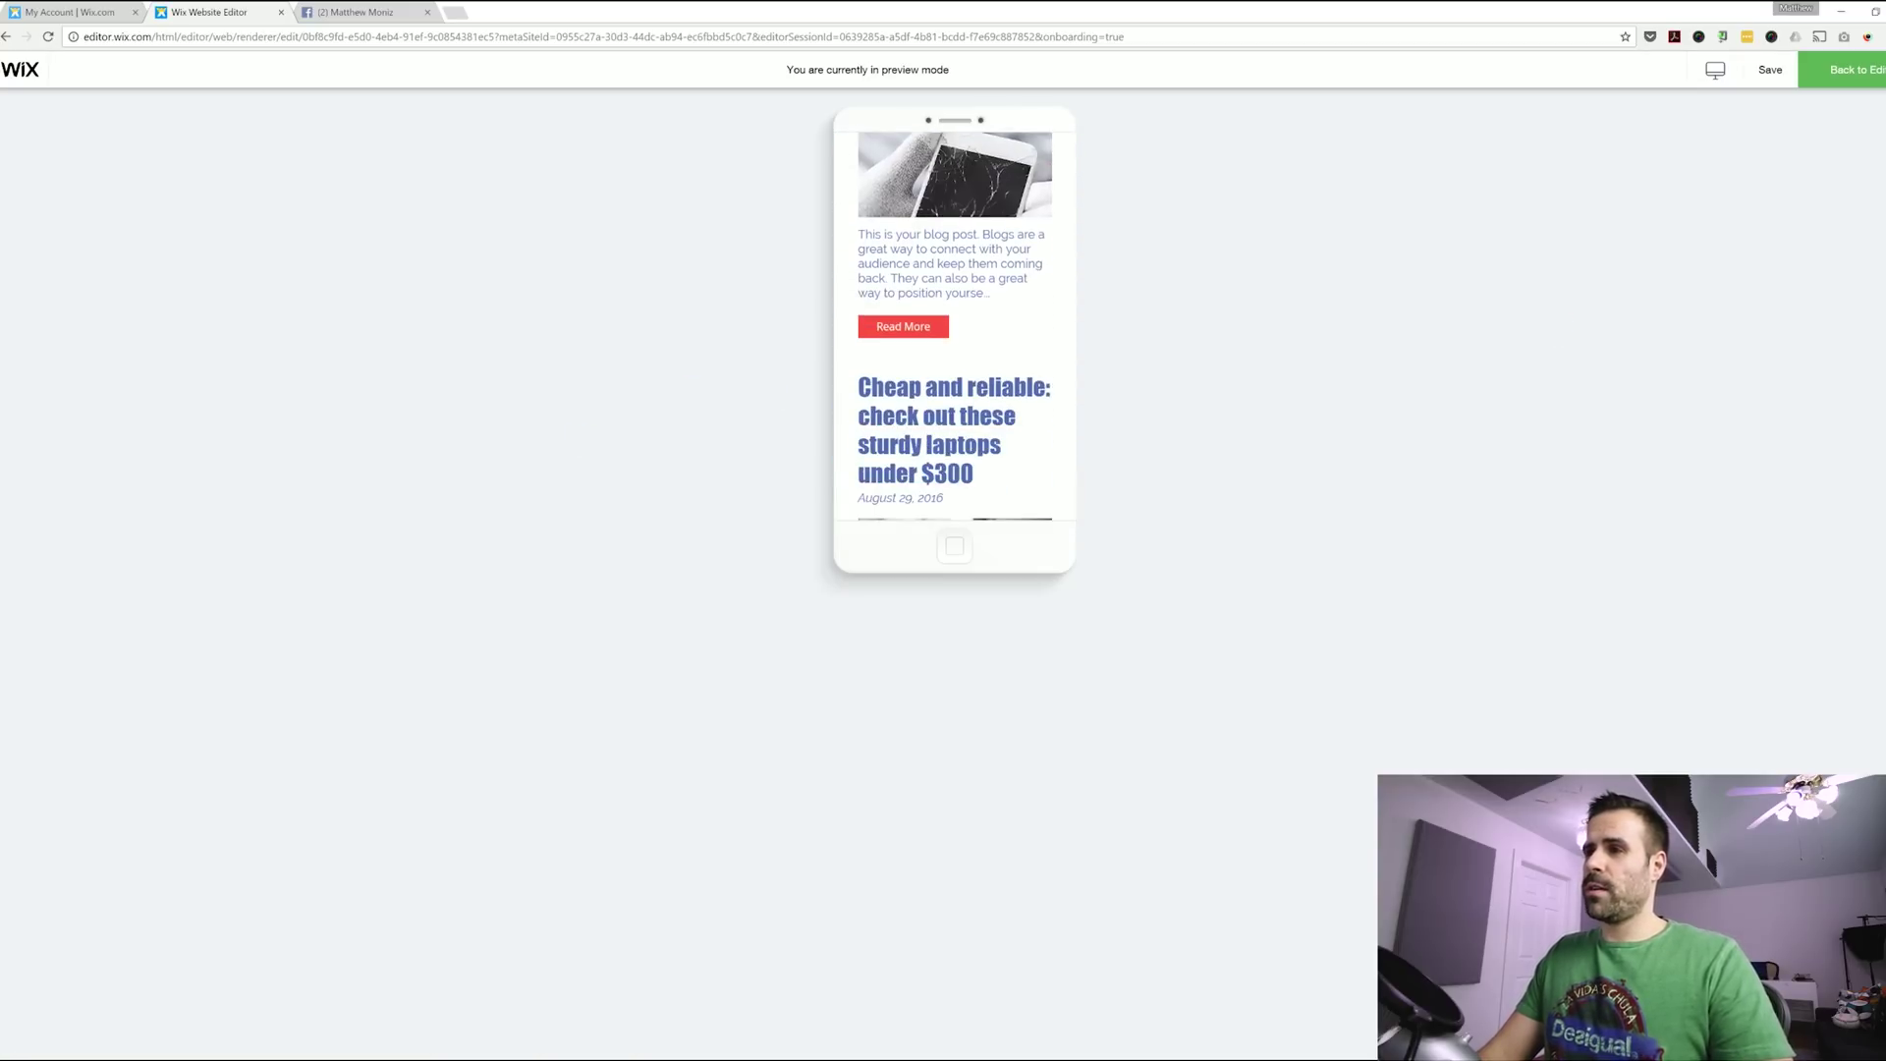
pyautogui.scroll(-15, 955, 305)
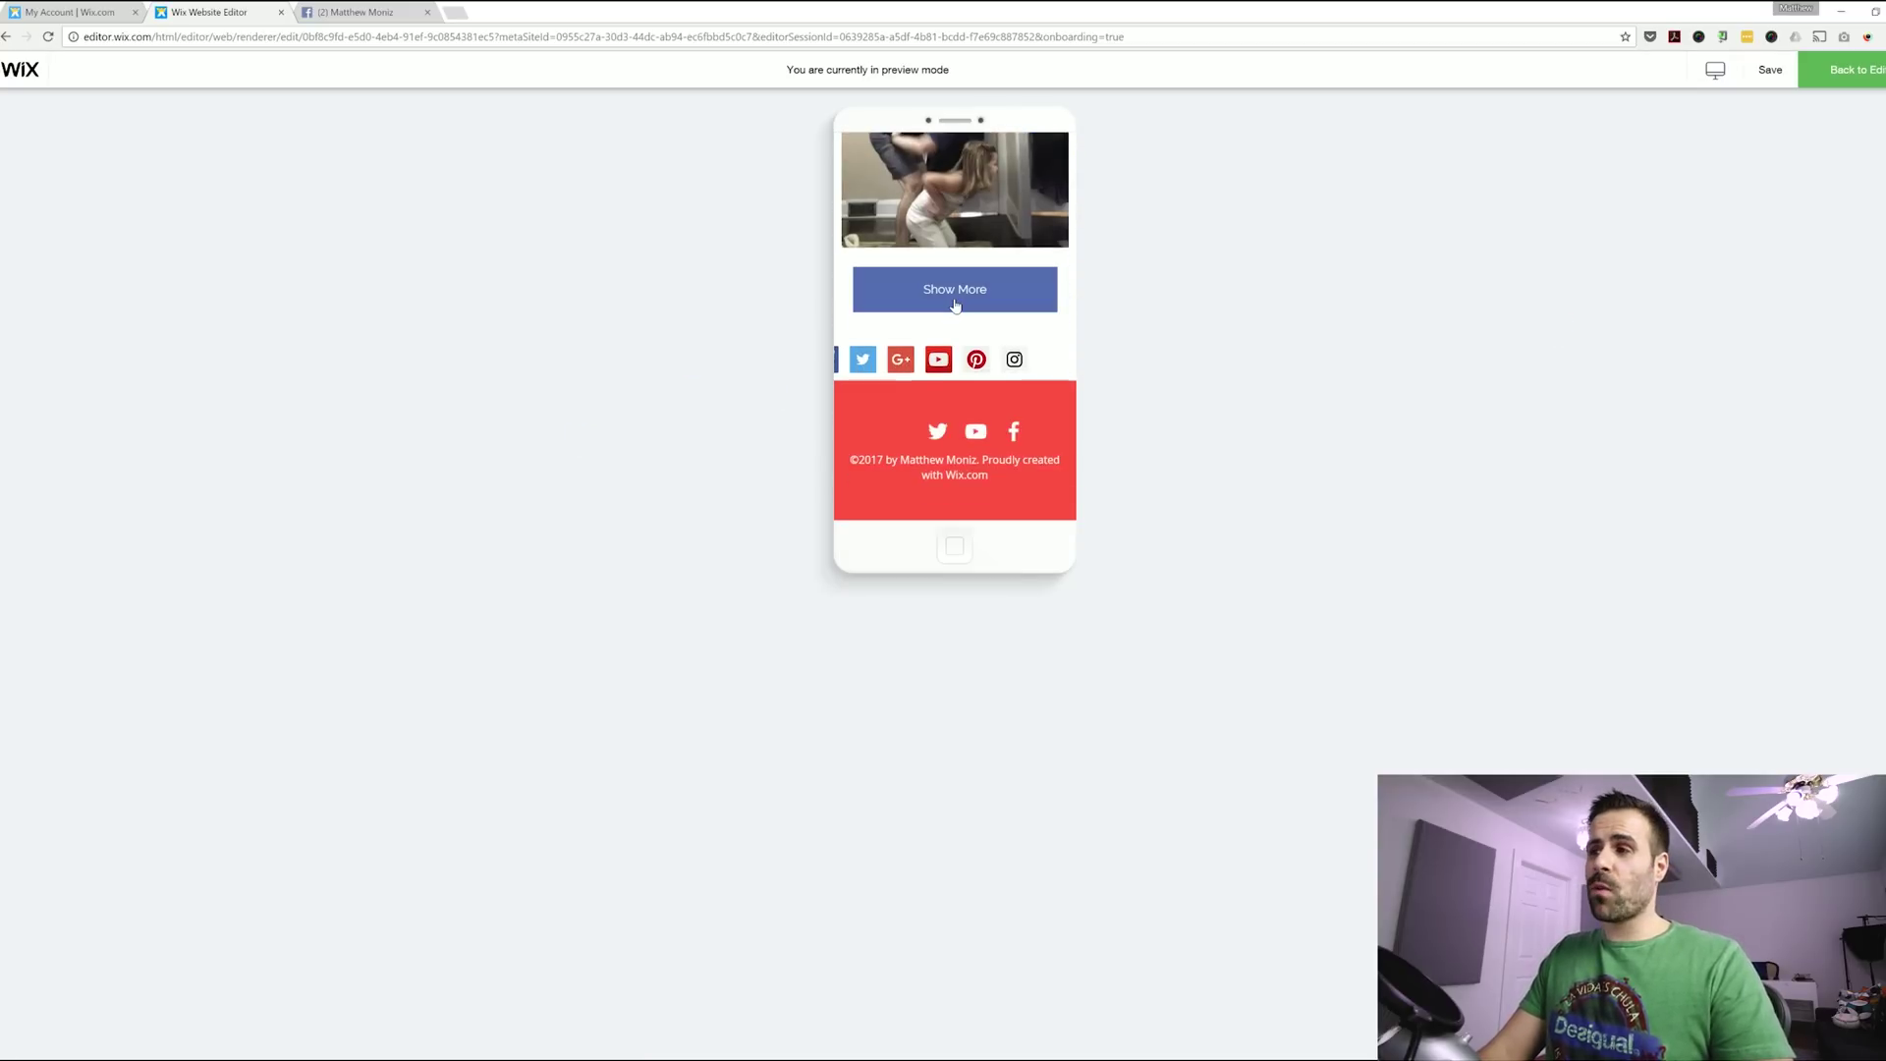
pyautogui.scroll(15, 955, 305)
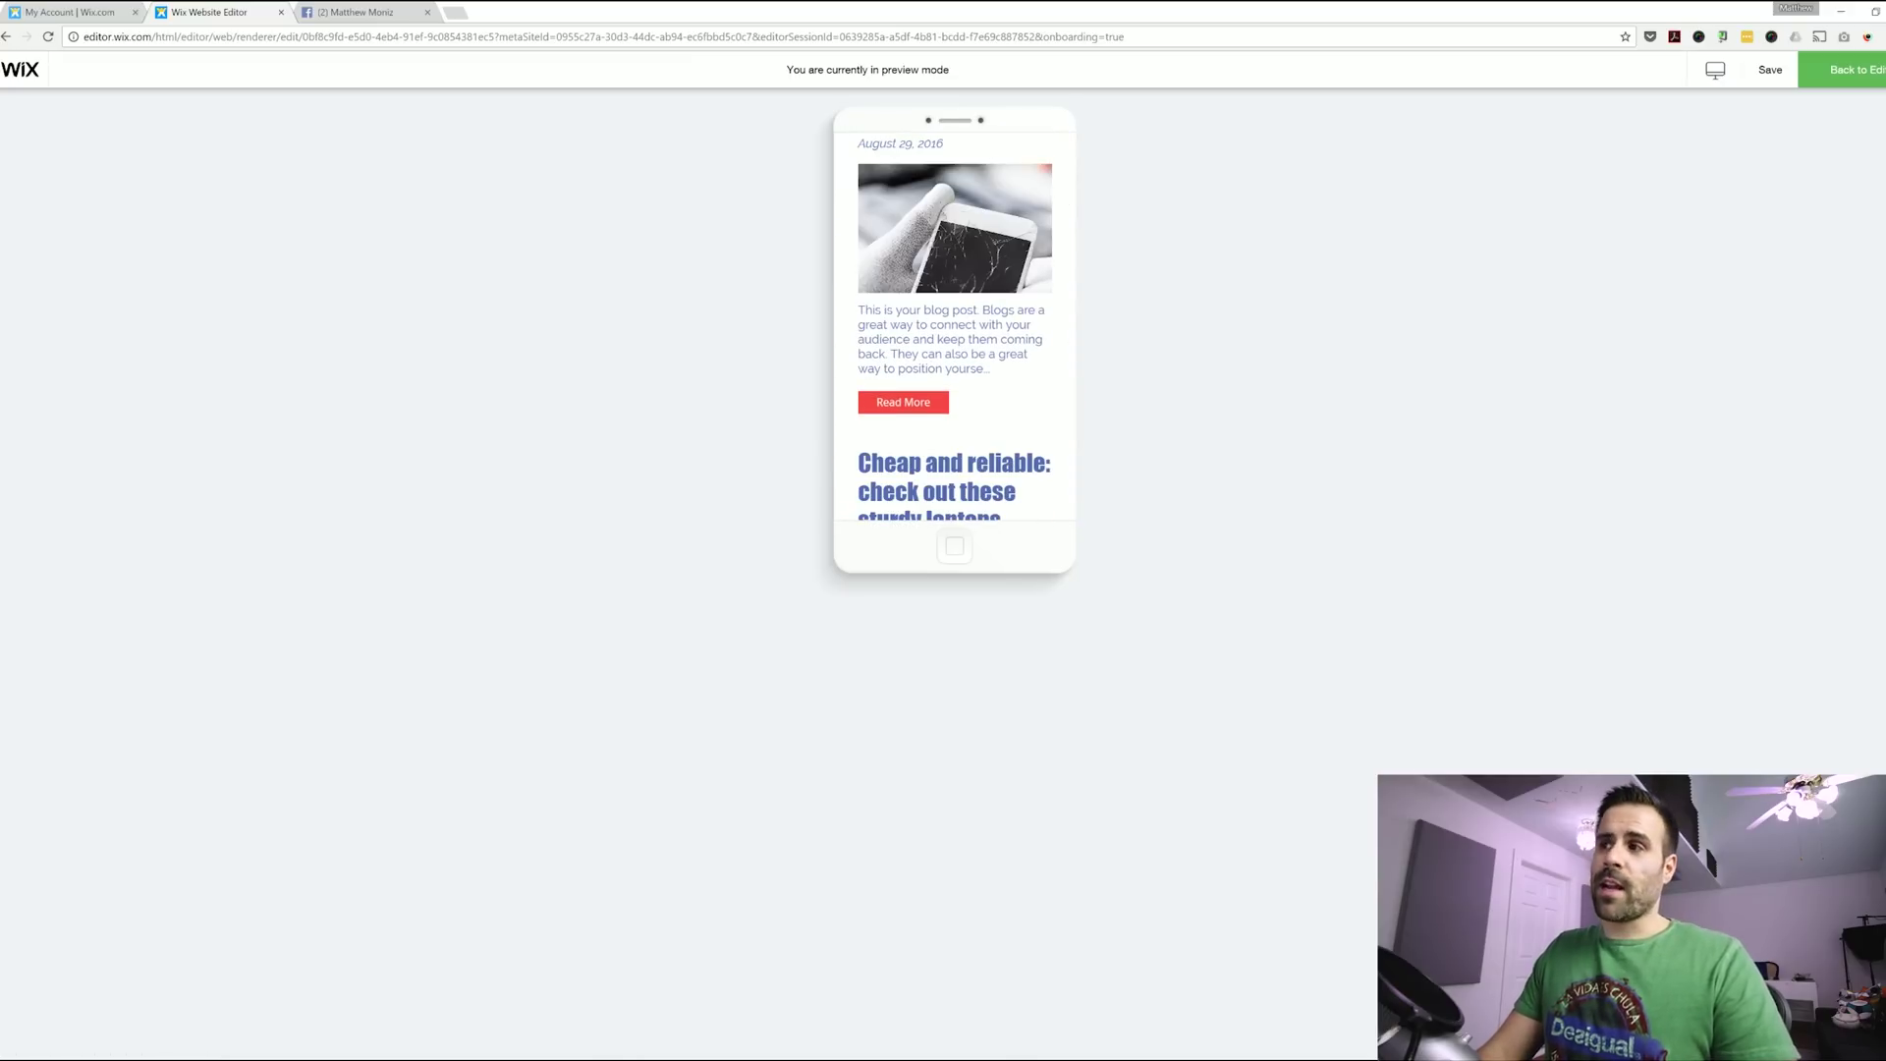
pyautogui.scroll(10, 961, 342)
pyautogui.scroll(-10, 959, 335)
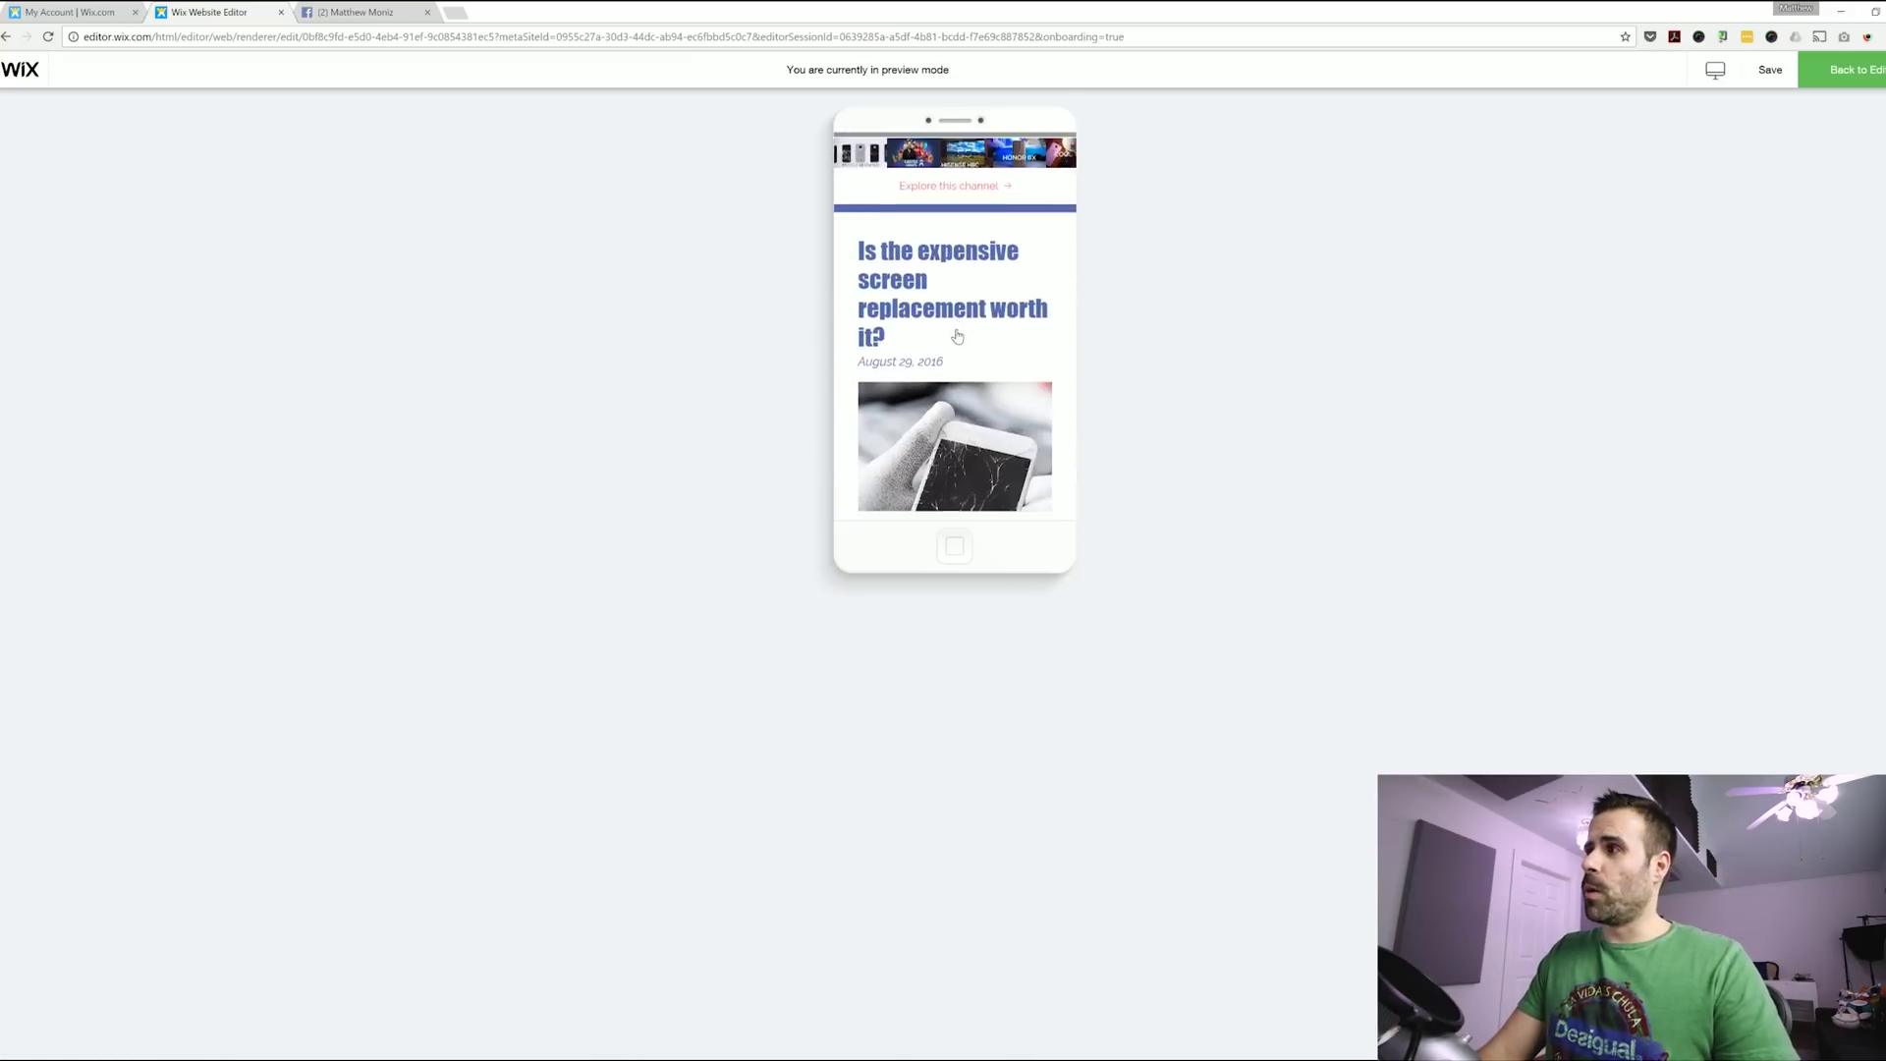
pyautogui.click(1869, 81)
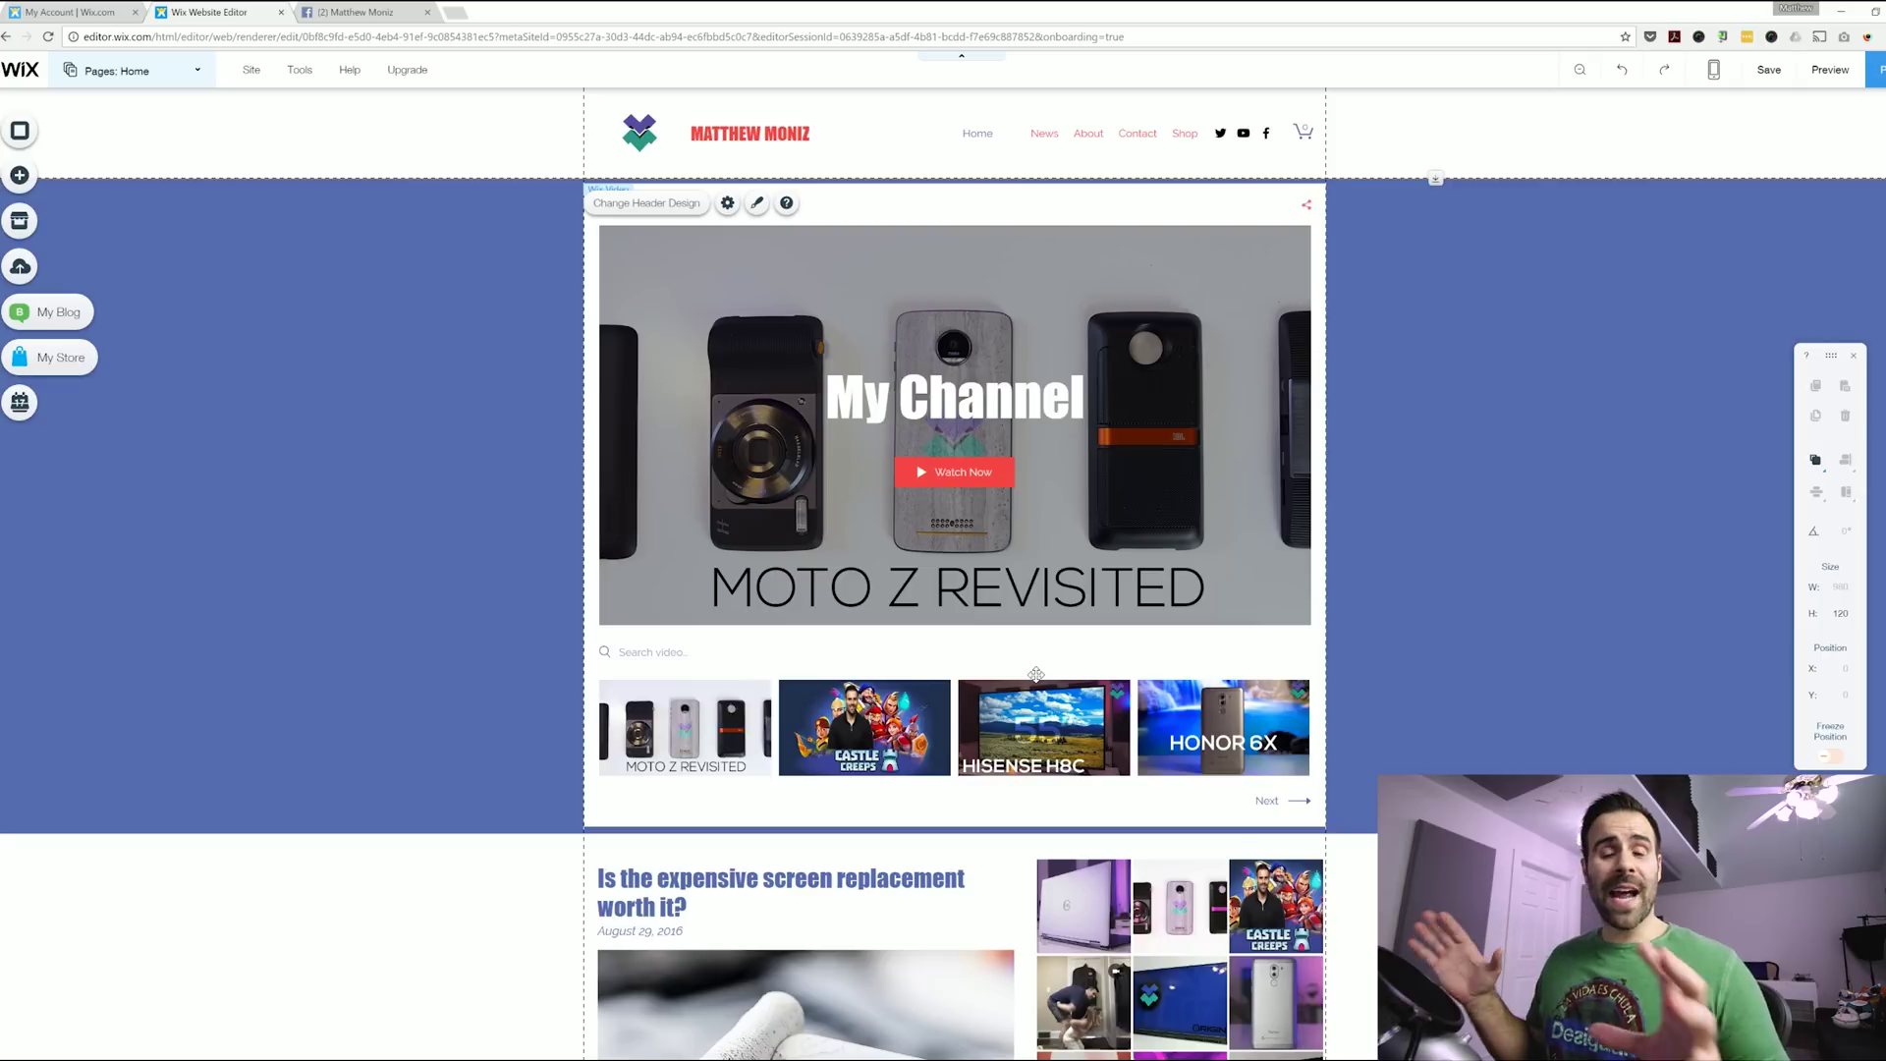